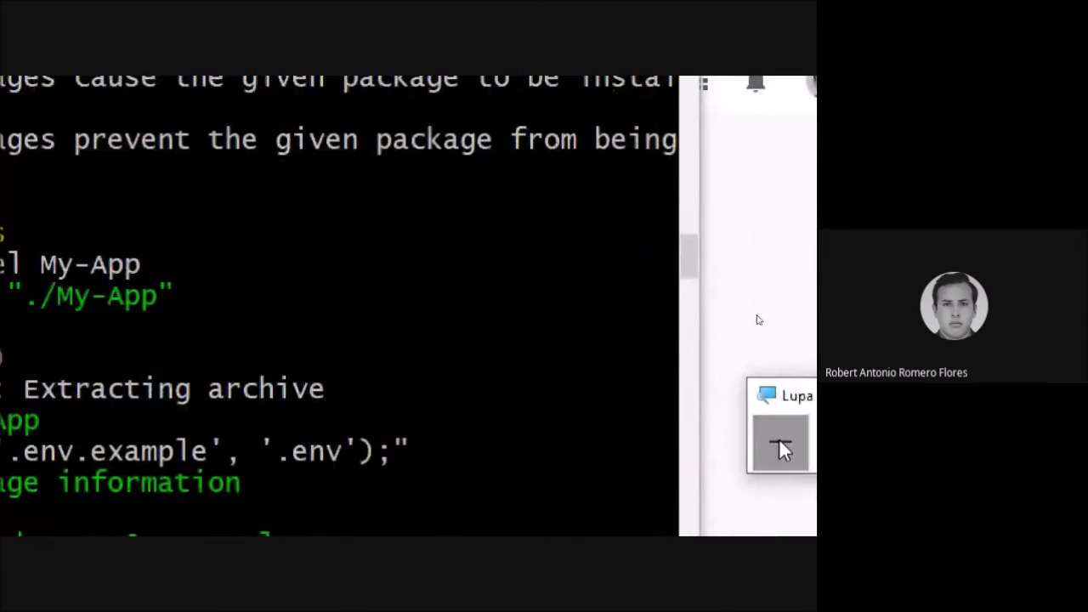
Zoom the screen magnifier out to 100% and review the composer create-project laravel/laravel My-App command and its output in the terminal.
click(781, 444)
drag(450, 226, 35, 230)
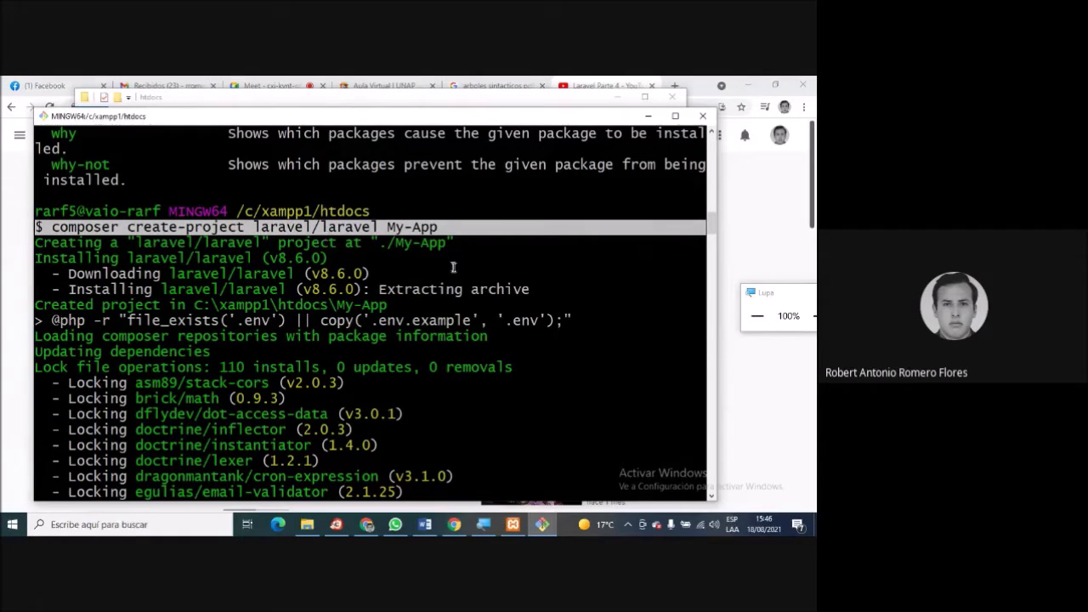
drag(384, 227, 60, 224)
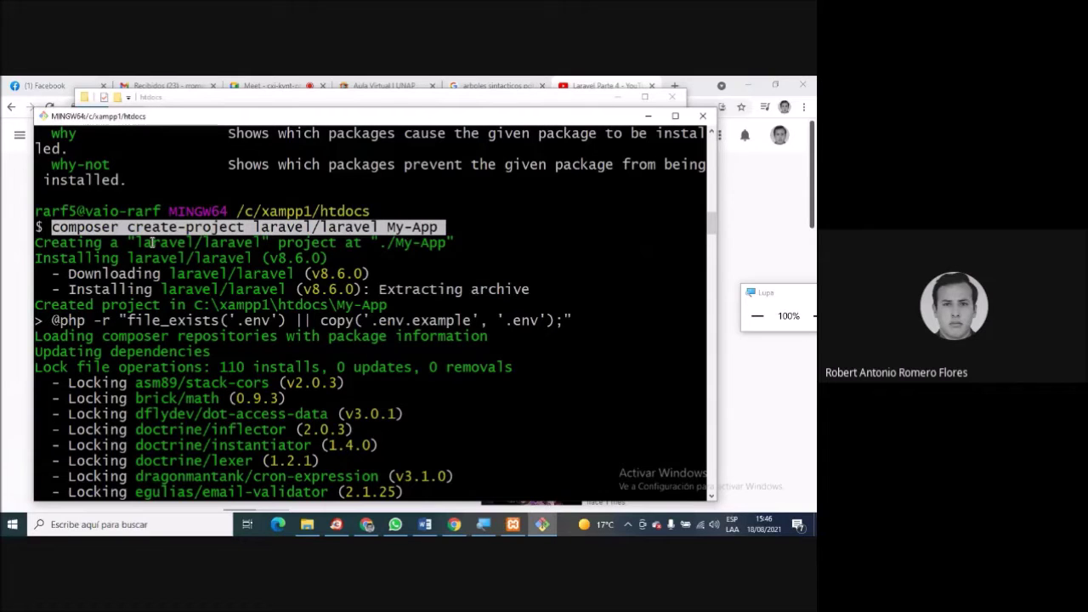
scroll(150, 243, down, 4)
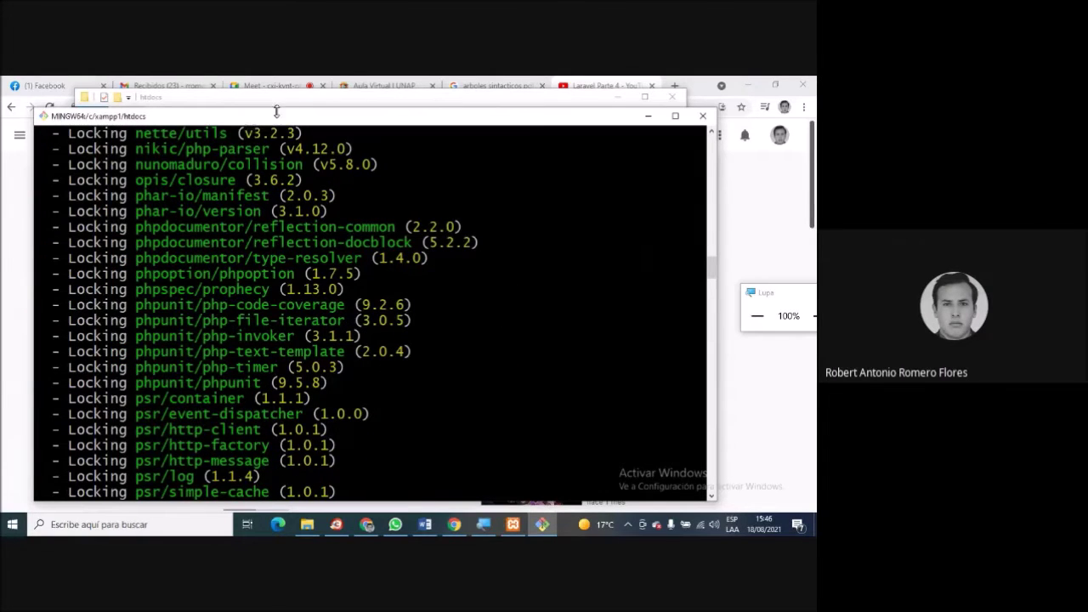
Open the My-App folder inside htdocs in File Explorer and examine the generated project's folders and files.
click(311, 100)
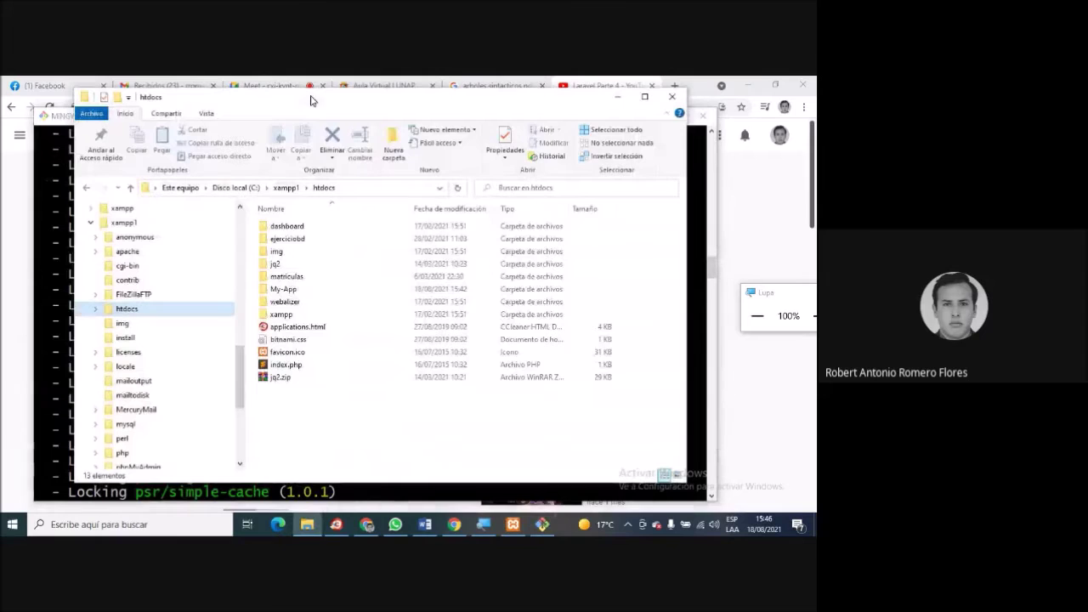
click(308, 291)
double_click(308, 292)
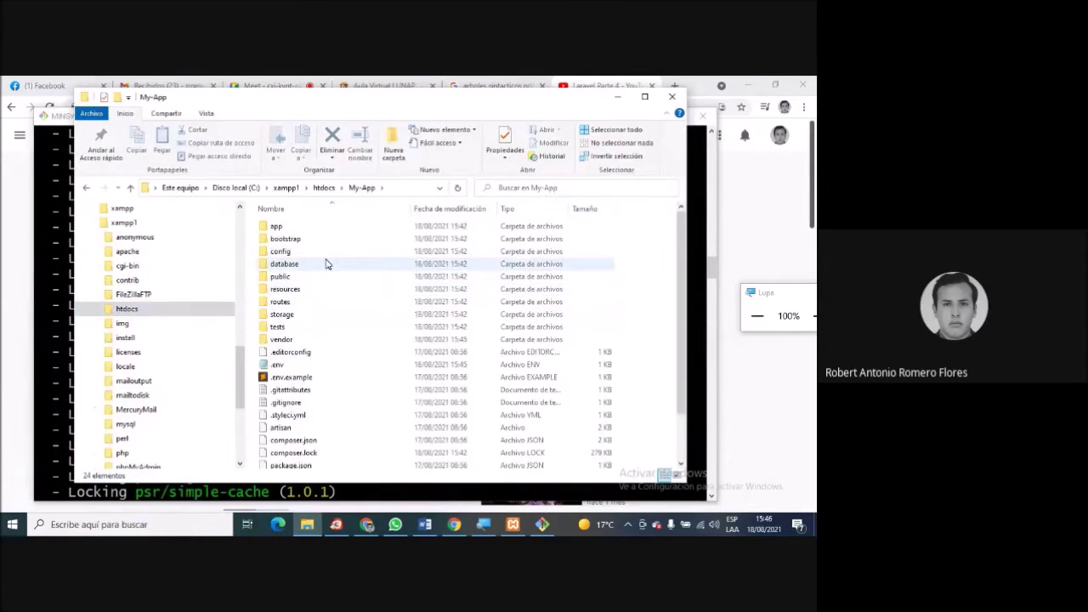
scroll(326, 263, down, 1)
scroll(326, 262, up, 1)
scroll(326, 263, down, 1)
scroll(326, 262, up, 1)
scroll(326, 262, down, 1)
scroll(326, 263, up, 1)
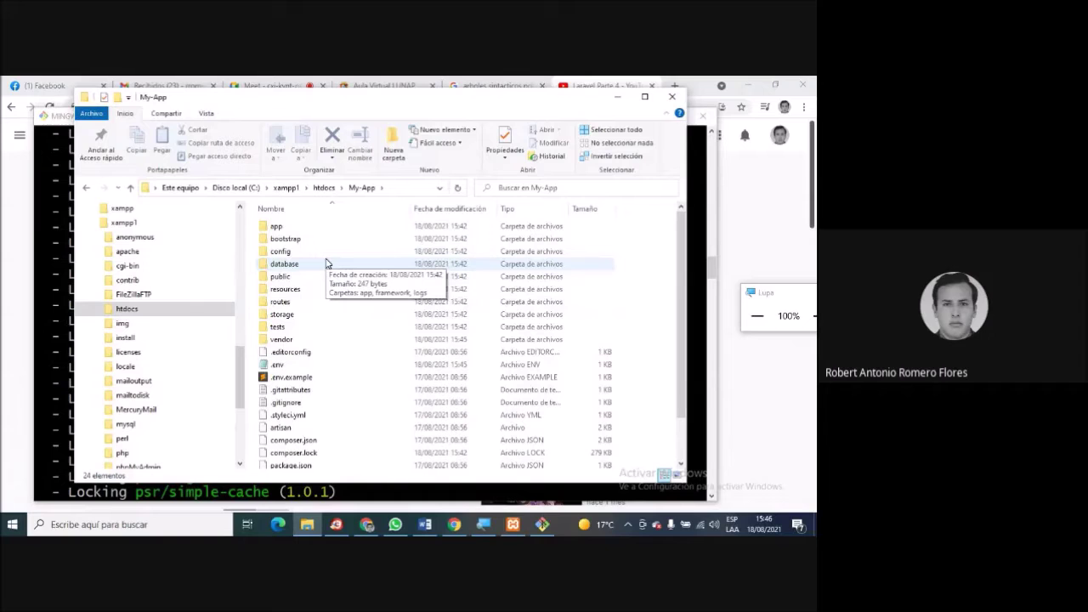
Return to the htdocs folder and open Git Bash in the My-App folder.
click(325, 188)
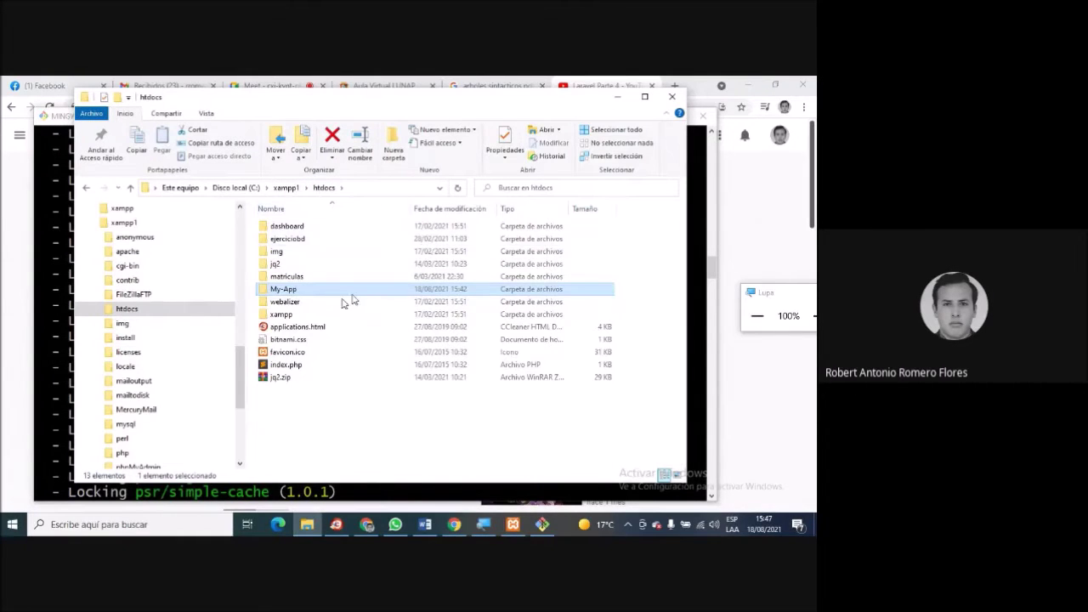
right_click(301, 290)
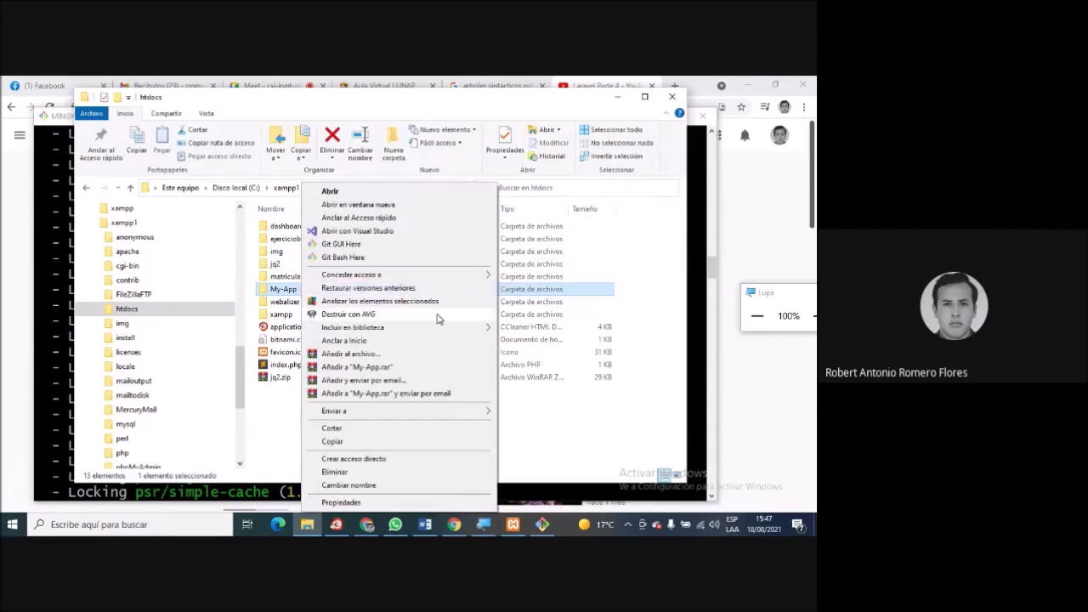
click(343, 258)
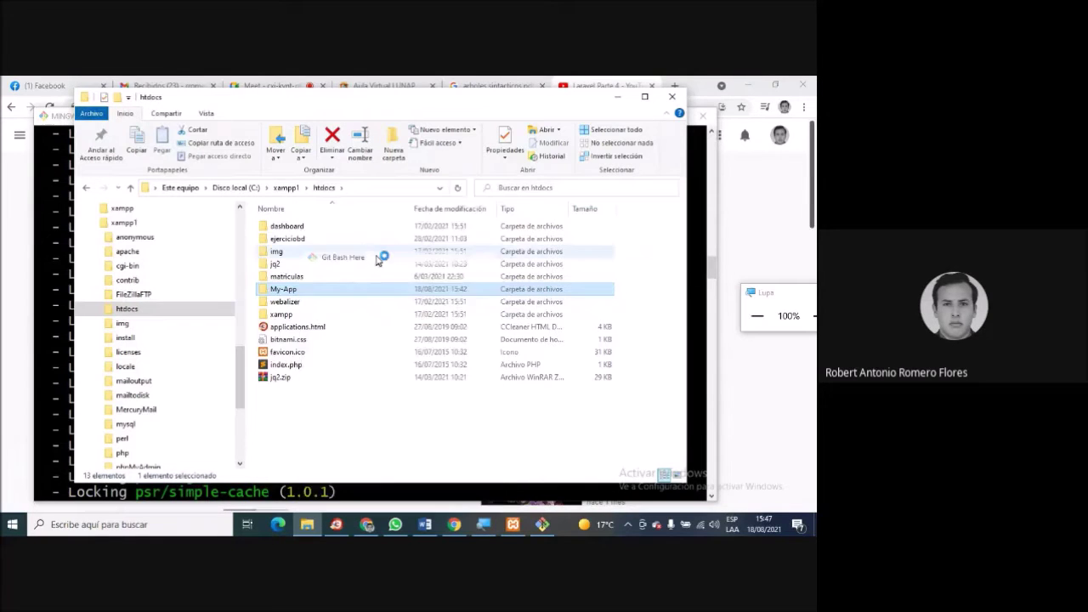
Switch to the Meet call in Chrome and admit the participant waiting to join.
key(alt+Tab)
click(268, 85)
mouse_move(351, 291)
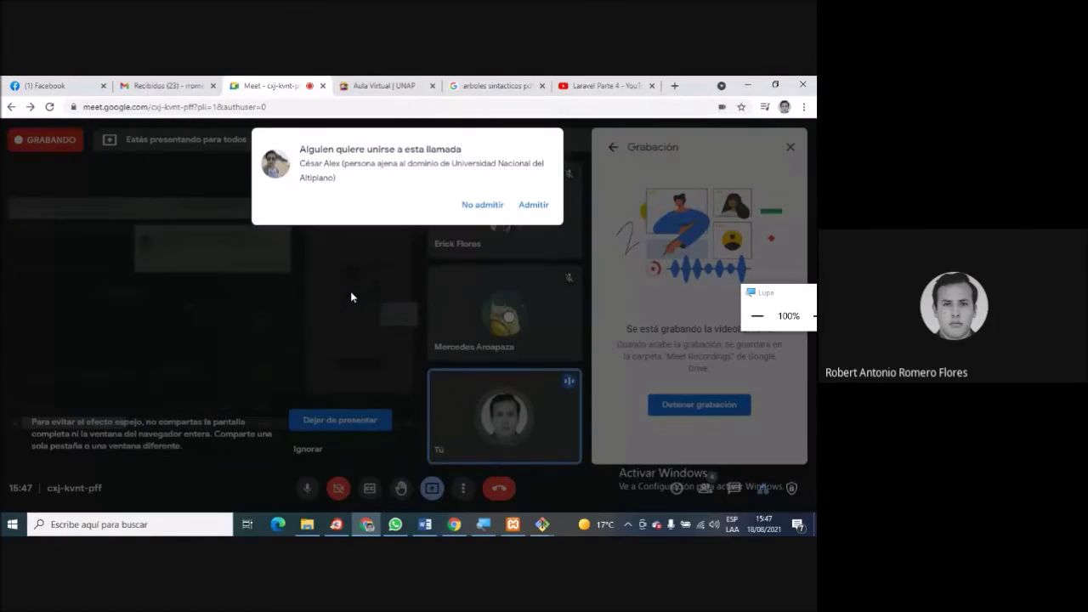
click(534, 205)
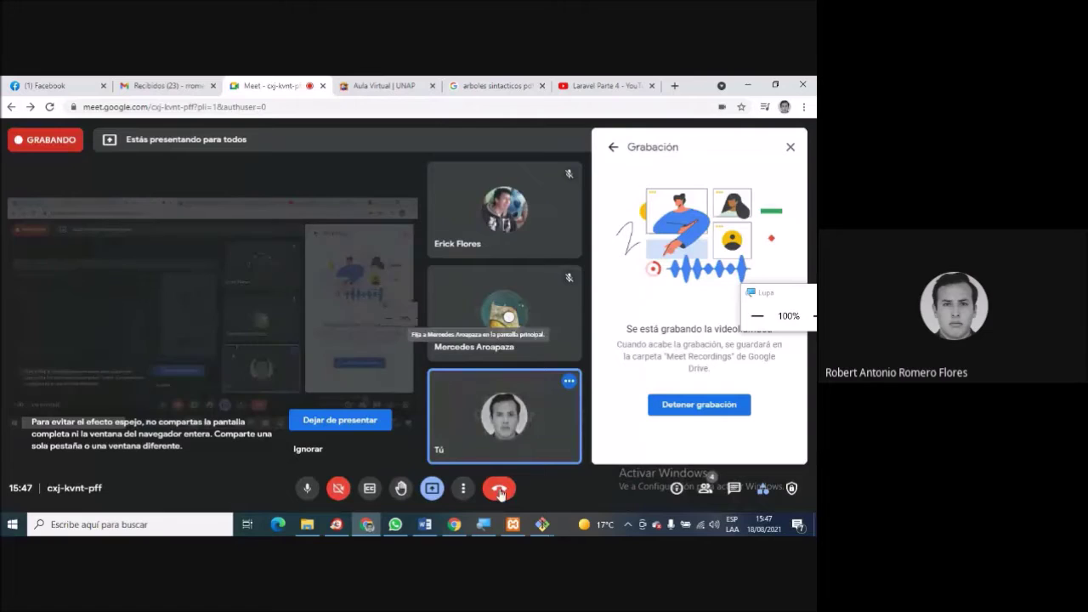
Switch to the My-App Git Bash window and start the development server with php artisan serve.
mouse_move(545, 527)
click(607, 474)
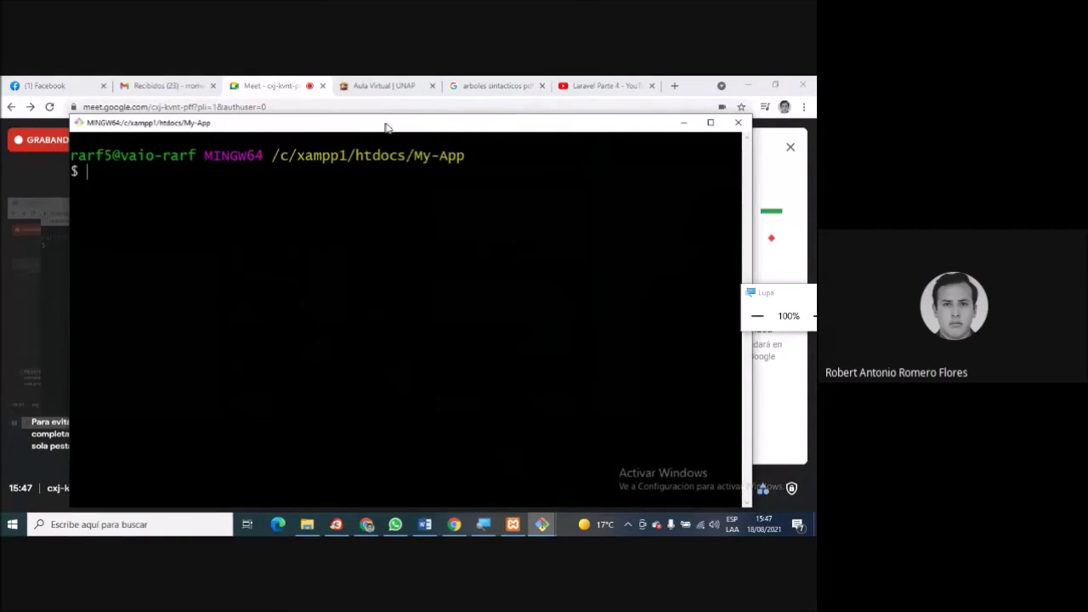
drag(383, 127, 412, 132)
text(php artisan )
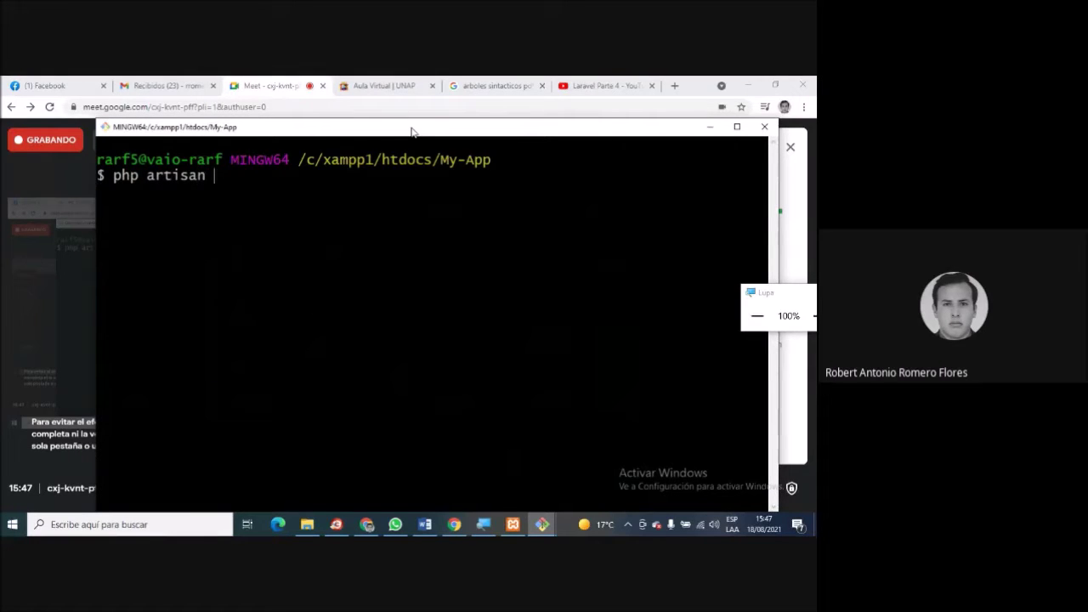
text(serve)
key(Return)
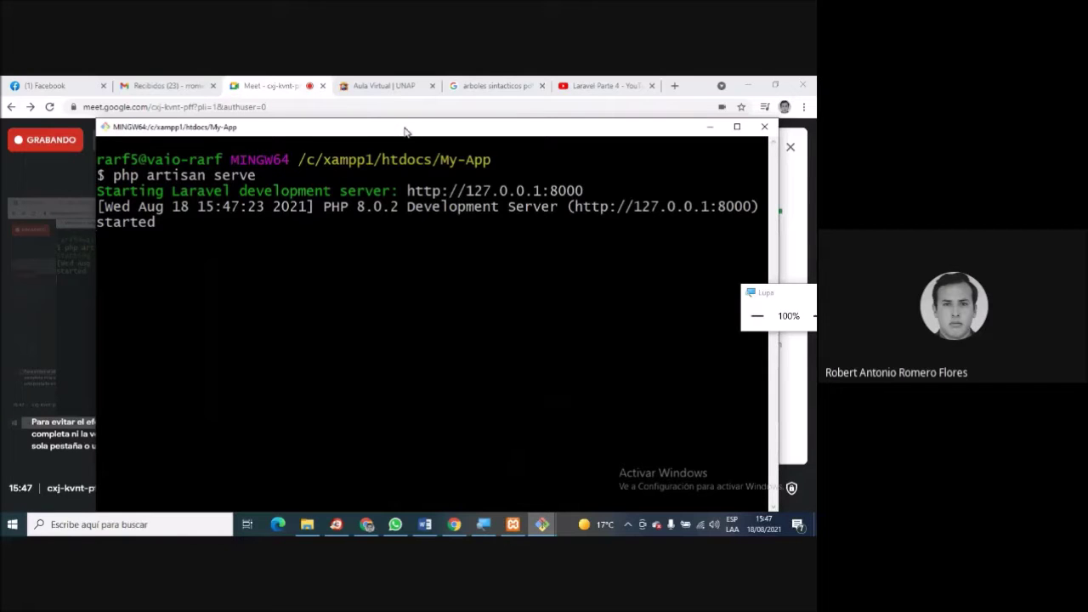
Switch to Chrome, load localhost:8000 in place of the Google search results page, and dismiss the translation offer.
key(alt+Tab)
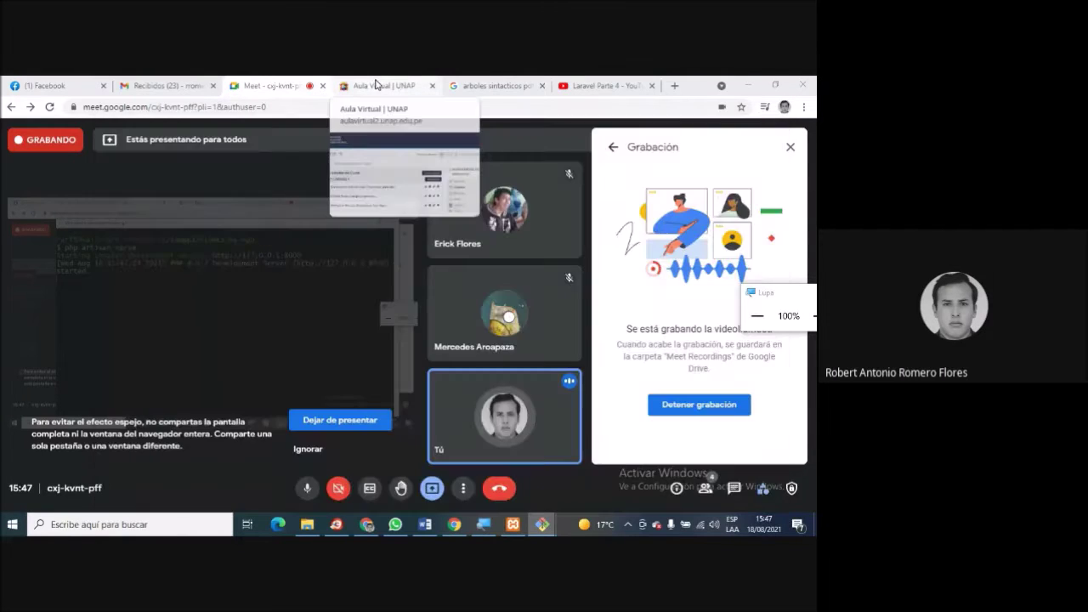
click(495, 86)
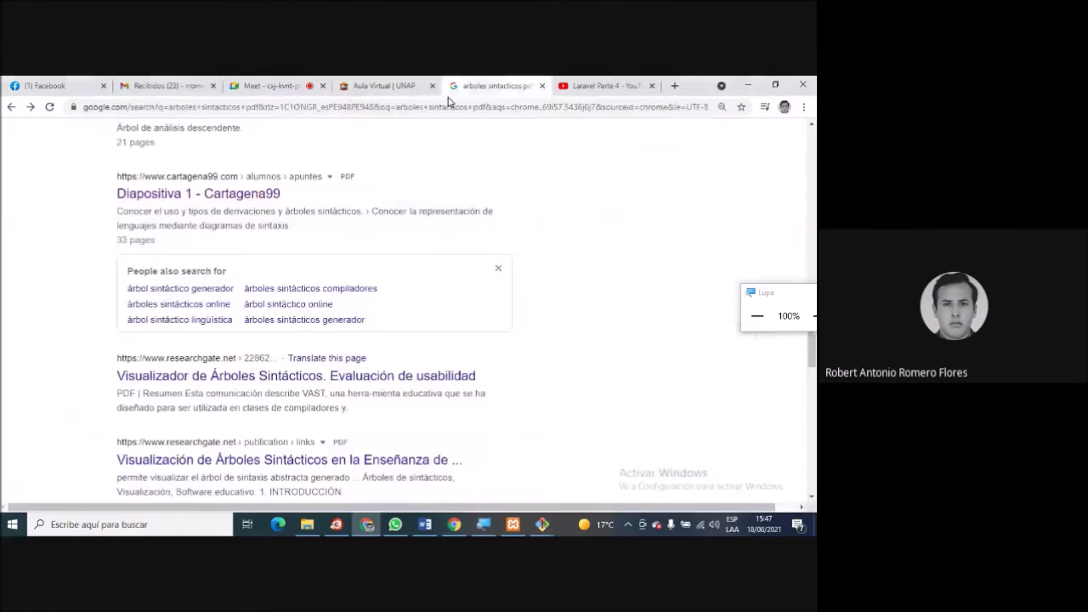
click(520, 107)
text(local)
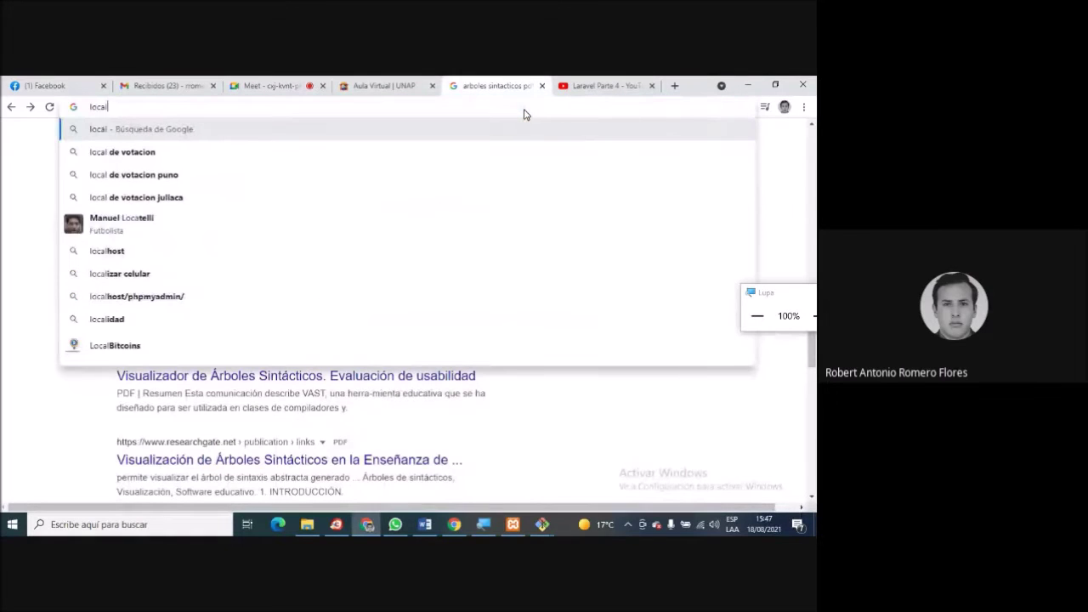
text(host:8000)
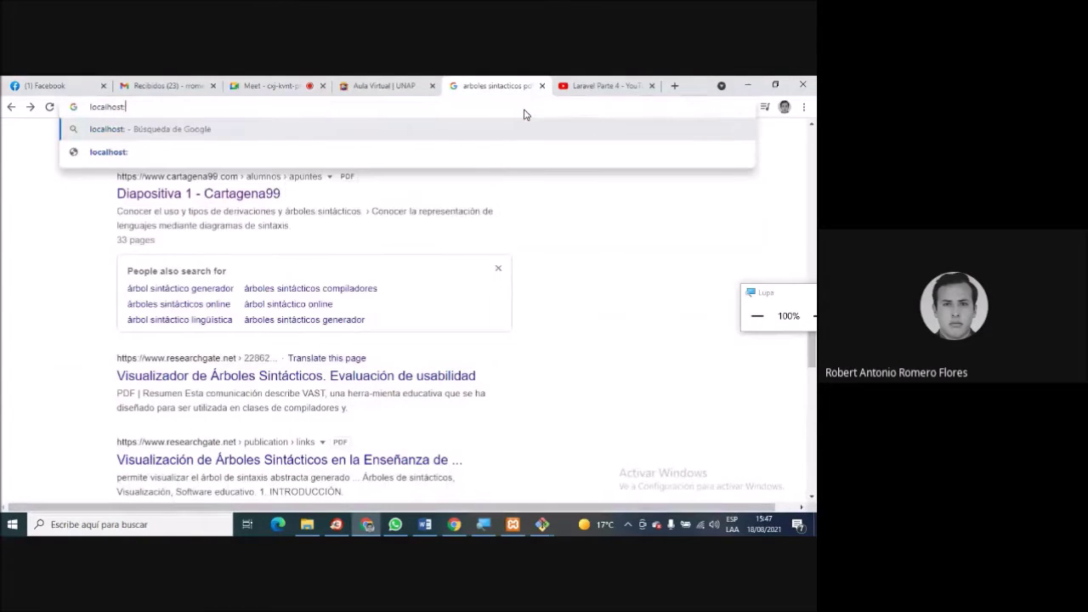
key(Return)
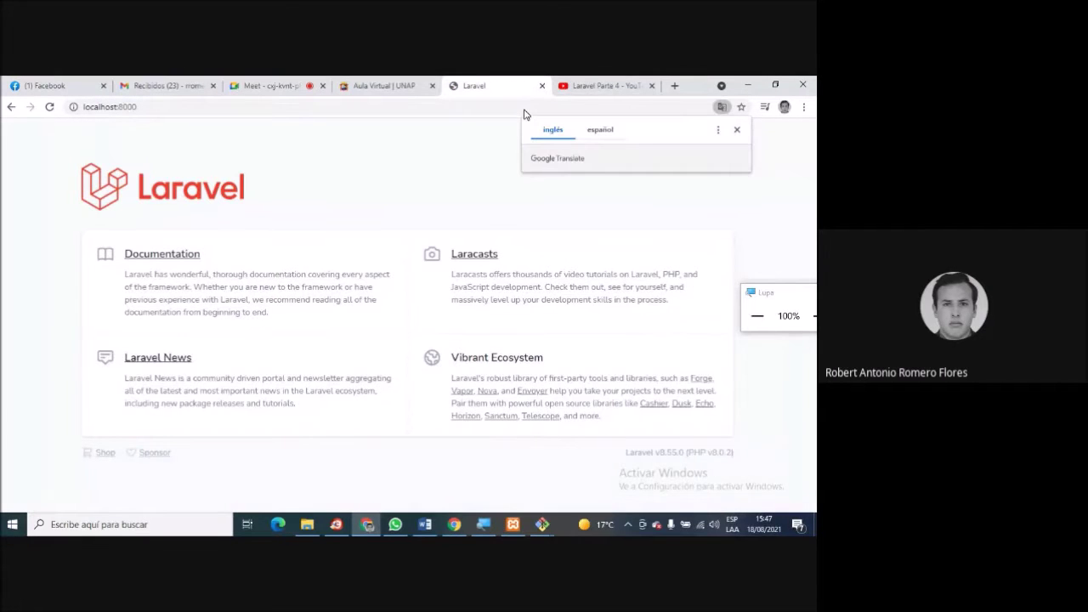
click(736, 130)
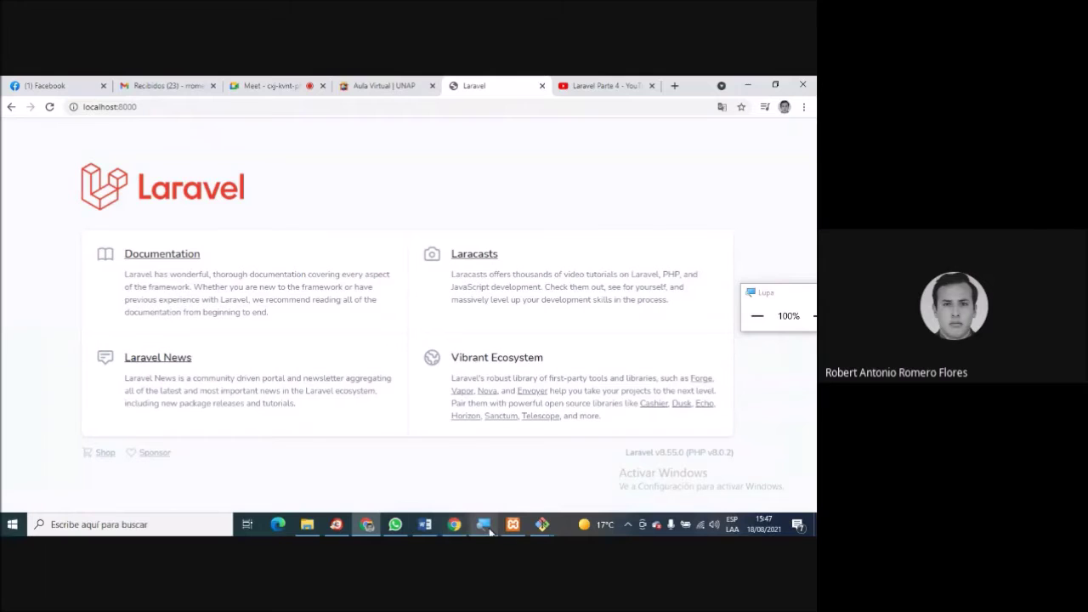
Check the participants in the Meet call and return to the Laravel welcome page.
mouse_move(488, 529)
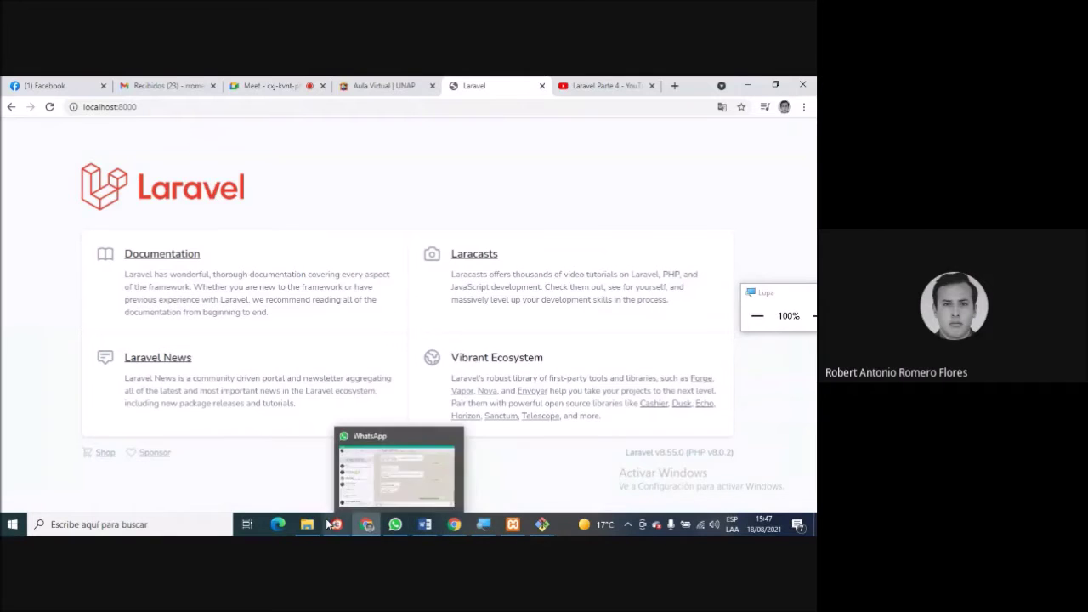
click(265, 83)
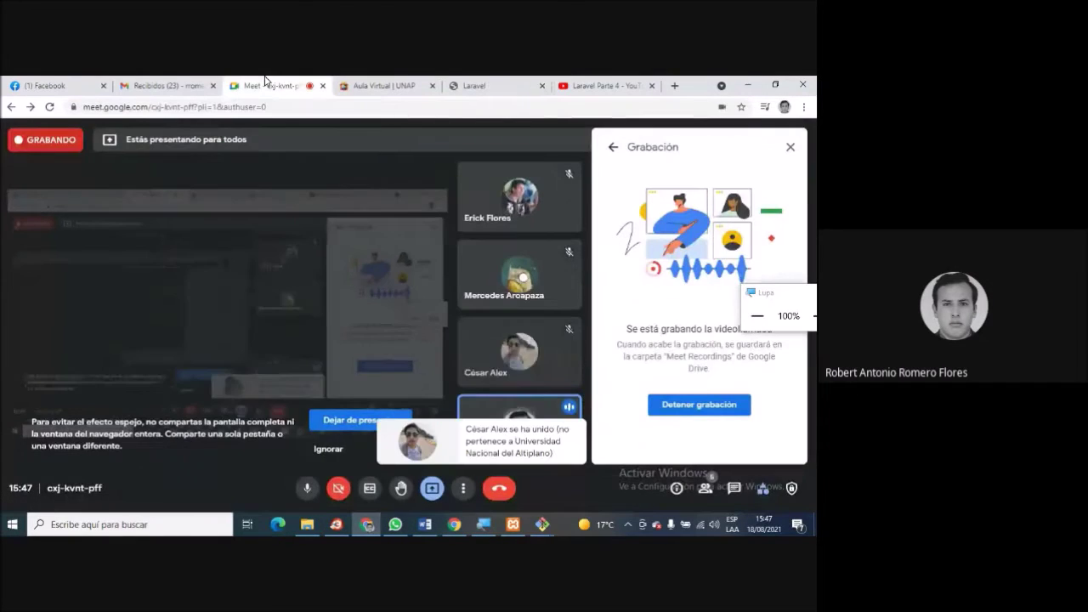
click(488, 88)
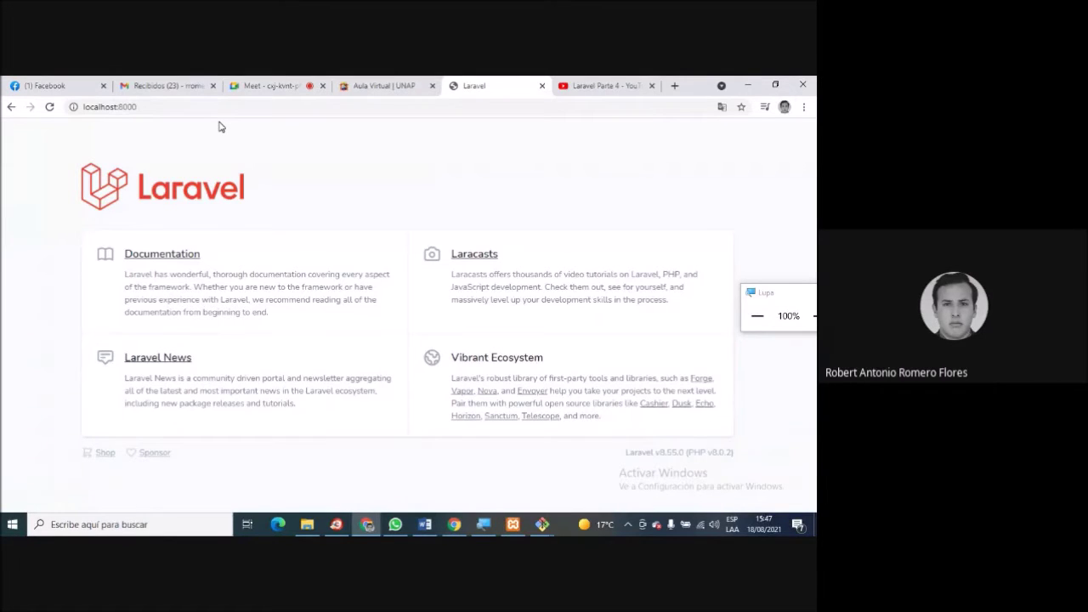
Switch to the My-App Git Bash window and stop the running Laravel development server.
click(544, 526)
click(587, 471)
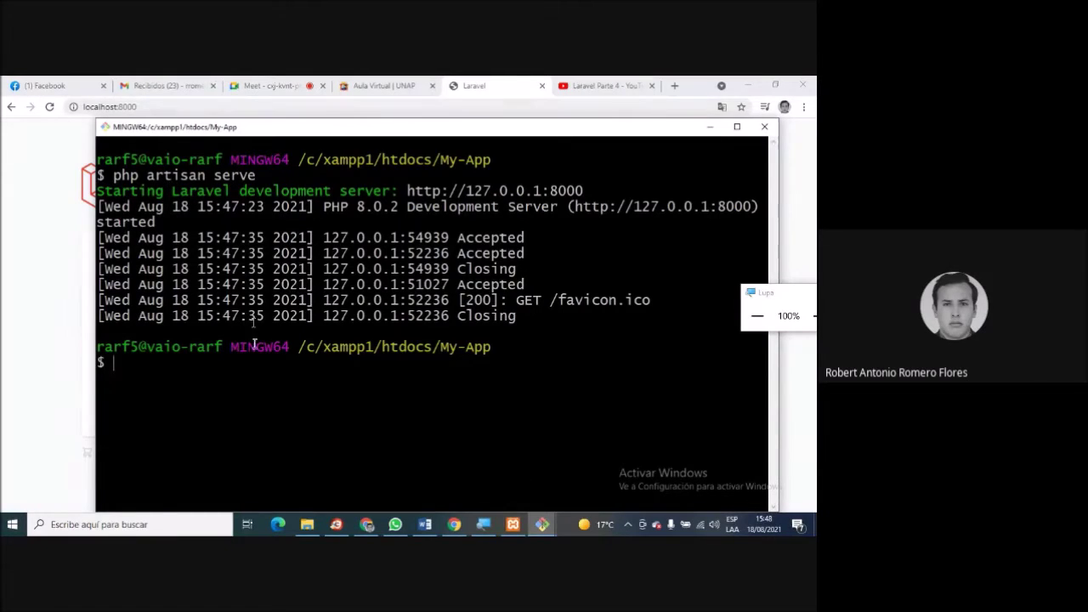
Mute the microphone in the Meet call and go back to the Laravel page.
click(275, 83)
key(ctrl+d)
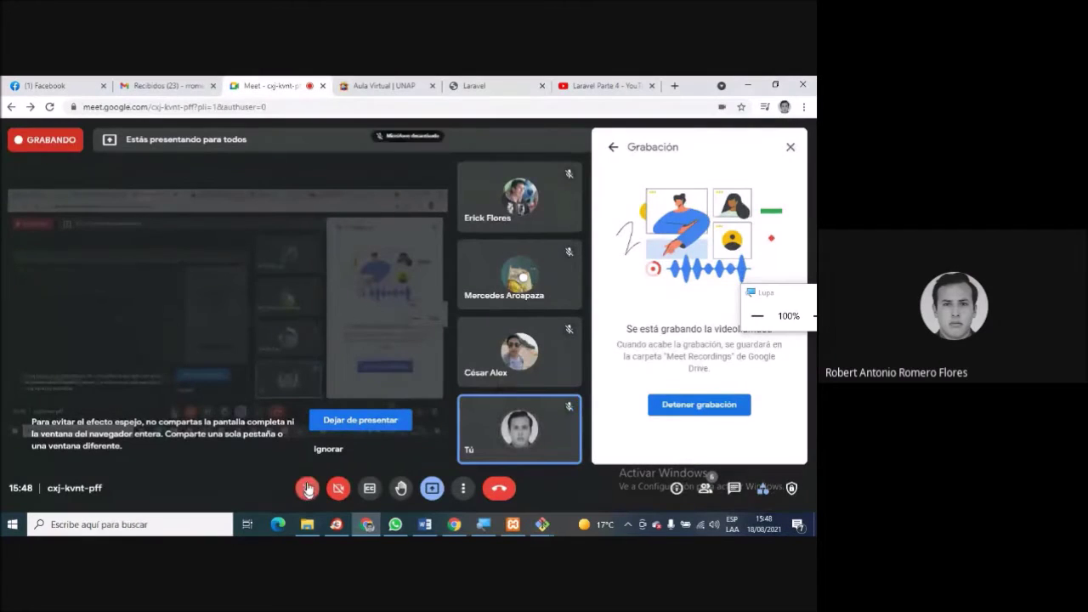
click(477, 83)
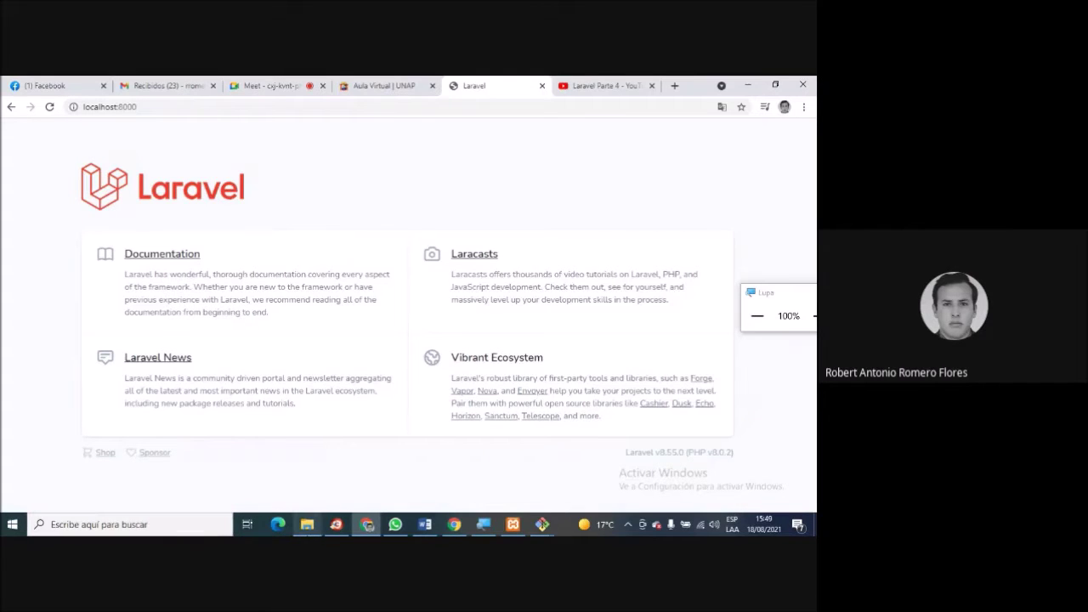
Switch to File Explorer, maximize the htdocs window and open the My-App project folder.
click(307, 525)
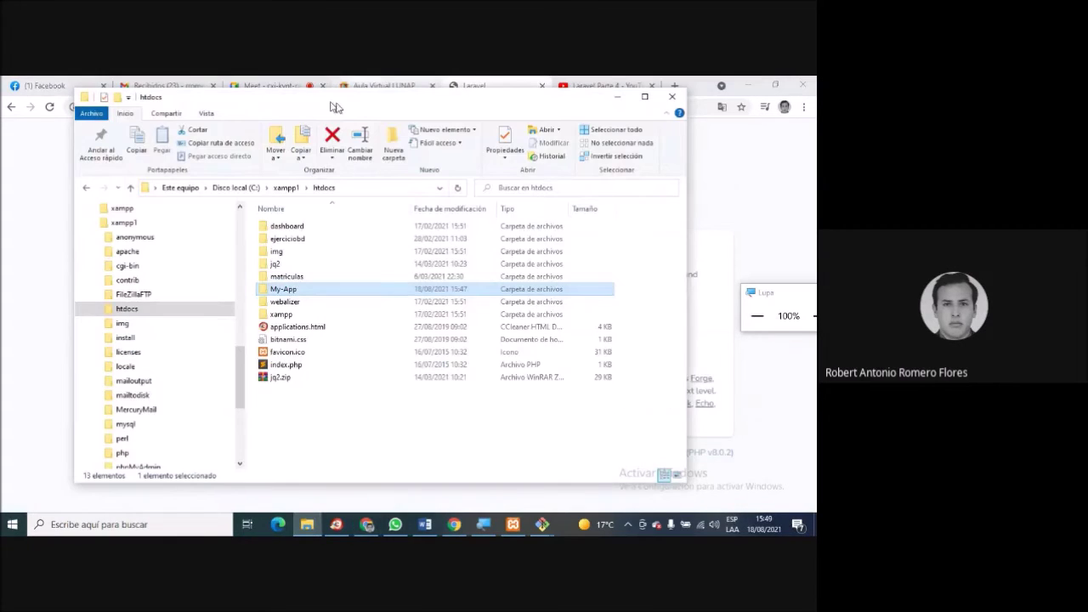
double_click(409, 103)
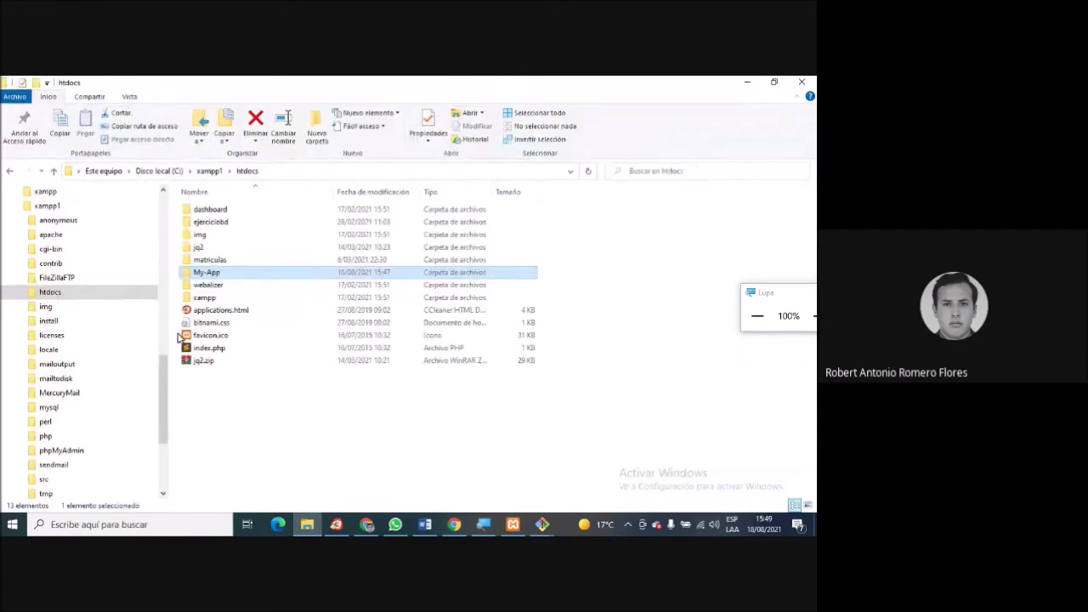
double_click(218, 274)
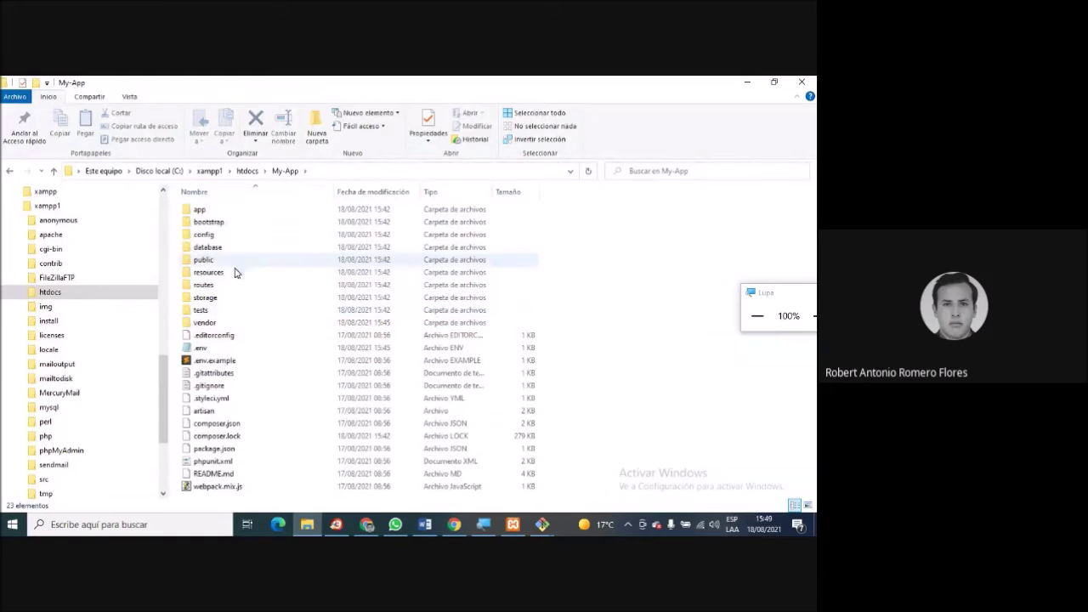
Look inside the resources folder, return to My-App and go over the bootstrap, config, public and resources folders.
double_click(210, 272)
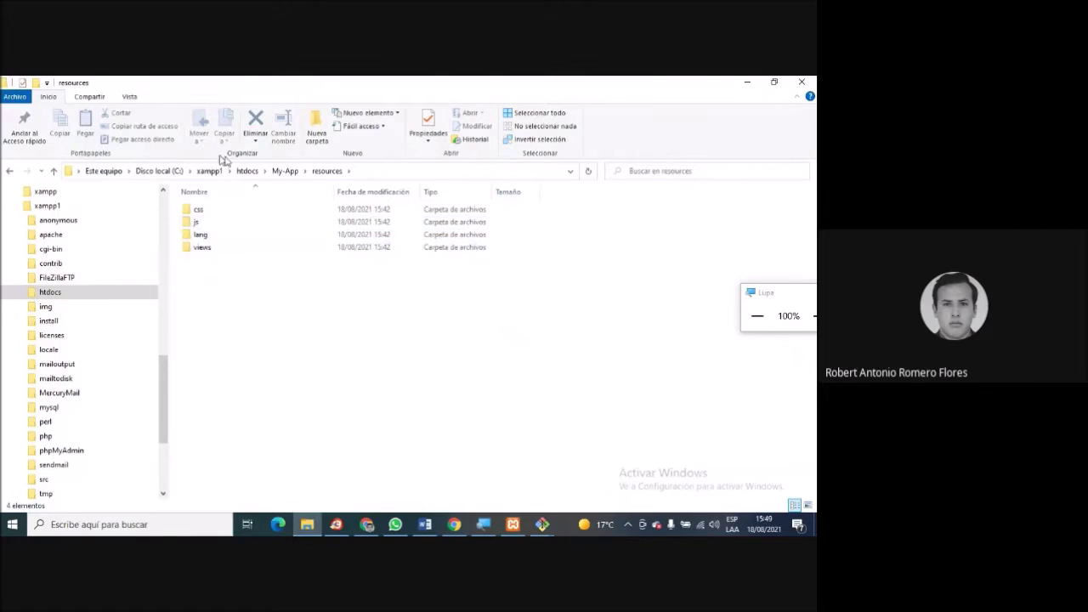
click(283, 172)
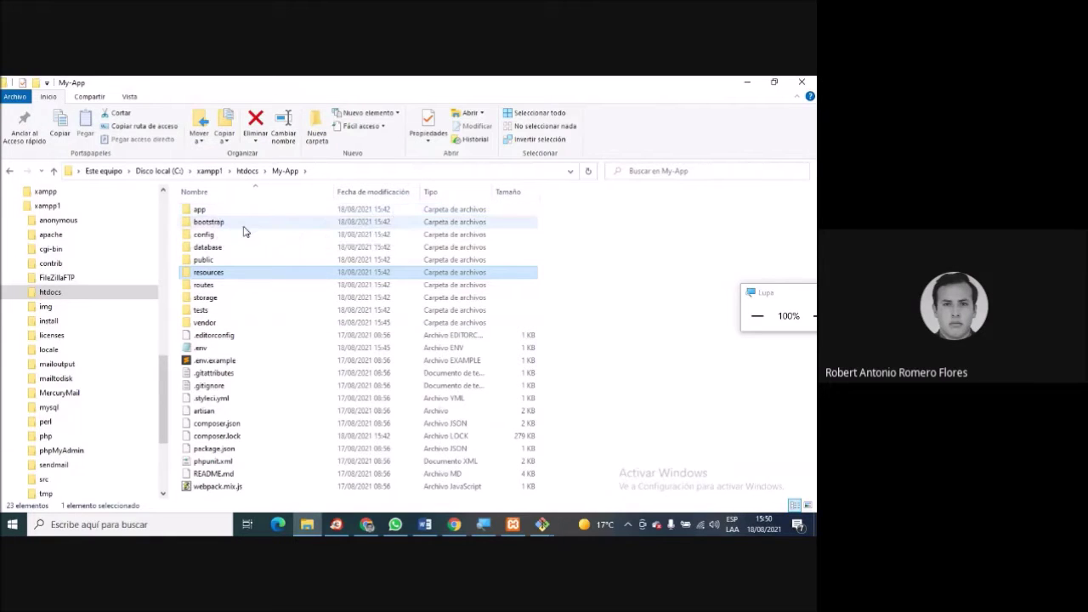
click(241, 222)
click(243, 235)
click(228, 260)
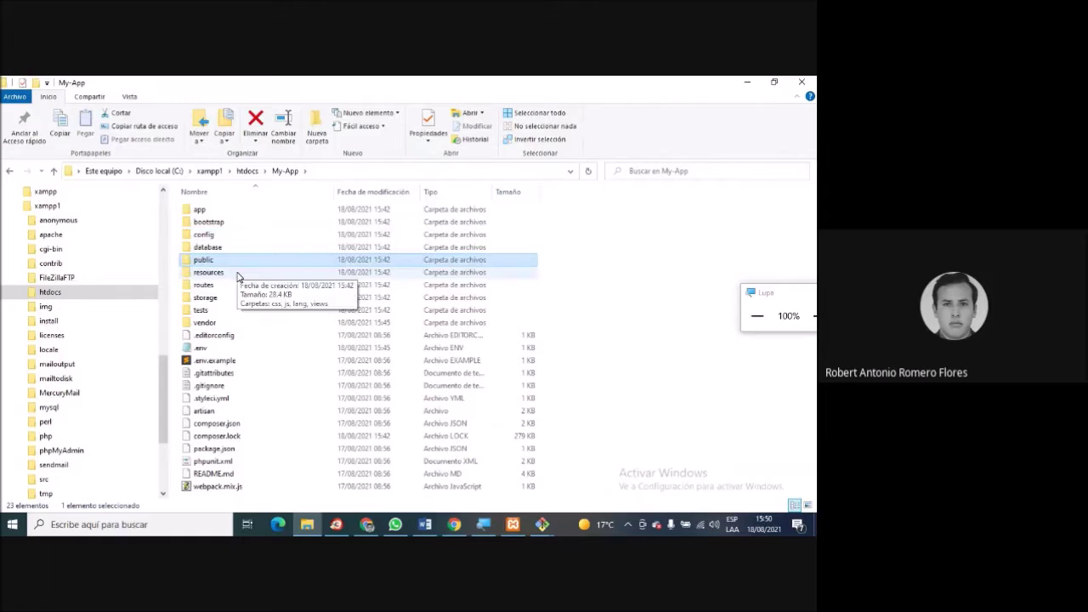
click(237, 273)
Open web.php from the routes folder in Sublime Text, decline the update, and place the cursor on empty line 19.
double_click(226, 286)
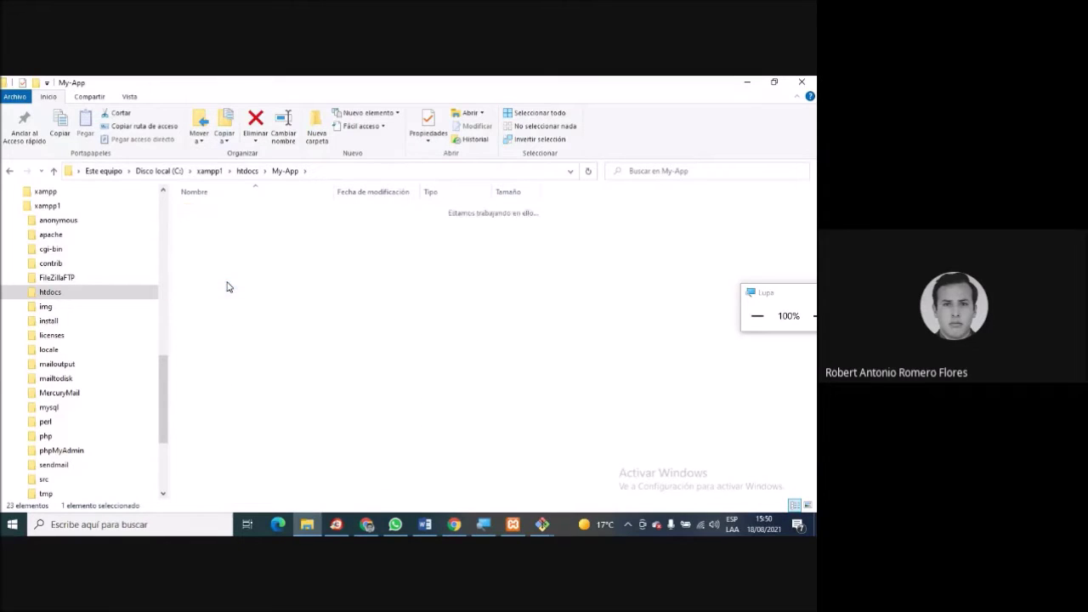
click(211, 249)
double_click(212, 248)
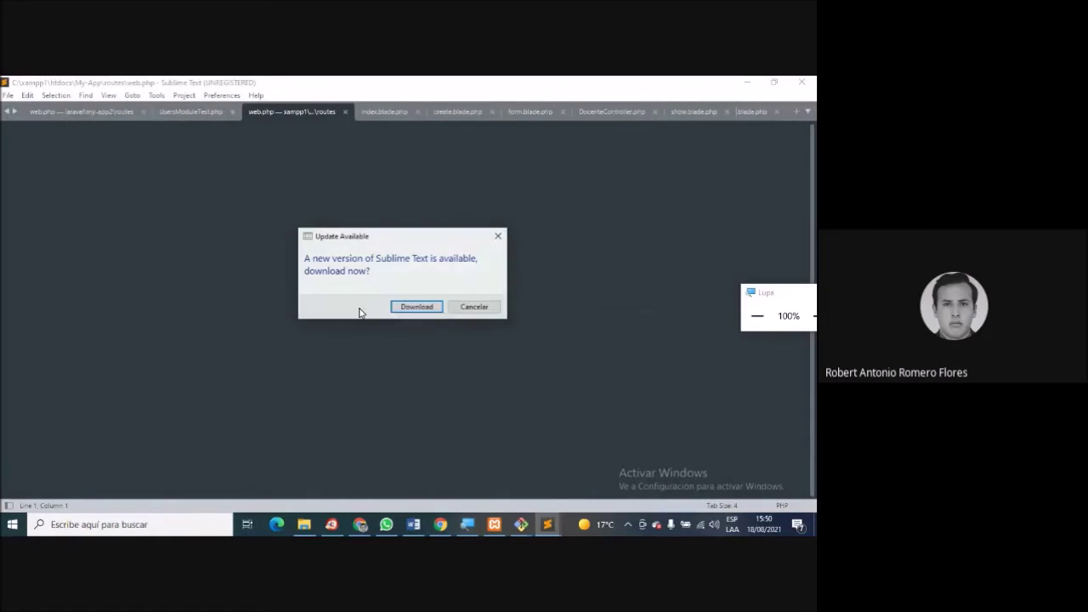
click(474, 308)
click(127, 415)
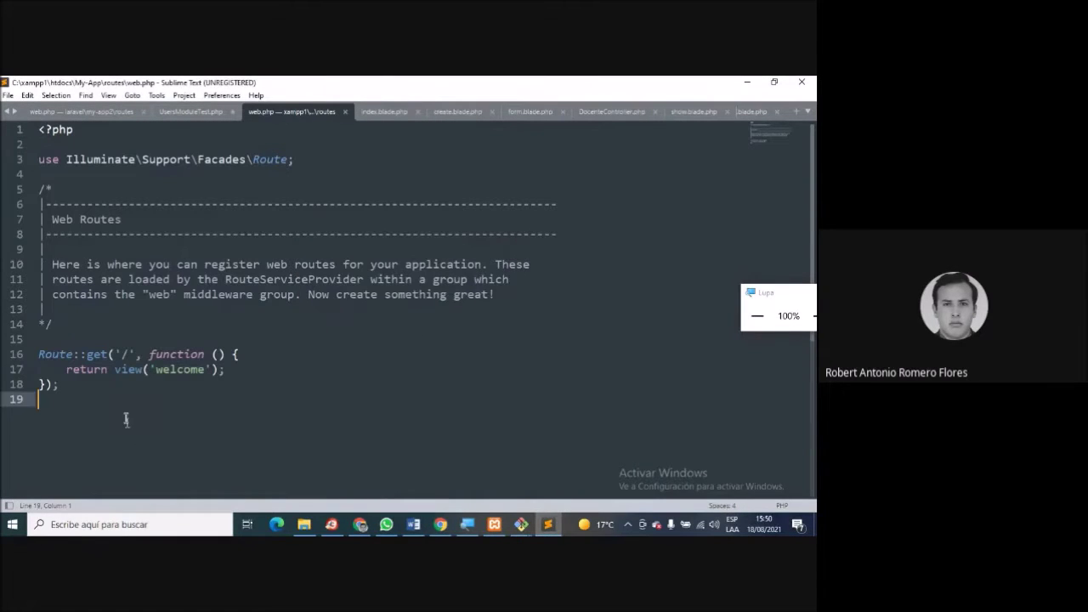
Duplicate the Route::get('/') block that returns the welcome view, placing the copy at the end of web.php after an empty line.
drag(246, 374, 47, 343)
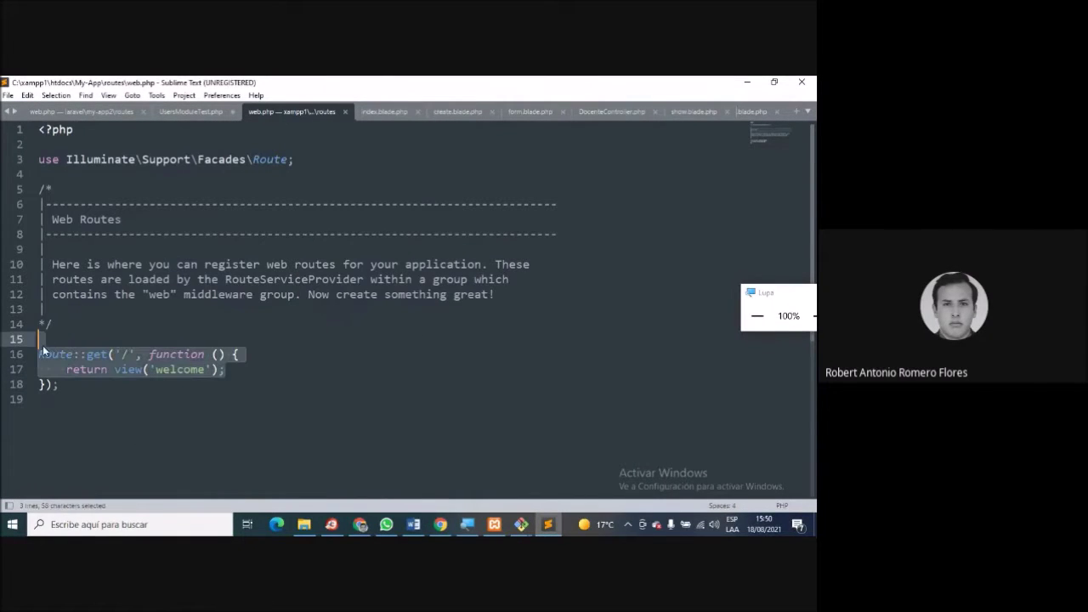
click(180, 393)
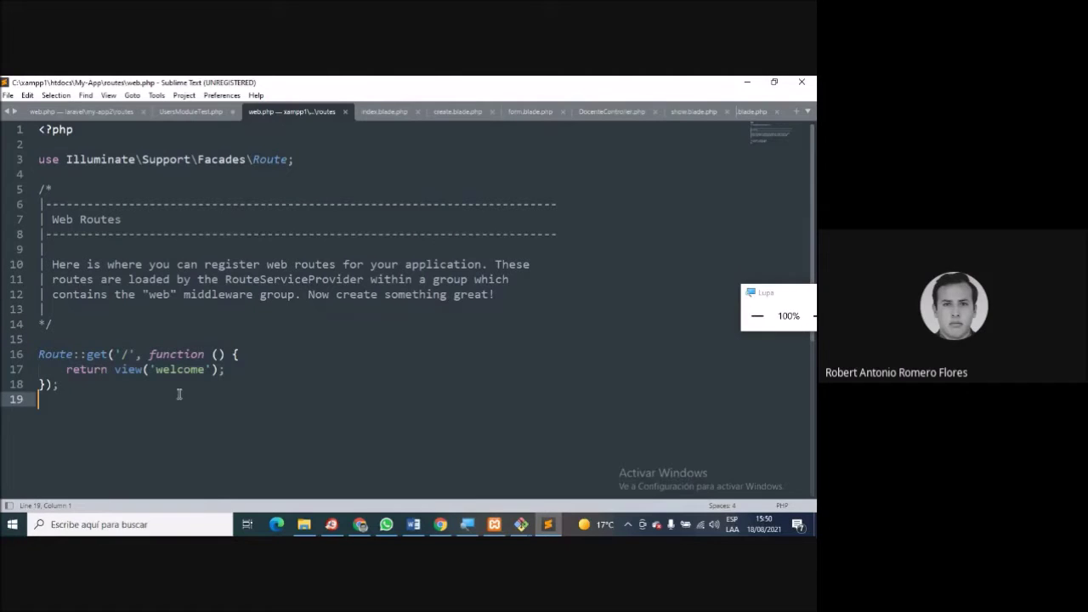
drag(73, 388, 39, 358)
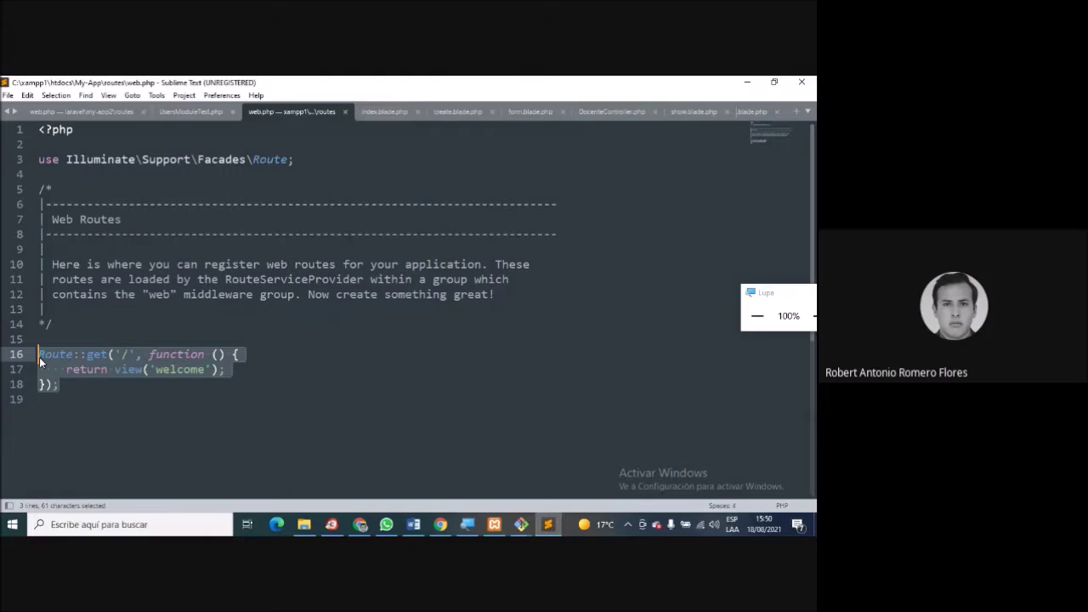
key(ctrl+c)
key(ctrl+End)
key(Return)
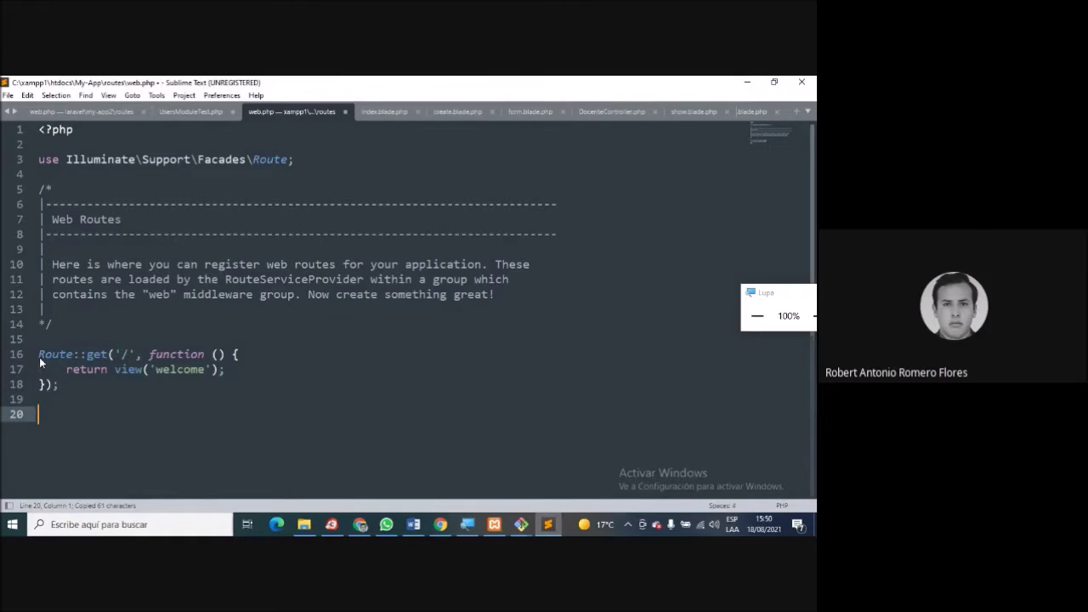
key(ctrl+v)
Set the path of the copied route to '/reinge'.
key(Up)
key(Up)
key(Right)
key(Right)
key(Right)
key(Right)
key(Right)
key(Right)
key(Right)
key(Right)
key(Right)
key(Right)
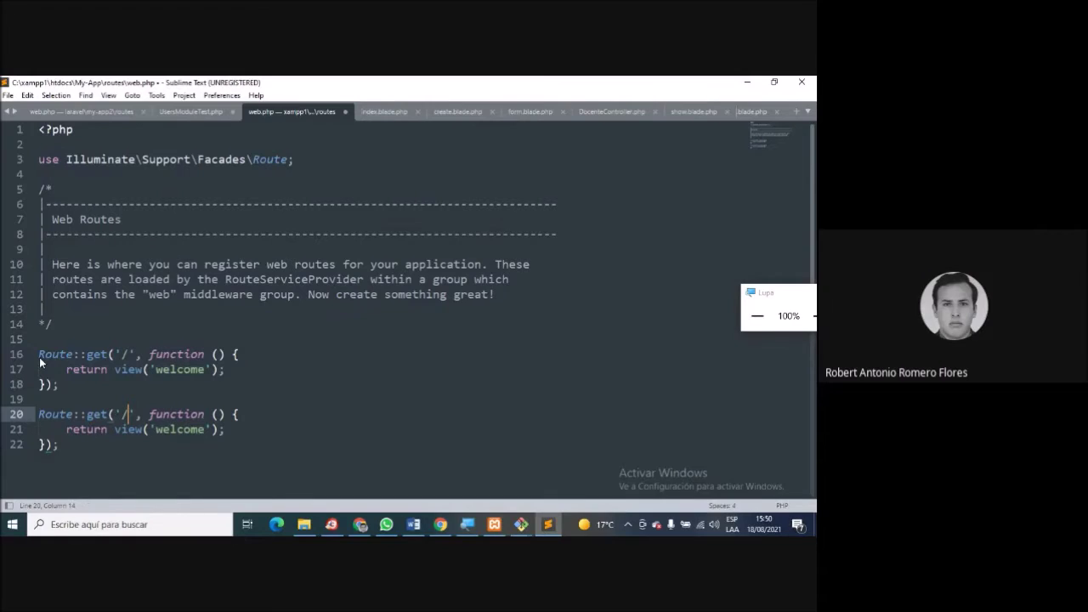
text(reinge)
key(Down)
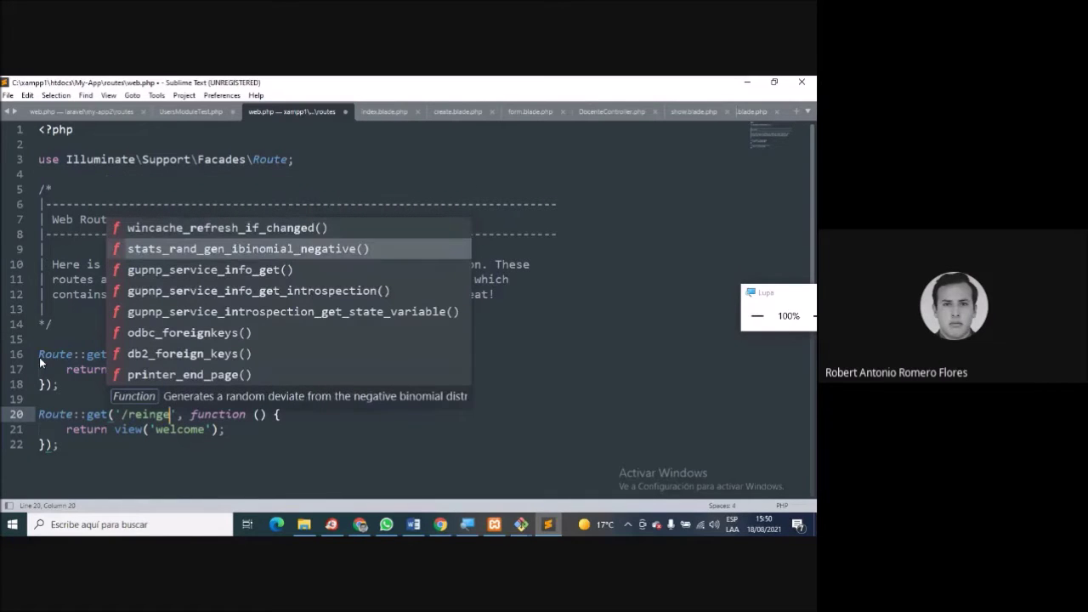
key(Escape)
Make the '/reinge' route return view('Reingenieria de Software') instead of the welcome view and save web.php.
key(Down)
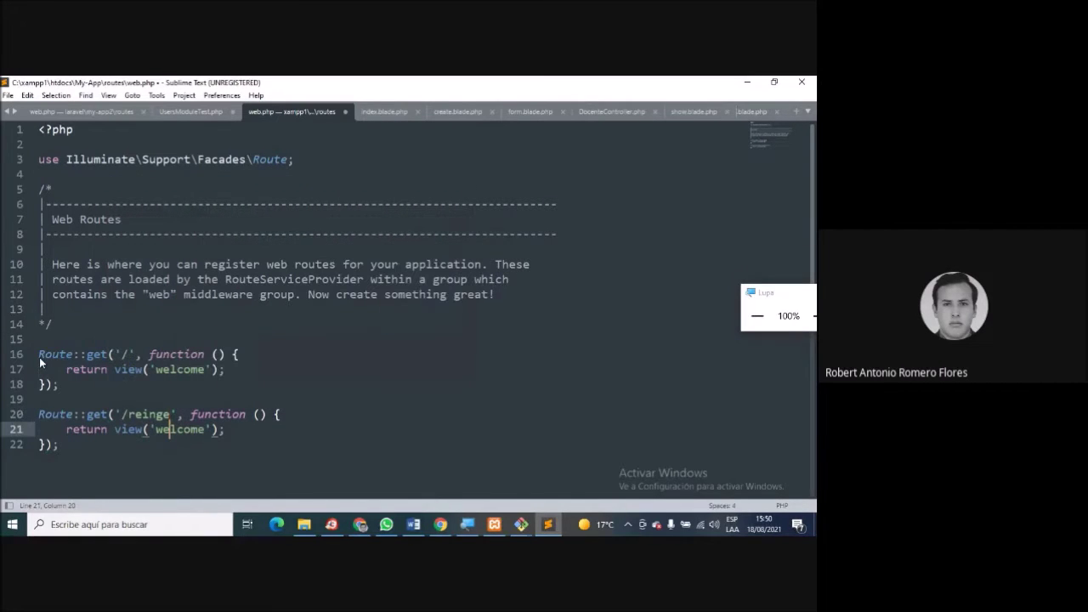
key(Left)
key(Left)
key(shift+Right)
key(shift+Right)
key(shift+Right)
key(shift+Right)
key(shift+Right)
key(shift+Right)
key(shift+Right)
text(Re)
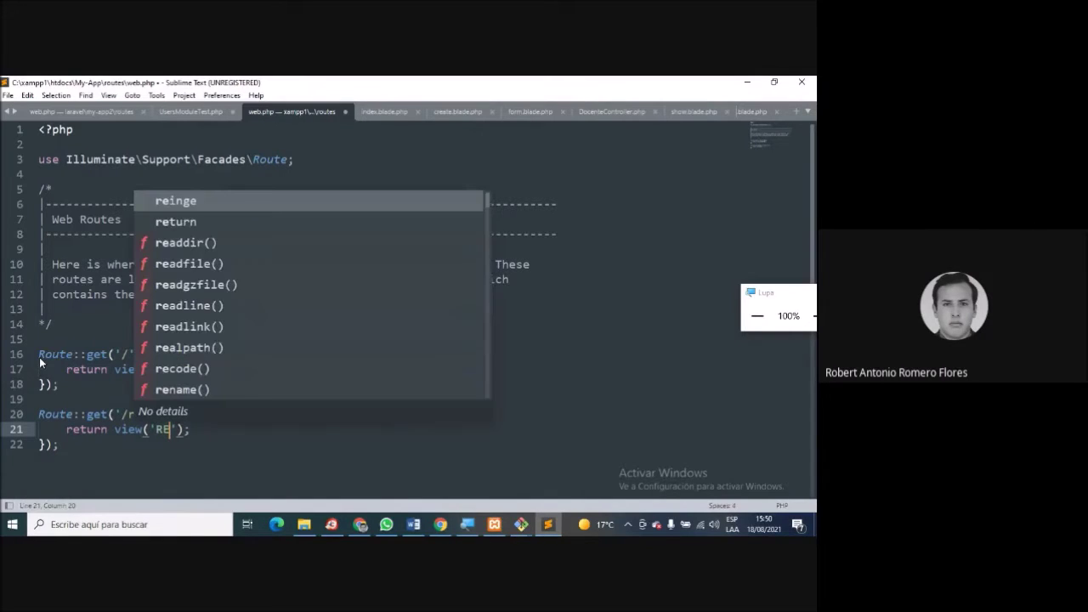
text(ingenieria )
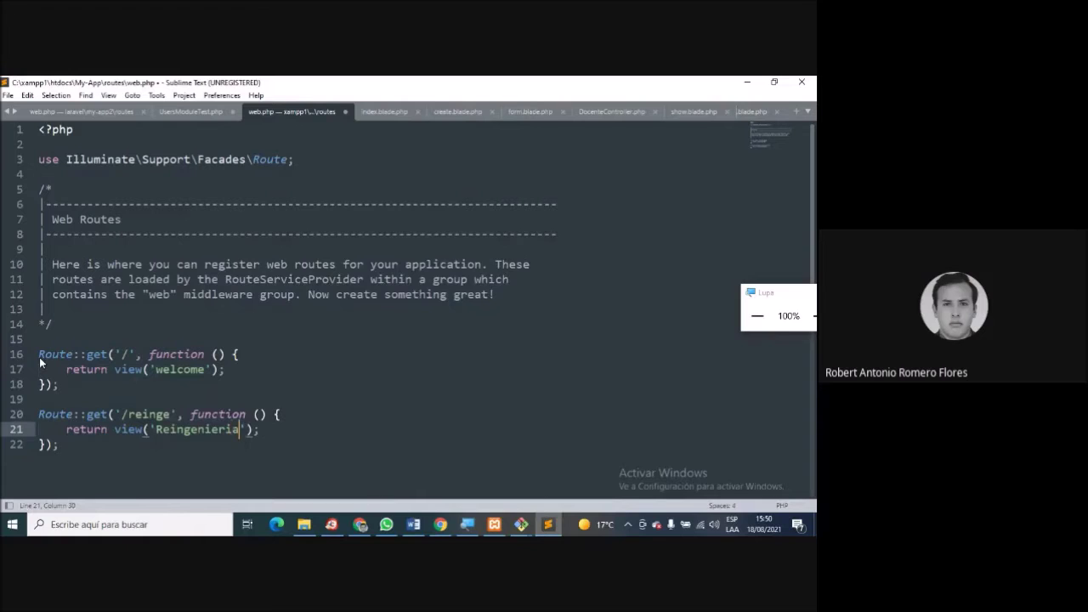
text(de PR)
key(BackSpace)
key(BackSpace)
text(Software)
key(Home)
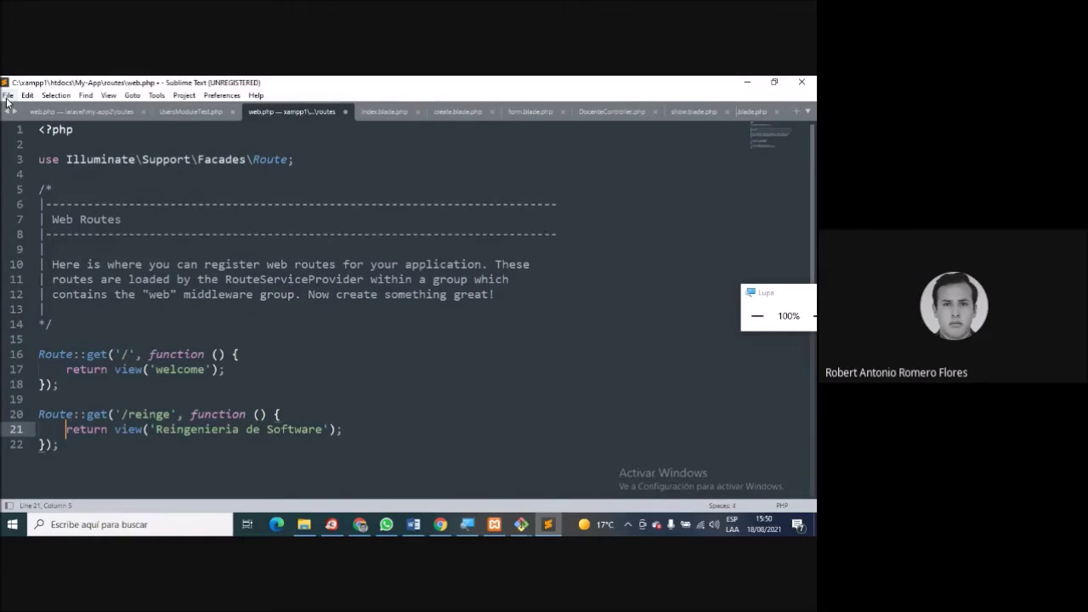
key(ctrl+s)
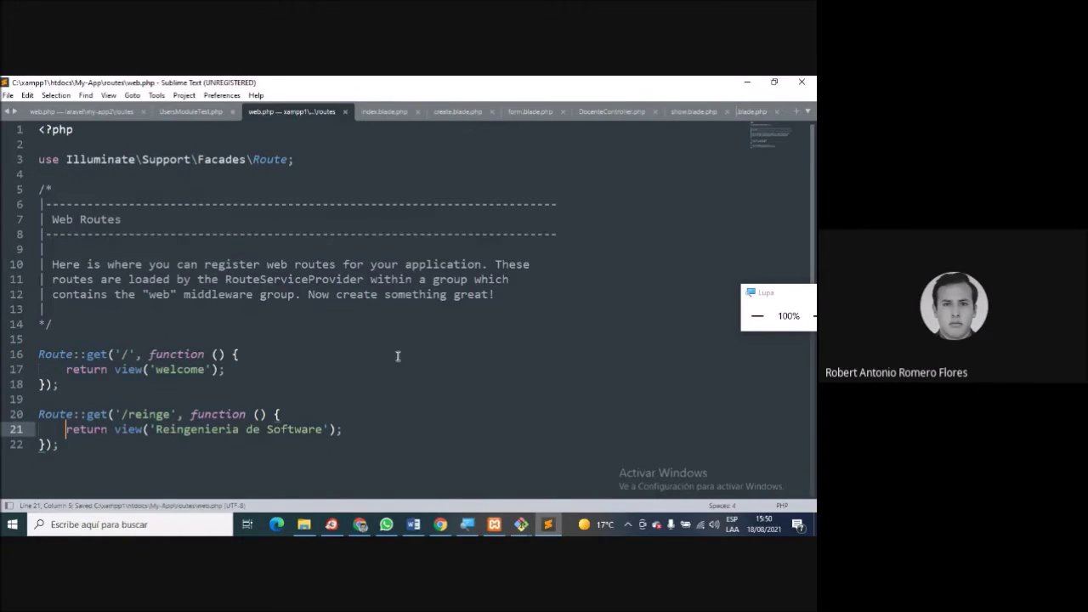
Switch to the Chrome window with the Laravel page and load localhost:8000/reinge.
click(440, 524)
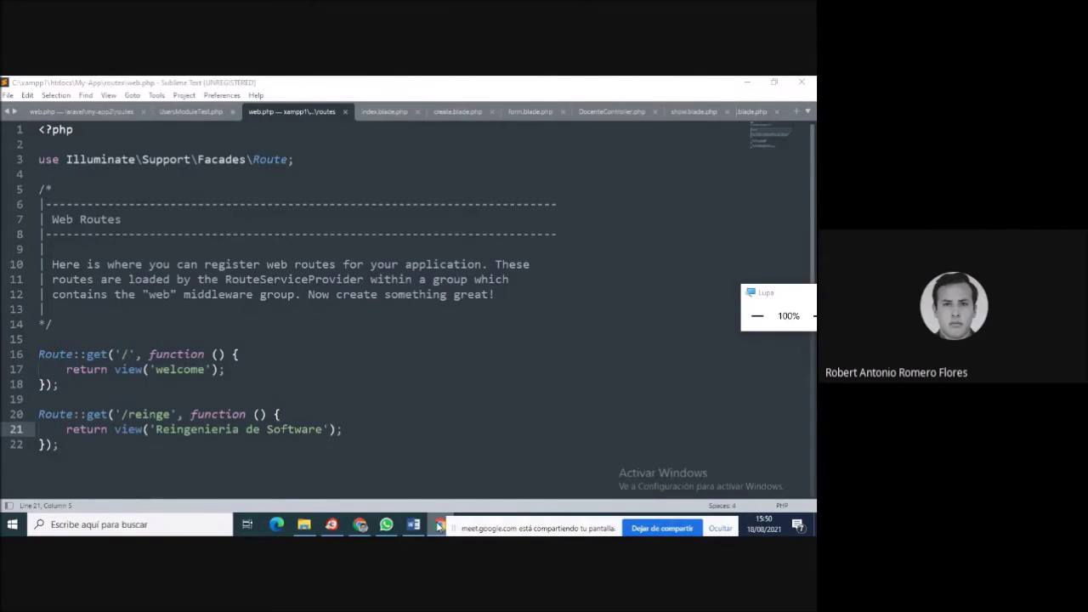
click(361, 524)
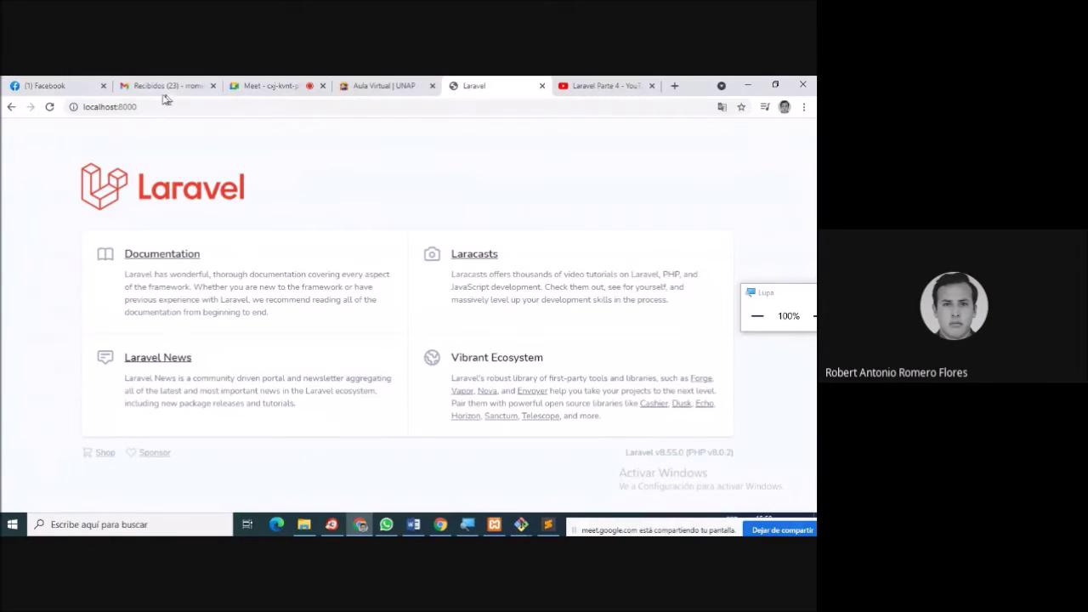
click(189, 106)
click(188, 105)
text(reingre)
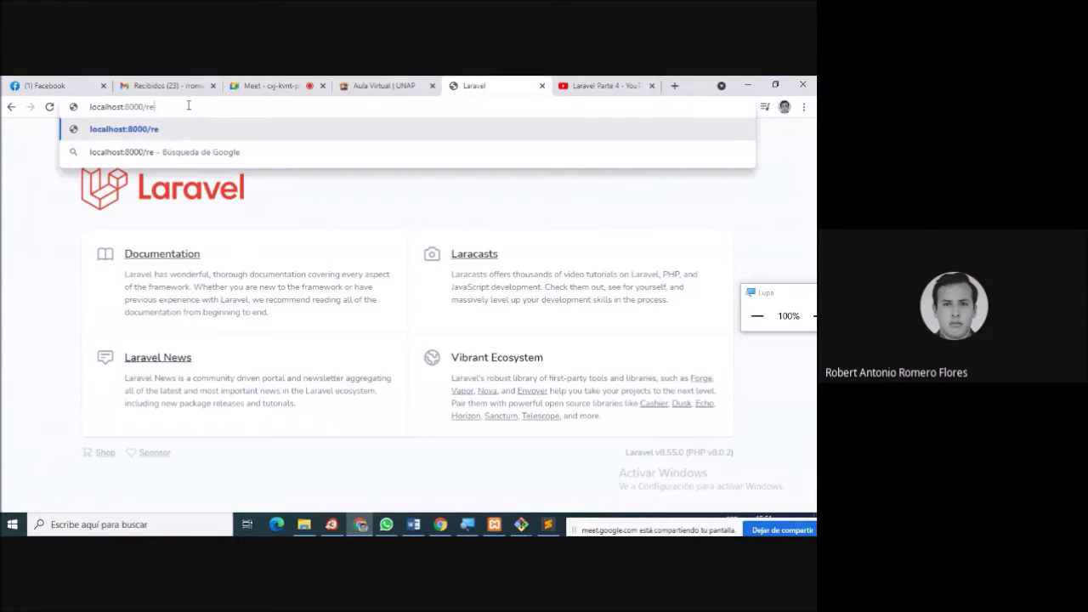
key(BackSpace)
key(BackSpace)
text(e)
key(Return)
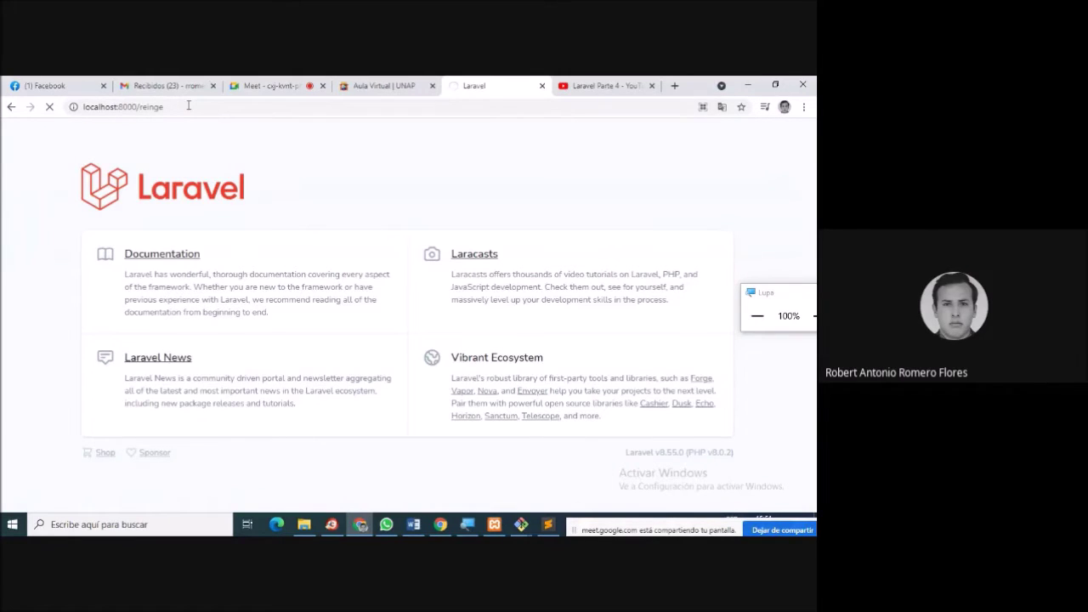
Reload the route's page and retry it with a trailing slash as localhost:8000/reinge/.
key(F5)
click(189, 106)
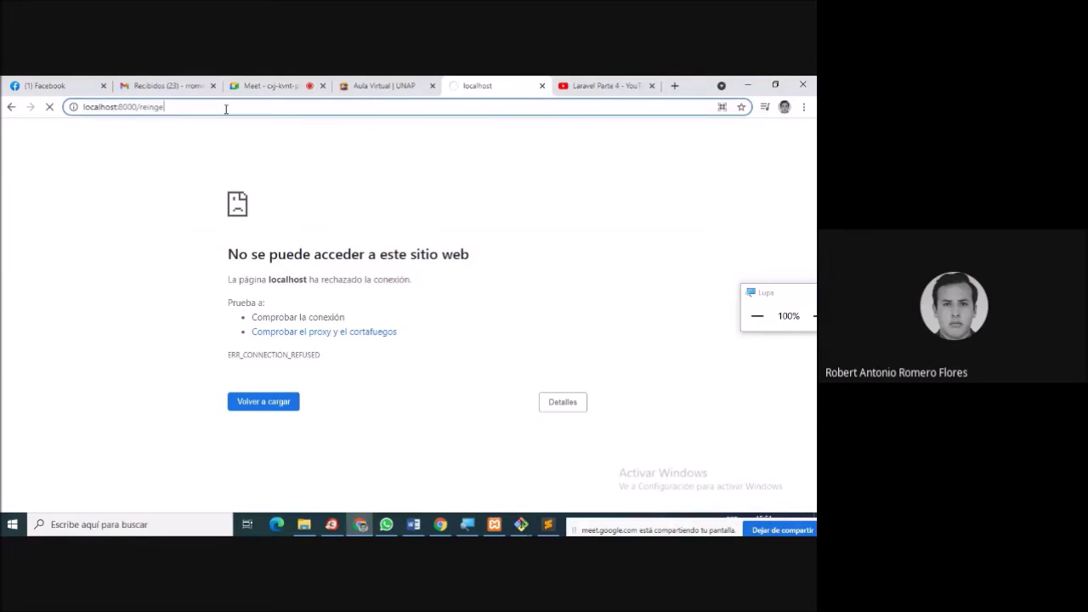
text(/)
key(Return)
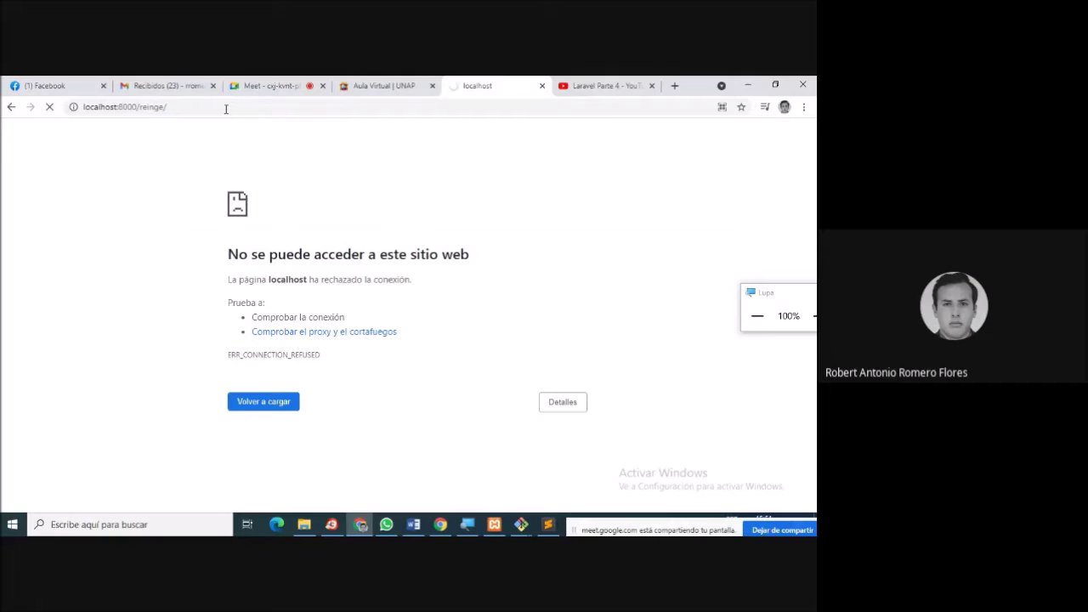
Go to the Meet call and unmute the microphone, mute it for a pause, and unmute it again.
click(284, 87)
click(306, 490)
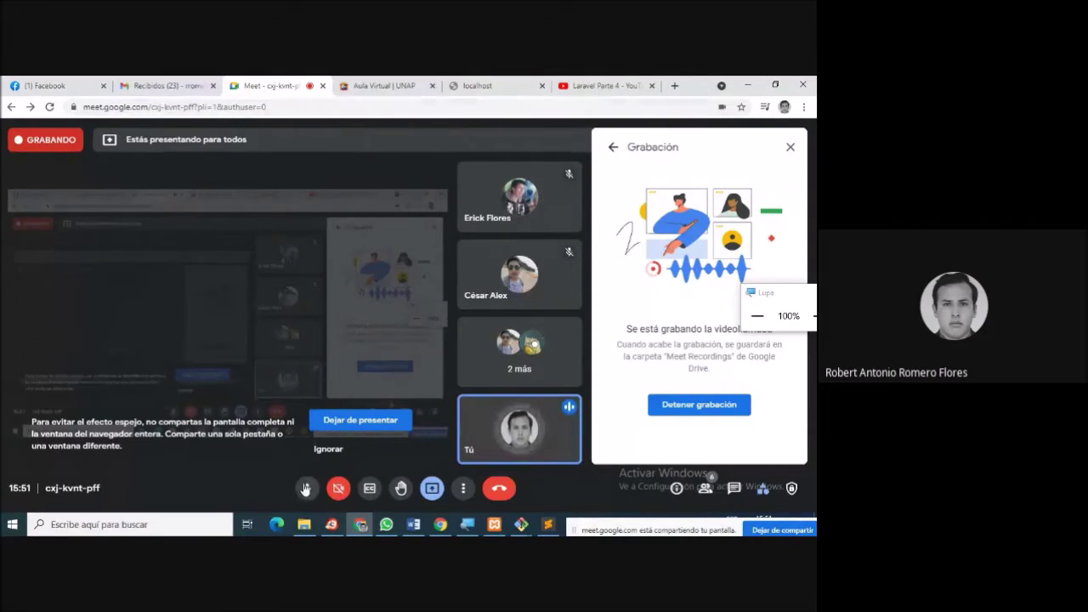
click(306, 489)
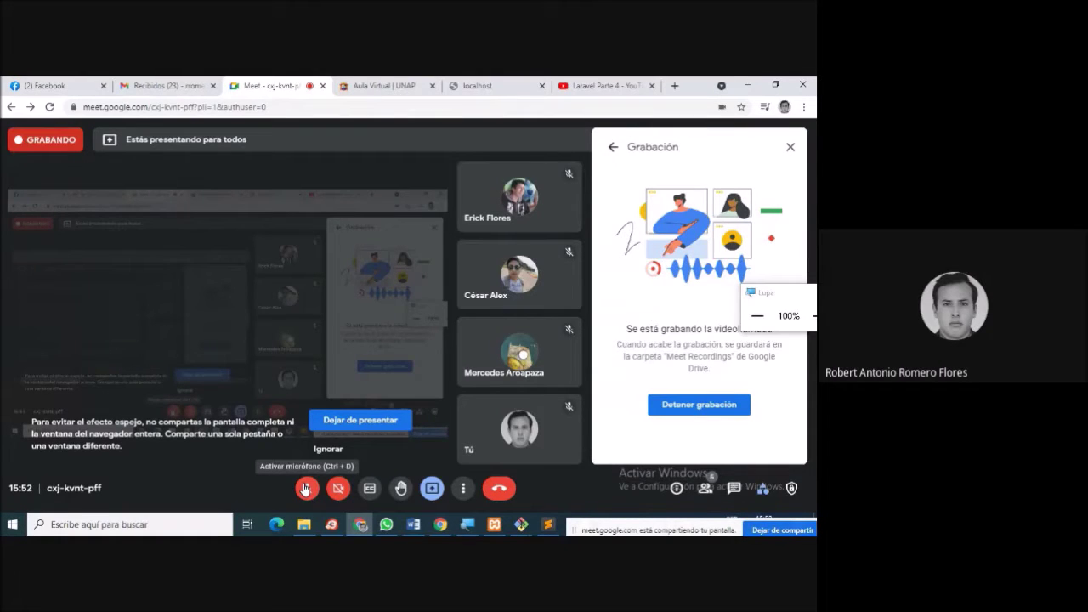
click(305, 488)
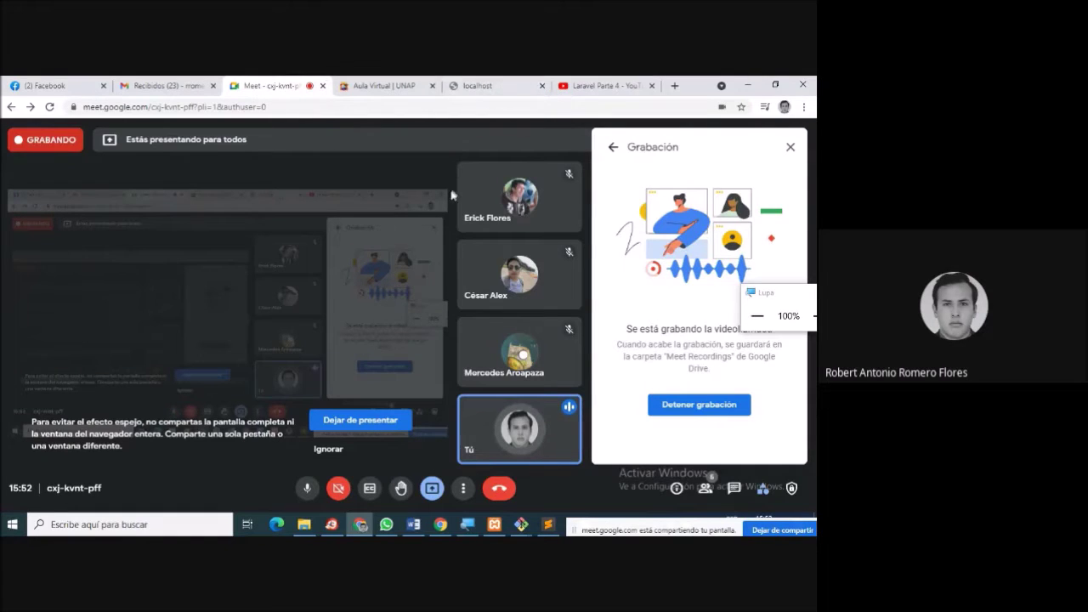
Return to web.php in Sublime Text, place the cursor at the end of line 22 and save the file again.
click(545, 528)
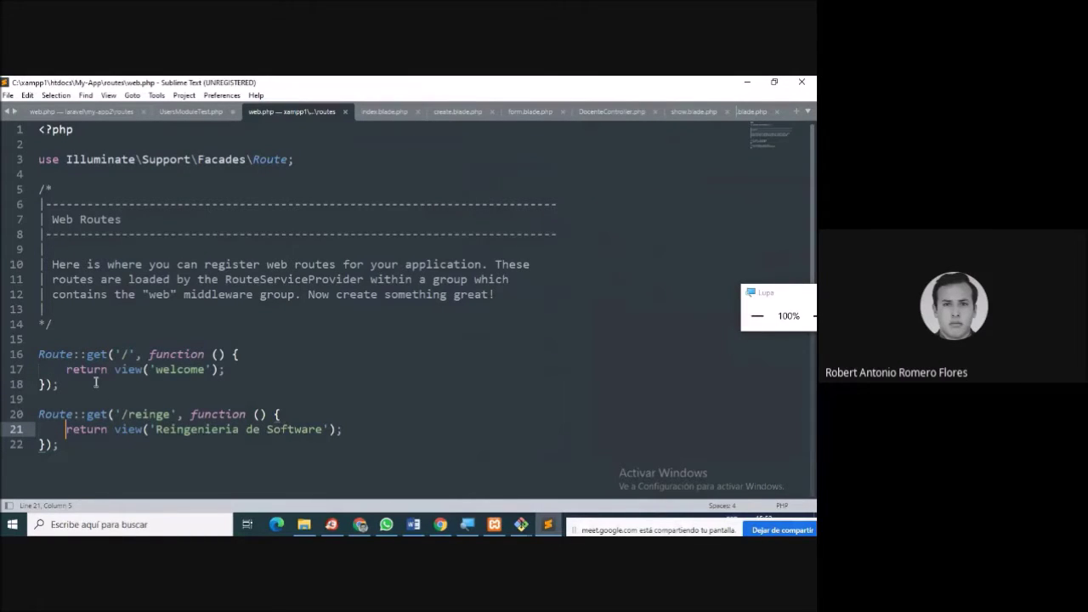
click(89, 459)
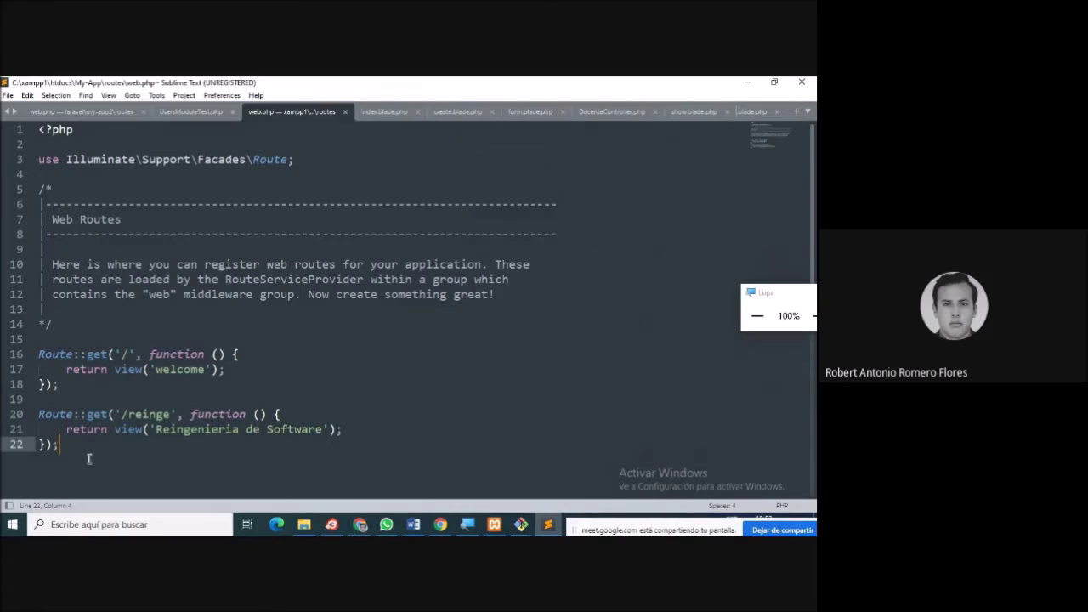
click(8, 95)
click(30, 188)
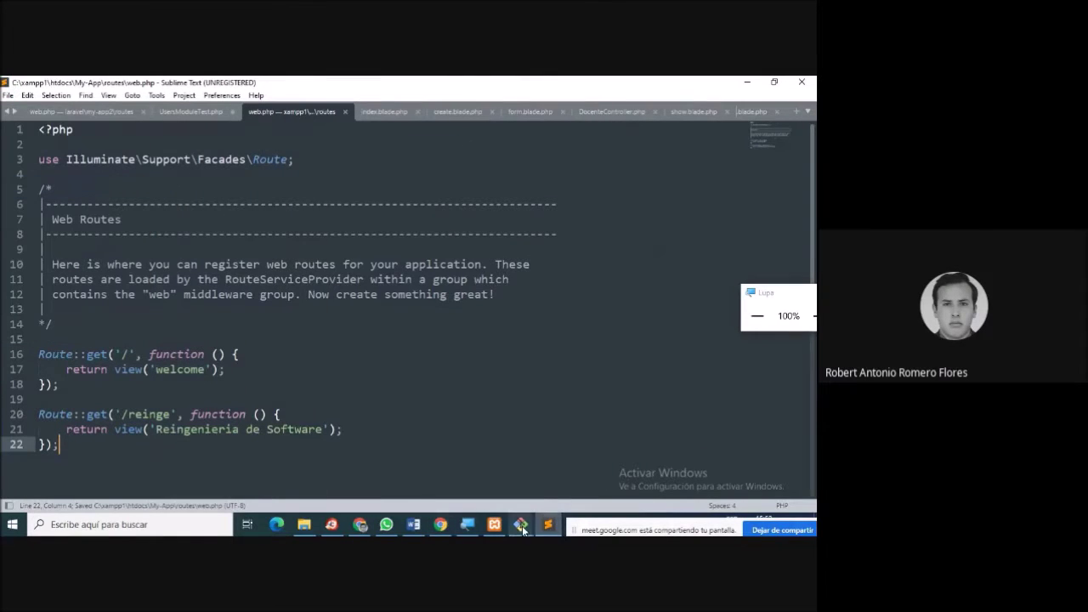
Switch to the Git Bash window of the My-App project and run php artisan up.
mouse_move(522, 529)
click(577, 456)
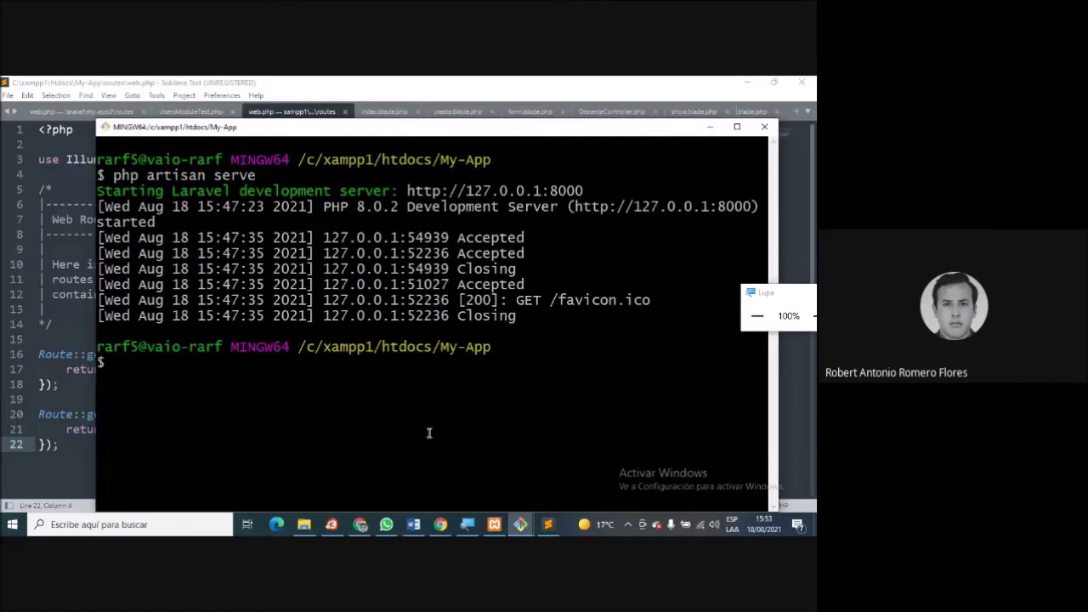
key(Up)
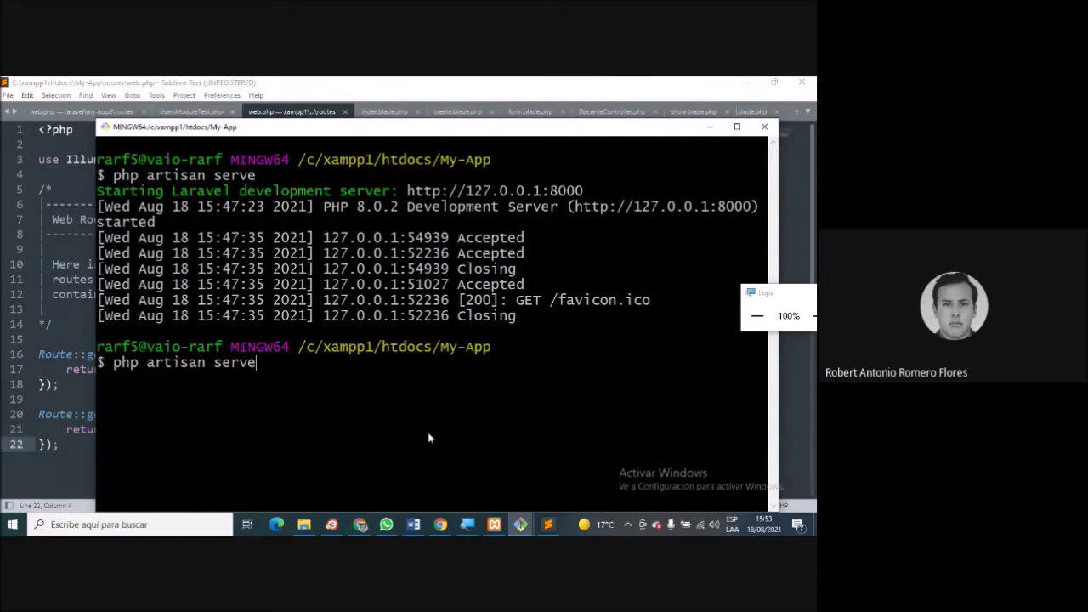
key(BackSpace)
key(BackSpace)
key(BackSpace)
key(BackSpace)
key(BackSpace)
text(up)
key(Return)
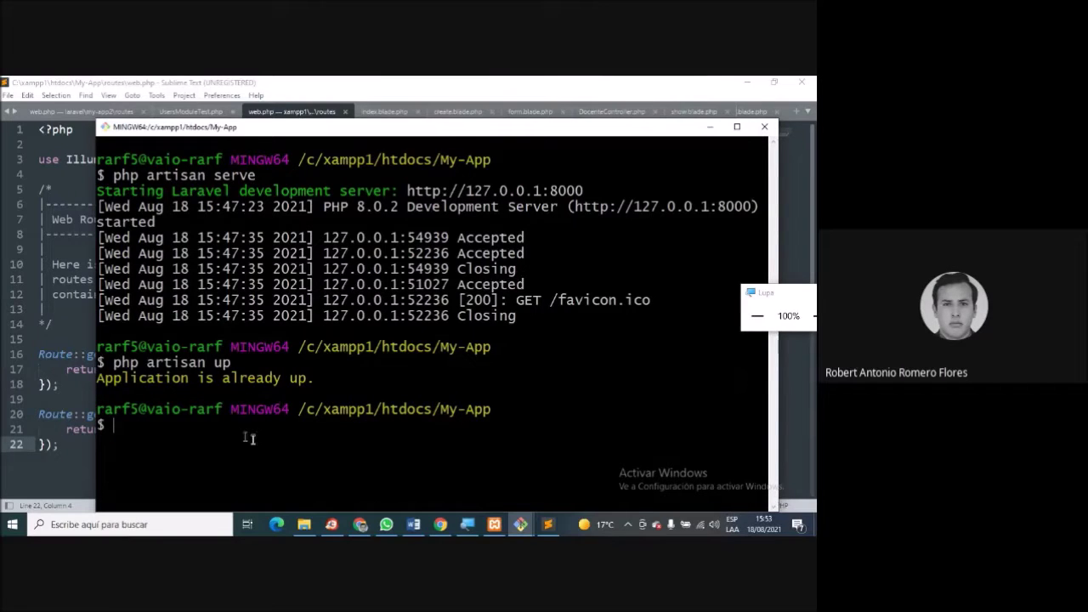
Go back to the localhost page in Chrome and load localhost:8000/reinge/ again.
click(362, 527)
click(444, 82)
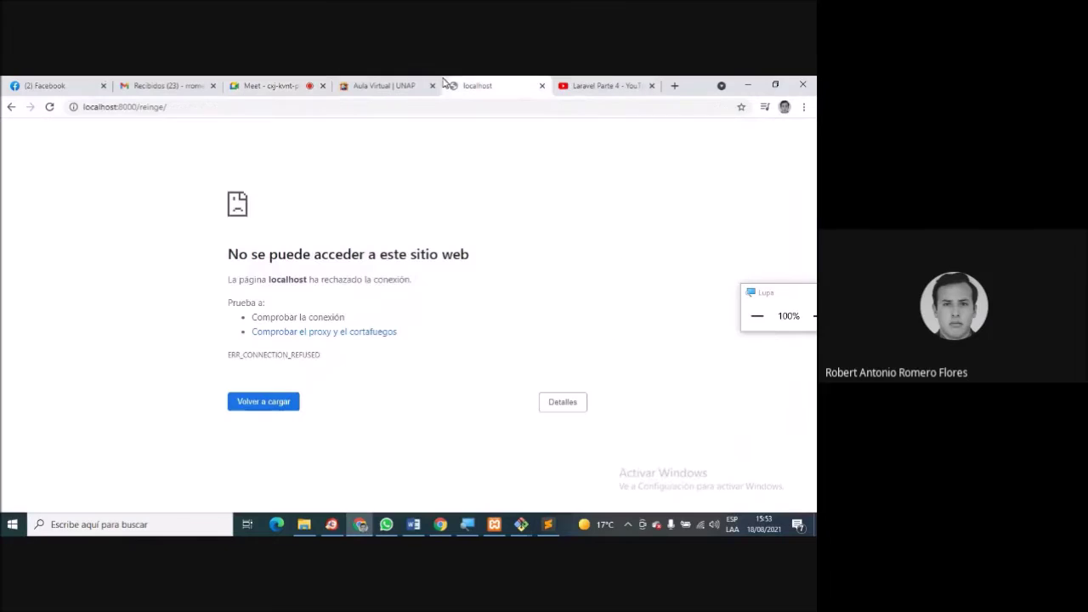
click(247, 104)
key(Return)
Remove the reinge path from the address, load the site root localhost:8000 and reload it.
click(246, 100)
click(267, 104)
key(BackSpace)
key(BackSpace)
key(BackSpace)
key(BackSpace)
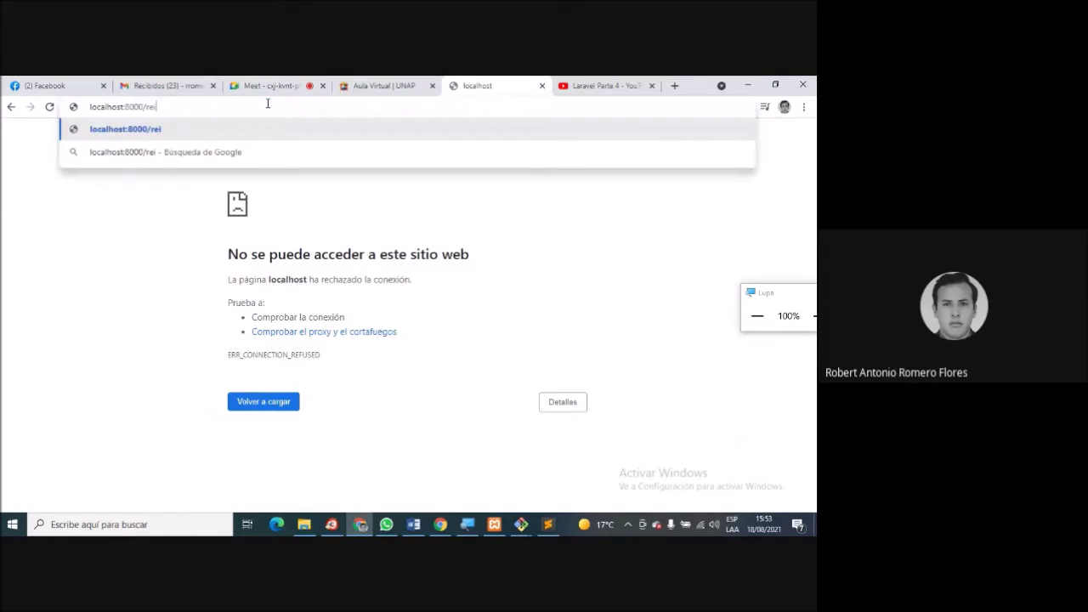
key(BackSpace)
key(BackSpace)
key(BackSpace)
key(BackSpace)
key(Return)
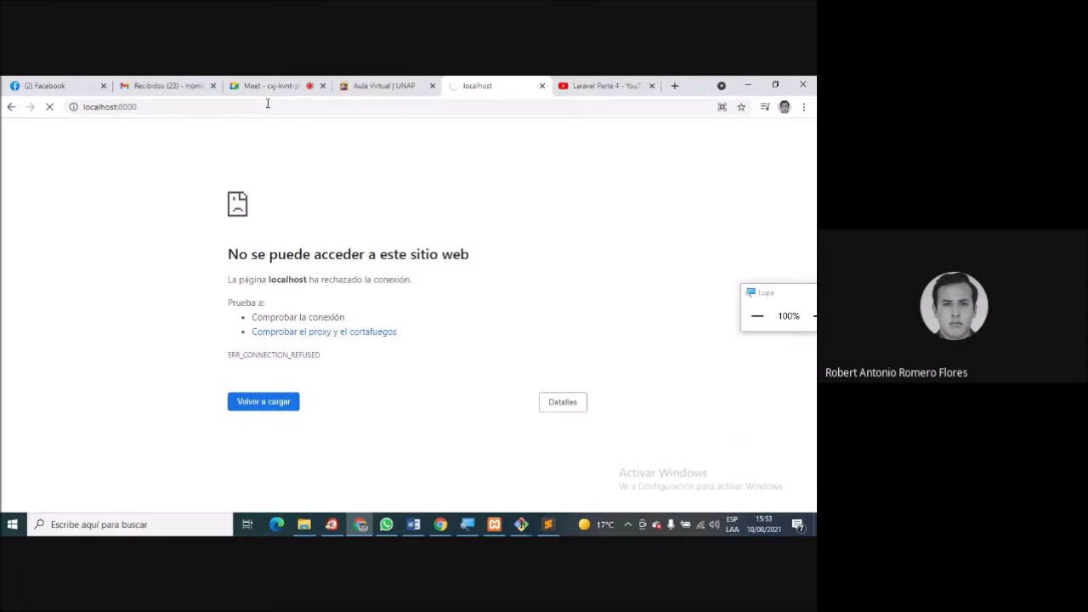
key(F5)
click(441, 523)
click(442, 525)
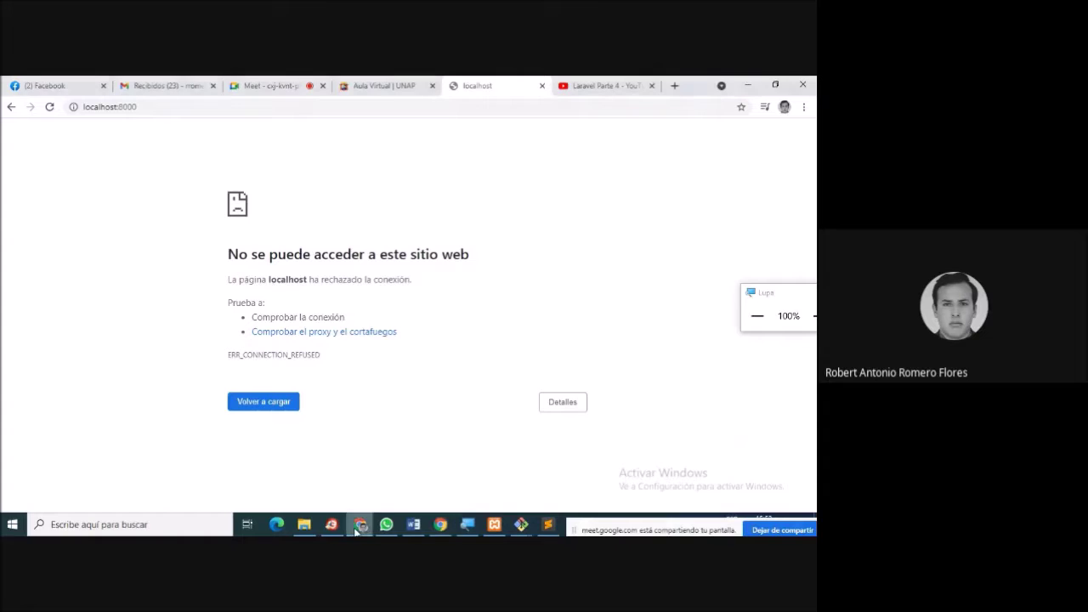
click(442, 526)
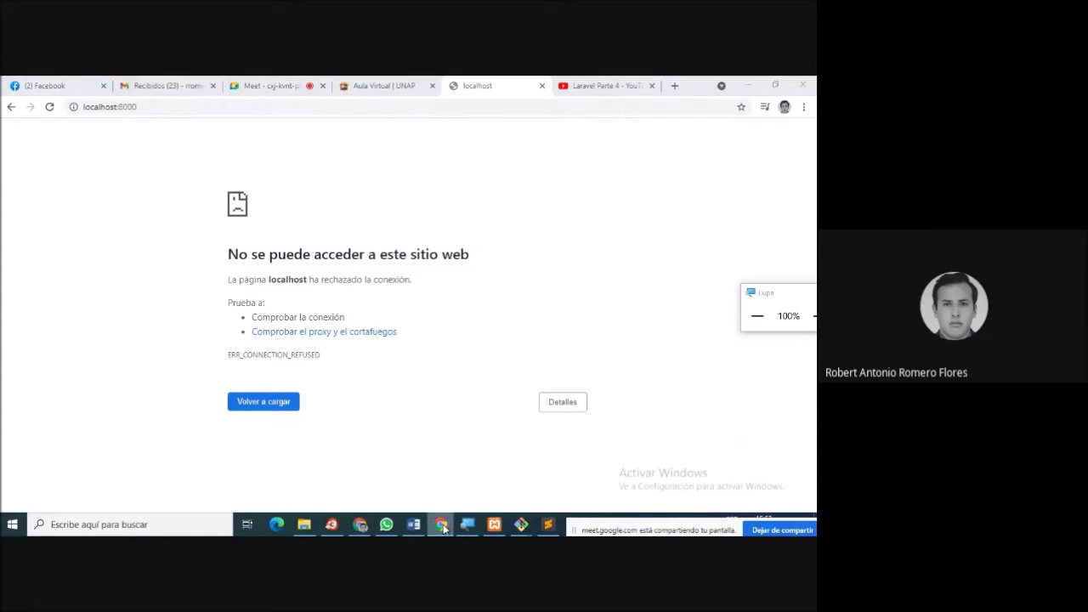
click(191, 106)
click(201, 106)
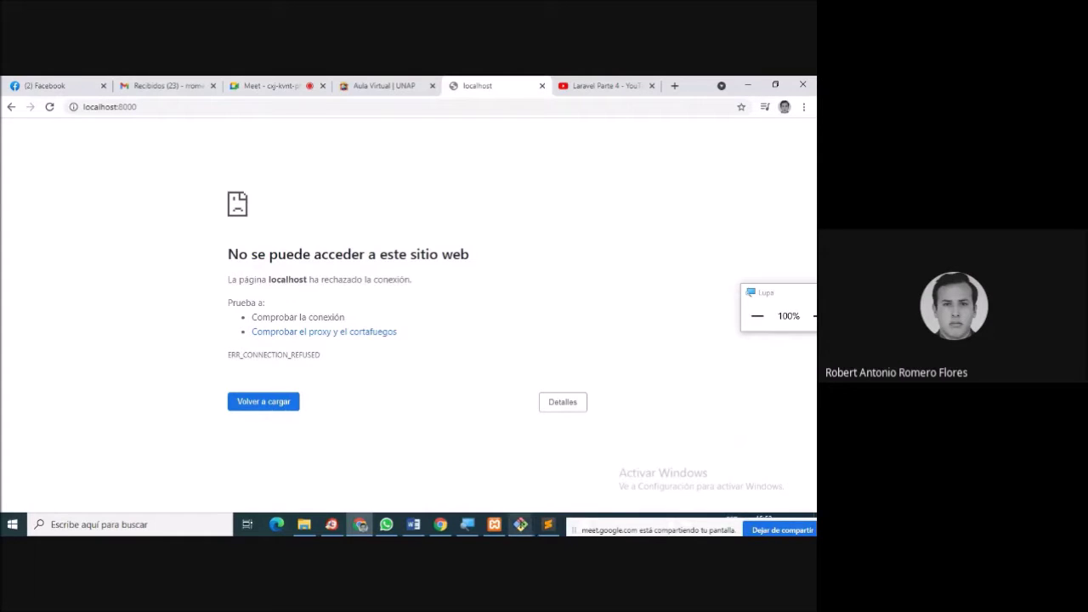
Switch to the My-App Git Bash window and run php artisan down.
click(521, 525)
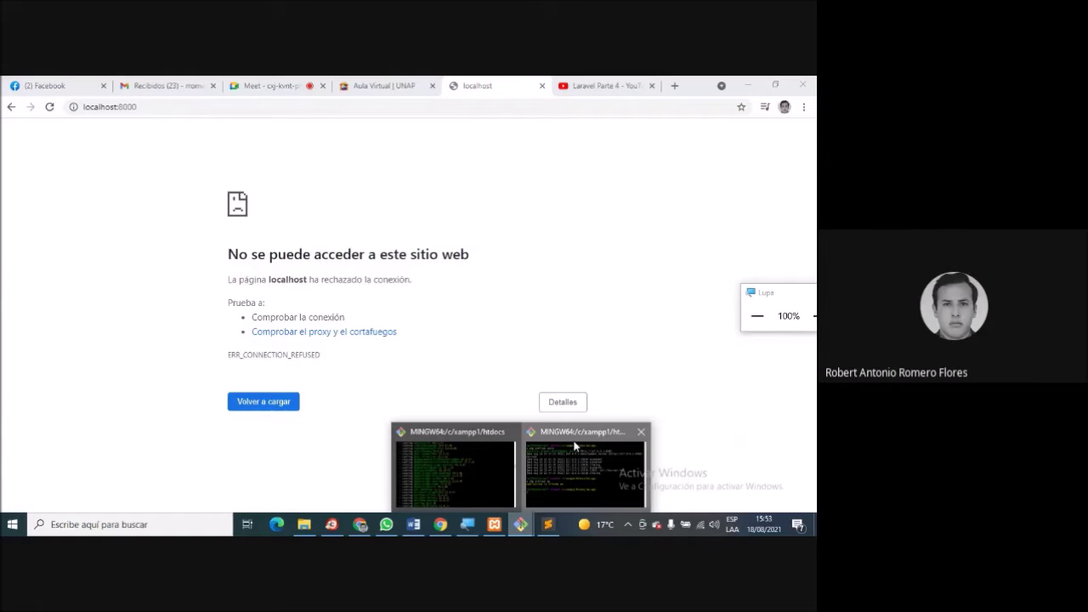
click(575, 446)
text(down)
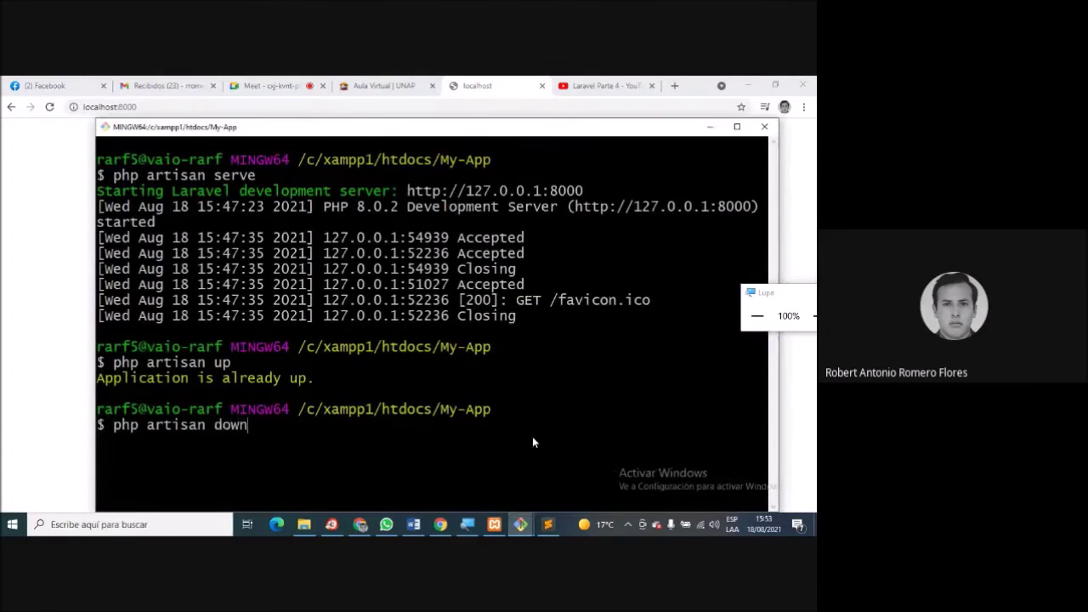
key(Return)
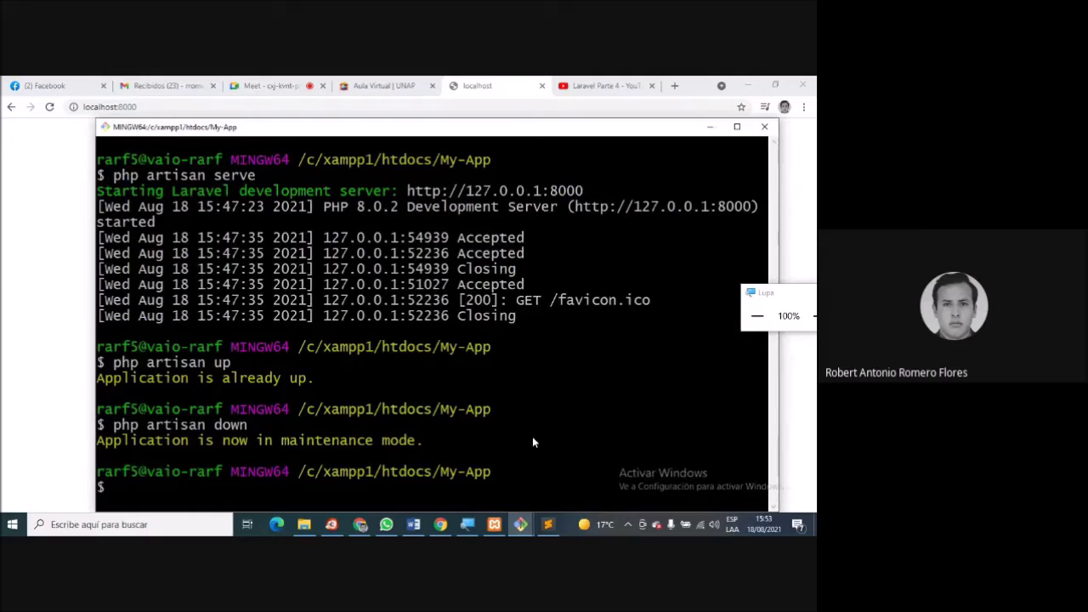
Clear the application cache of My-App by running php artisan cache:clear.
key(Up)
key(BackSpace)
key(BackSpace)
key(BackSpace)
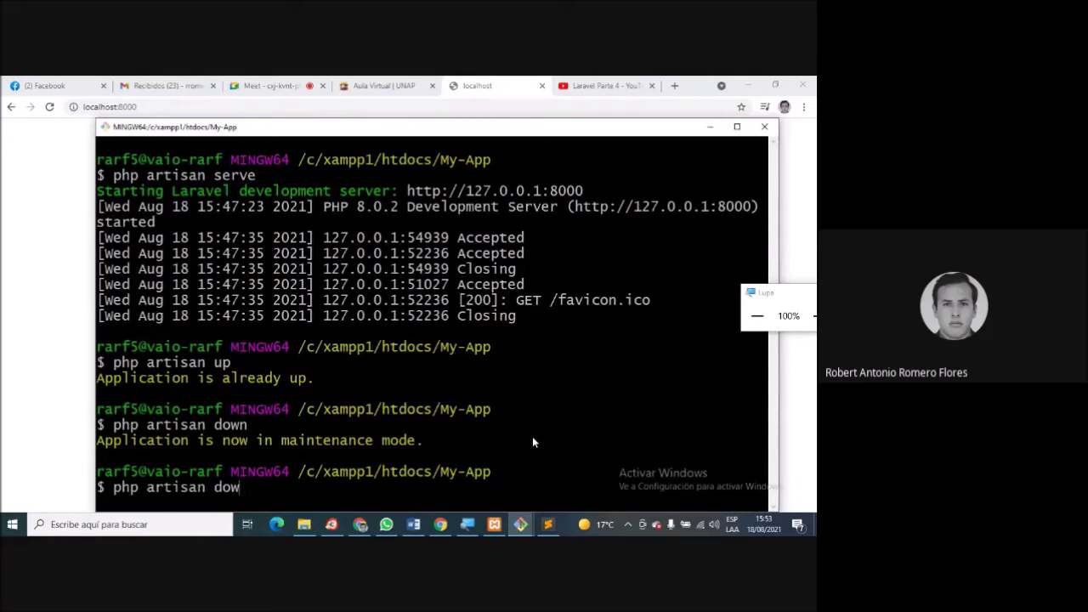
key(BackSpace)
text(cache:clear)
key(Return)
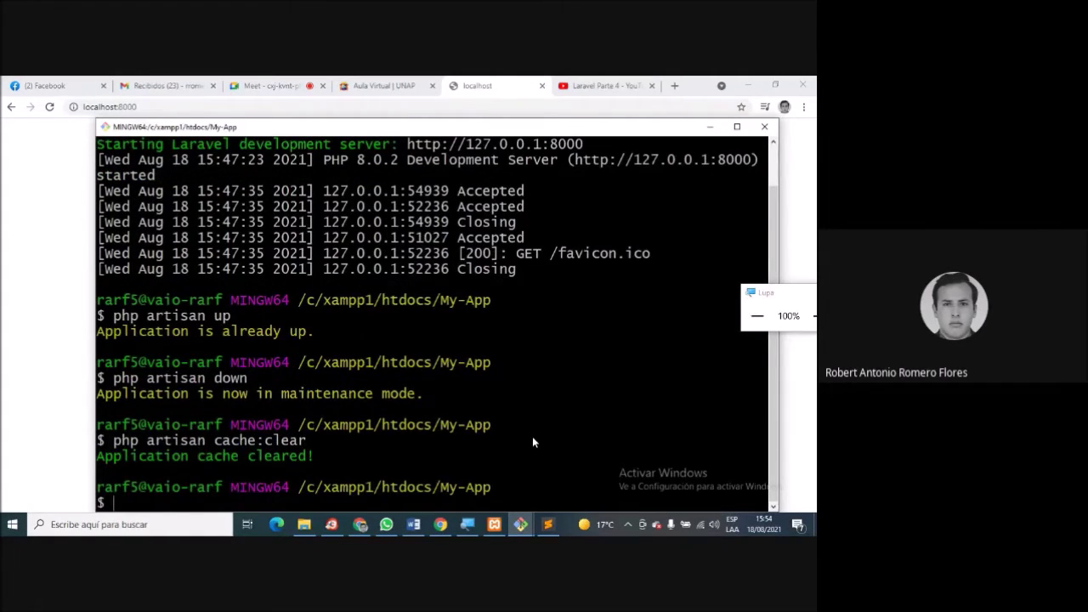
Take My-App out of maintenance mode by running php artisan up.
key(Up)
key(Up)
key(BackSpace)
key(BackSpace)
key(BackSpace)
key(BackSpace)
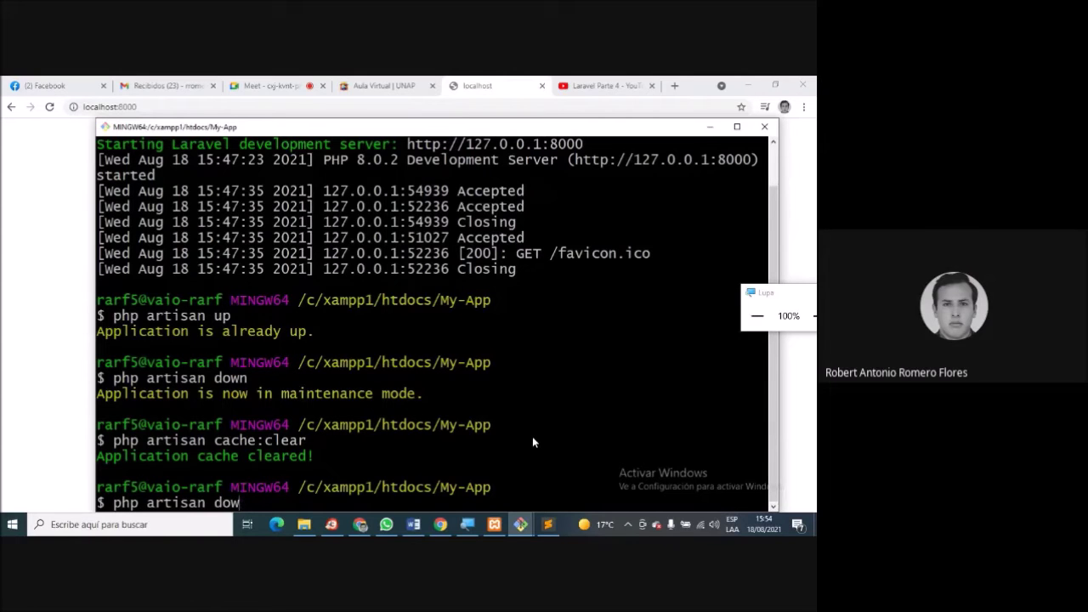
text(up)
key(Return)
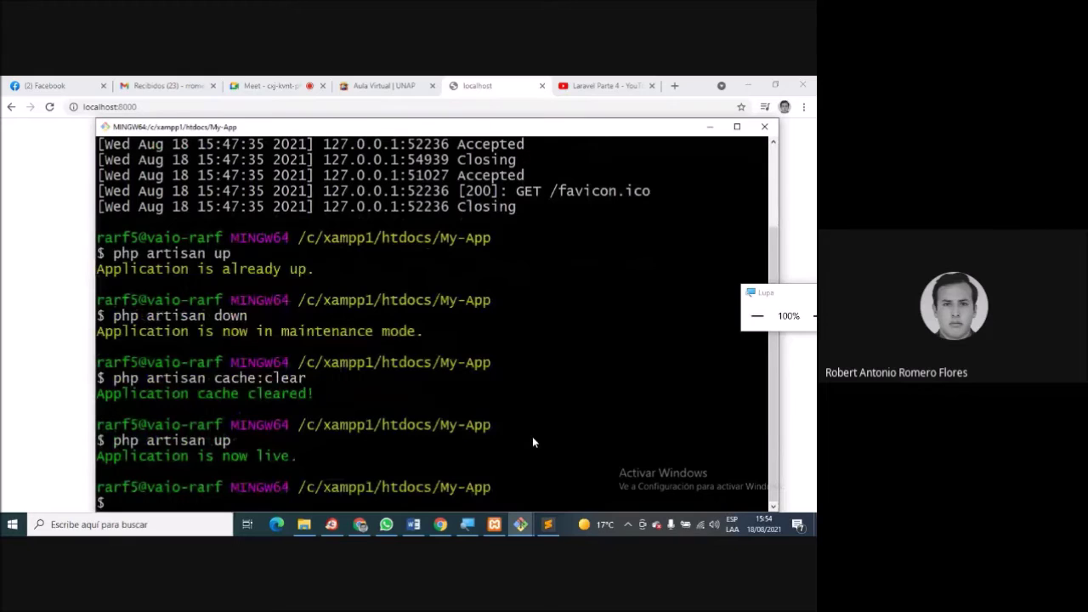
Go back to the localhost page in Chrome and load localhost:8000 twice, the second time with a trailing slash.
click(150, 105)
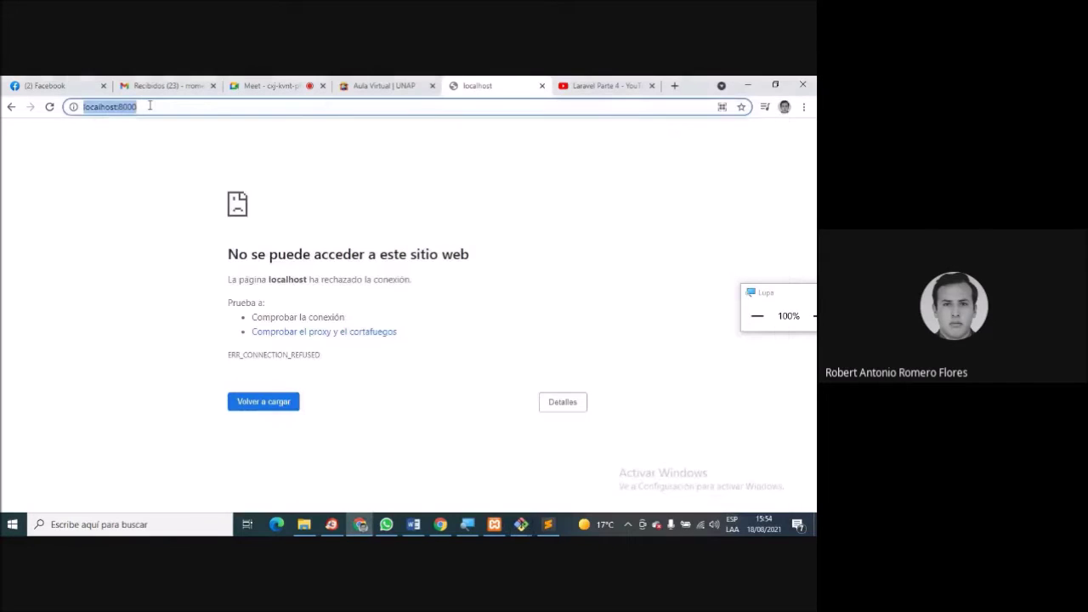
key(Return)
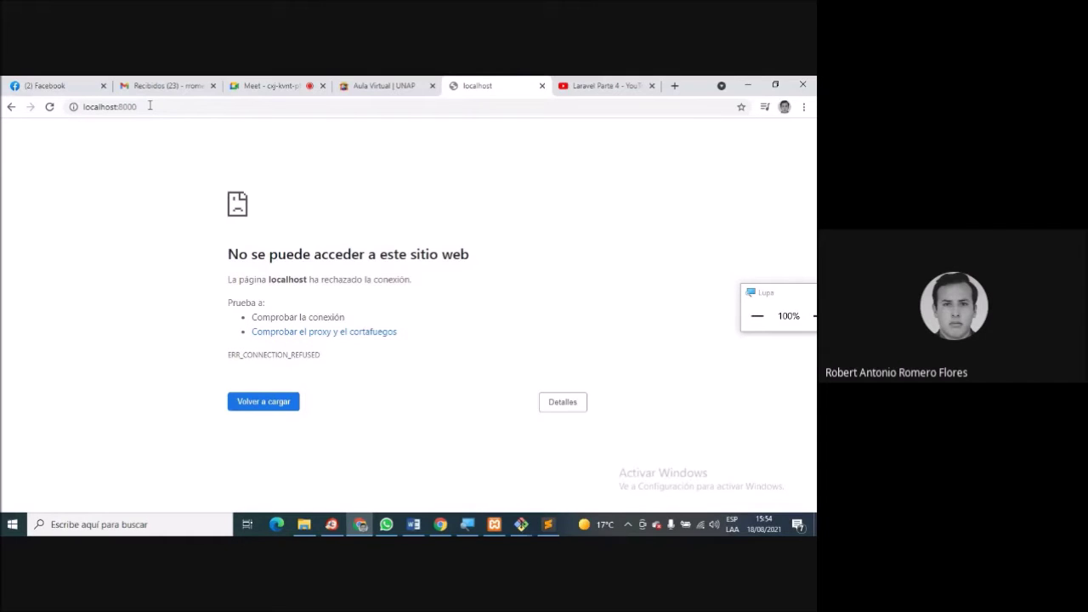
click(149, 105)
click(150, 105)
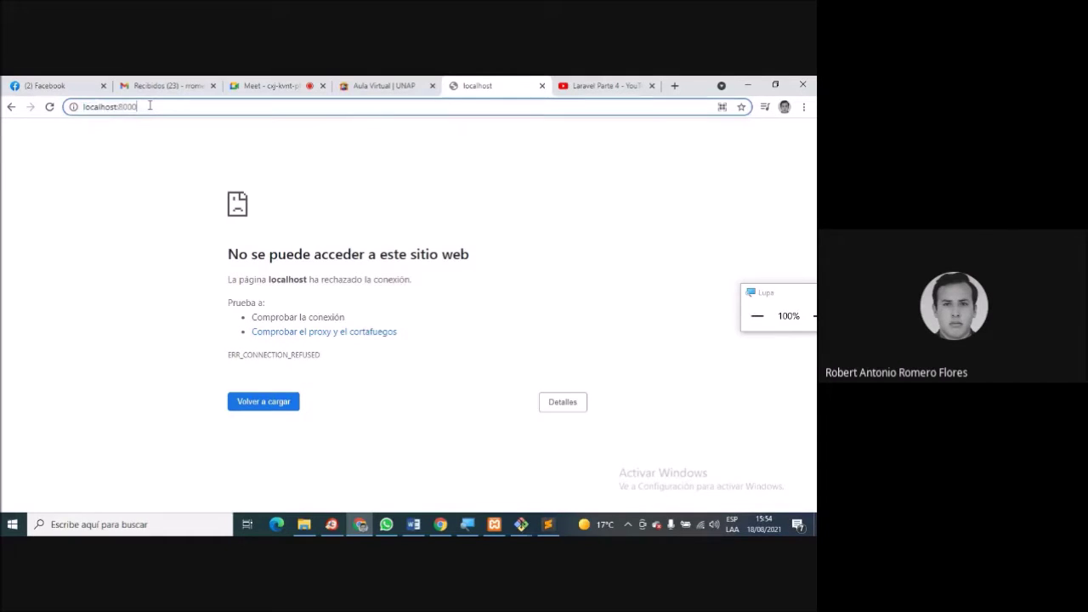
text(/)
key(Return)
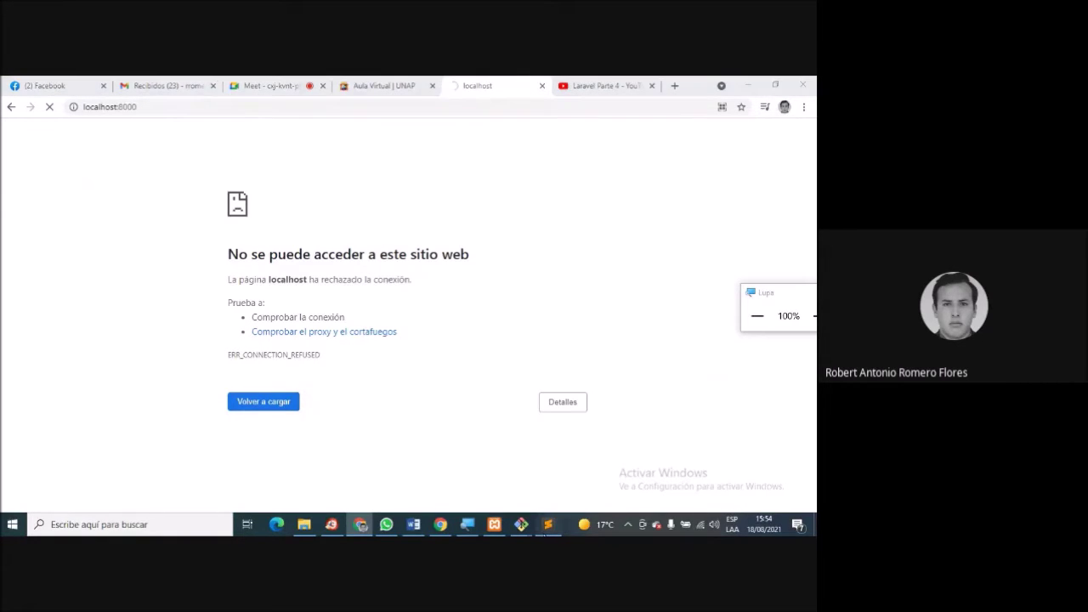
Switch to web.php in Sublime Text, delete the whole '/reinge' route block and save the file.
click(543, 531)
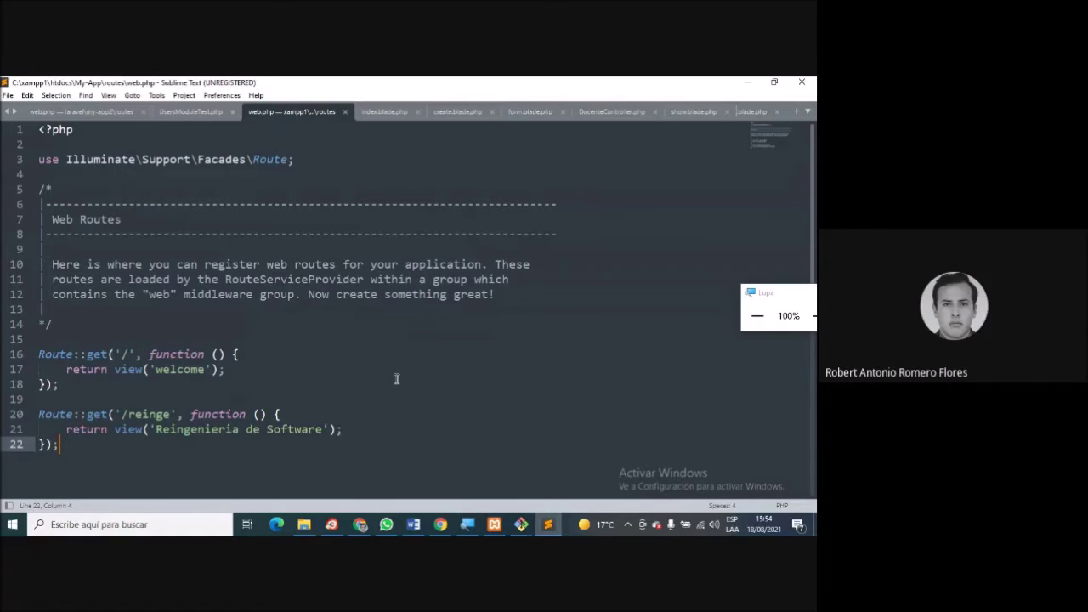
drag(79, 452, 37, 419)
key(BackSpace)
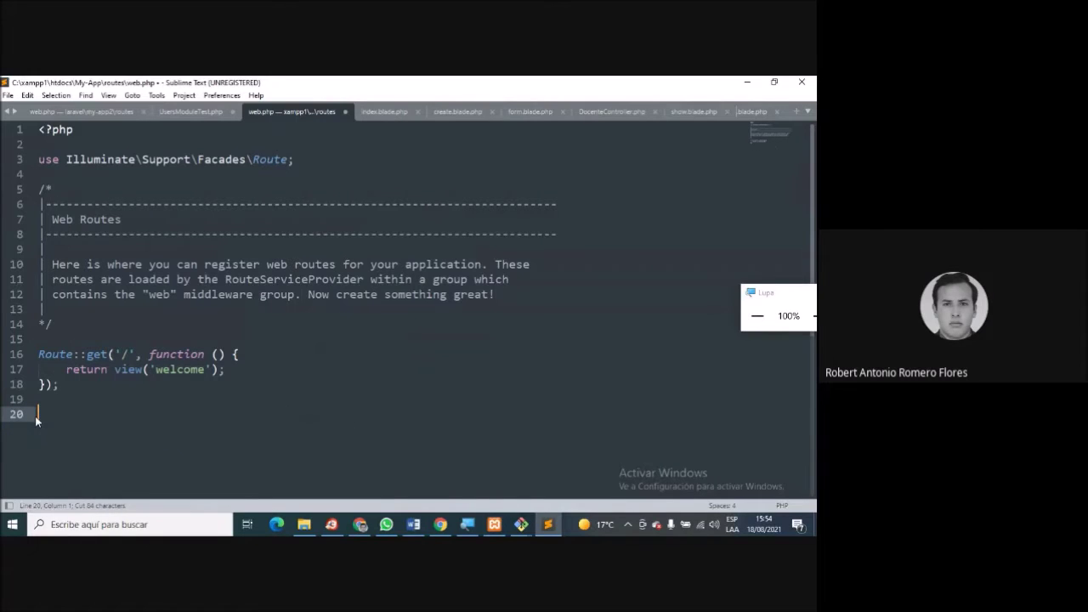
key(ctrl+s)
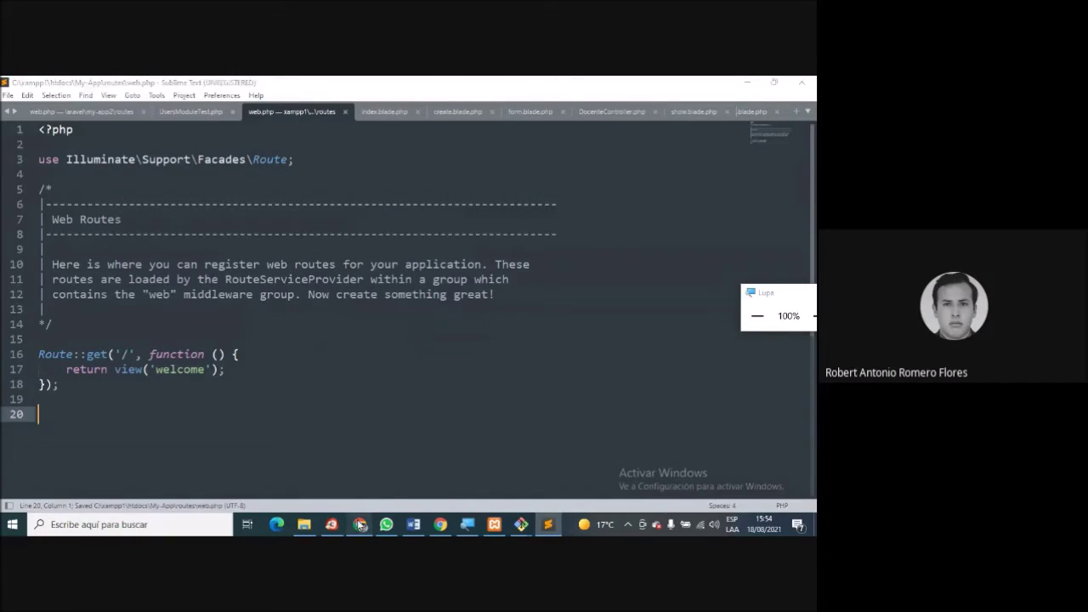
Return to Chrome and load localhost:8000 again to test the site without the '/reinge' route.
click(359, 525)
click(194, 106)
key(Return)
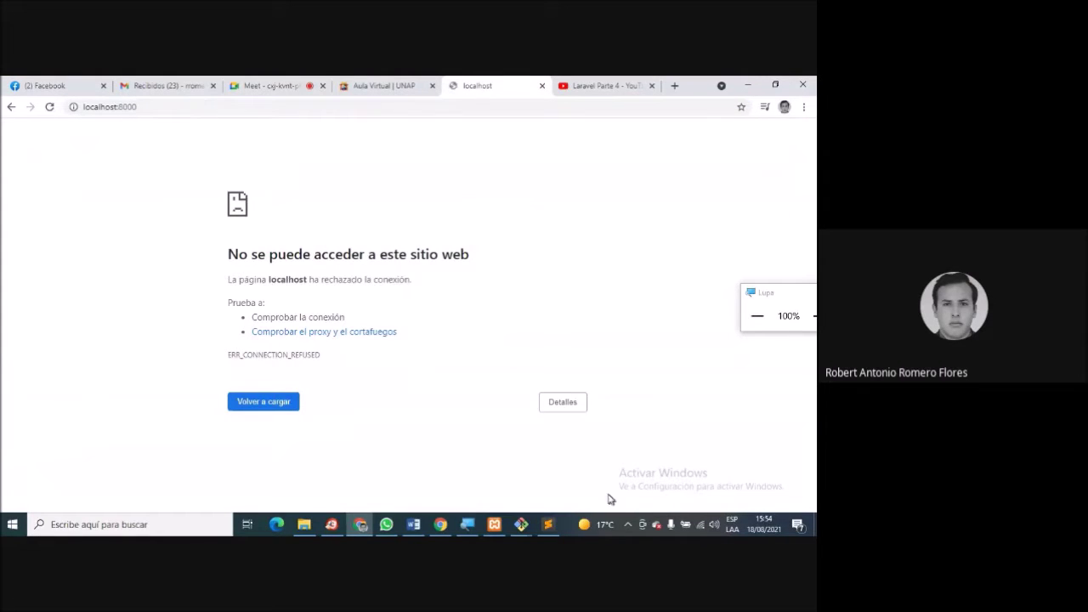
Switch to the My-App Git Bash window and run php artisan up again.
mouse_move(532, 529)
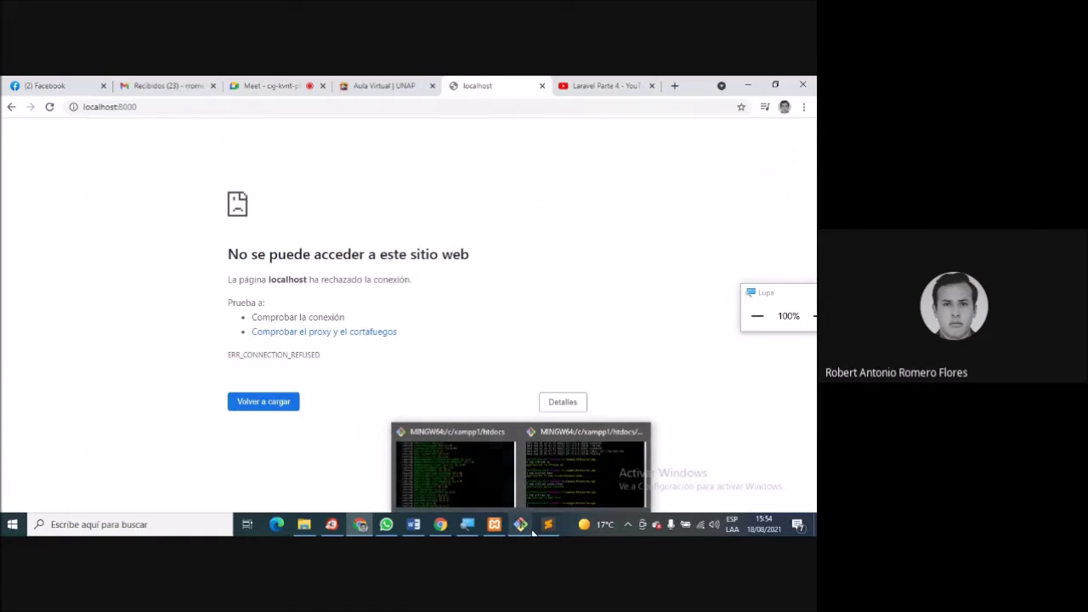
click(563, 480)
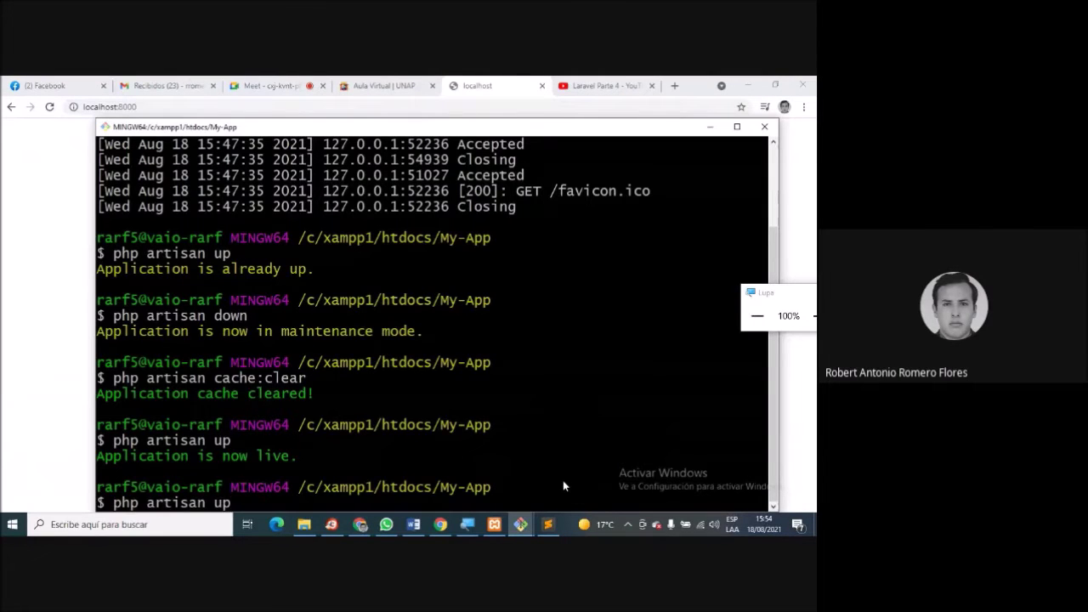
key(Return)
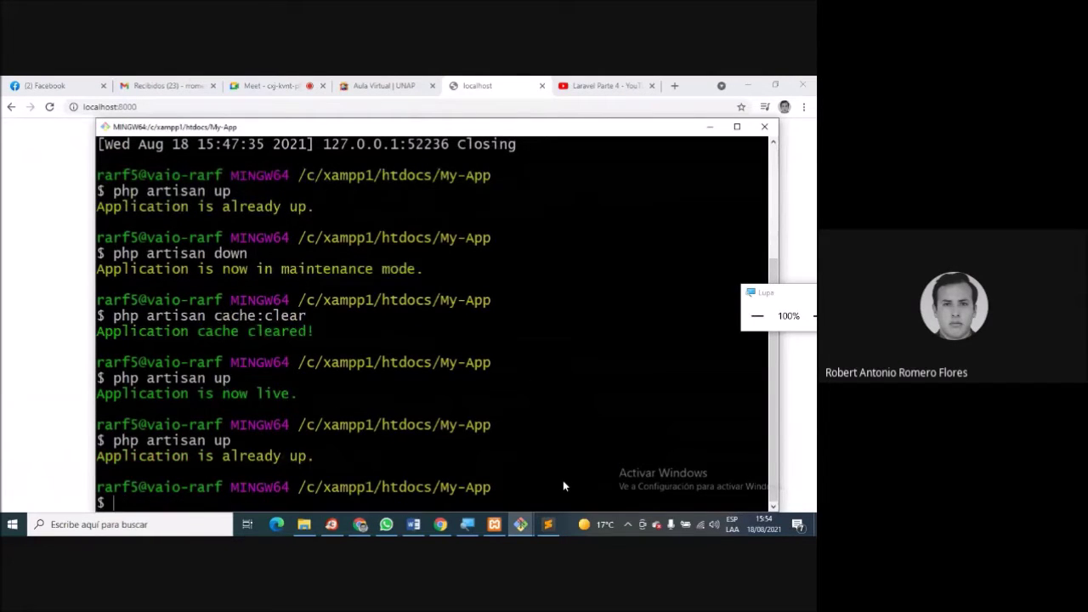
Go back to the localhost tab in Chrome and reload localhost:8000 twice.
click(493, 83)
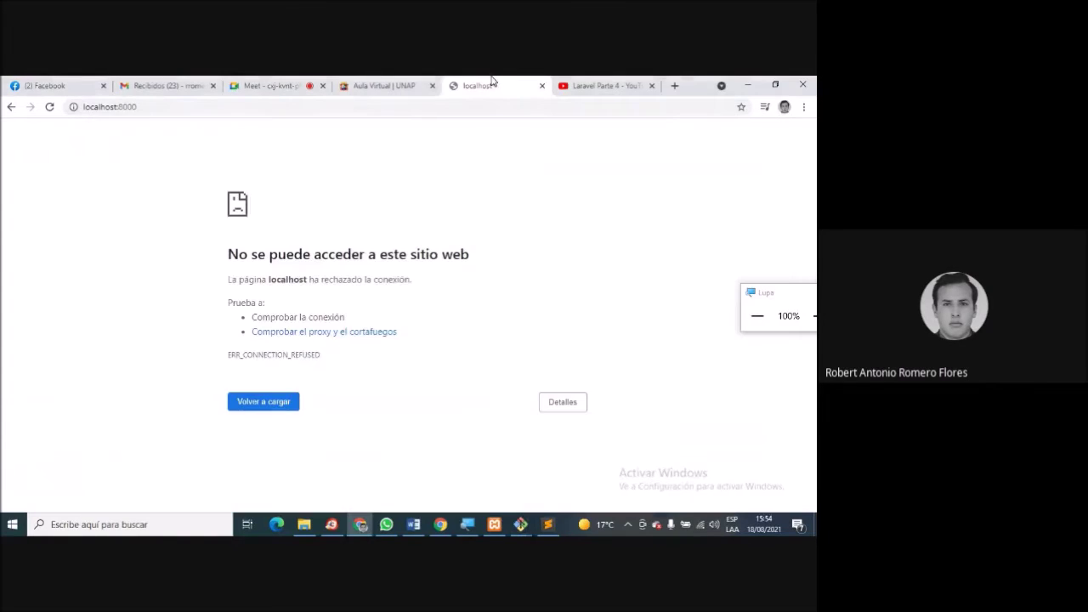
click(376, 104)
key(Return)
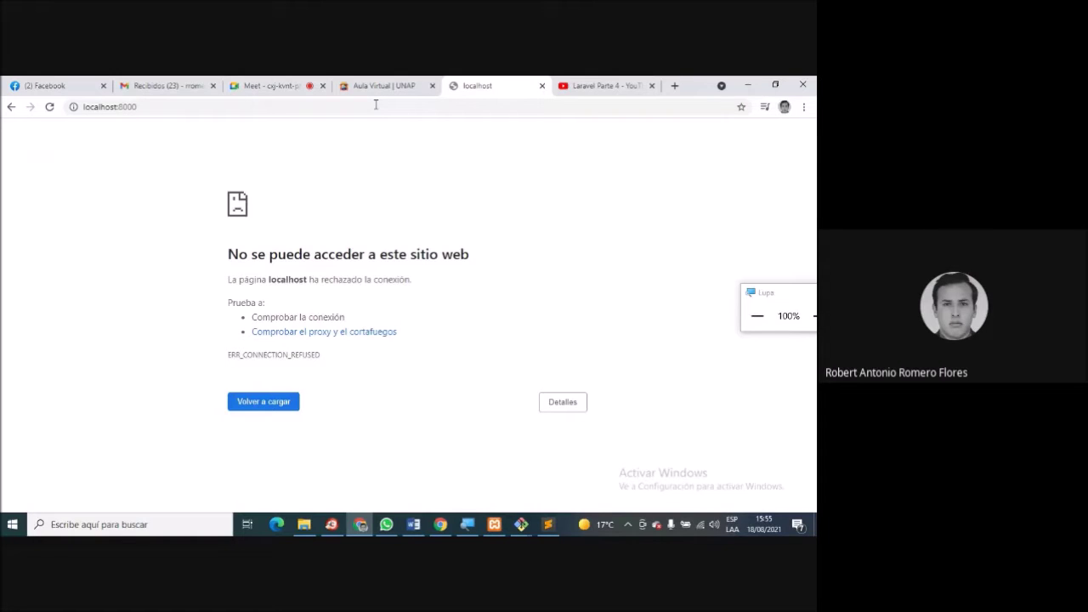
click(376, 104)
key(Return)
Switch to the My-App Git Bash window and start the development server with php artisan serve.
mouse_move(520, 522)
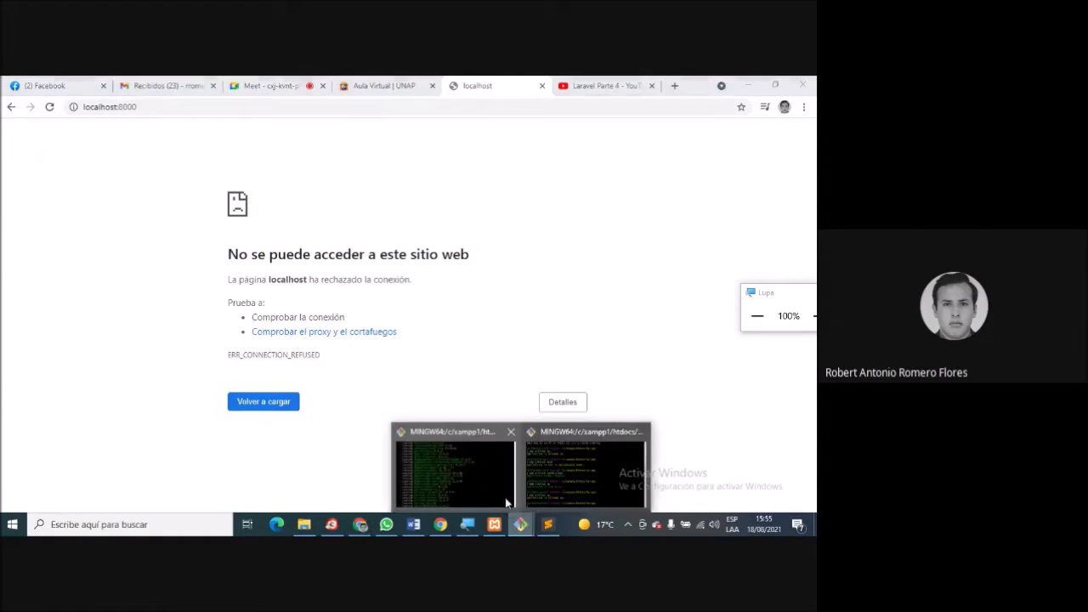
click(532, 488)
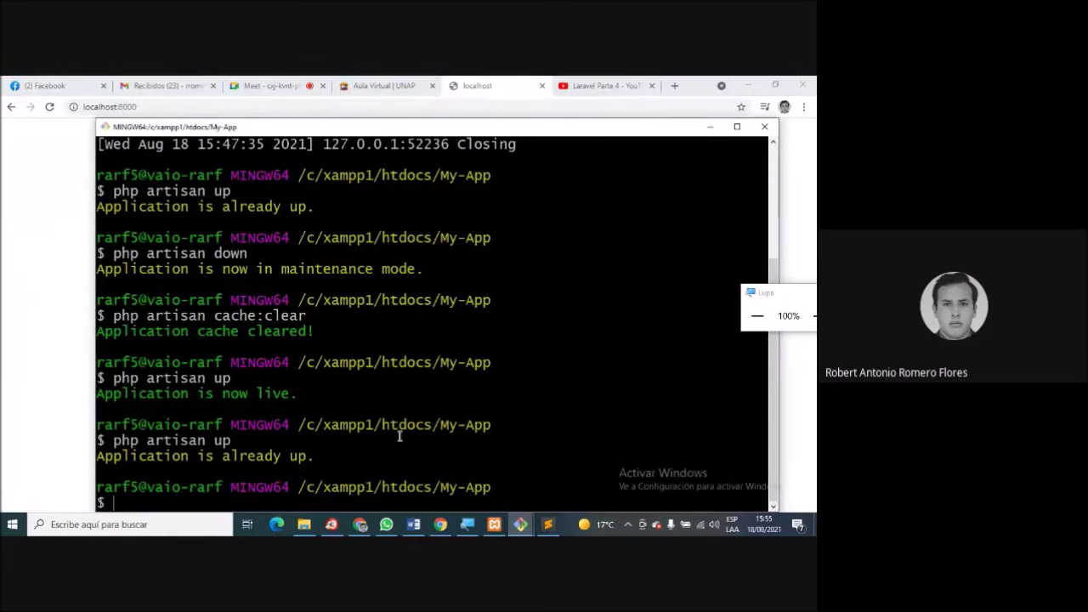
key(Up)
key(BackSpace)
key(BackSpace)
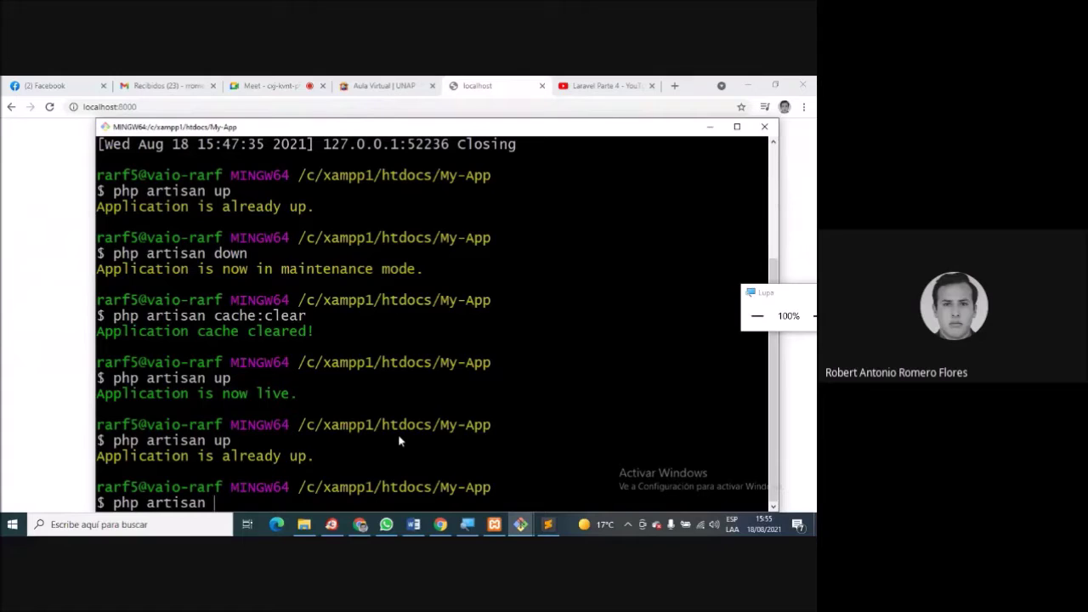
text(serve)
key(Return)
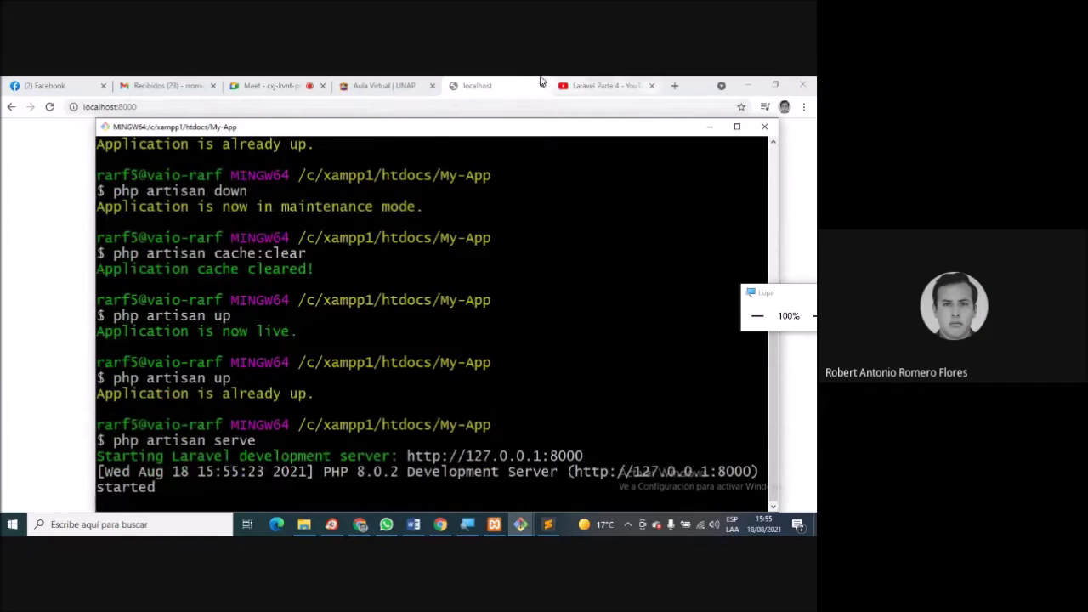
Load localhost:8000 in Chrome from the running server and dismiss the translation pop-up.
click(510, 83)
click(311, 104)
key(Return)
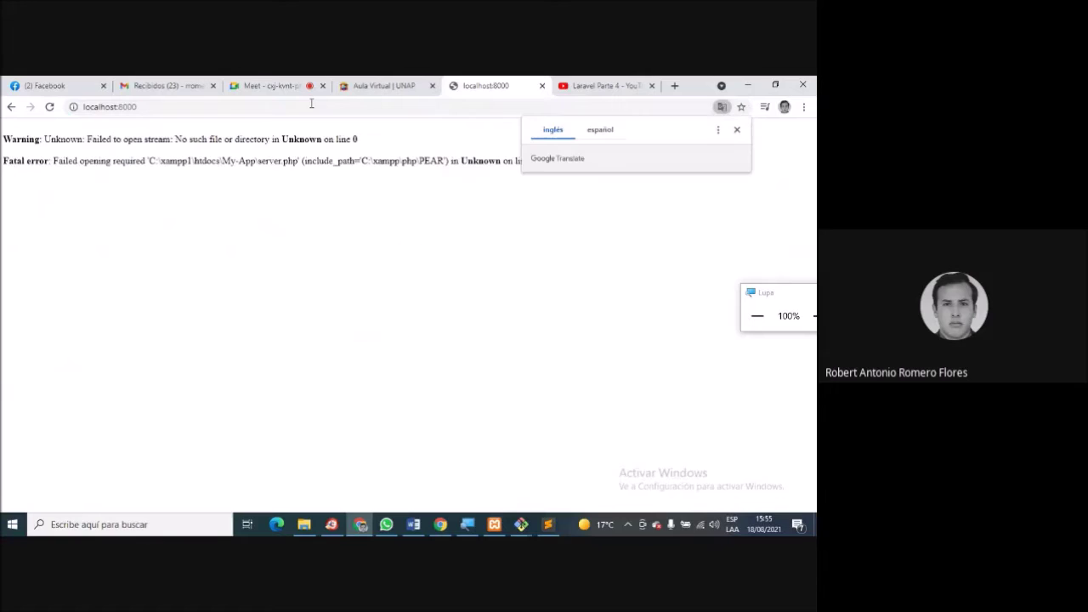
click(736, 129)
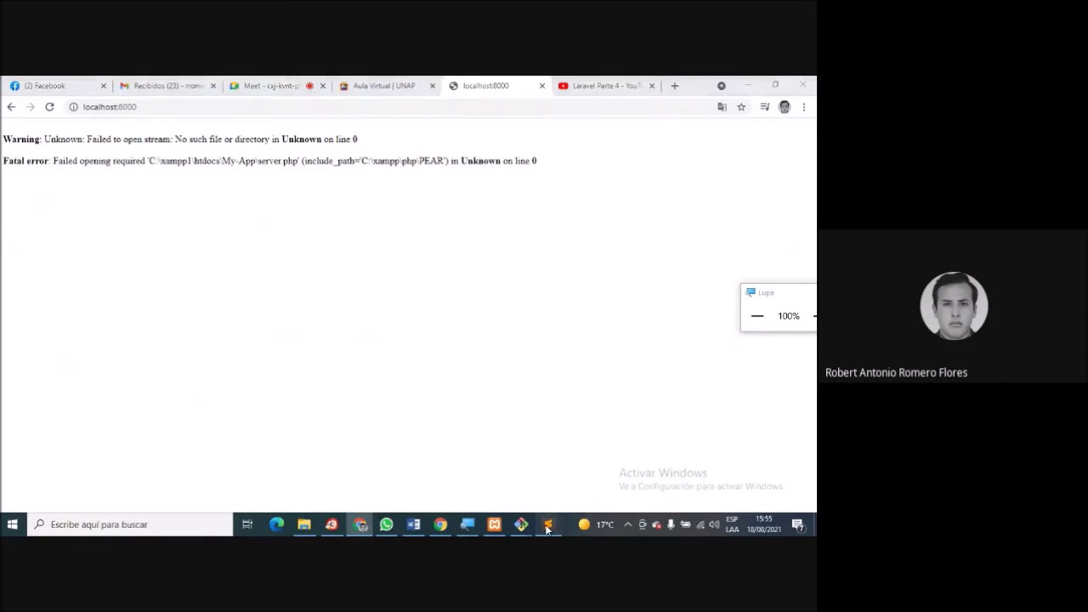
Switch to the My-App Git Bash window, stop the development server and examine the paths in the fatal error messages.
click(548, 525)
click(547, 525)
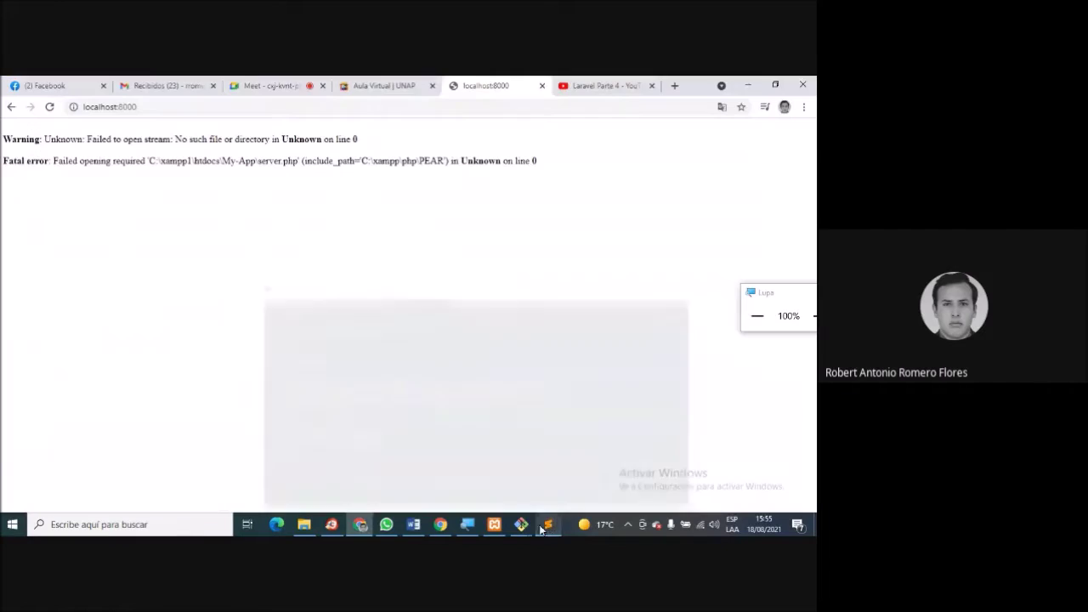
mouse_move(521, 525)
click(551, 476)
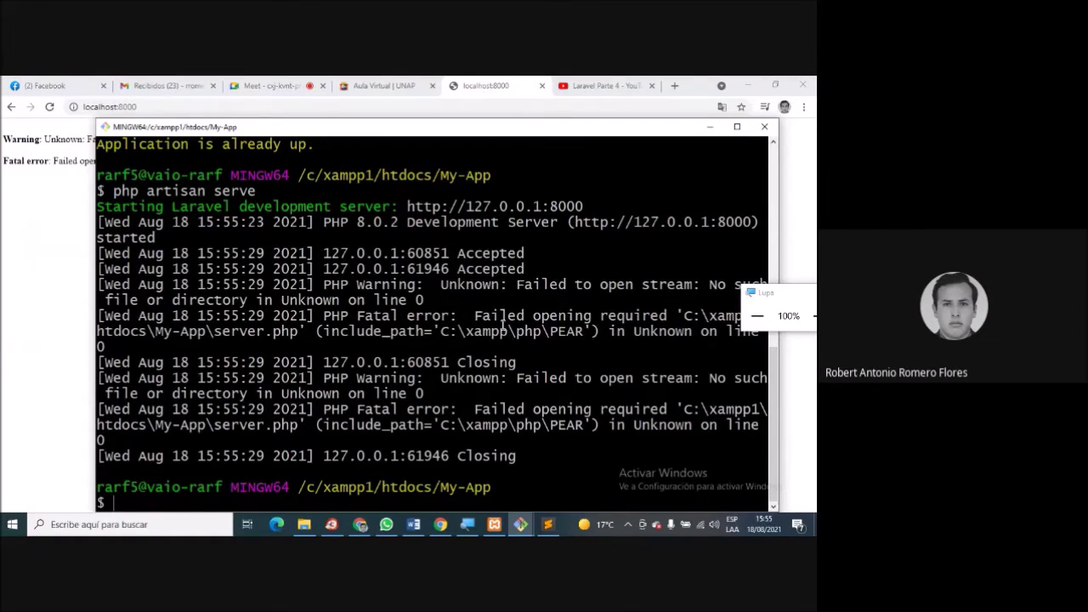
triple_click(519, 329)
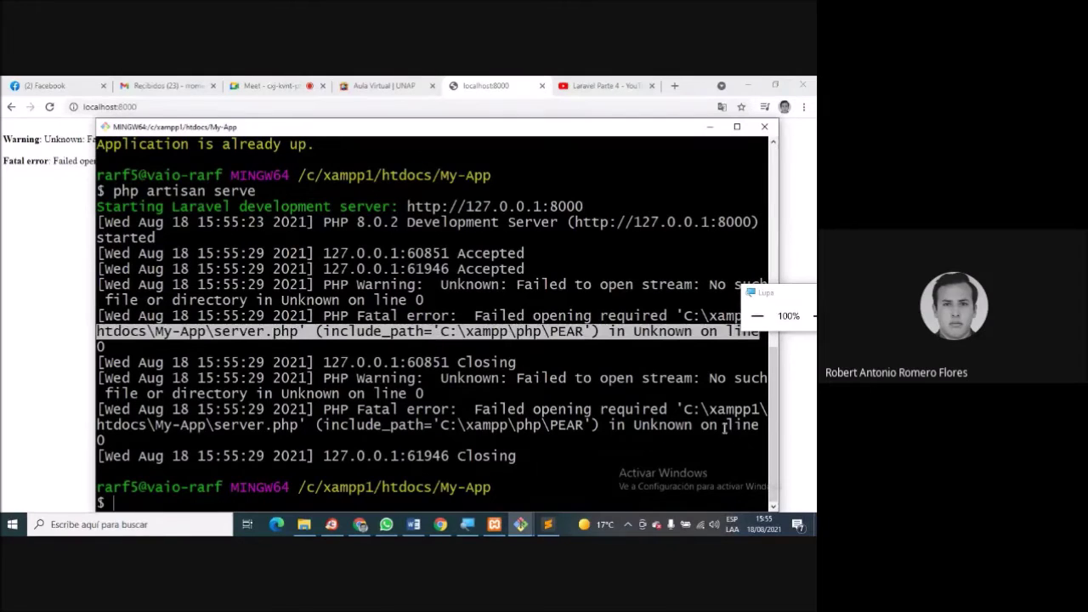
double_click(731, 410)
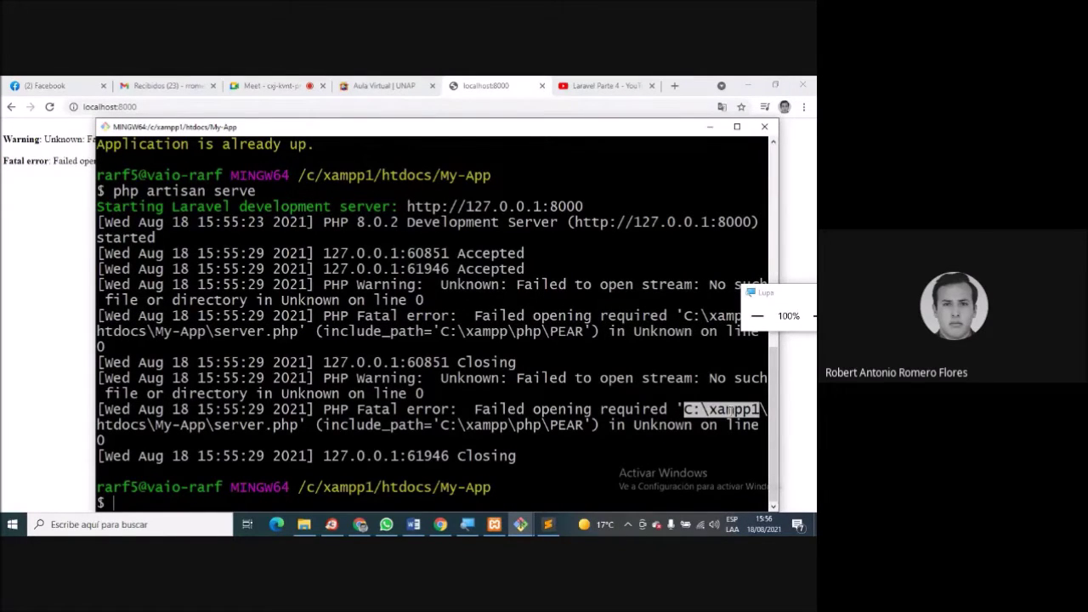
Switch to File Explorer and move the xampp folder from drive C: to Nuevo vol (D:).
click(43, 357)
click(291, 526)
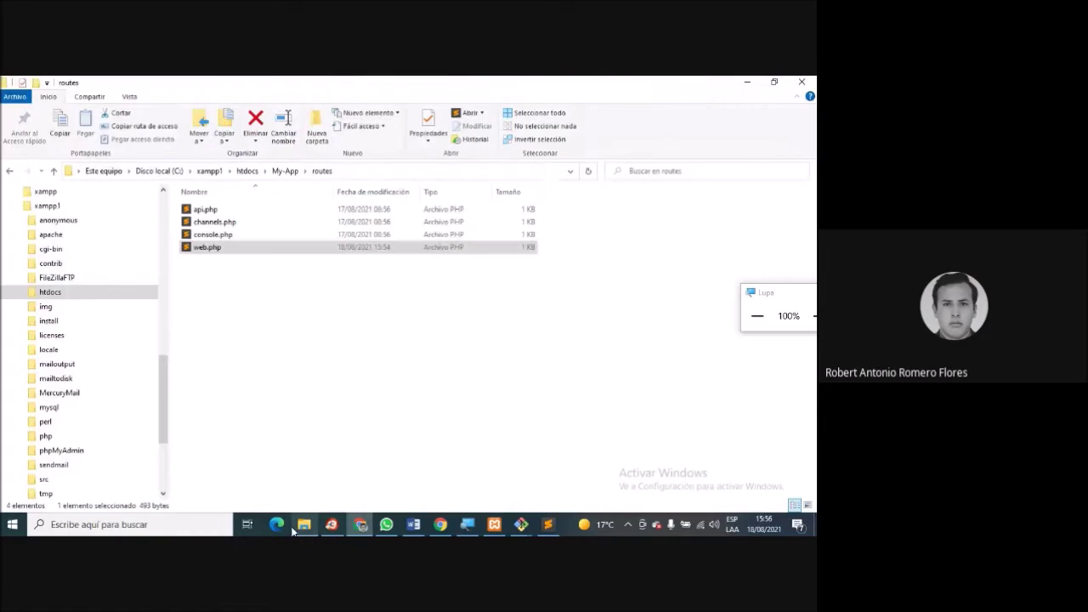
drag(166, 392, 175, 349)
click(18, 335)
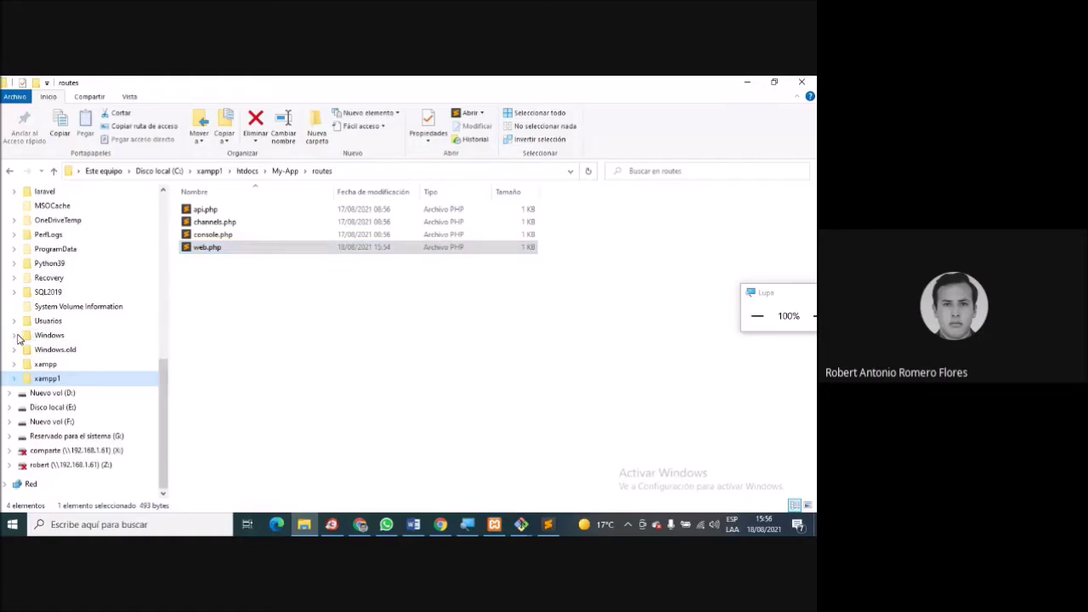
click(46, 365)
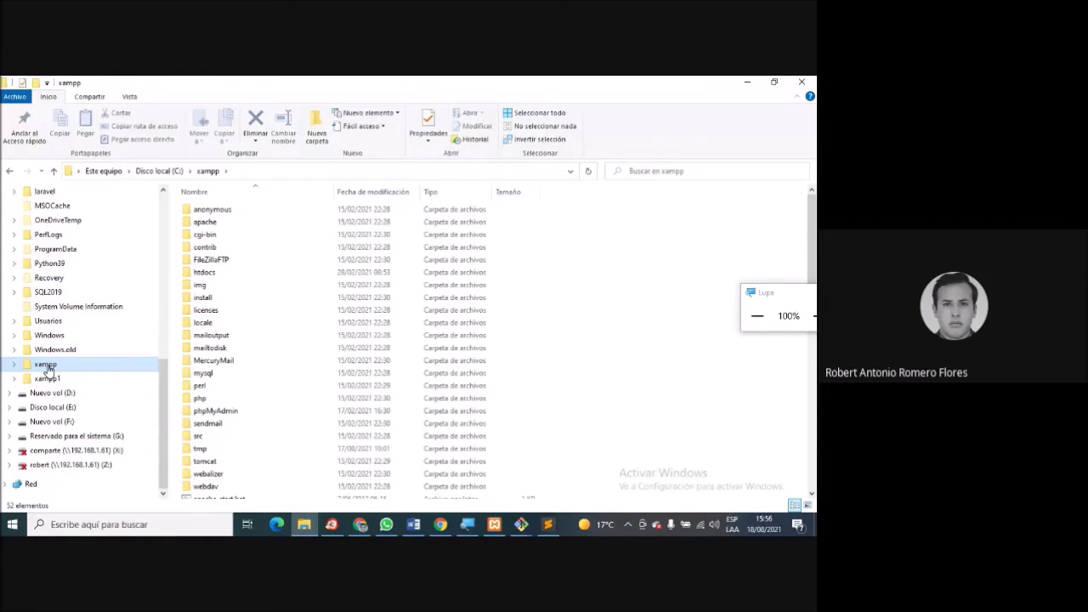
click(65, 410)
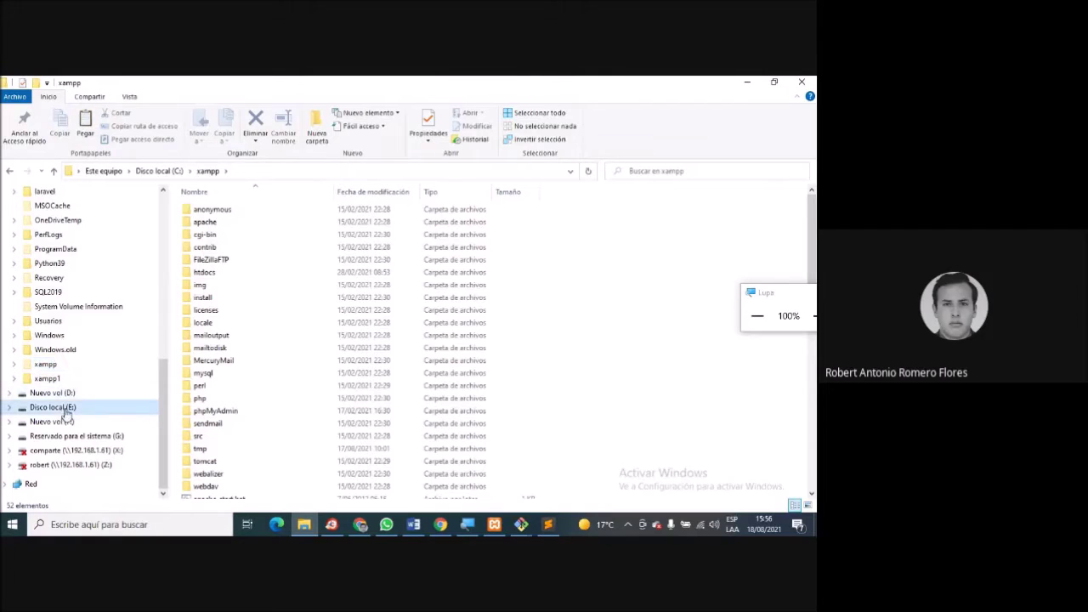
click(58, 392)
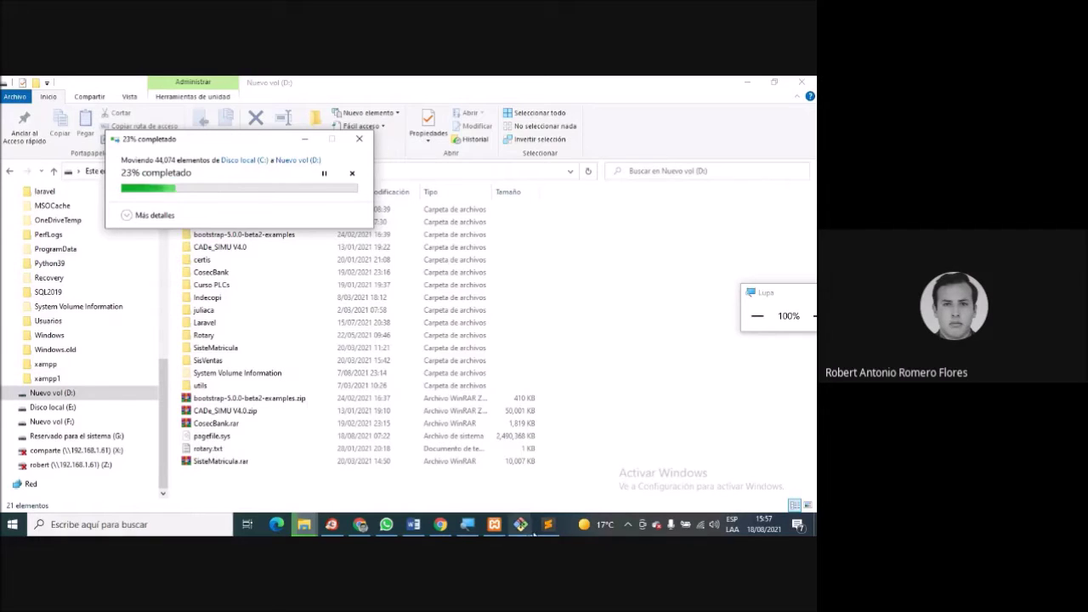
Minimize the file move progress window and run php artisan serve again in the My-App Git Bash window.
click(307, 141)
click(520, 525)
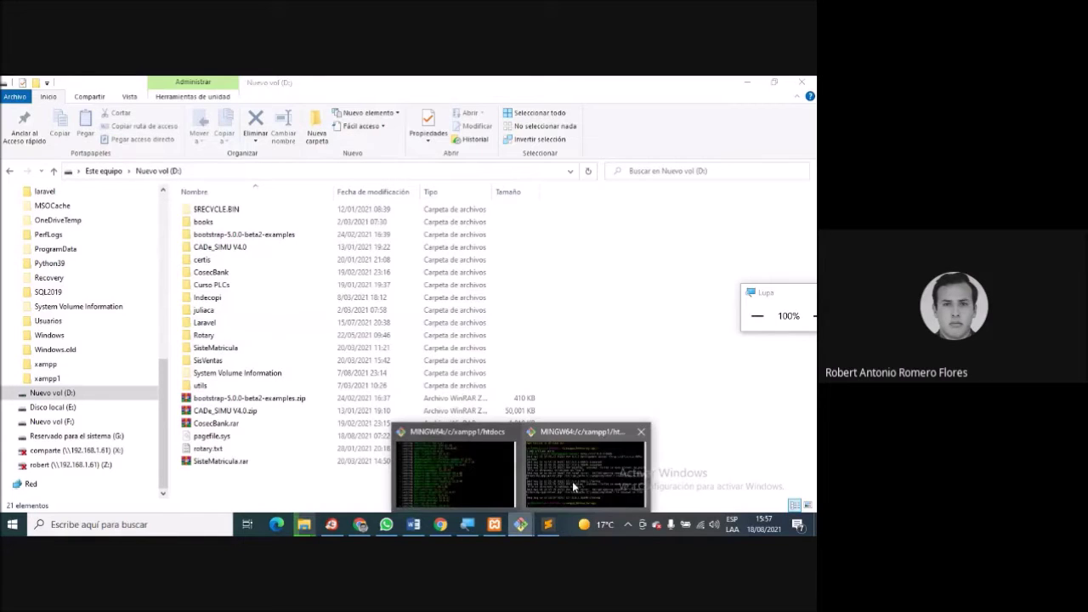
click(572, 481)
key(Up)
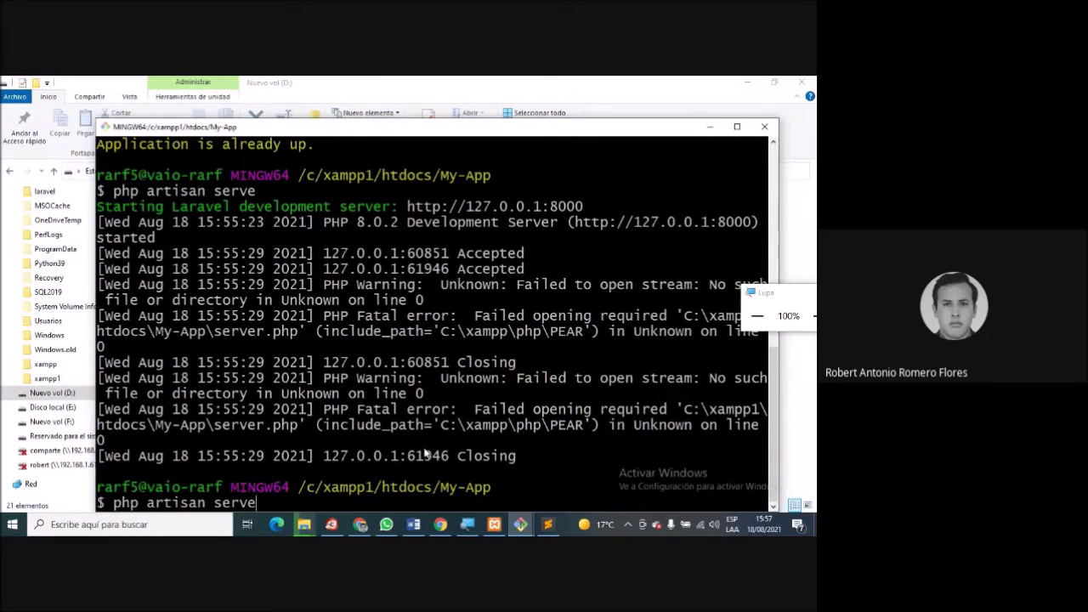
key(Return)
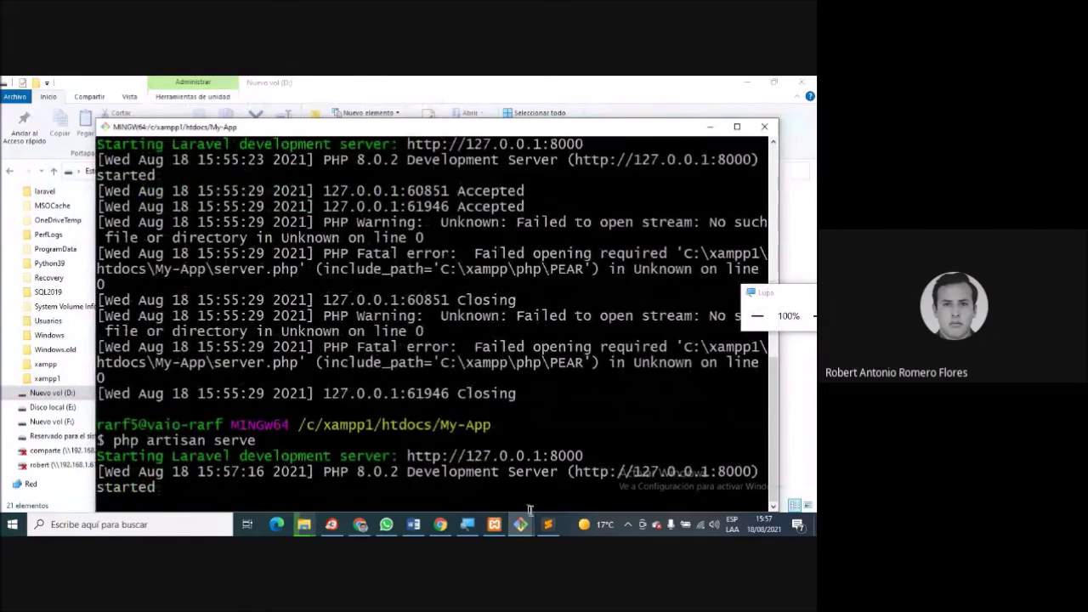
Switch to the Chrome window with the localhost:8000 page, reload the address twice and dismiss the translation pop-up.
click(441, 525)
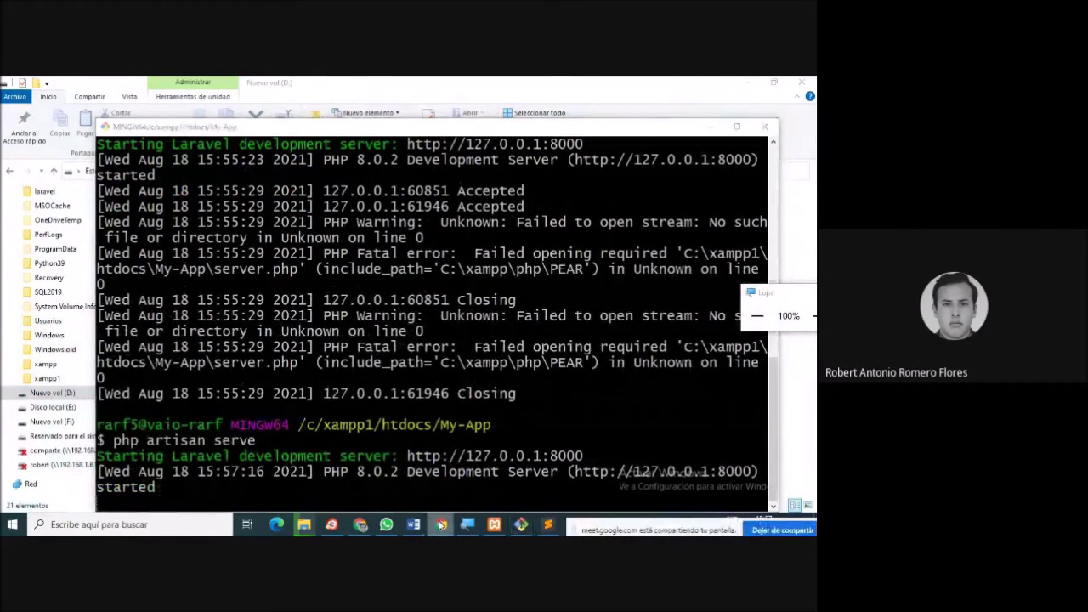
click(362, 525)
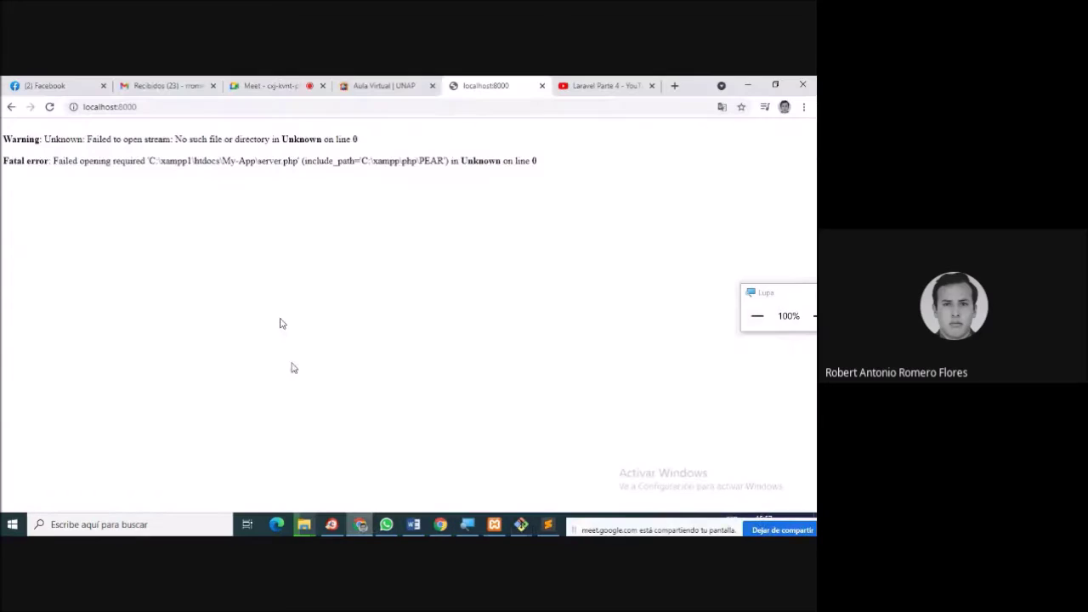
click(268, 107)
key(Return)
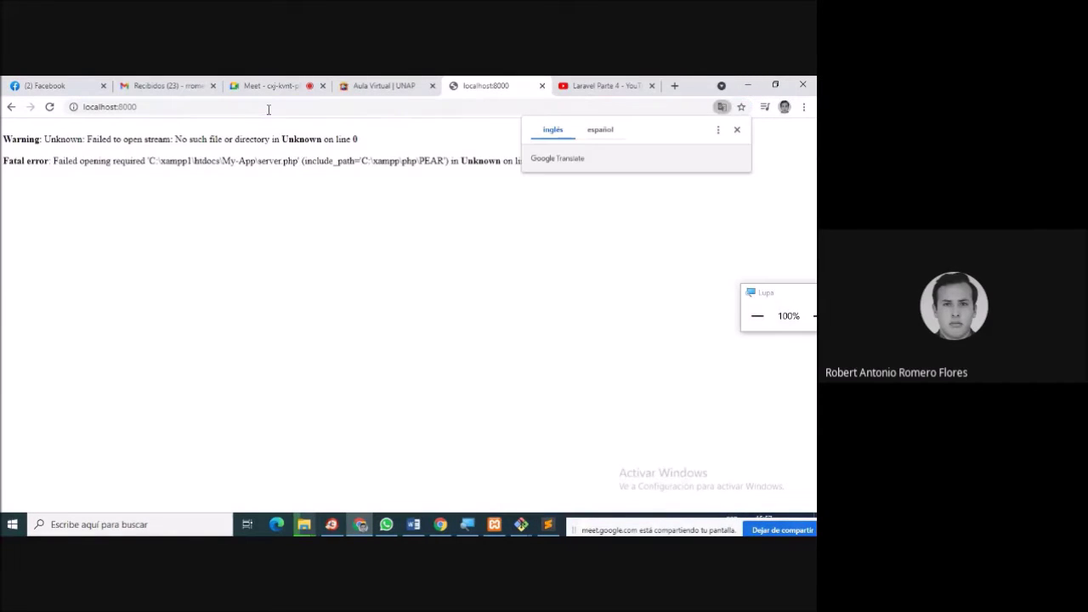
click(268, 107)
key(Return)
click(736, 131)
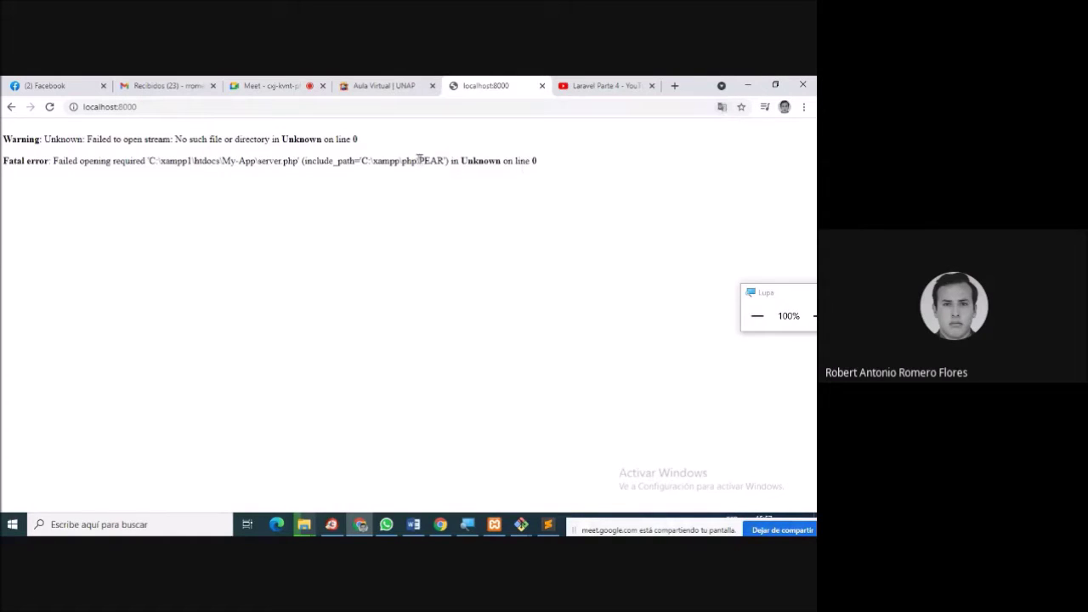
Examine the server.php and include_path locations in the fatal error on the localhost:8000 page.
triple_click(399, 162)
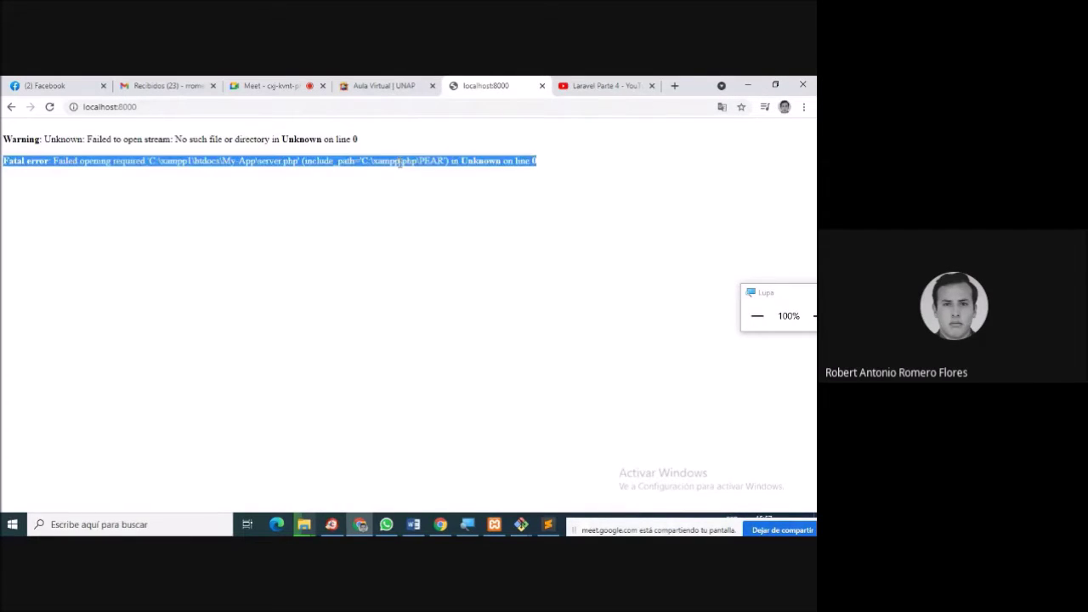
click(399, 162)
triple_click(399, 162)
click(423, 161)
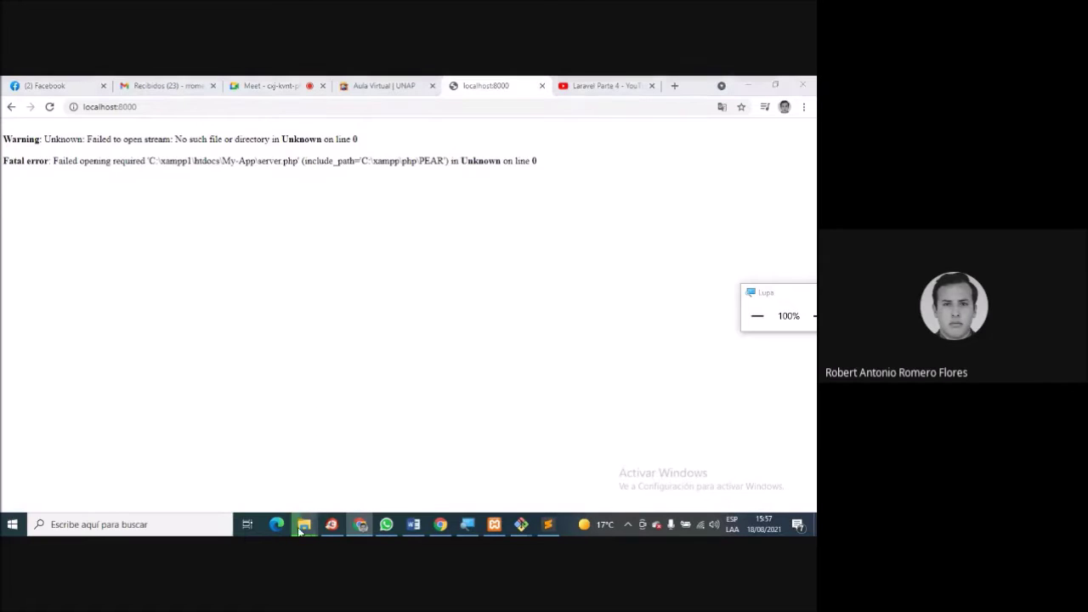
Switch to File Explorer, open xampp1\htdocs\My-App\database\migrations and widen the name column to fit the full file names.
mouse_move(304, 525)
mouse_move(367, 440)
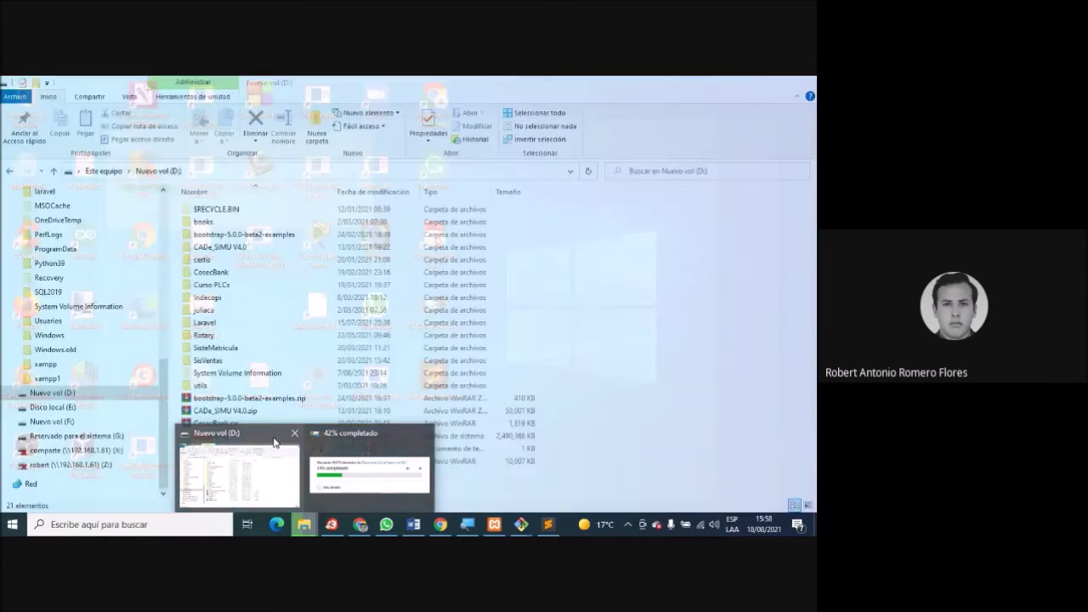
click(269, 440)
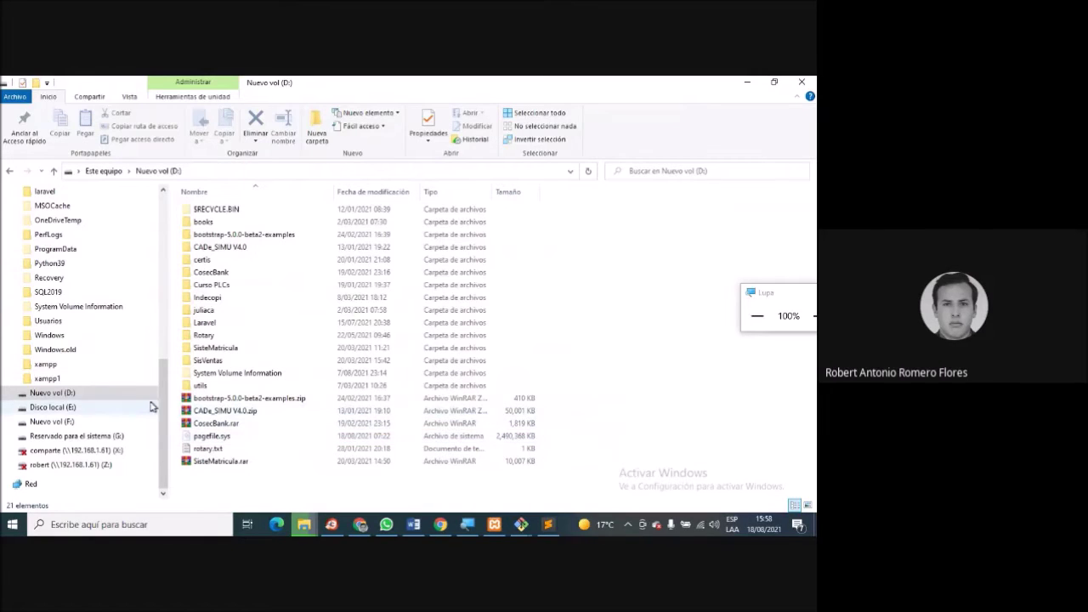
click(50, 379)
double_click(206, 273)
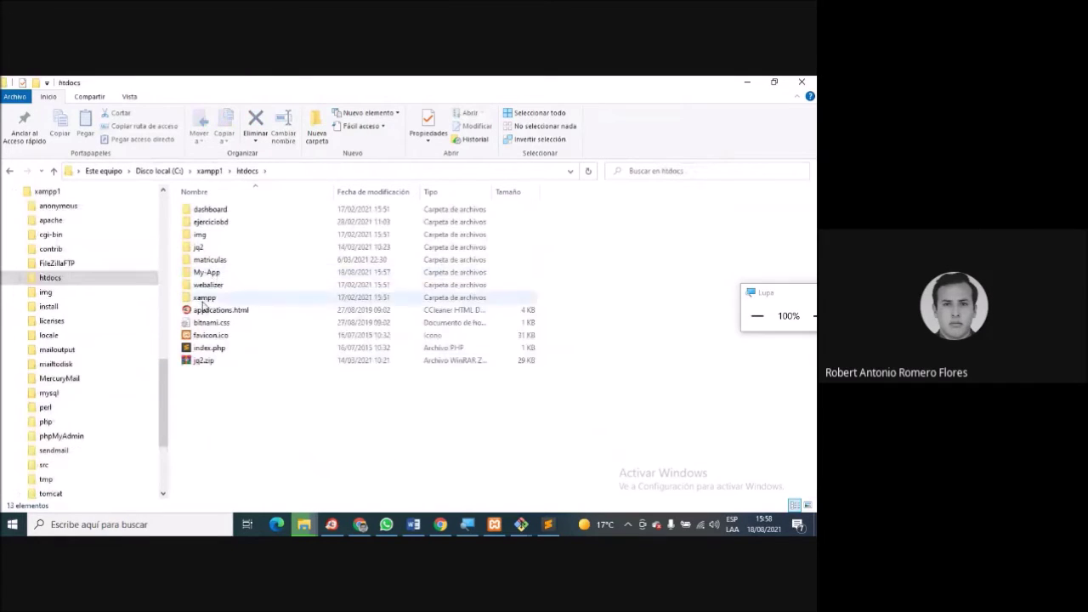
double_click(207, 272)
double_click(209, 248)
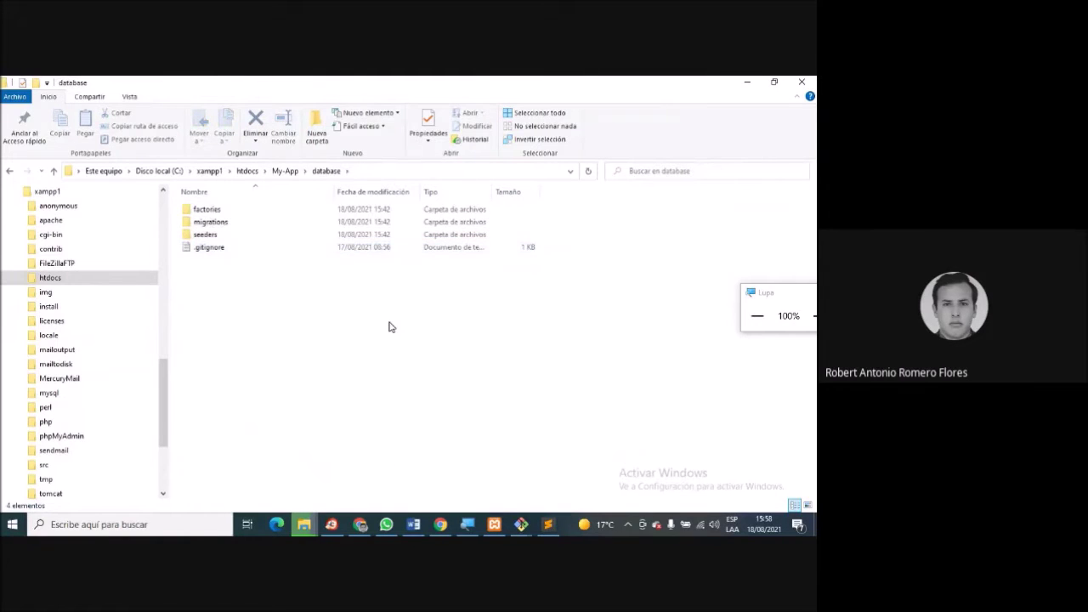
double_click(213, 223)
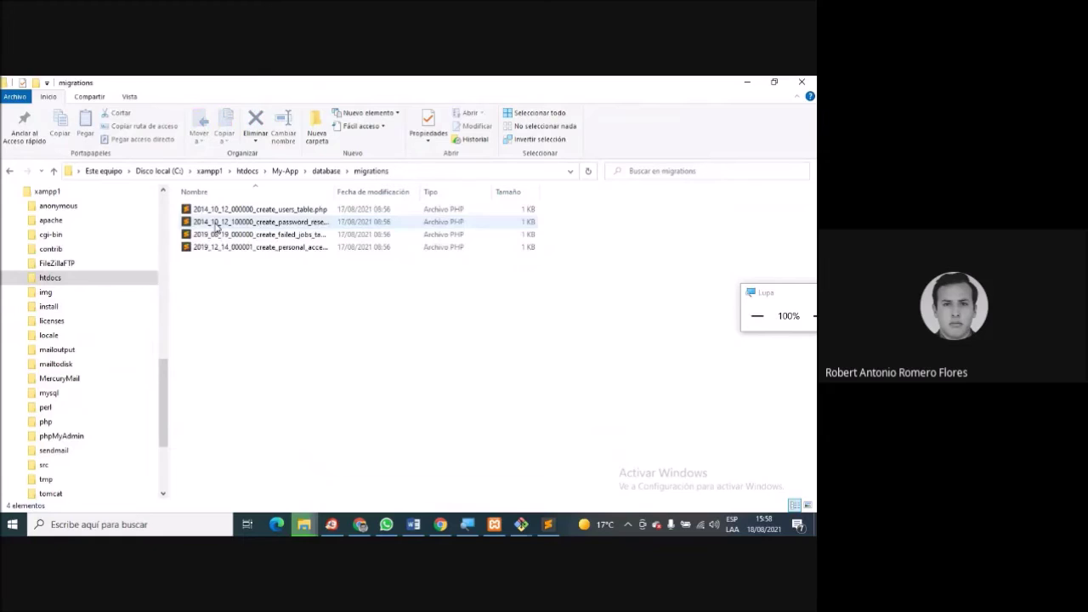
drag(333, 191, 402, 192)
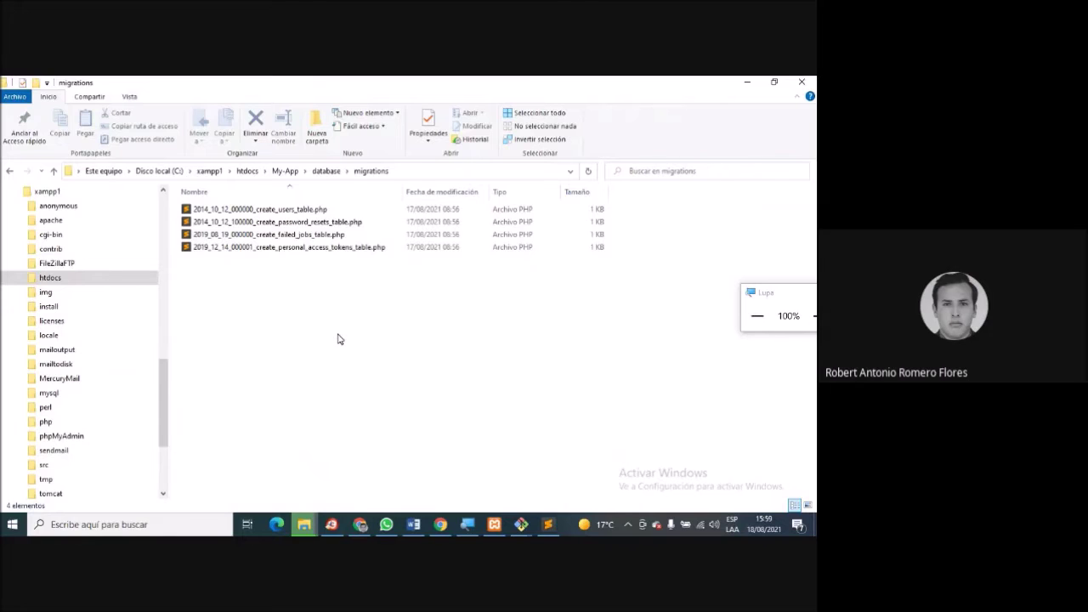
Bring up Sublime Text by opening the create_users_table migration, and close every open file there, discarding the changes to UsersModuleTest.php.
double_click(303, 209)
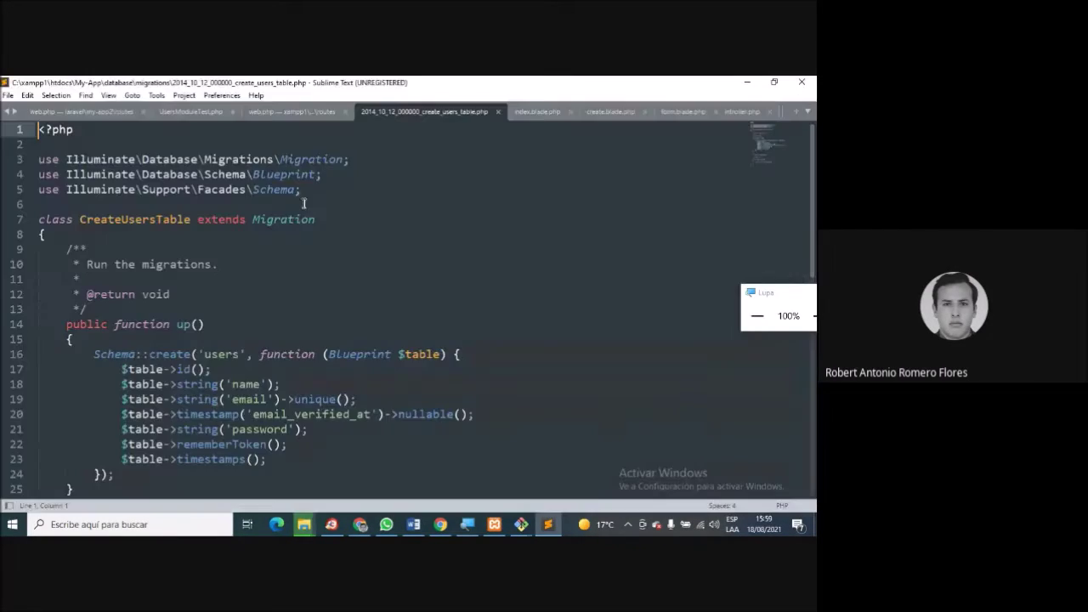
click(346, 110)
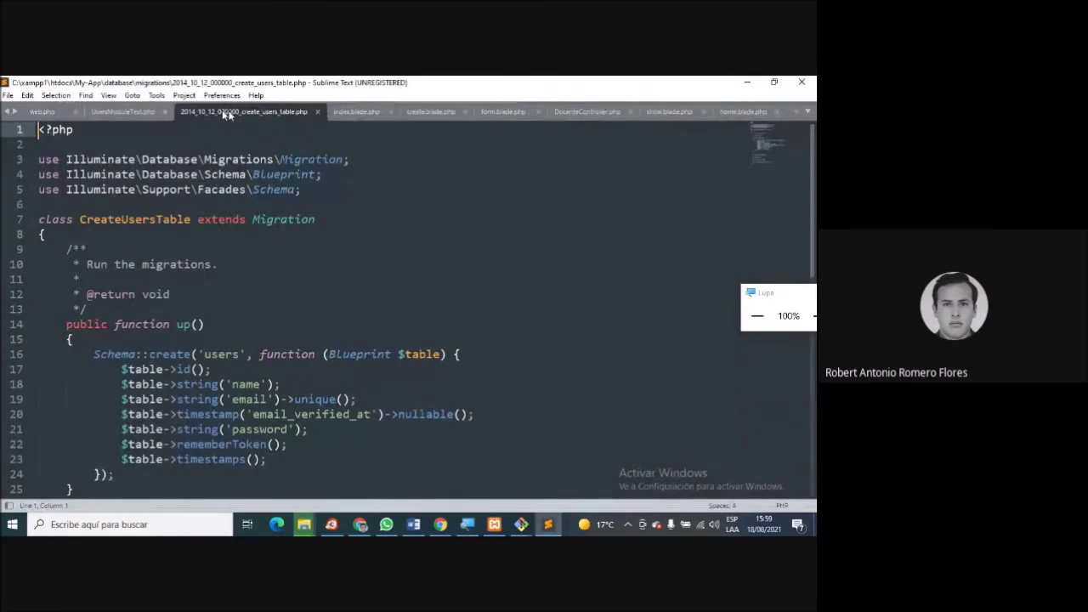
click(319, 112)
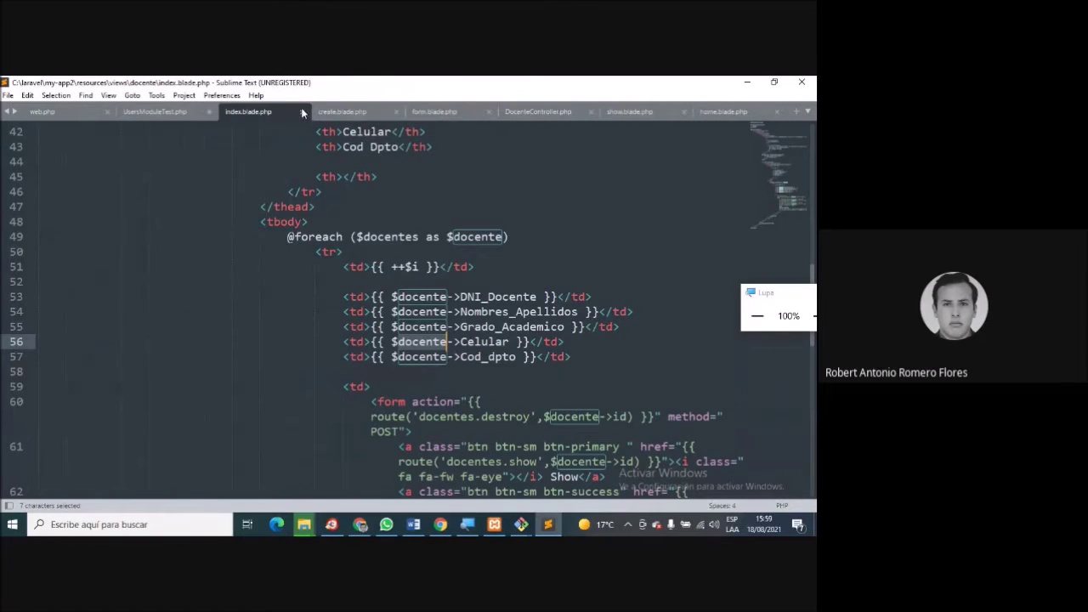
click(301, 112)
click(325, 113)
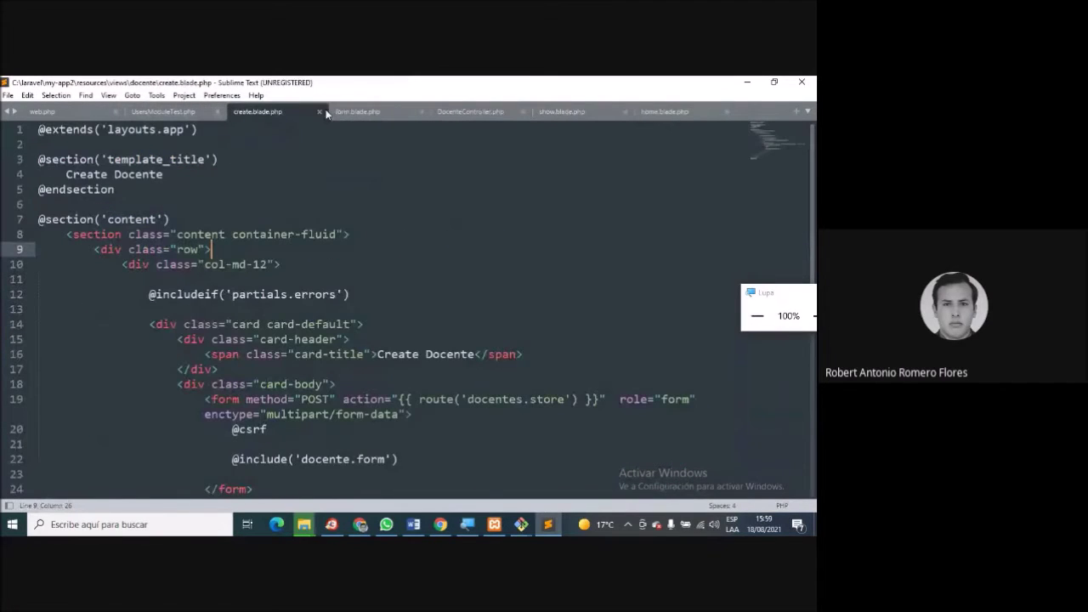
click(317, 111)
click(317, 112)
click(317, 112)
click(317, 112)
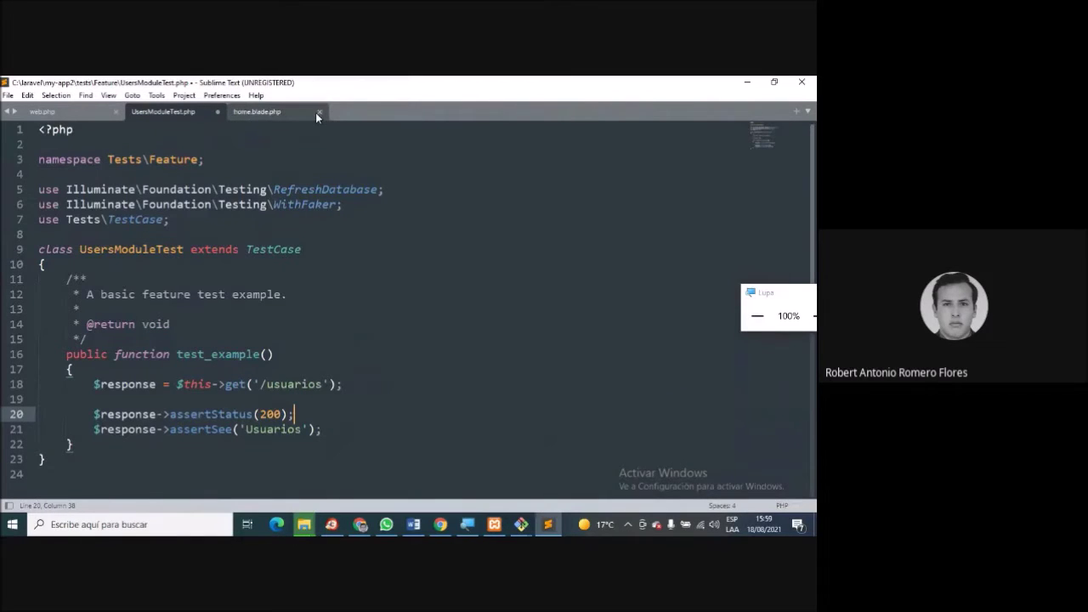
click(319, 113)
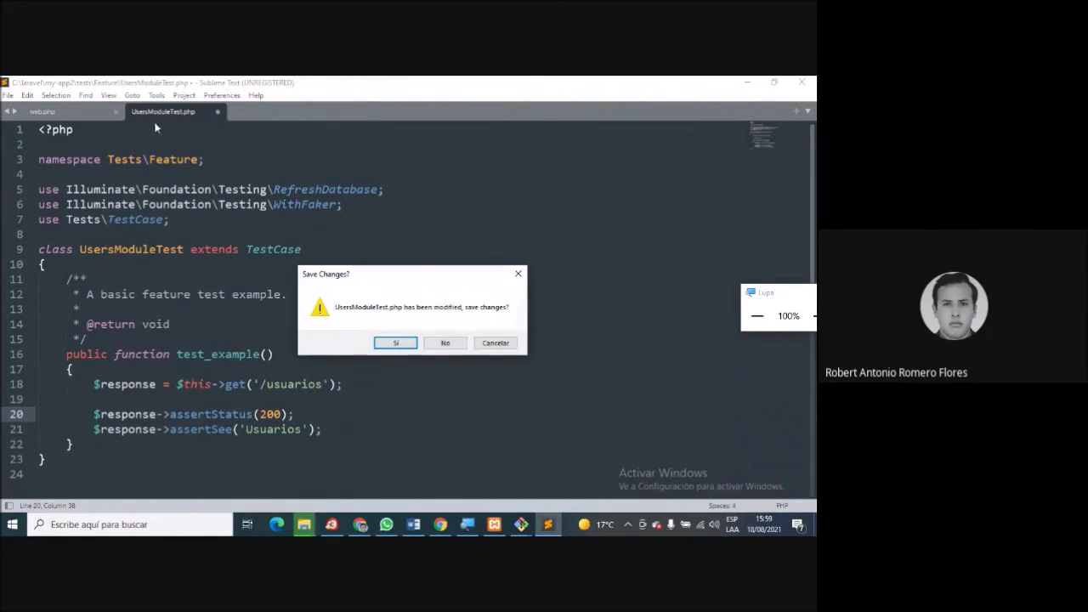
click(444, 343)
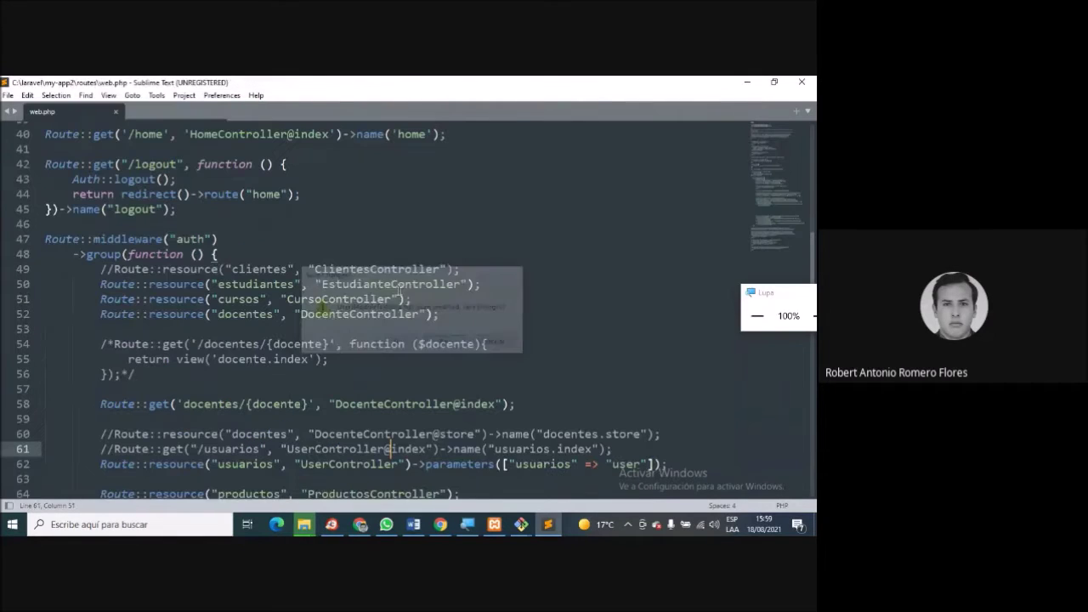
click(116, 113)
Return to the migrations folder in File Explorer and open 2014_10_12_000000_create_users_table.php in Sublime Text.
mouse_move(312, 529)
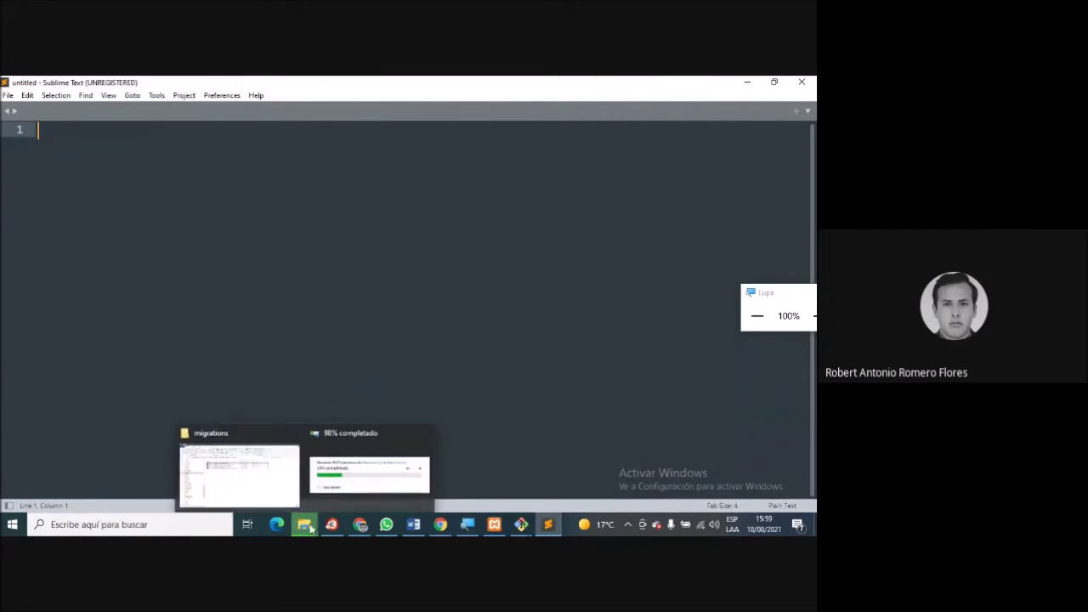
click(247, 472)
double_click(331, 211)
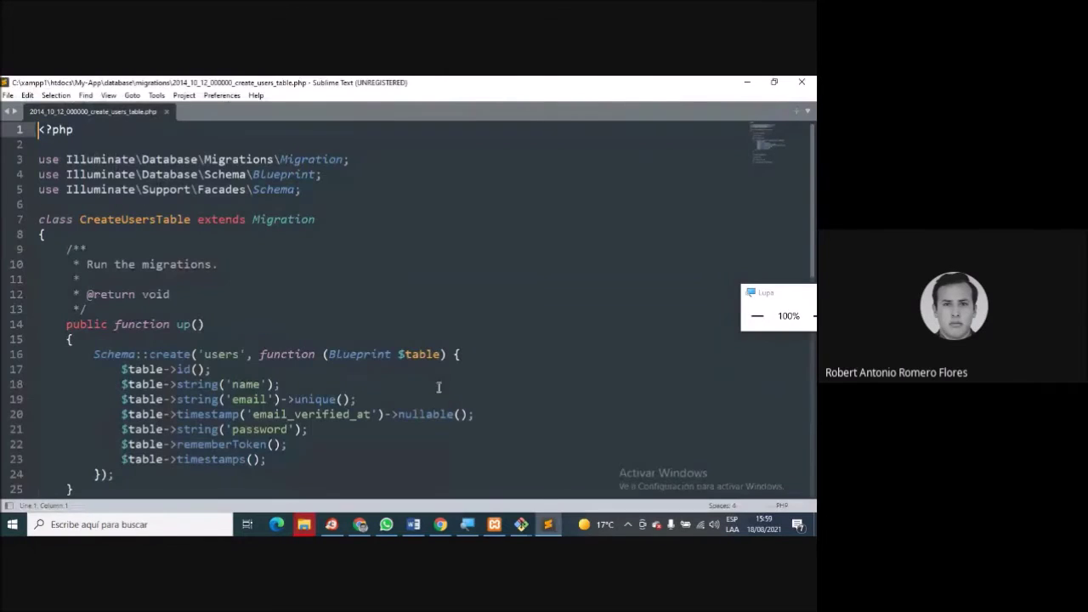
Continue the xampp folder move with administrator permission for xampp-control.ini and return to the migration code.
mouse_move(305, 526)
click(348, 481)
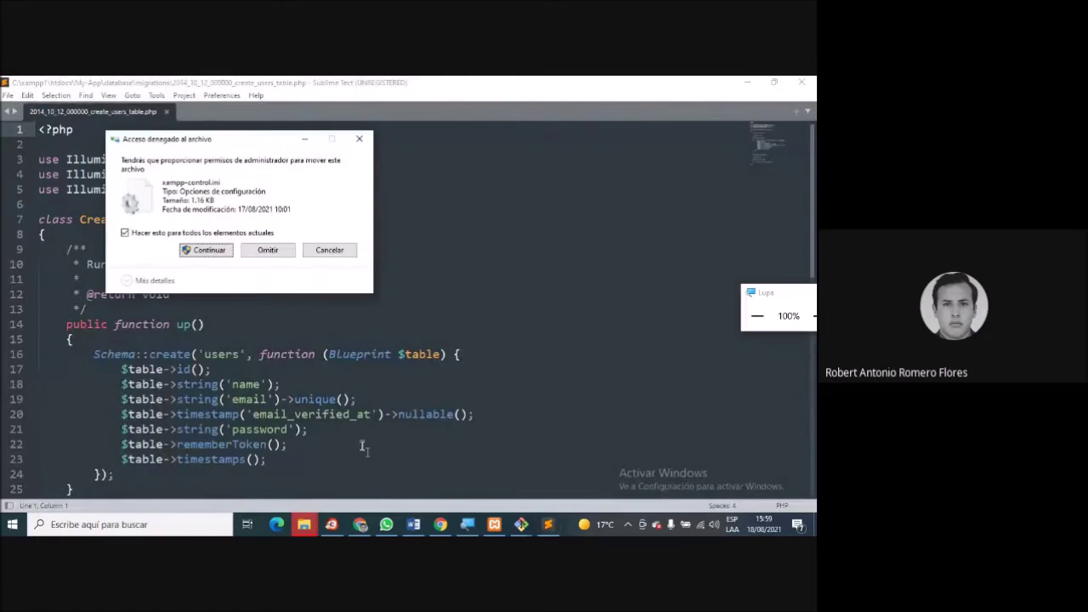
click(209, 246)
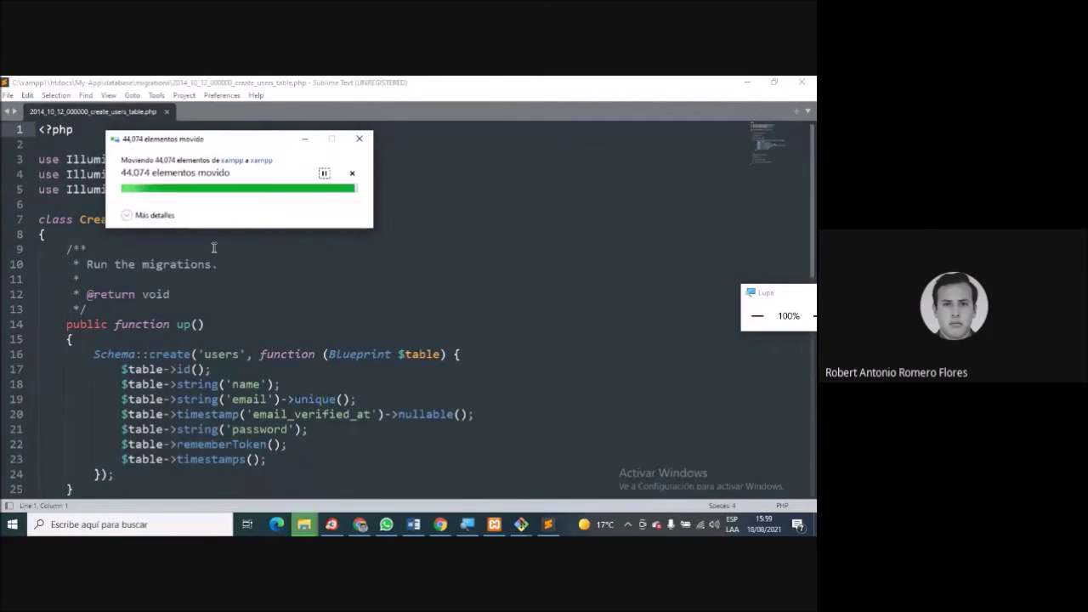
click(327, 302)
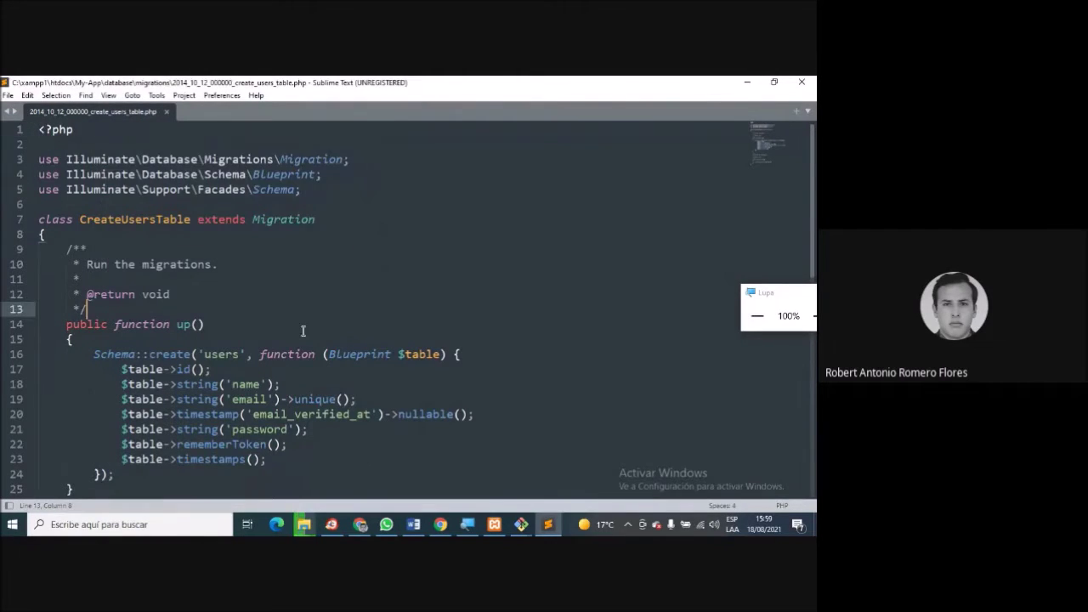
Read through the CreateUsersTable class from its header to the up() function.
scroll(302, 330, down, 1)
scroll(303, 330, up, 1)
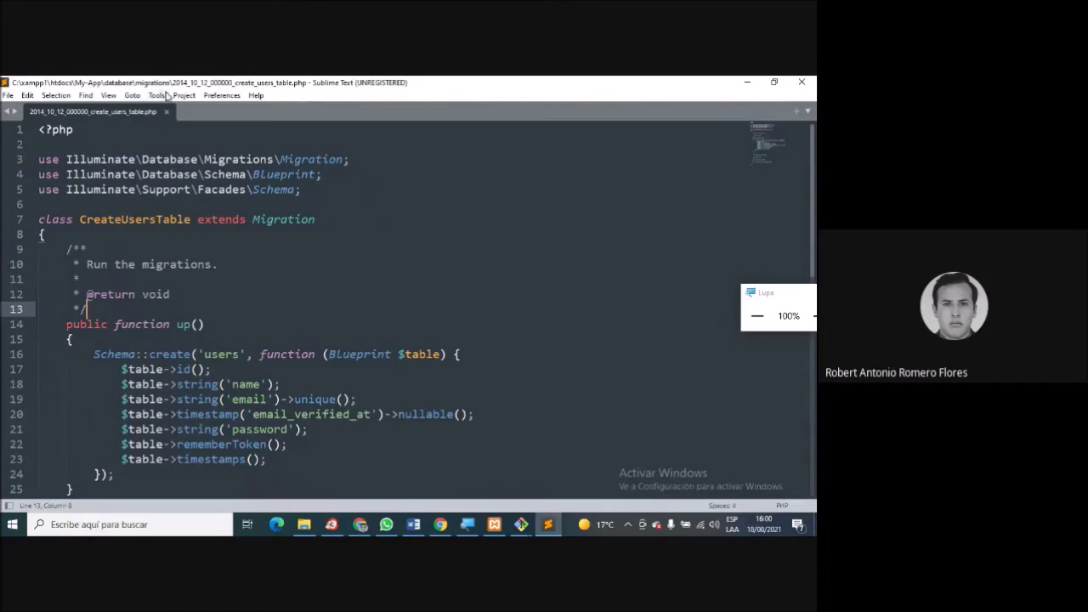
click(219, 264)
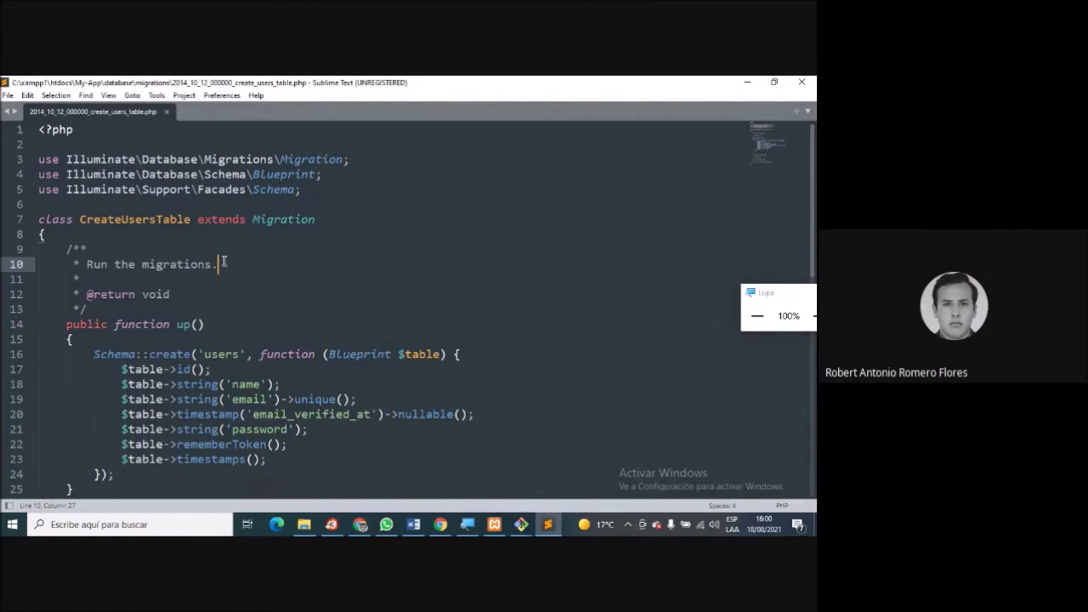
scroll(224, 262, down, 2)
scroll(224, 262, up, 2)
scroll(225, 261, down, 2)
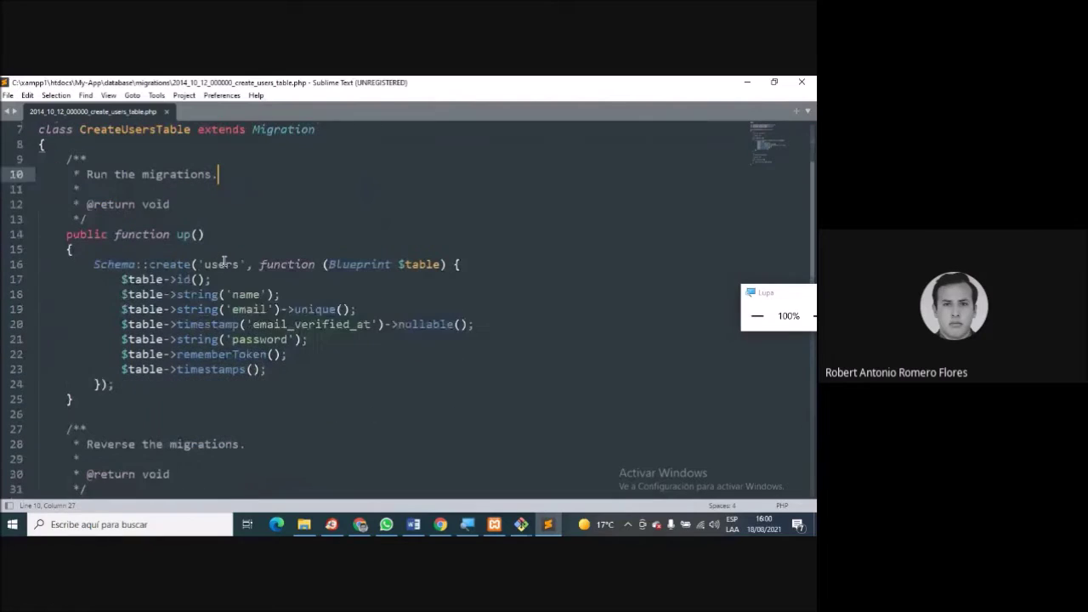
Examine the 'users' table name in Schema::create and the column types defined below it, from id to rememberToken.
double_click(223, 262)
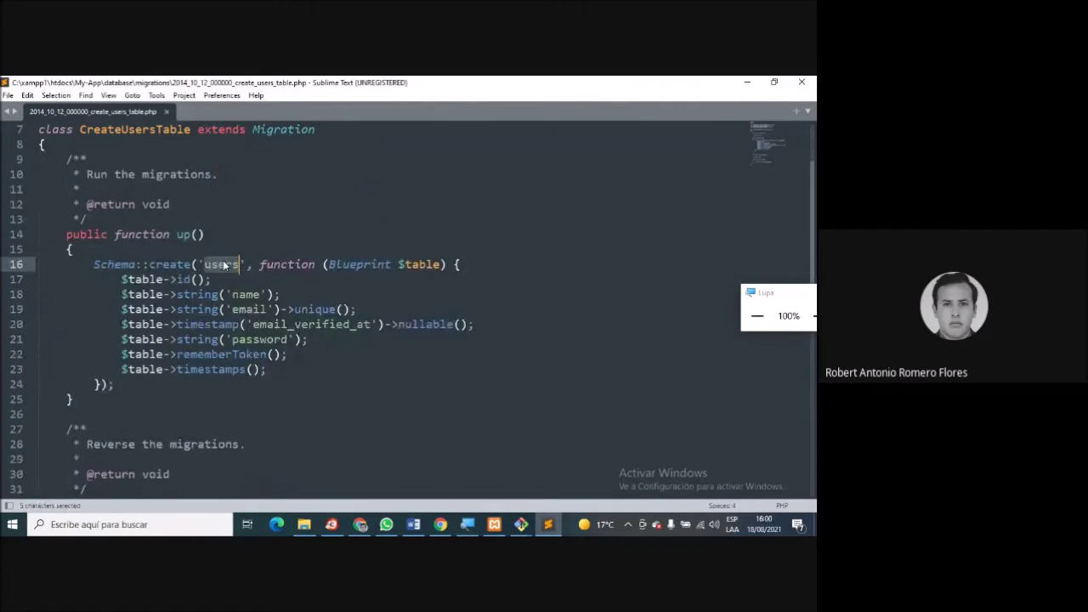
double_click(169, 279)
click(197, 295)
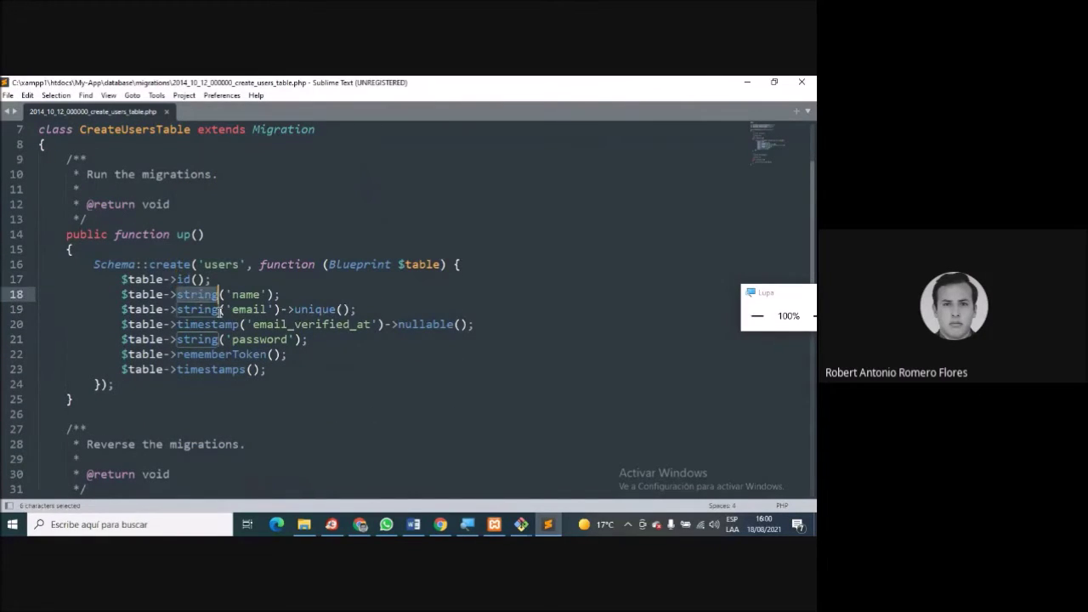
click(219, 312)
double_click(213, 310)
click(209, 324)
double_click(209, 324)
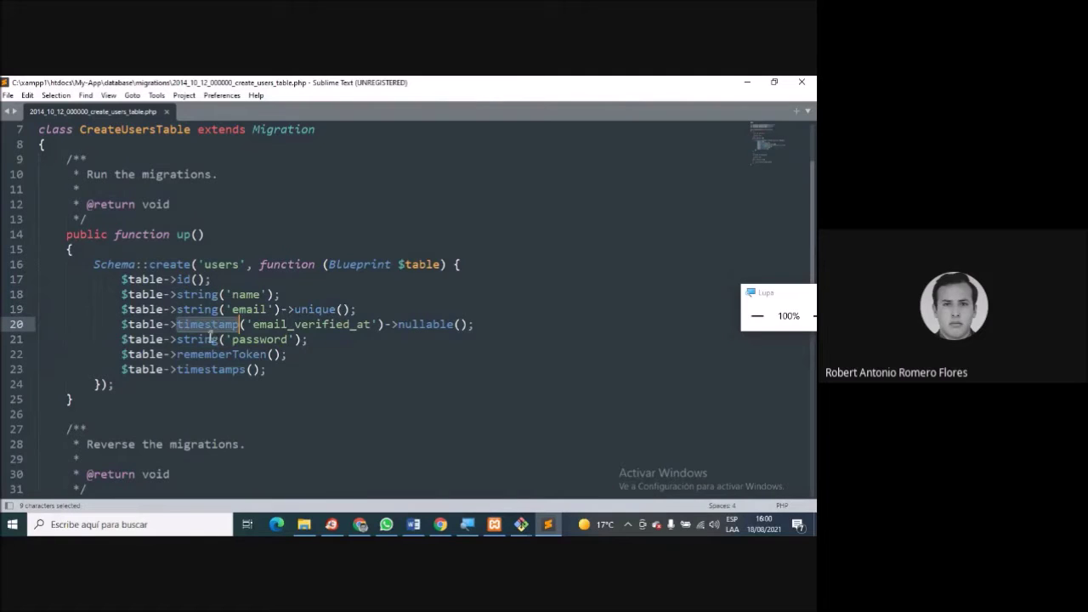
click(204, 353)
double_click(204, 354)
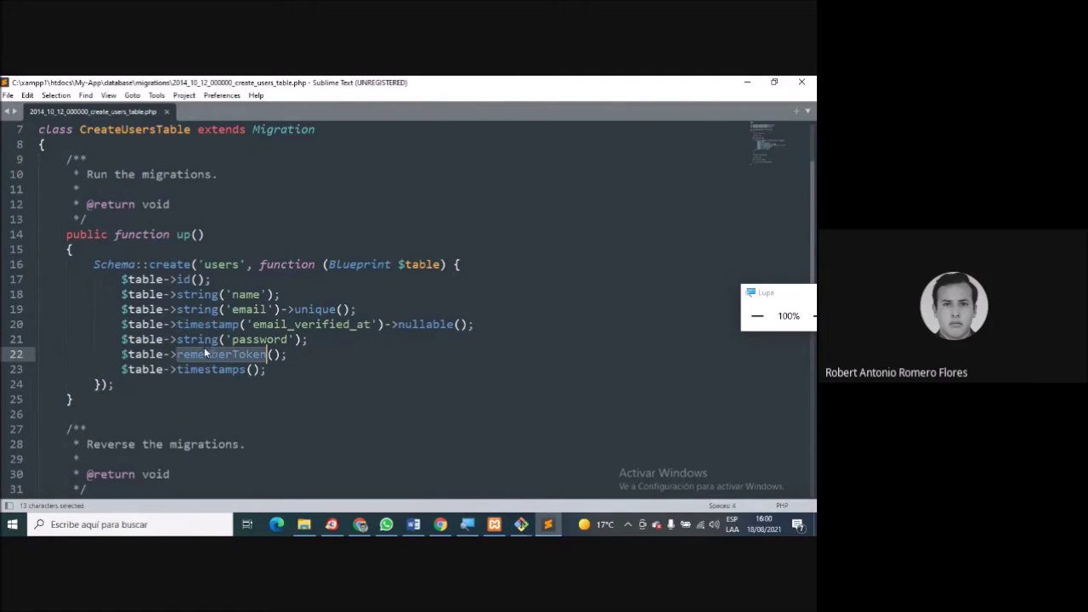
Highlight the 'users' table name in Schema::create and inspect the up() function with the screen magnifier.
click(218, 255)
click(204, 264)
drag(204, 265, 241, 265)
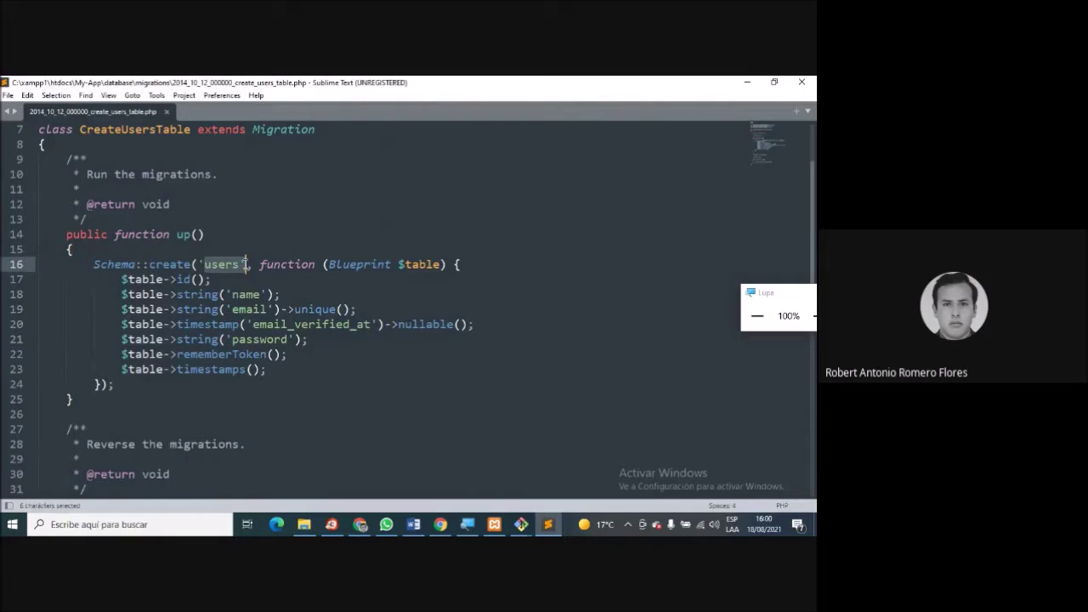
click(226, 281)
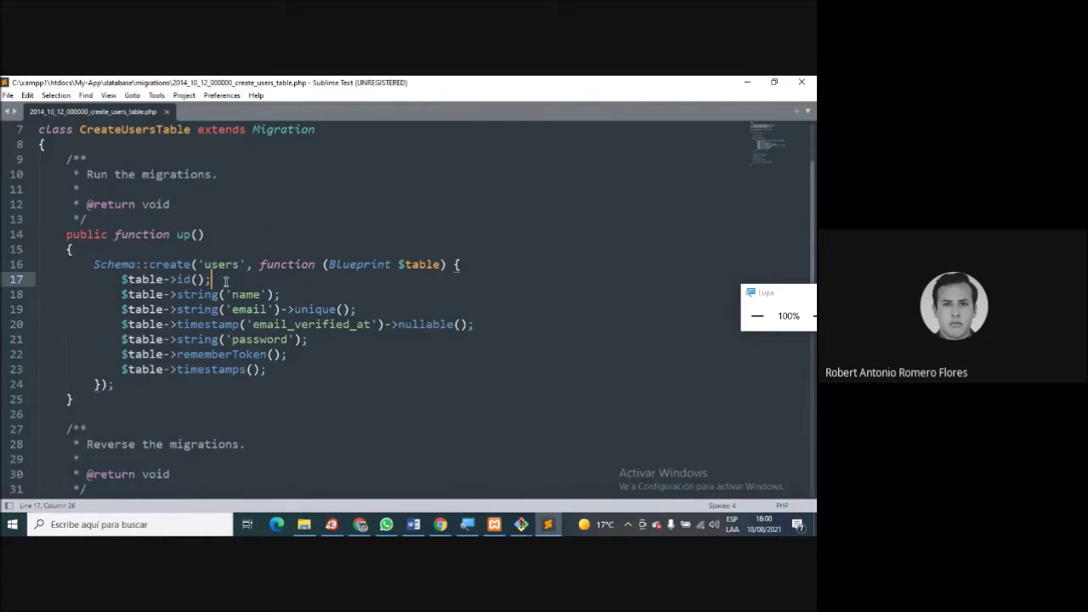
key(super+plus)
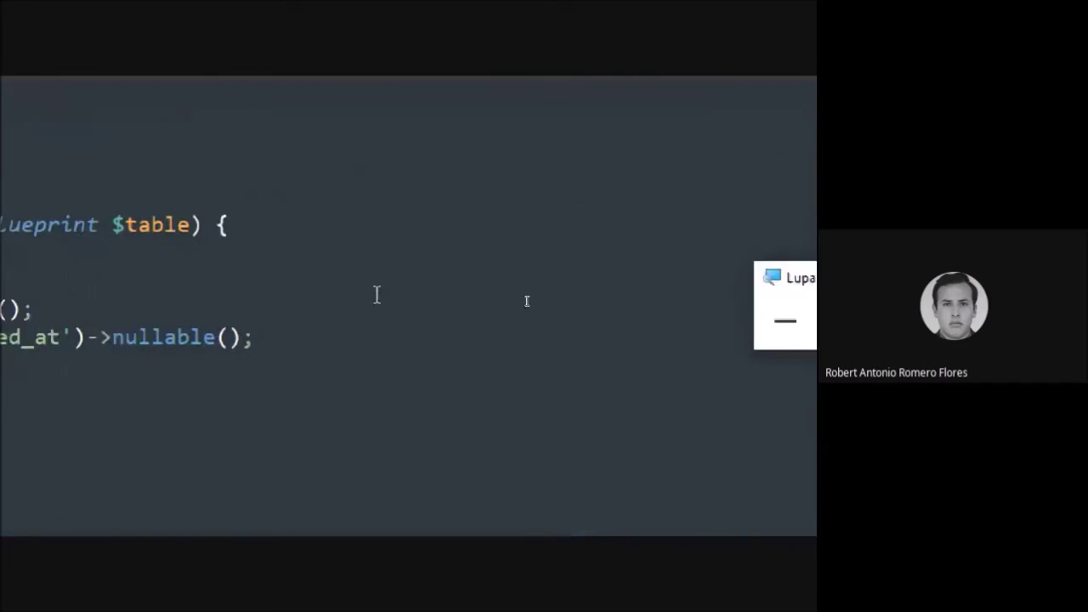
key(super+minus)
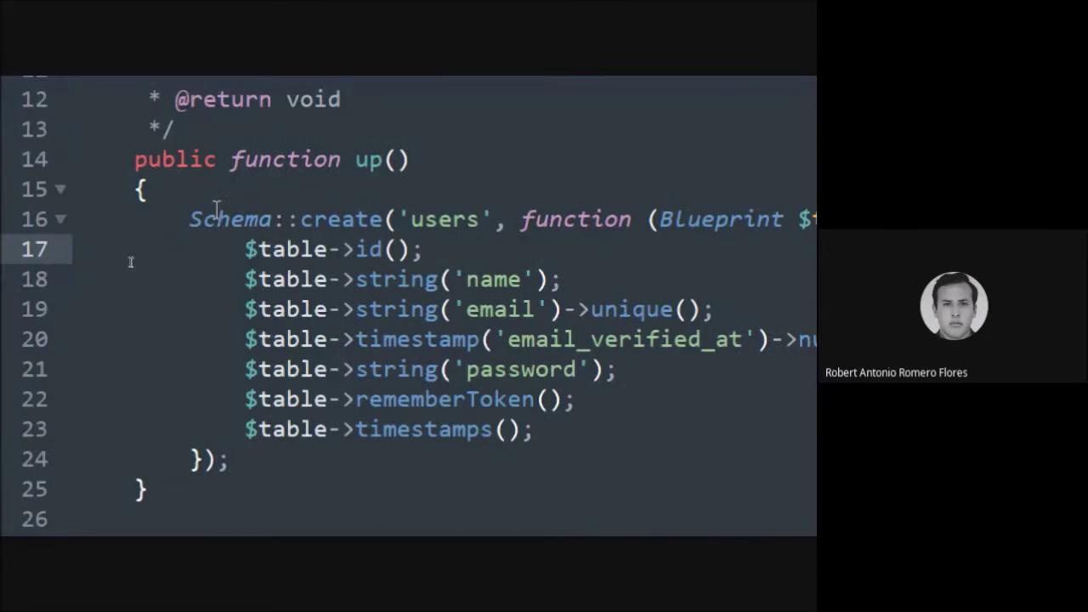
Inspect the 'users' table definition in Schema::create, highlighting the table name, unique() on email, and the password, rememberToken and timestamps lines.
double_click(403, 218)
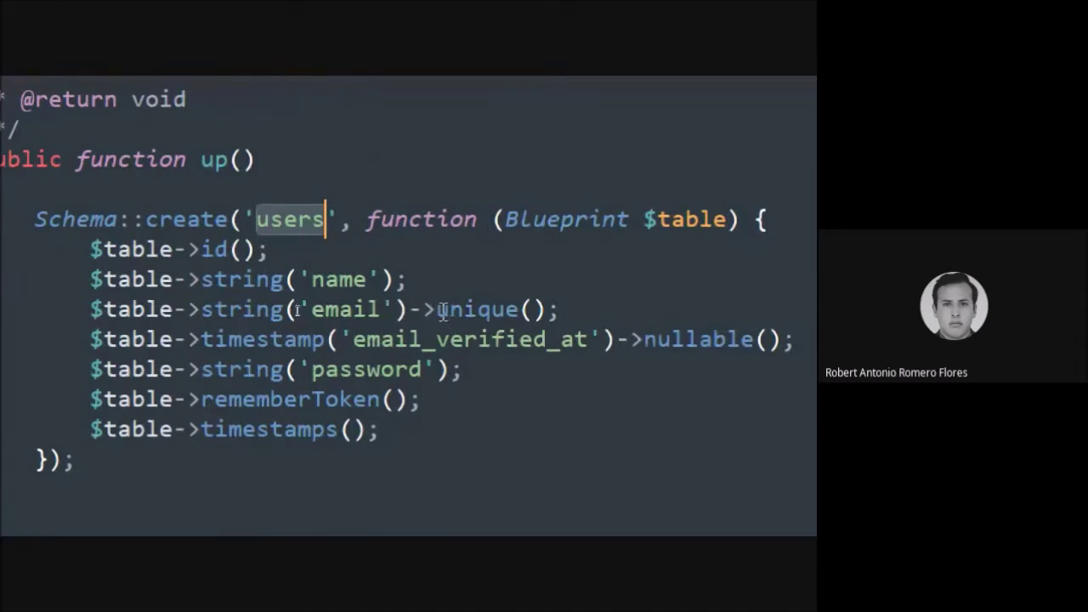
click(541, 309)
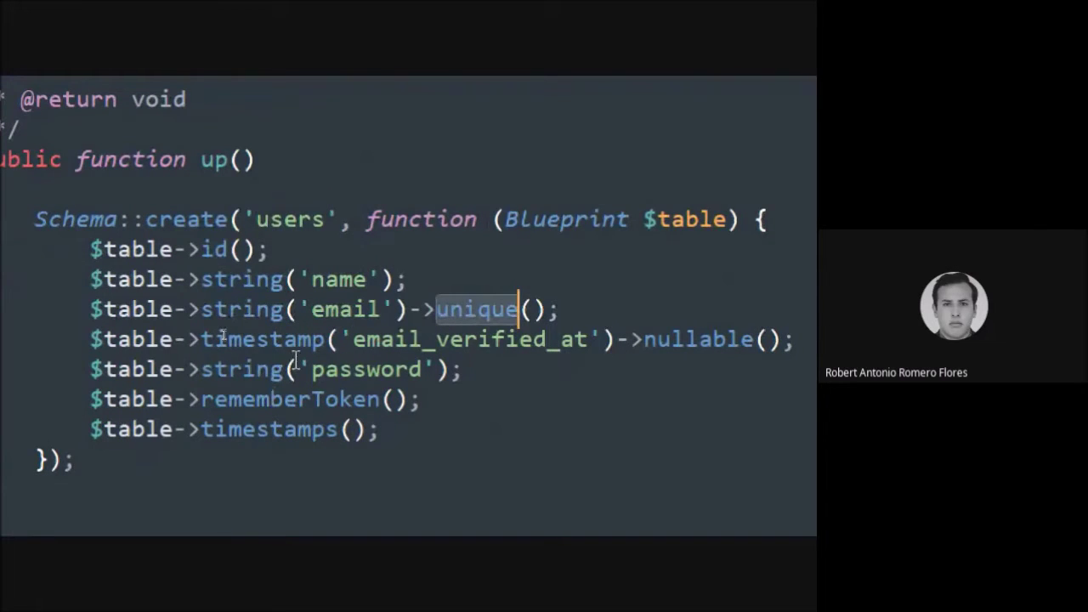
click(256, 369)
click(383, 369)
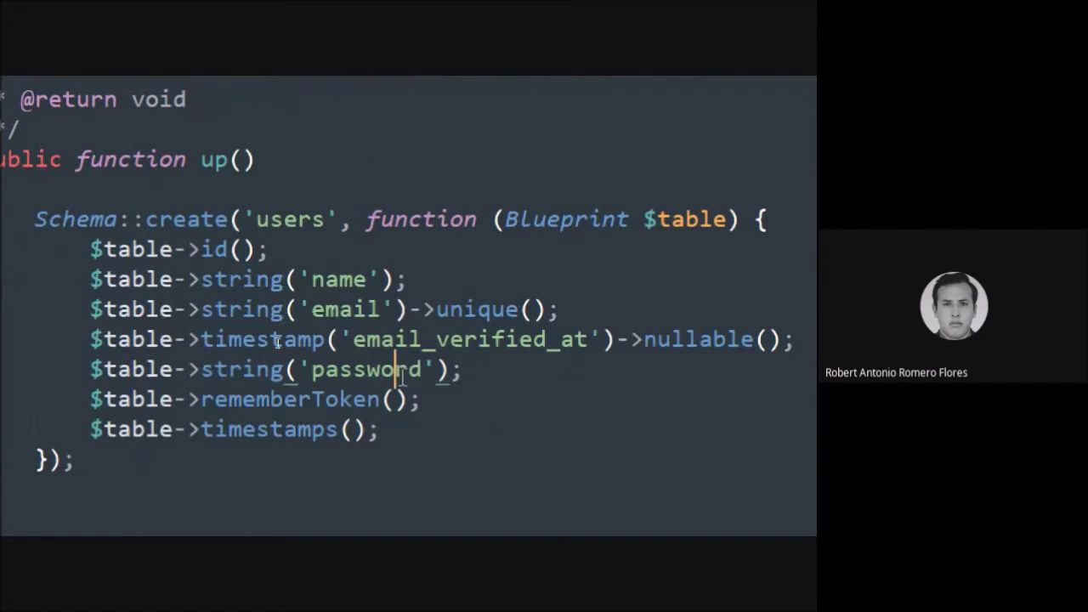
double_click(403, 369)
click(202, 371)
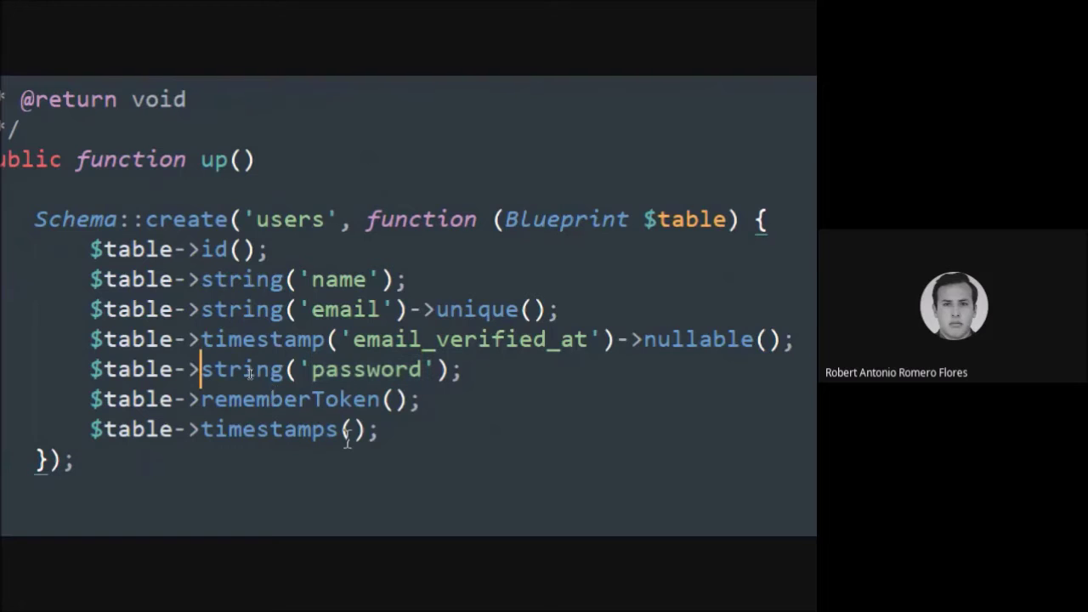
double_click(320, 397)
click(320, 398)
triple_click(229, 429)
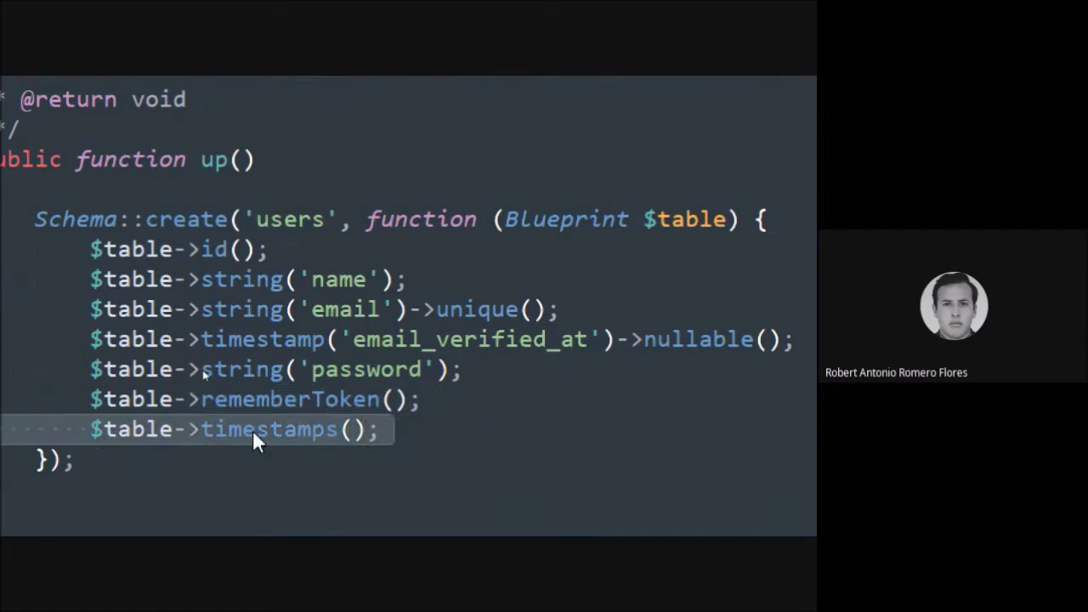
click(37, 459)
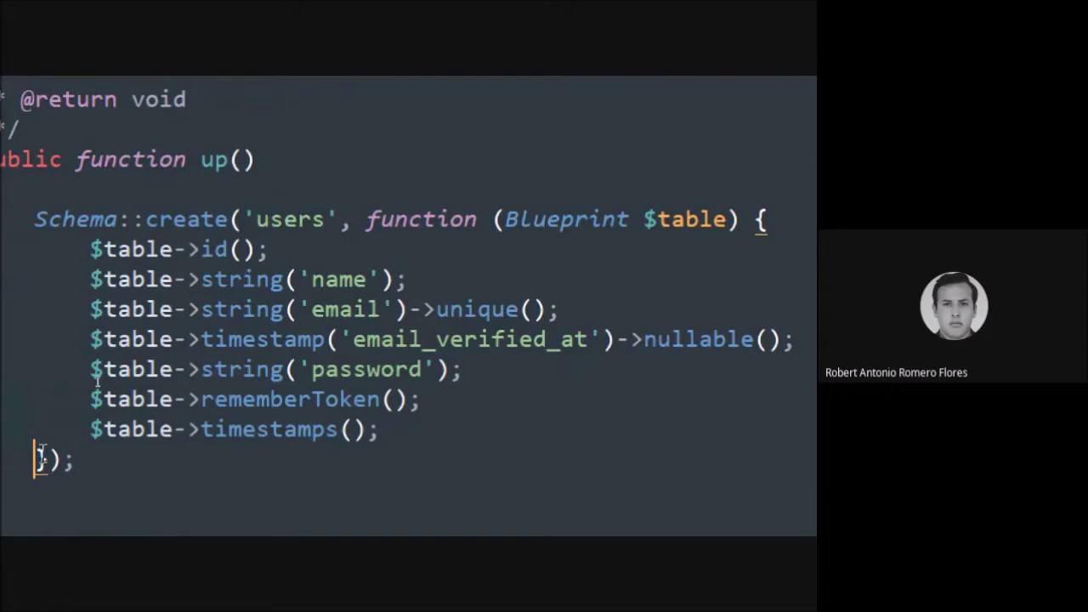
Read through the CreateUsersTable class from the up() function to the down() function that reverses the migration.
scroll(41, 452, down, 1)
scroll(41, 452, up, 2)
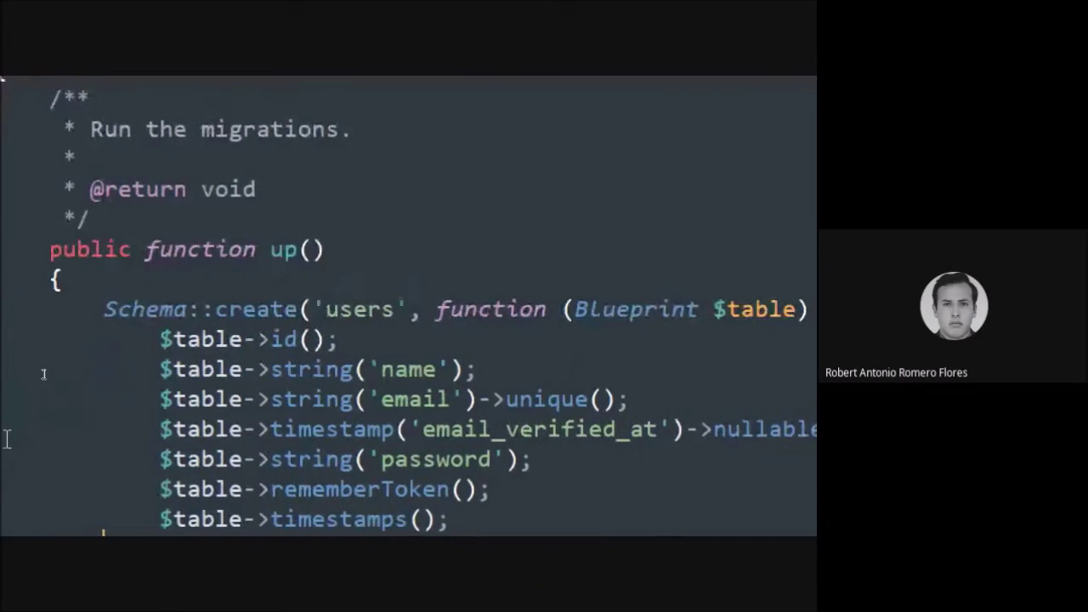
scroll(7, 439, left, 2)
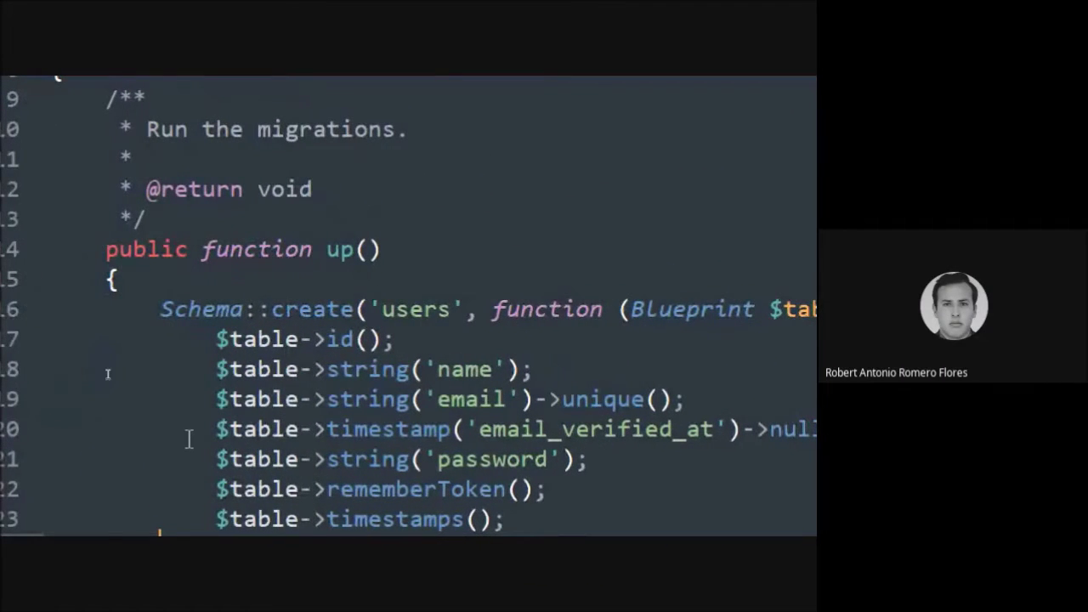
scroll(189, 439, up, 1)
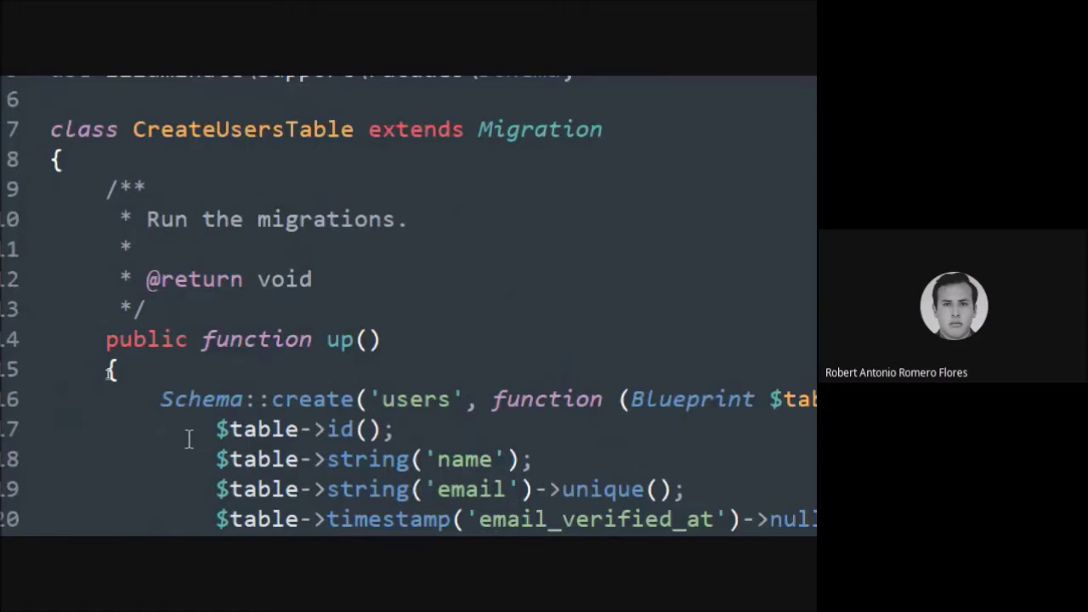
scroll(189, 439, down, 2)
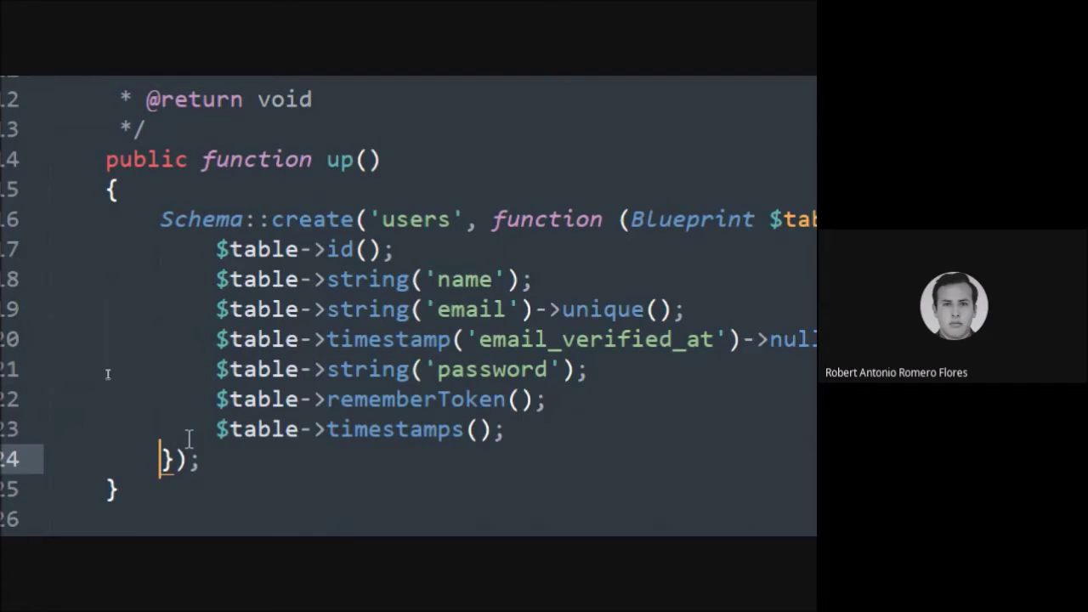
scroll(189, 439, down, 2)
scroll(189, 439, up, 4)
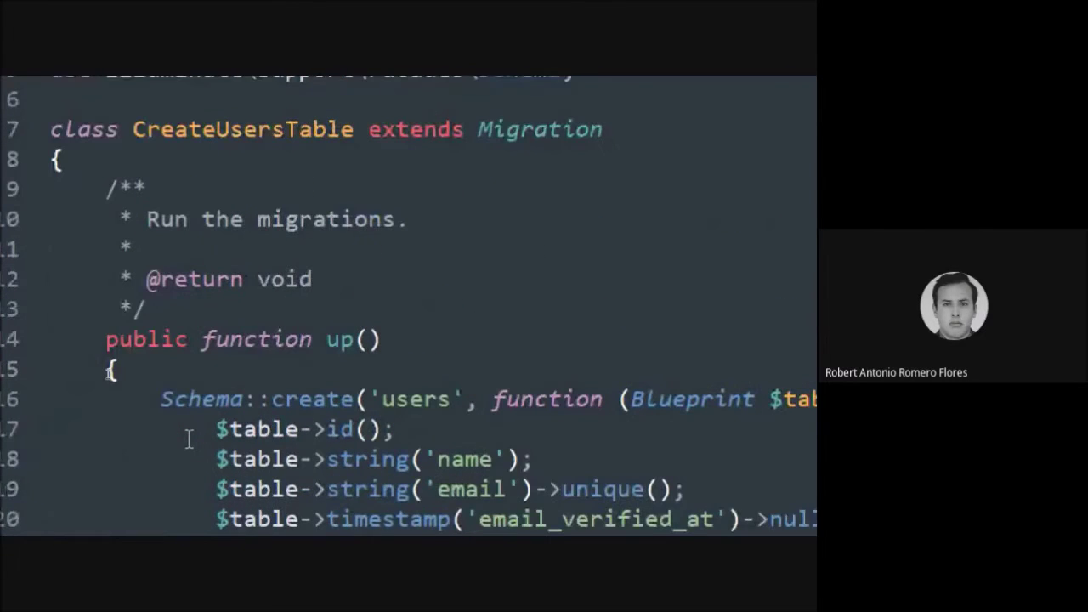
scroll(188, 439, down, 4)
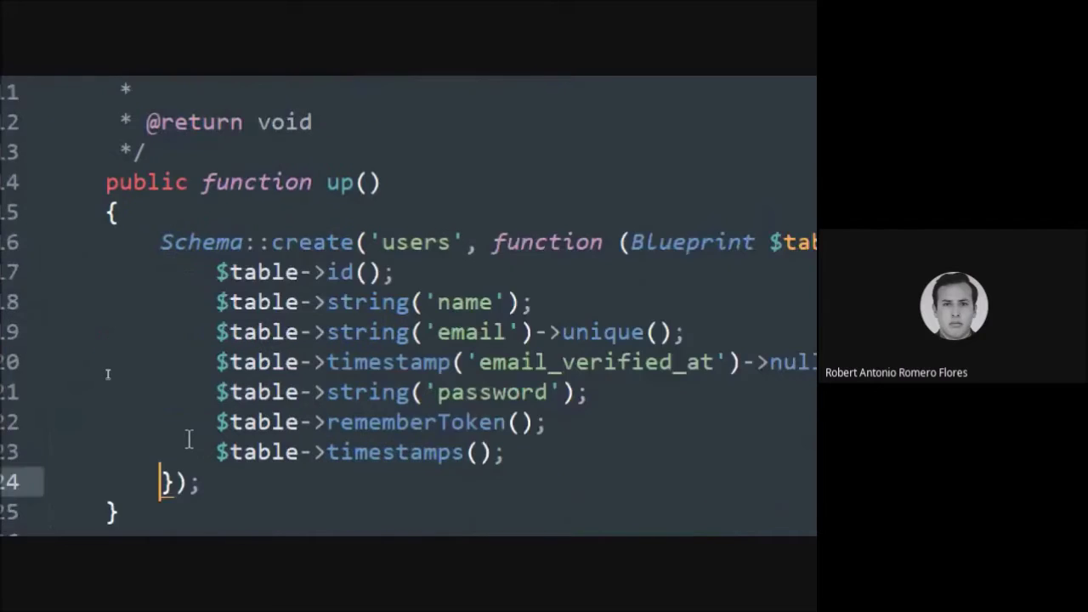
scroll(189, 439, up, 3)
scroll(188, 438, up, 1)
scroll(189, 439, down, 6)
scroll(187, 440, up, 4)
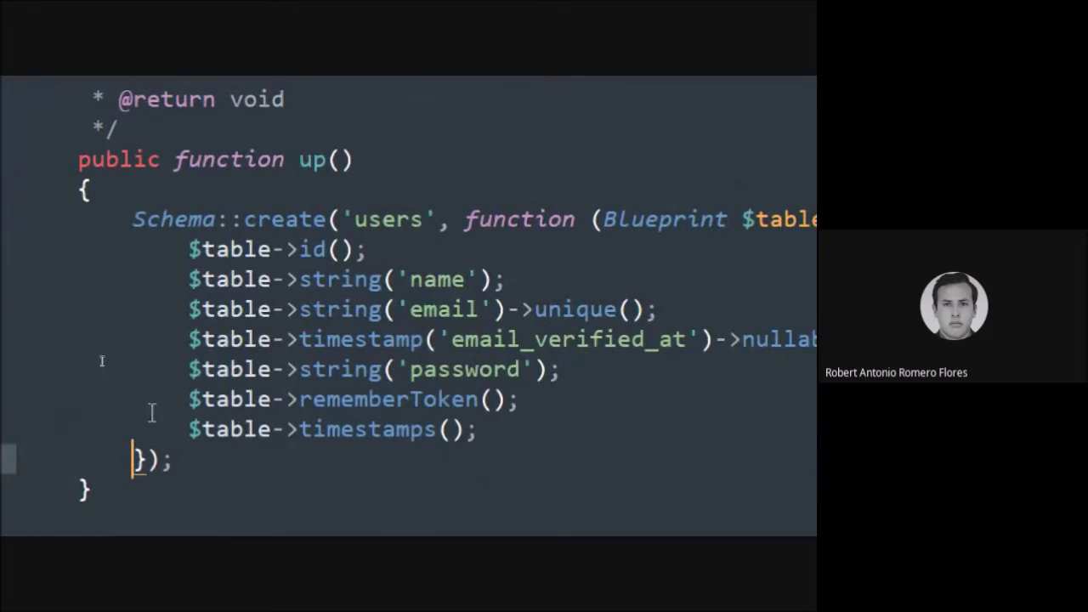
scroll(62, 382, up, 2)
scroll(62, 382, up, 1)
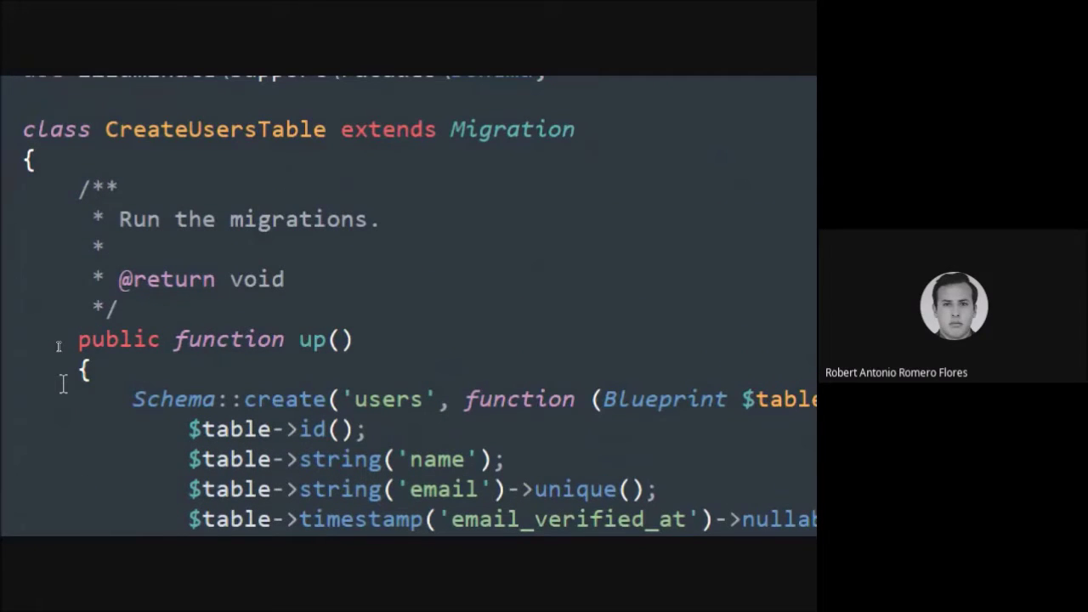
scroll(62, 383, down, 6)
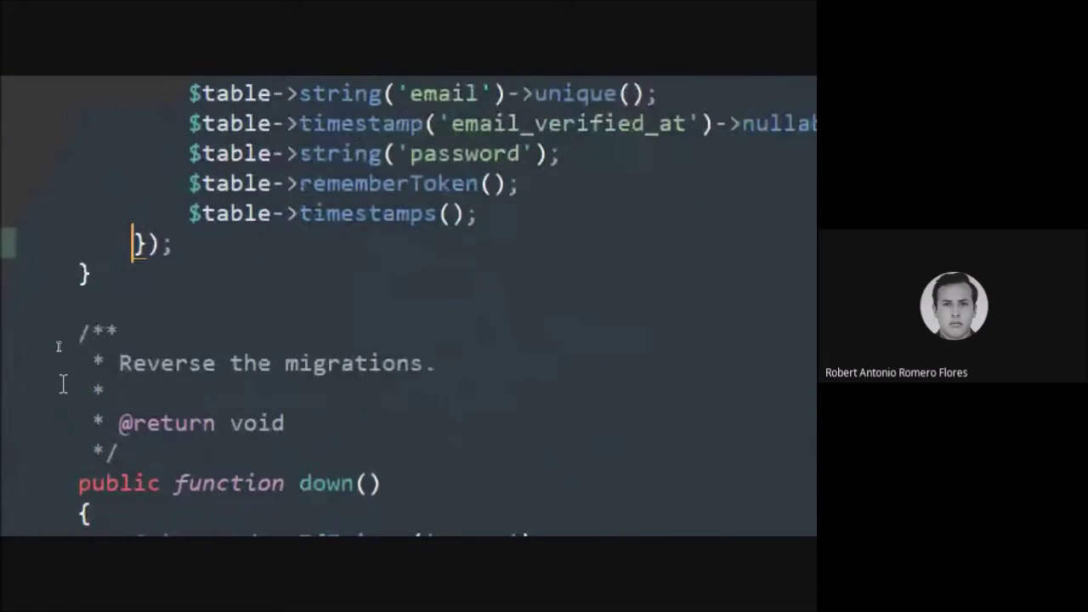
scroll(63, 382, down, 1)
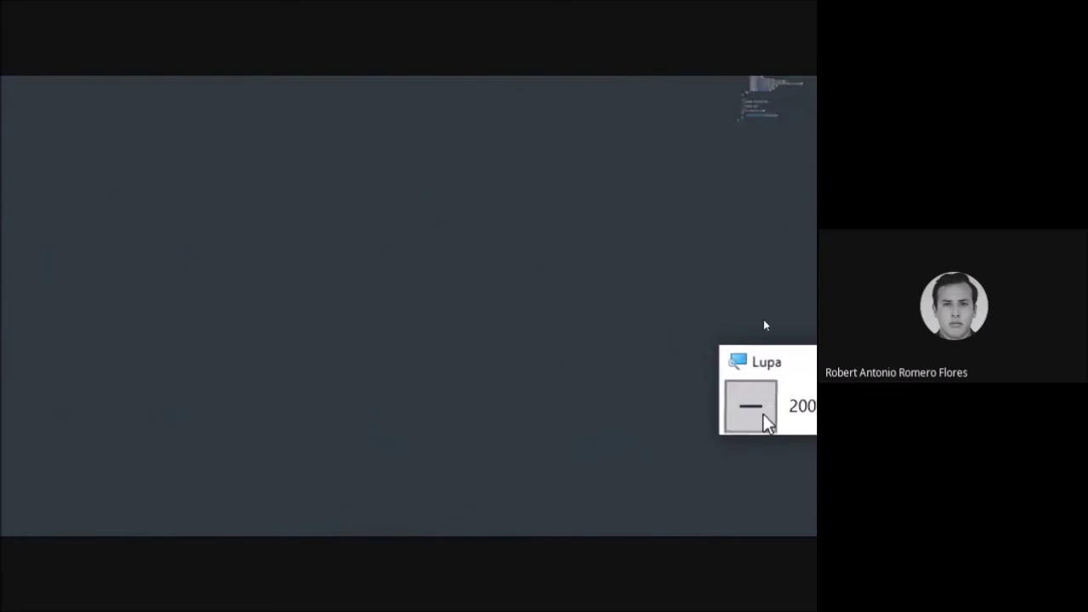
Reset the screen magnifier to 100%, put the code editor away and start the Apache module in the XAMPP Control Panel.
click(752, 407)
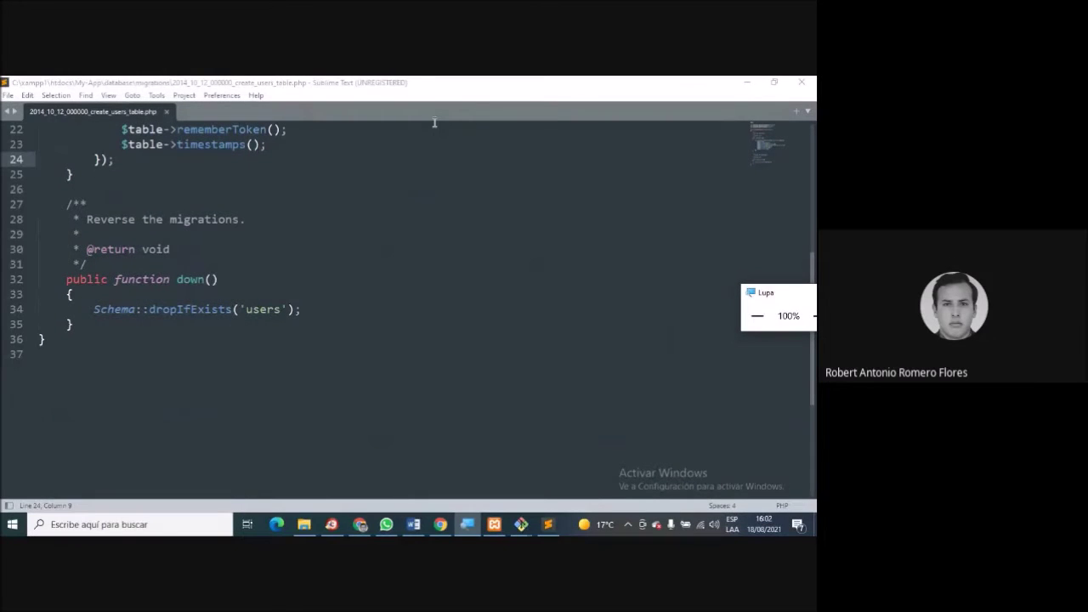
click(746, 82)
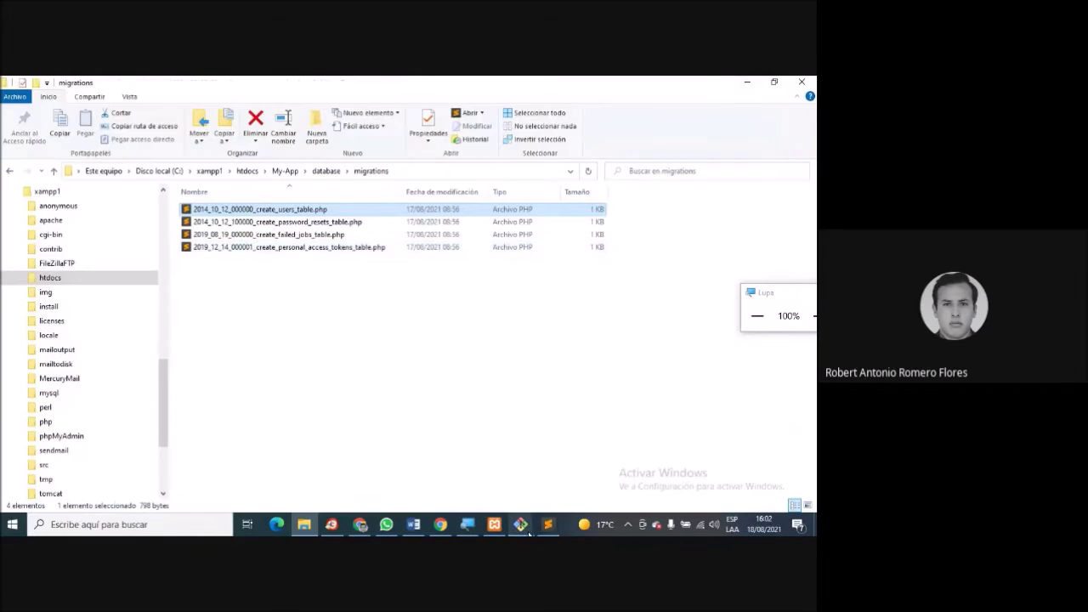
click(494, 525)
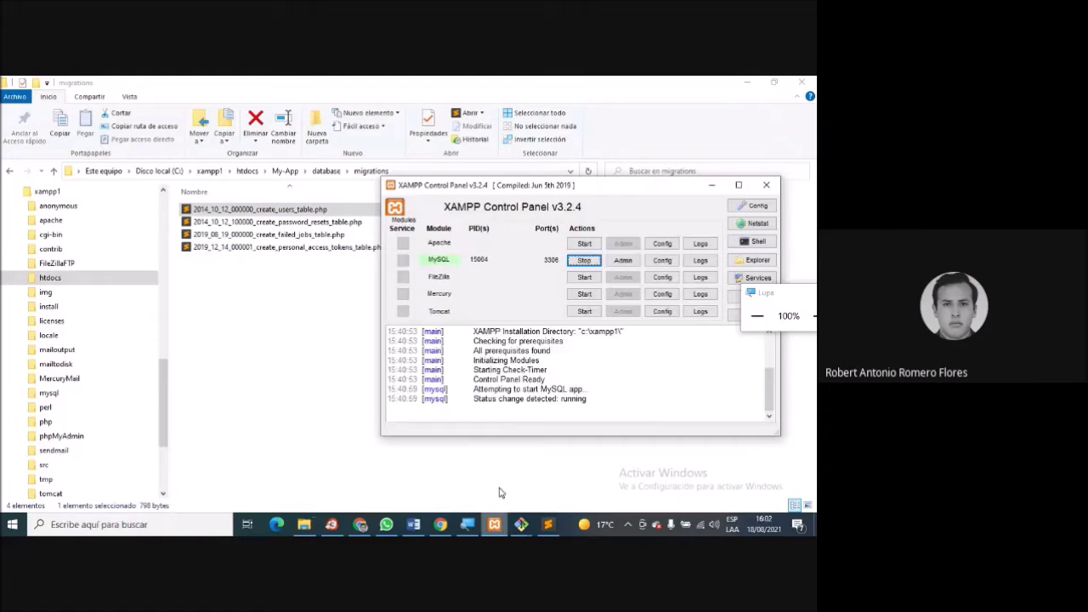
click(585, 244)
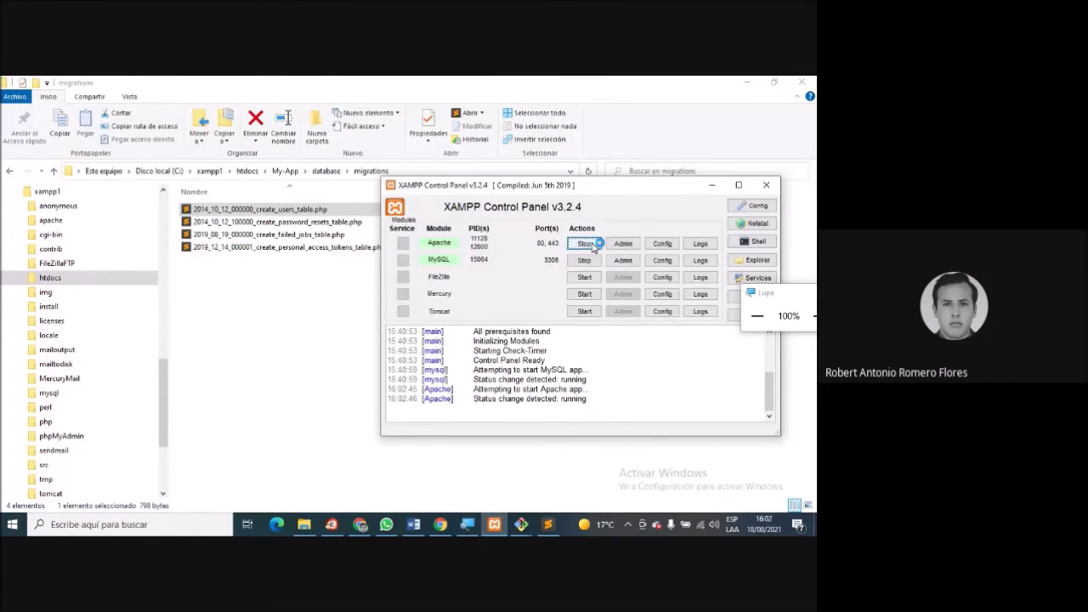
Open phpMyAdmin through the MySQL module's Admin option in the XAMPP Control Panel and move the magnifier window aside.
click(538, 525)
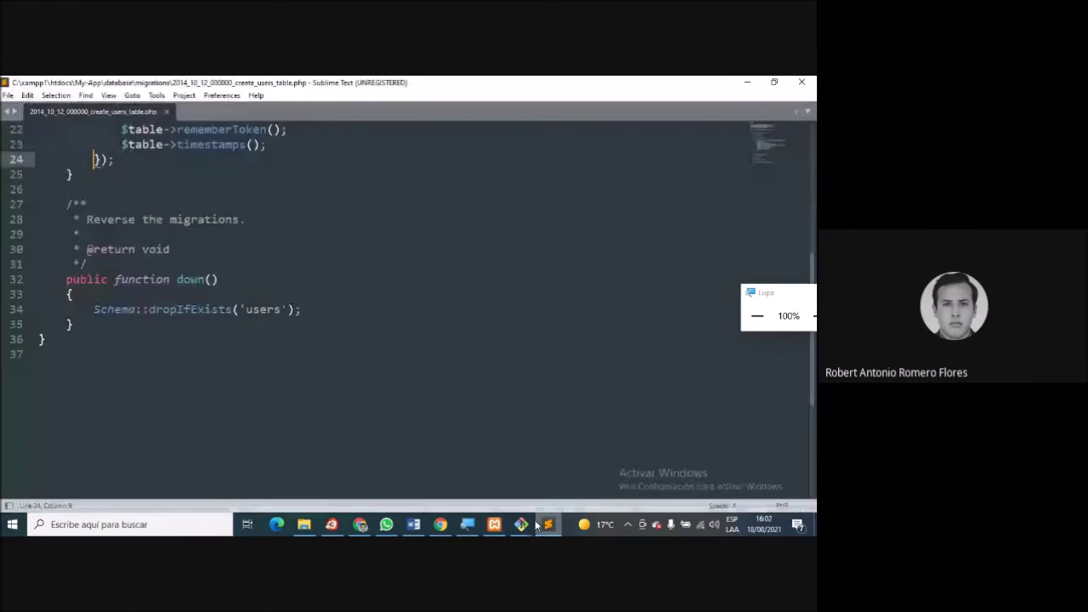
click(494, 524)
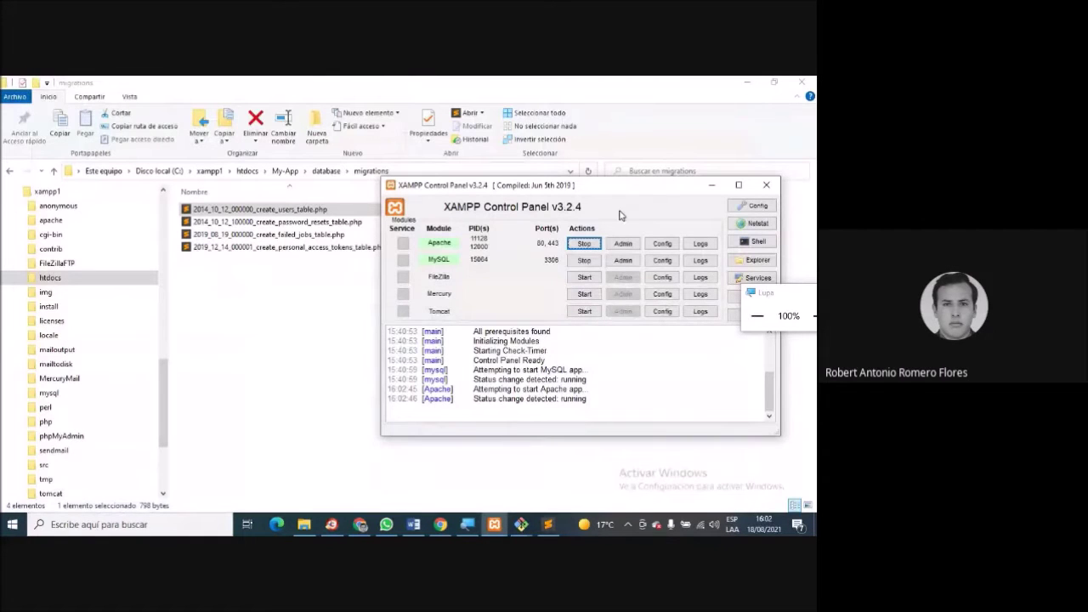
click(628, 265)
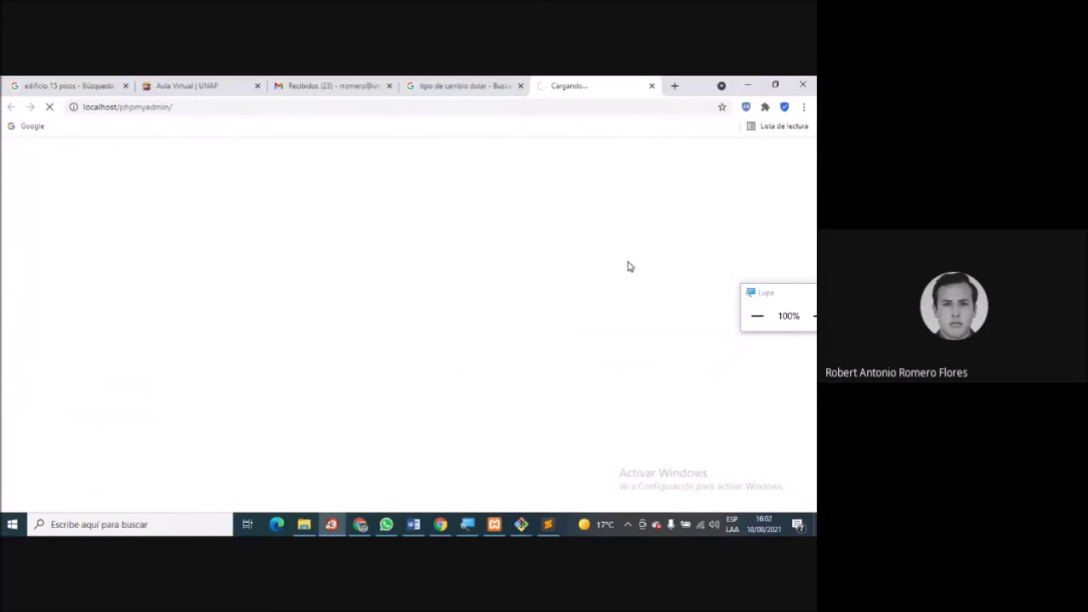
click(442, 84)
click(282, 81)
click(444, 83)
click(581, 83)
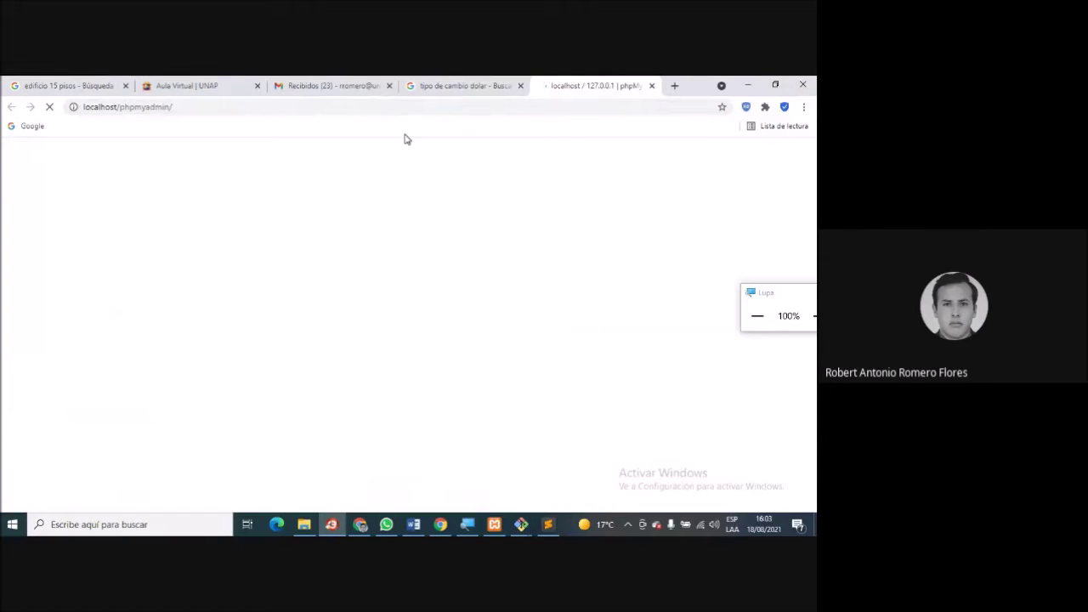
drag(780, 295, 812, 349)
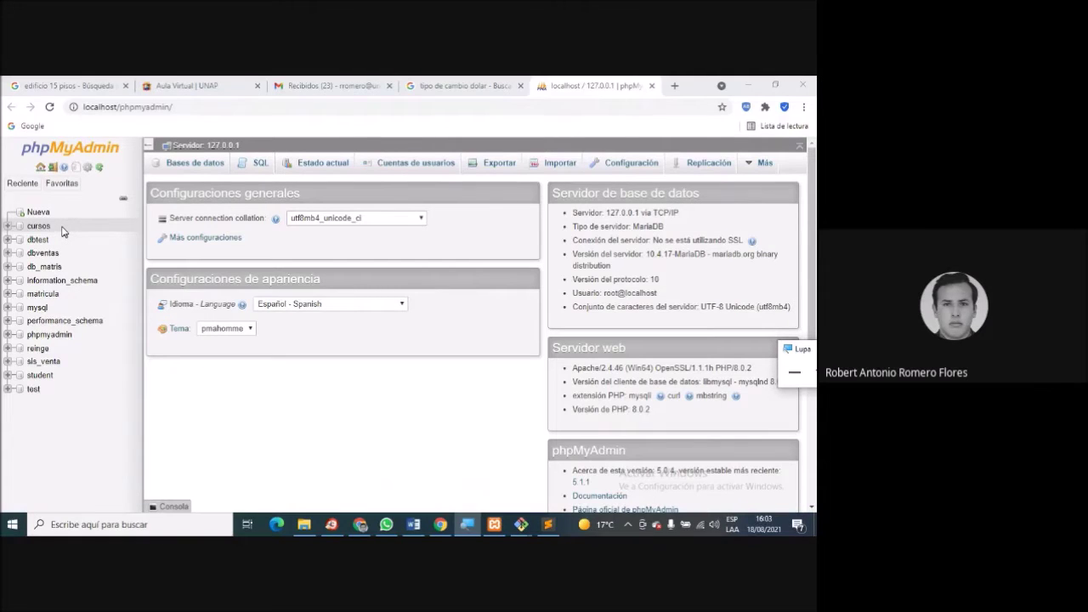
Look through the tables of the cursos and reinge databases in phpMyAdmin.
click(5, 234)
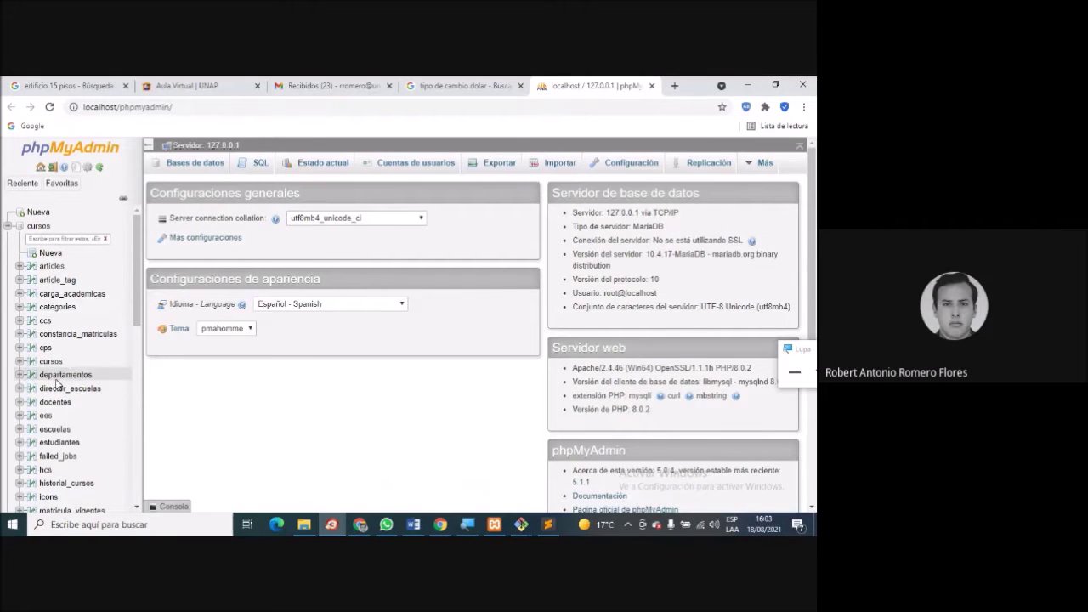
scroll(56, 383, down, 5)
scroll(58, 385, up, 3)
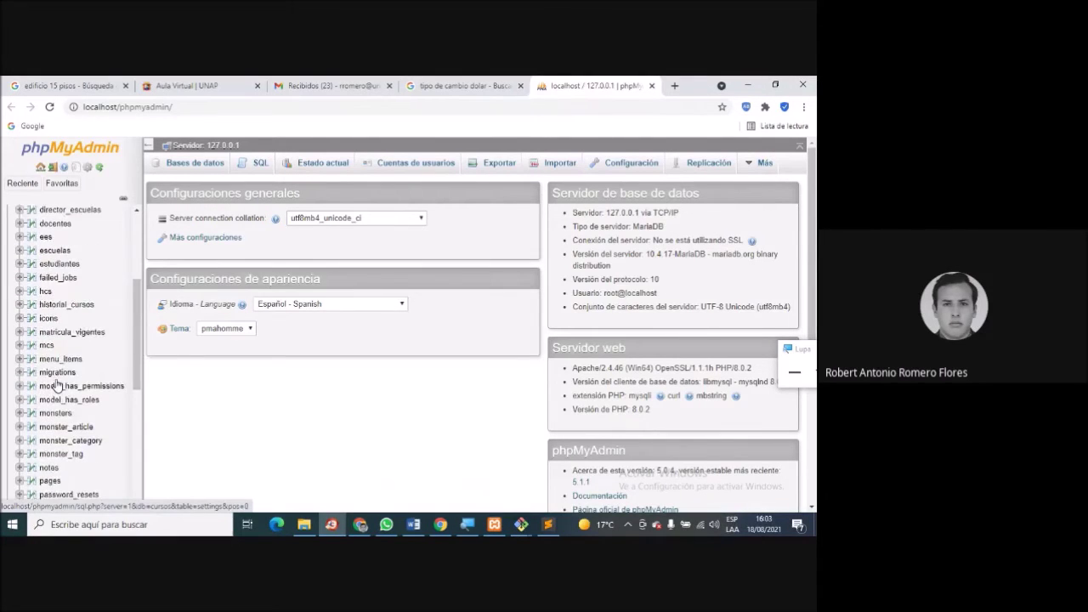
scroll(56, 384, up, 5)
click(8, 226)
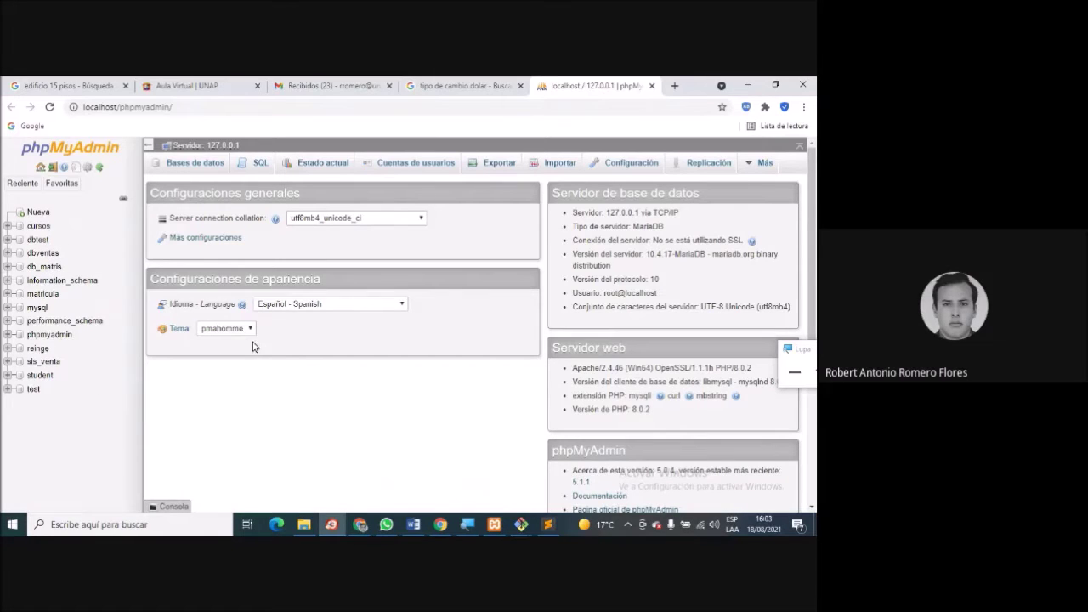
click(37, 349)
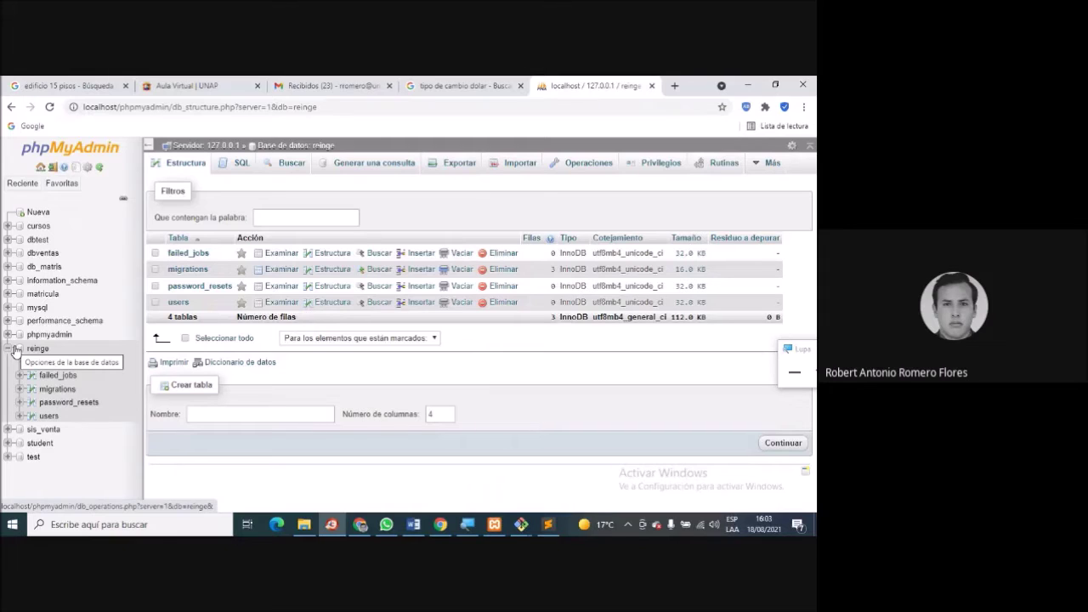
click(15, 351)
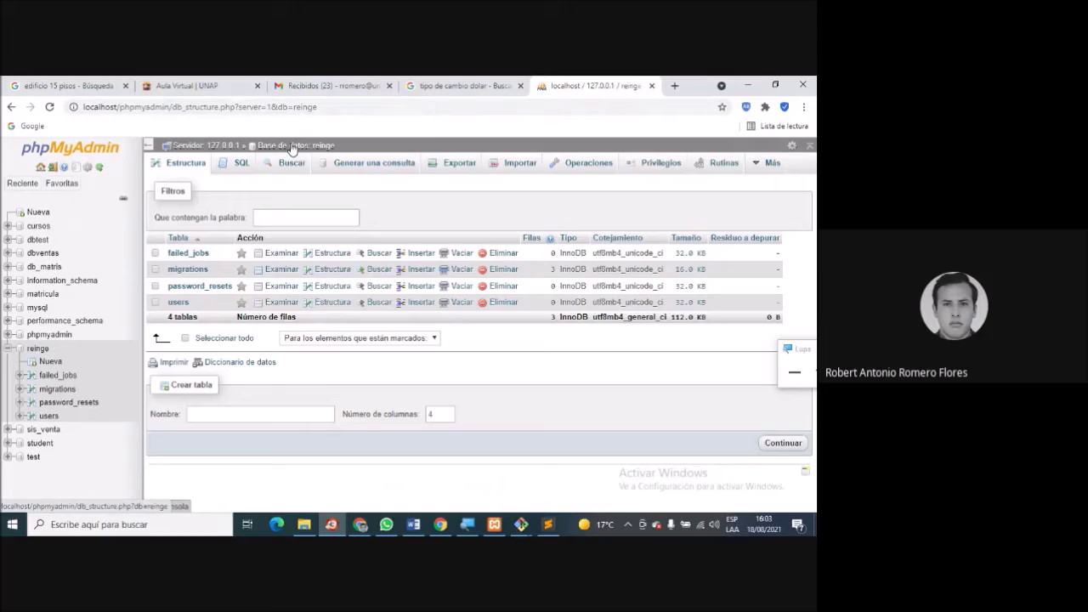
On the server's databases page, enter reinge as the new database name and look at the available collations, keeping utf8mb4_general_ci.
click(208, 147)
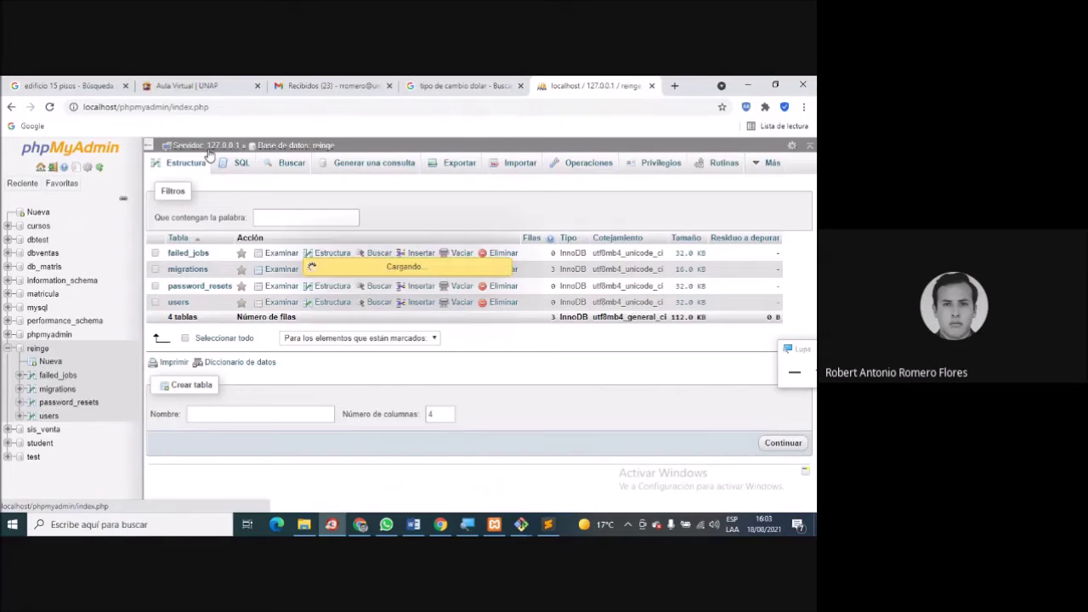
click(194, 162)
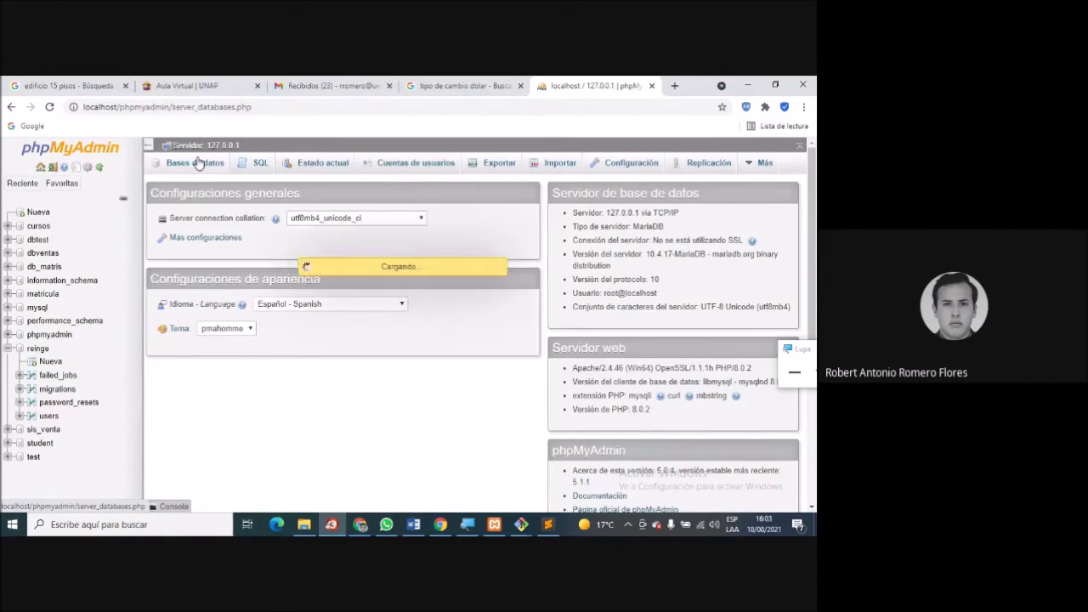
scroll(243, 249, down, 1)
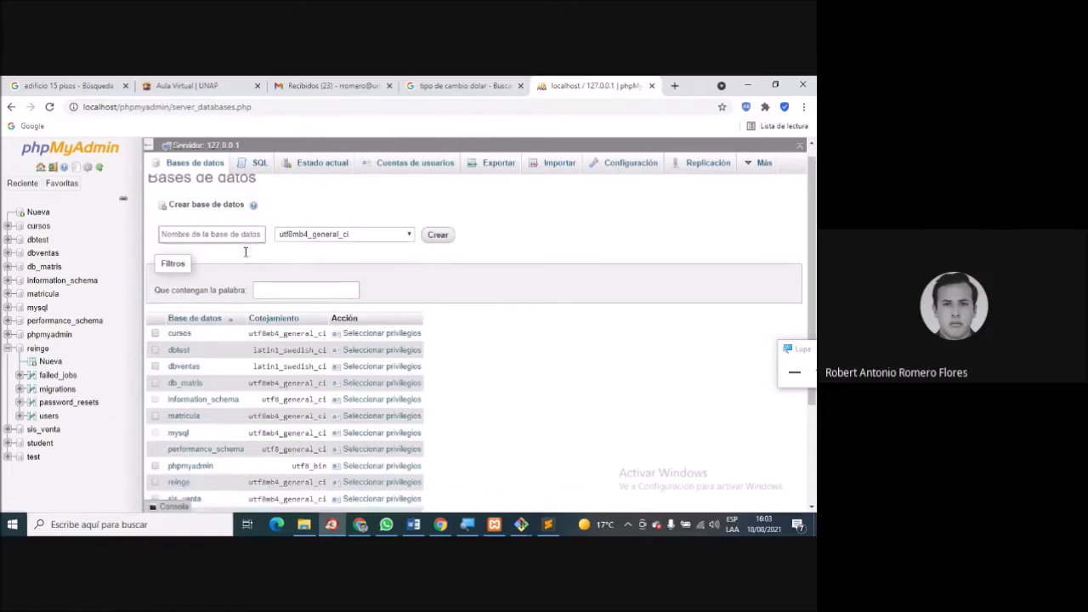
click(234, 195)
text(reinge)
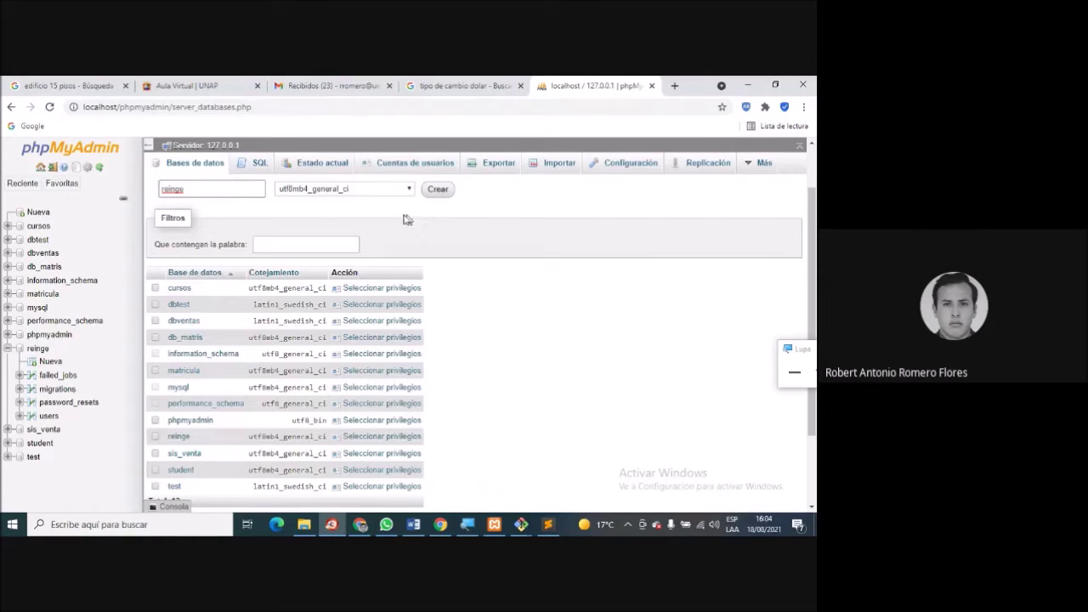
click(410, 188)
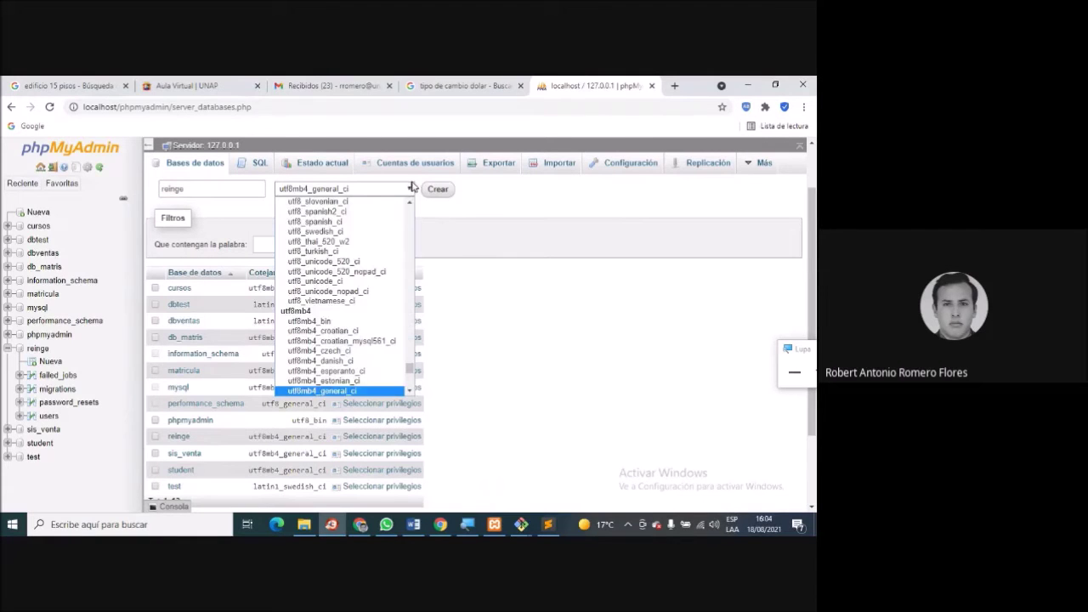
click(514, 210)
scroll(500, 239, up, 1)
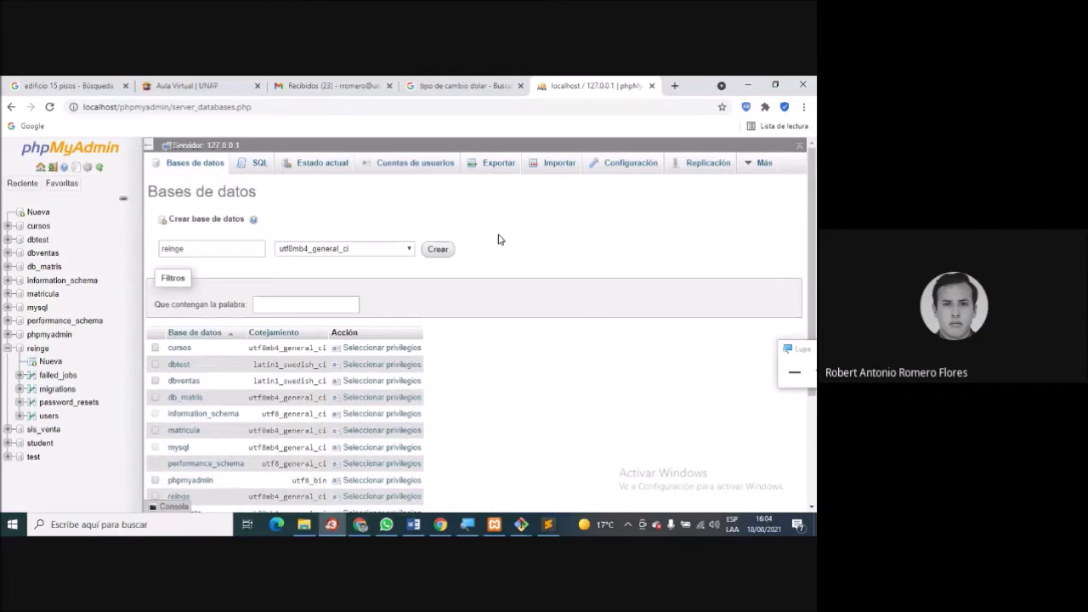
click(216, 249)
double_click(215, 248)
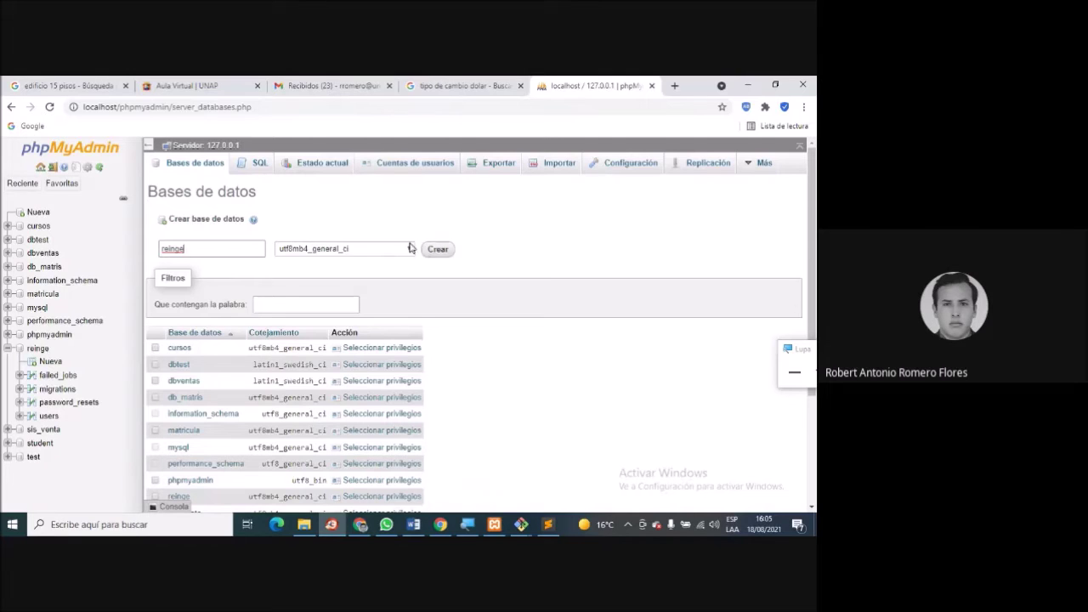
Enlarge the screen with the magnifier, switch to File Explorer and go up to the My-App project folder.
click(803, 375)
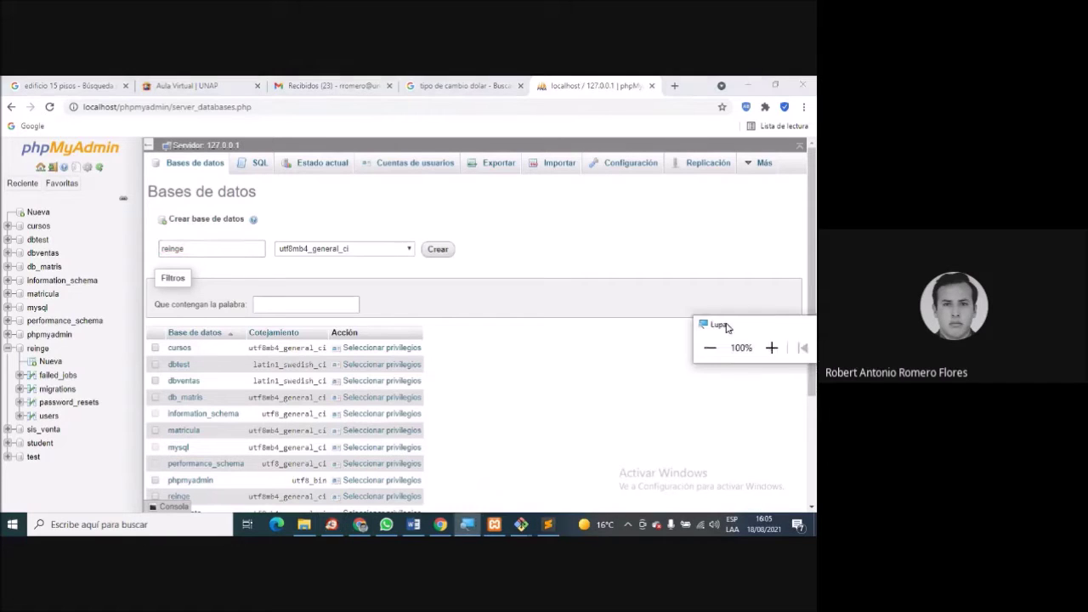
click(770, 347)
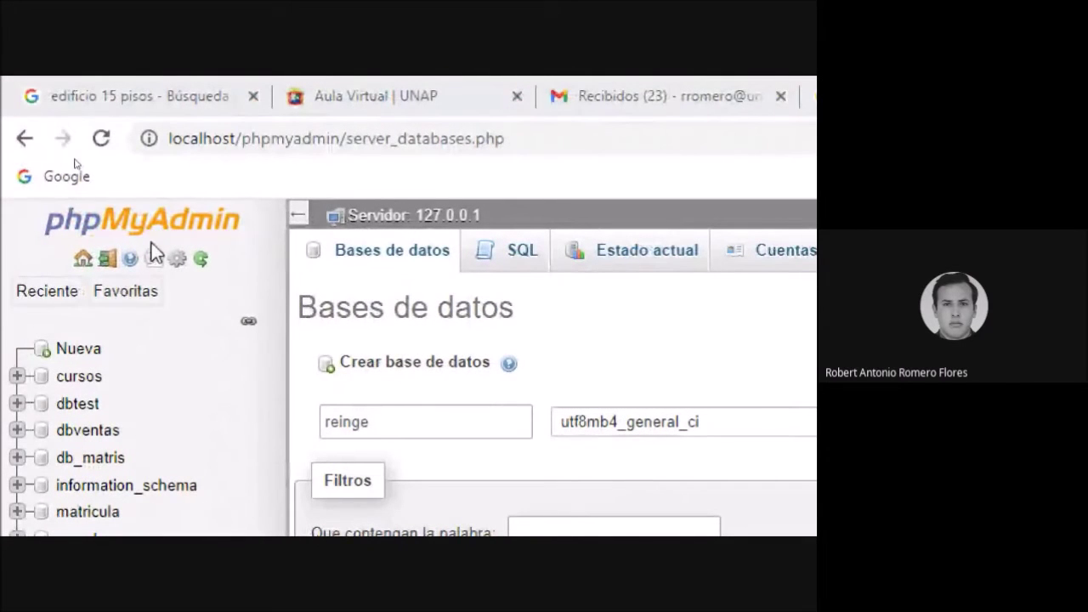
key(alt+Tab)
key(Tab)
key(Tab)
key(Tab)
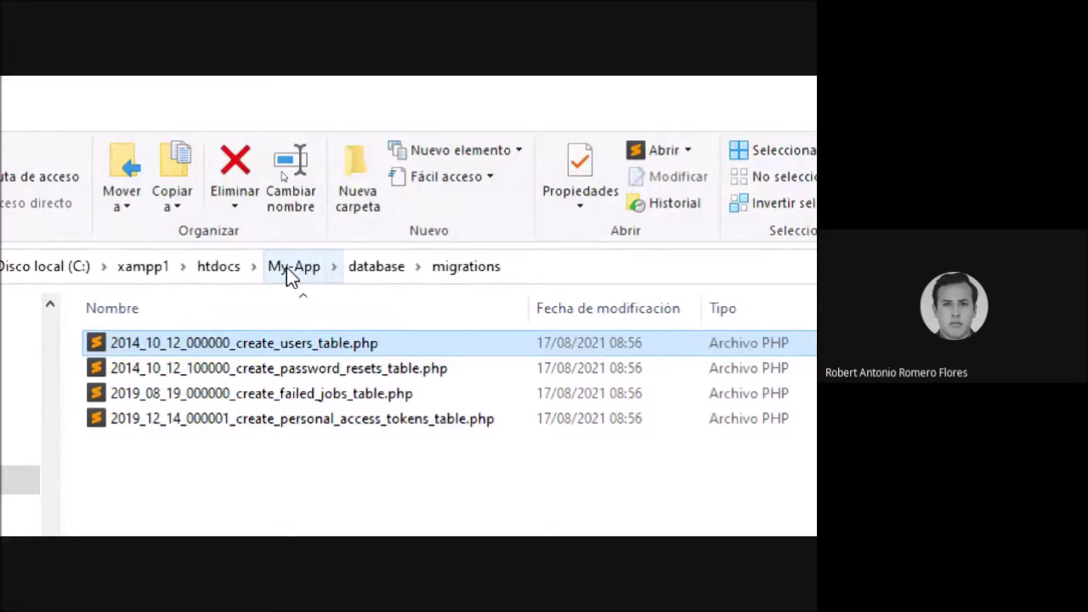
click(381, 274)
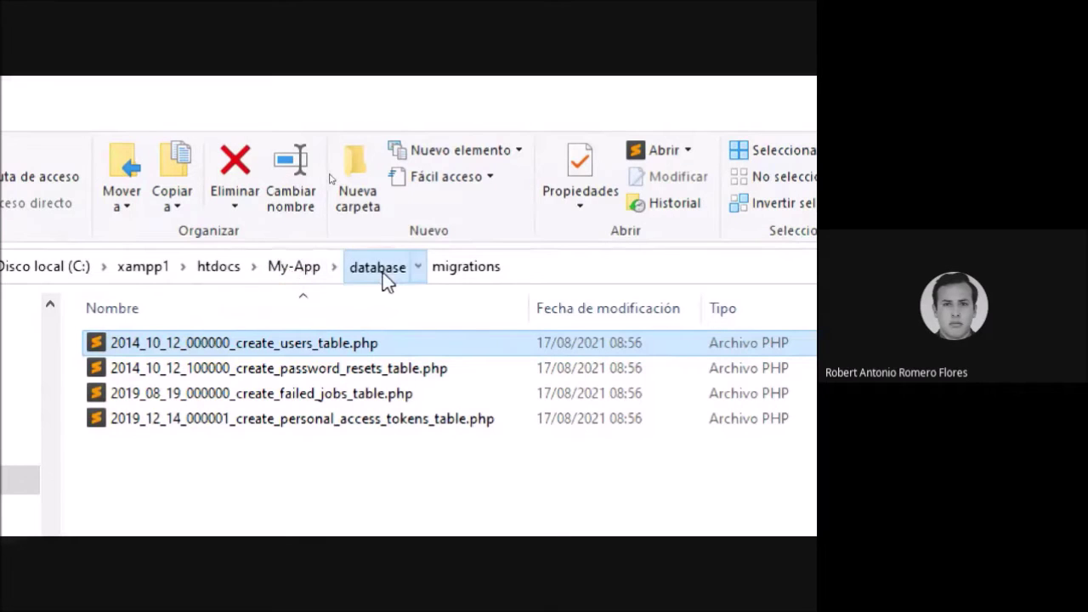
click(294, 271)
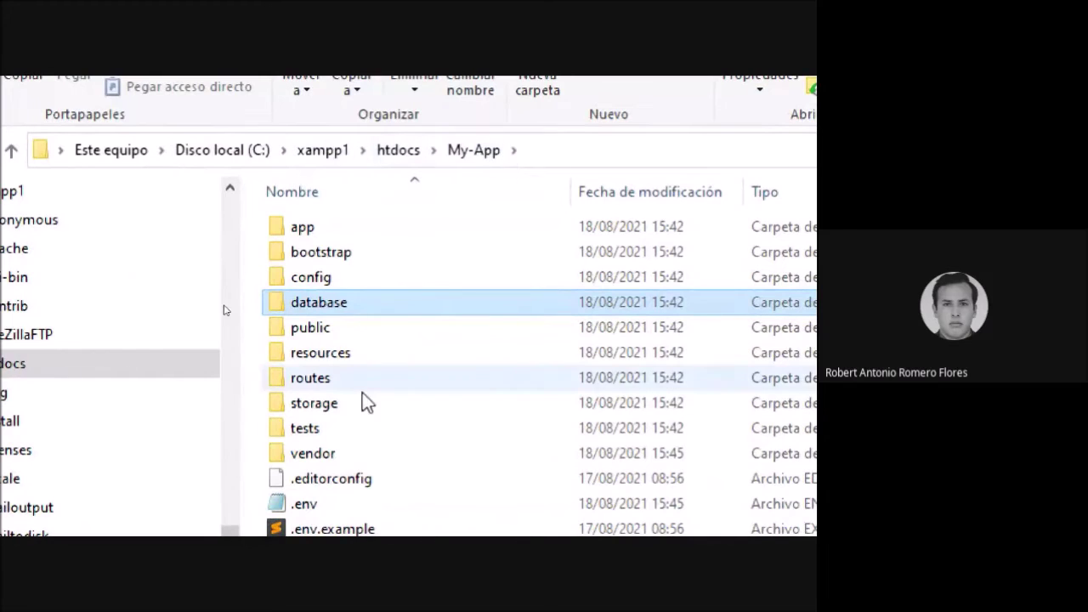
Open My-App's .env file in Notepad and set DB_DATABASE to reinge.
click(321, 497)
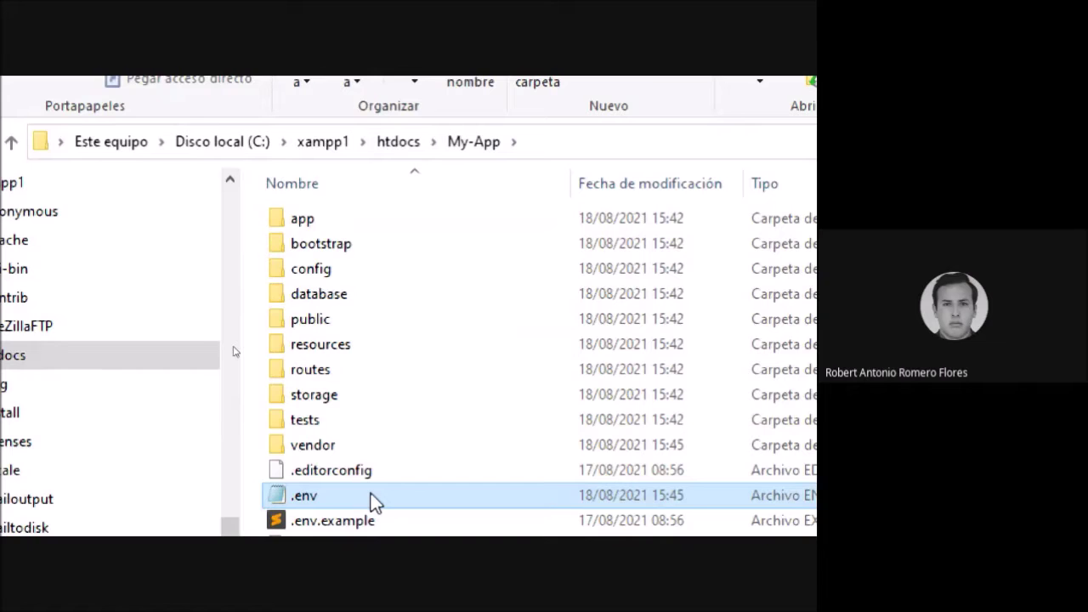
double_click(374, 502)
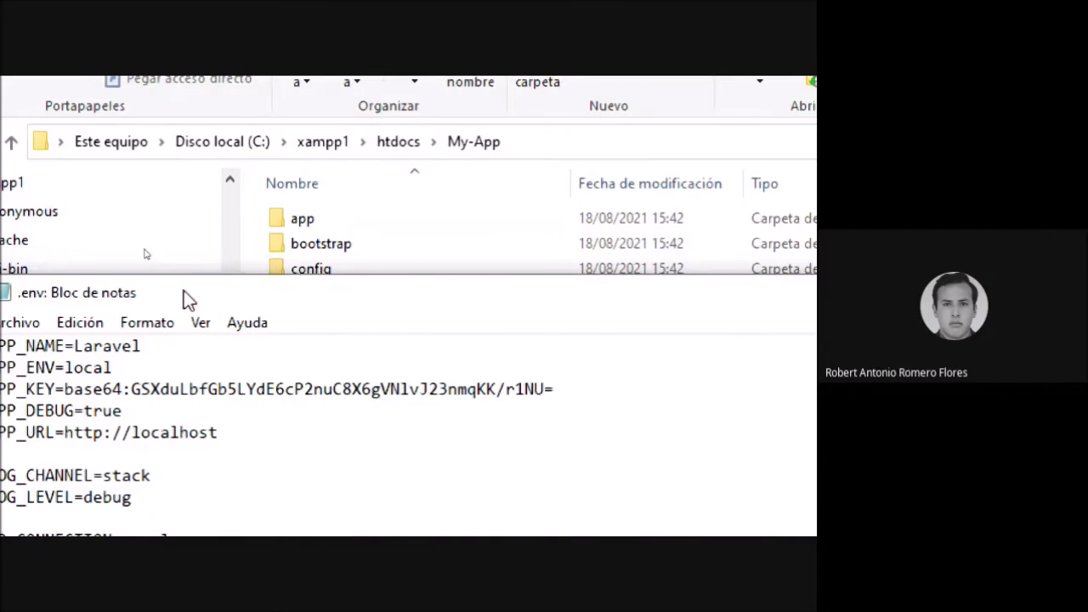
drag(202, 301, 403, 204)
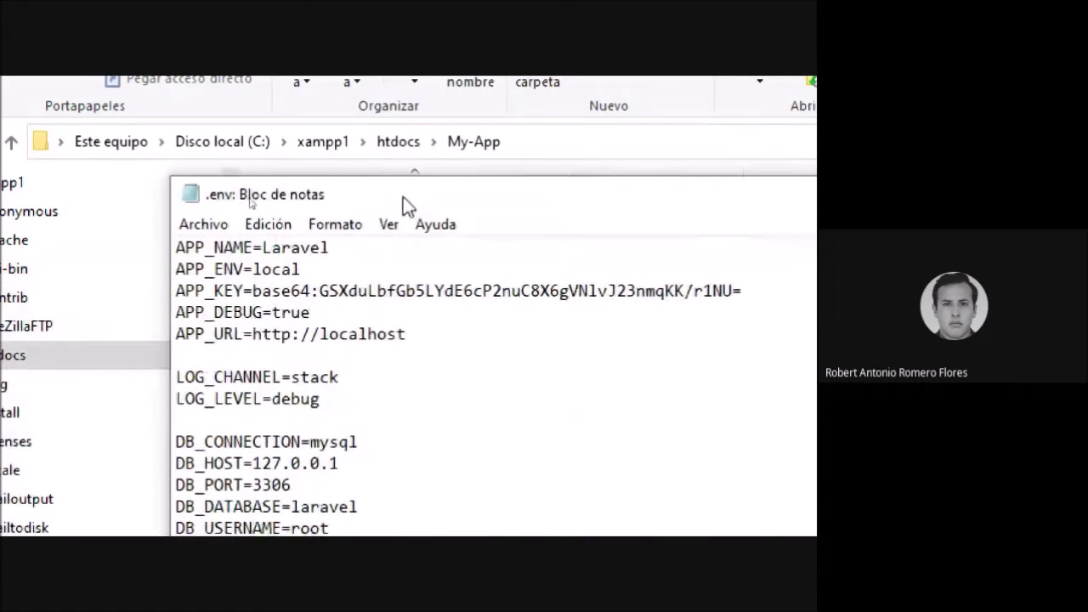
click(418, 266)
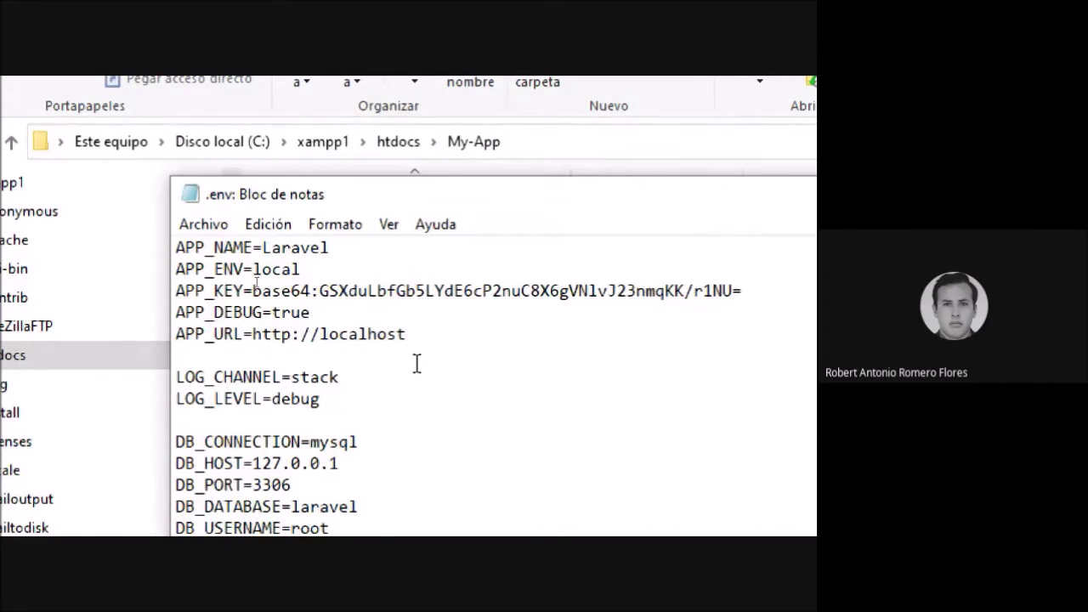
scroll(411, 349, down, 1)
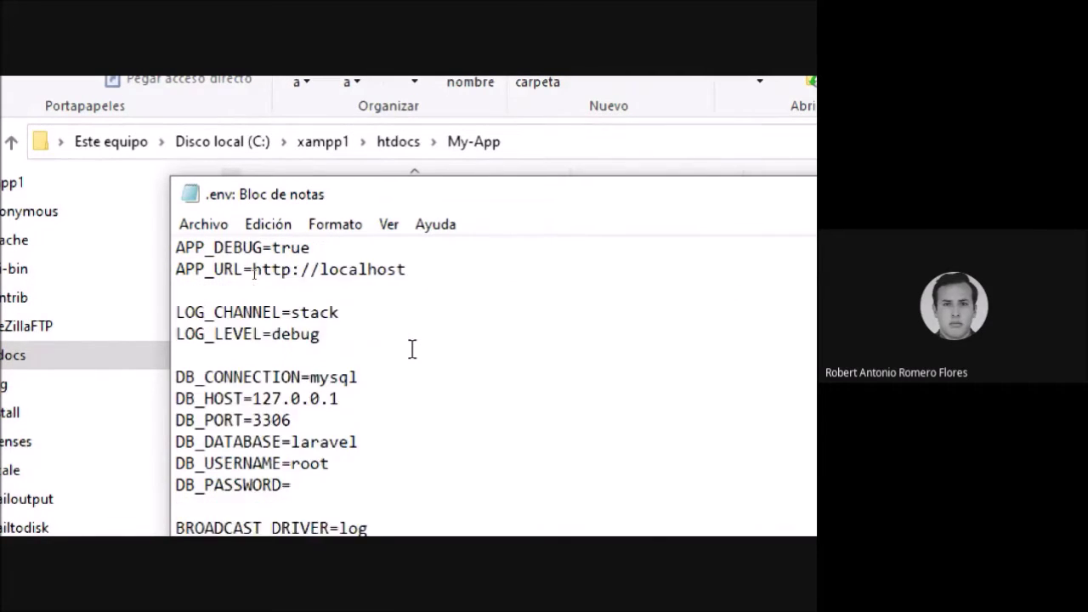
scroll(411, 348, down, 1)
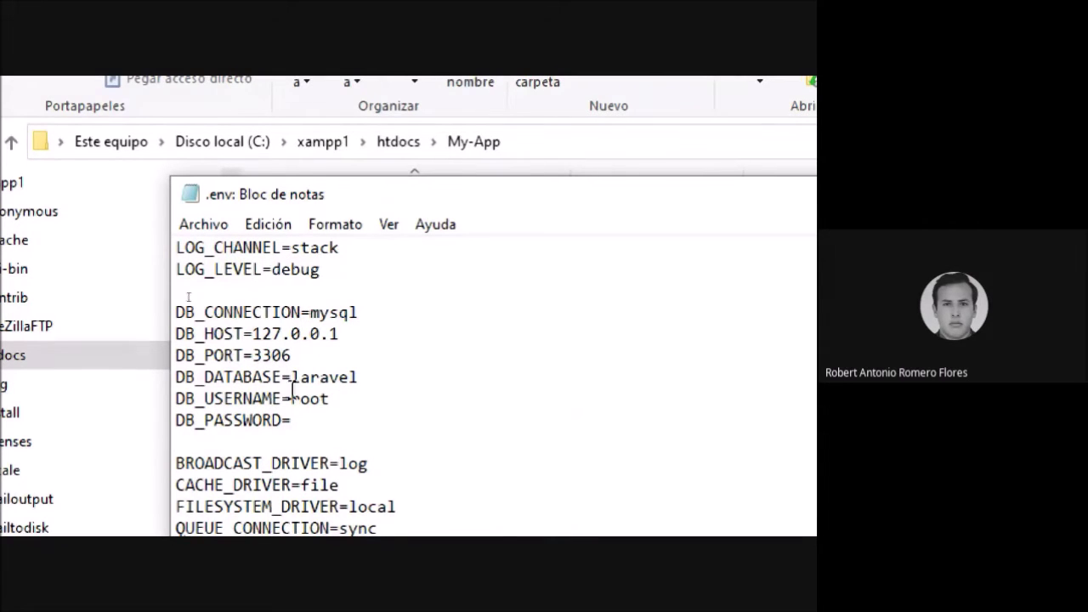
drag(363, 376, 293, 377)
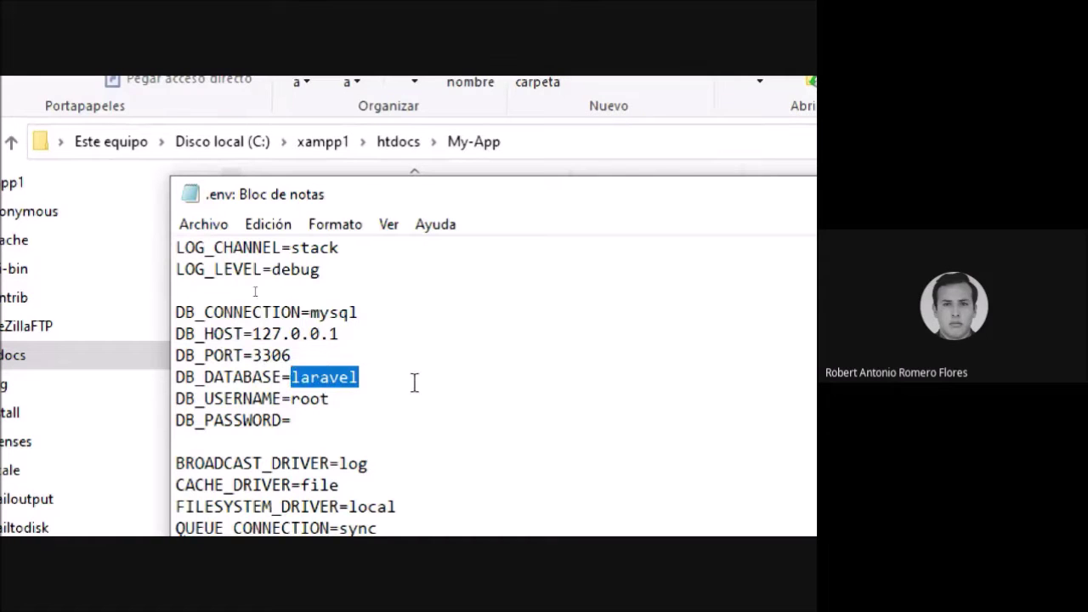
text(reinge)
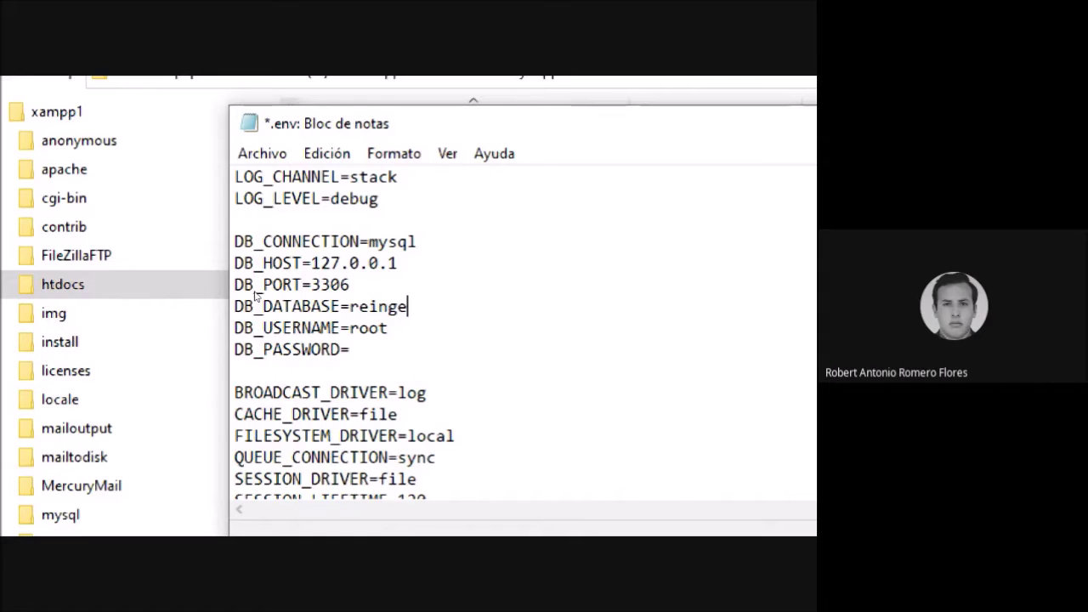
Check the database name, username and password entries in the .env file, and save and close it.
scroll(256, 295, up, 2)
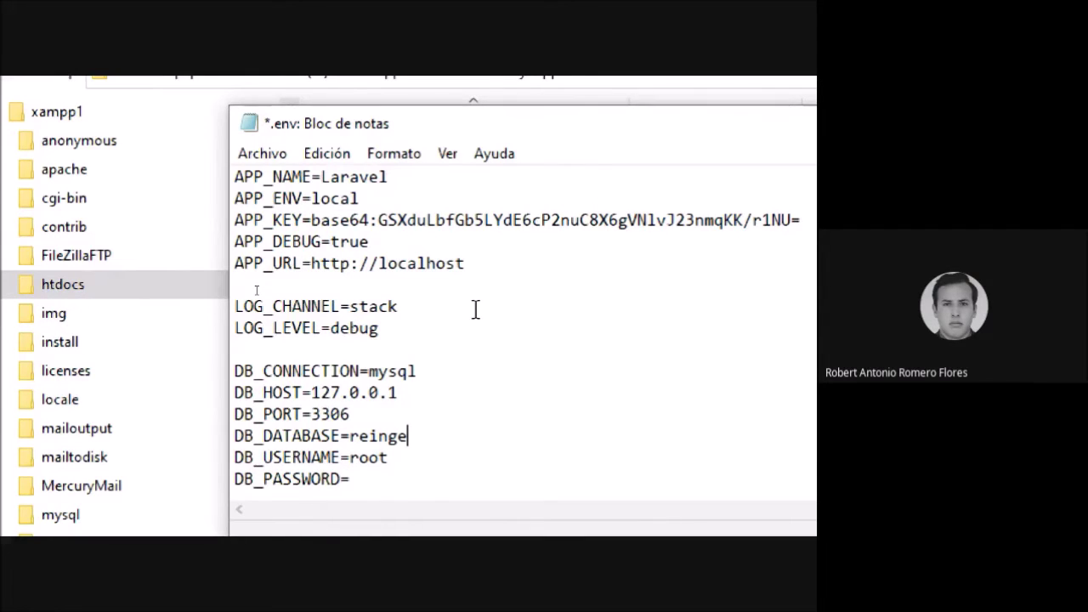
scroll(476, 310, down, 1)
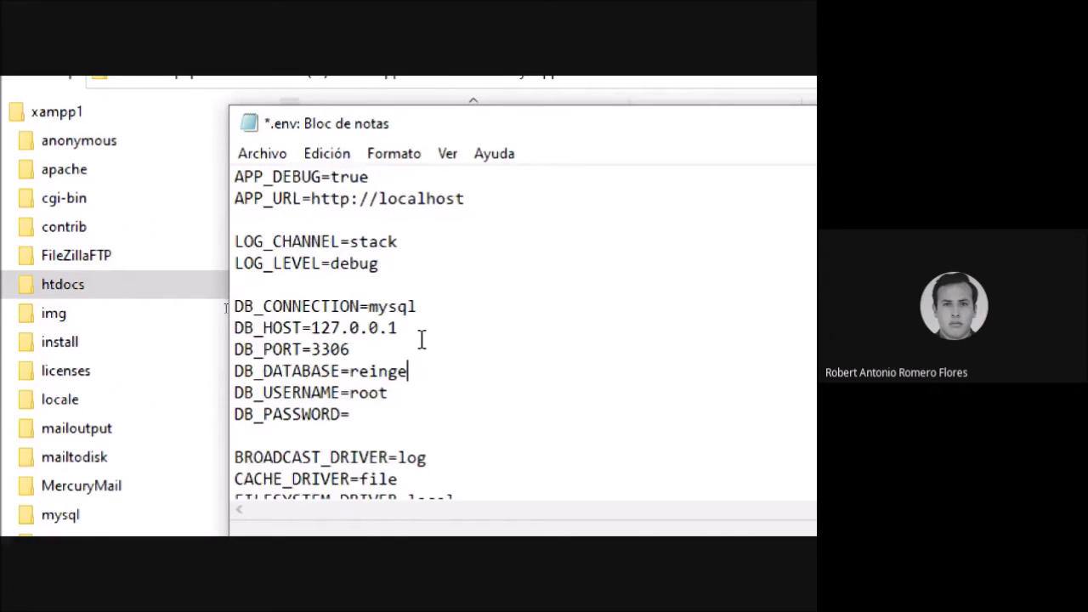
click(387, 411)
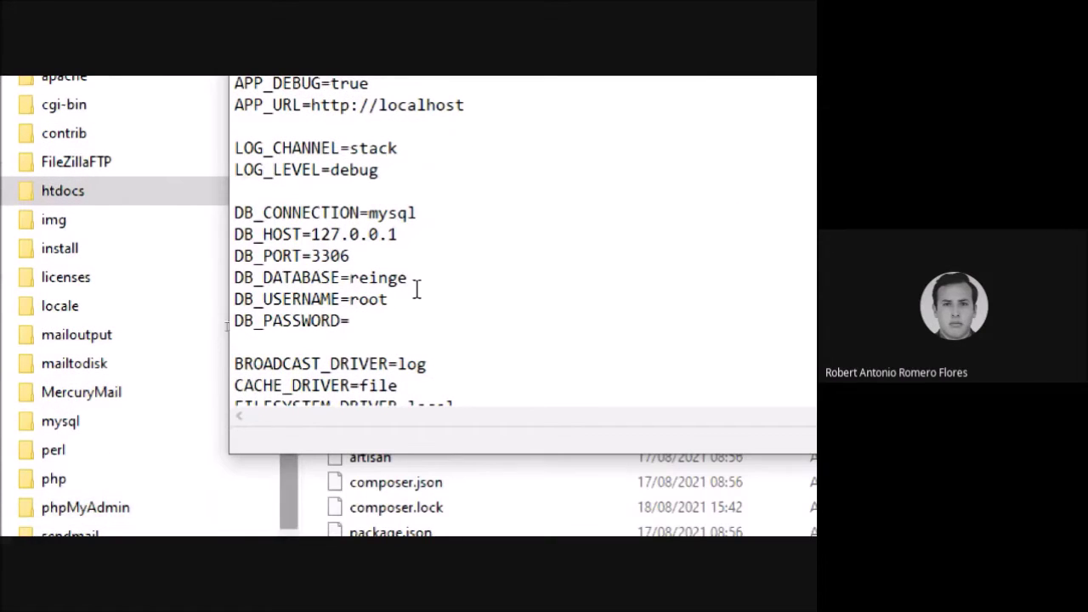
drag(377, 323, 213, 274)
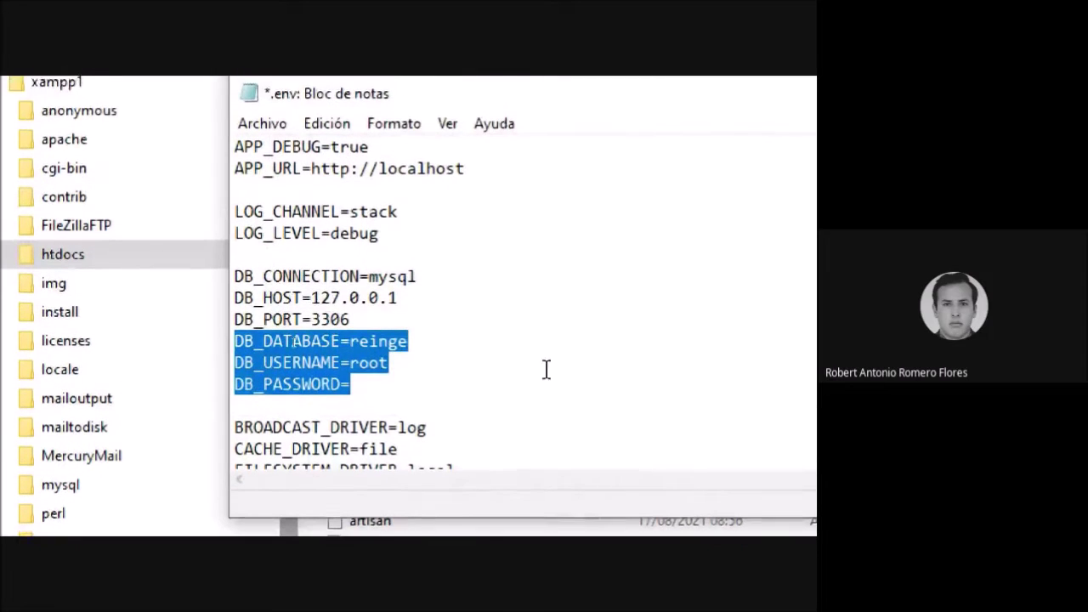
click(380, 377)
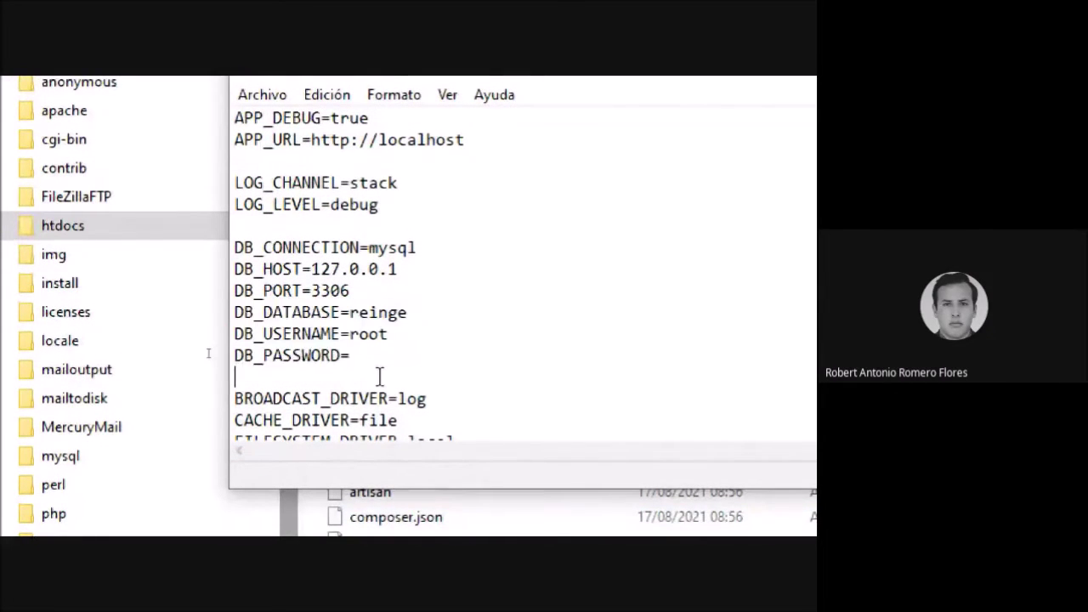
drag(584, 107, 536, 108)
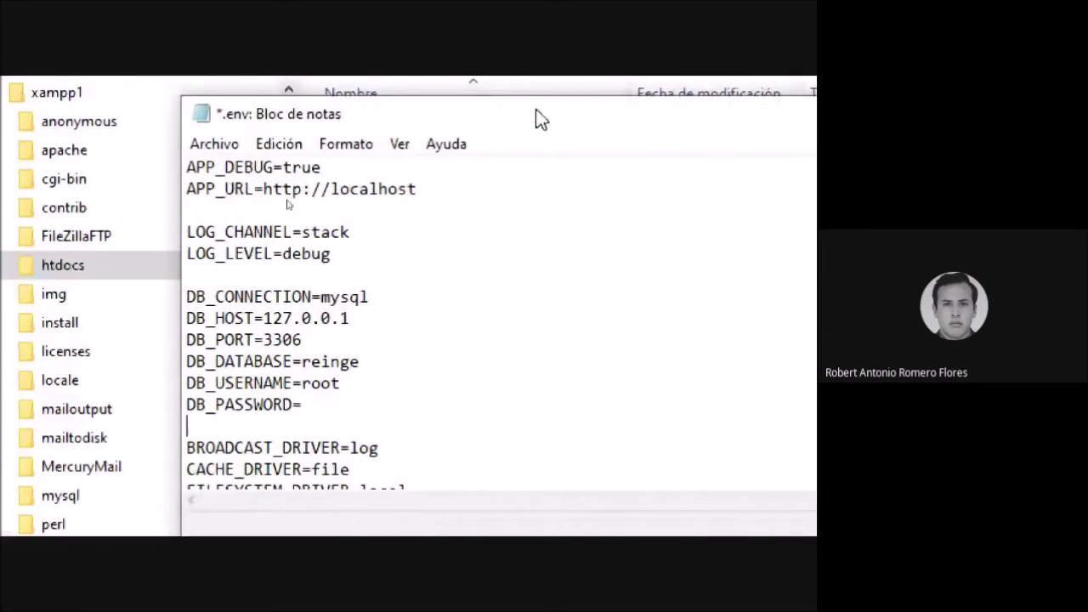
click(234, 147)
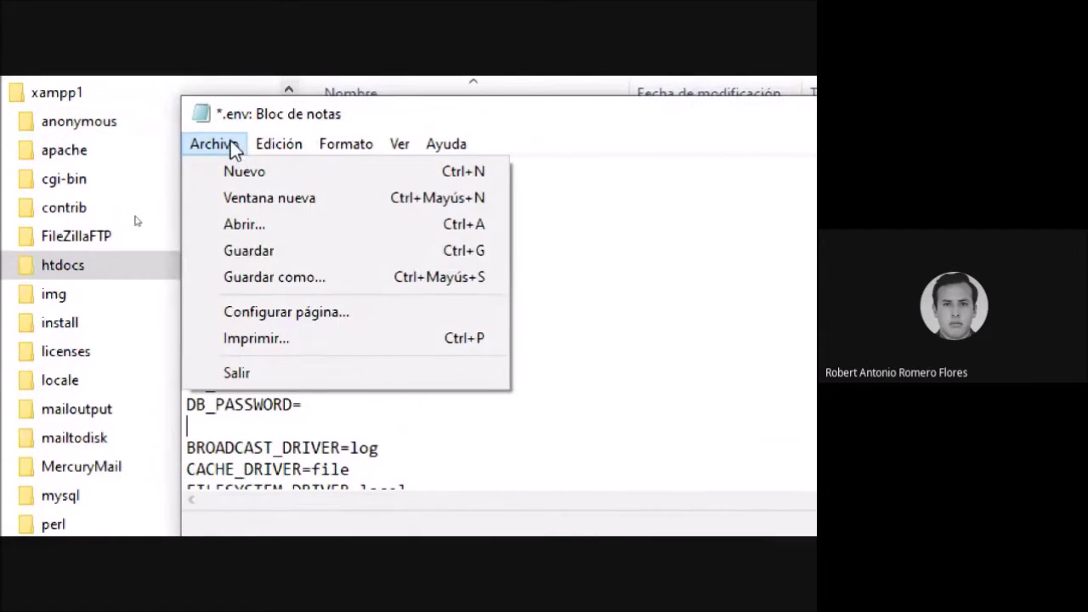
click(342, 253)
drag(530, 129, 187, 136)
double_click(187, 136)
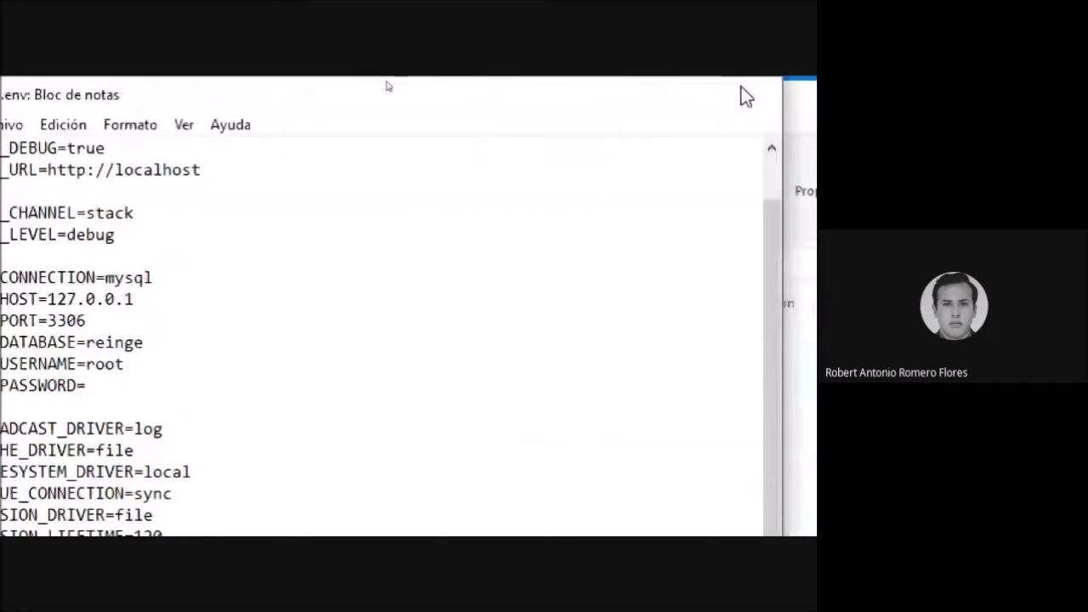
click(748, 96)
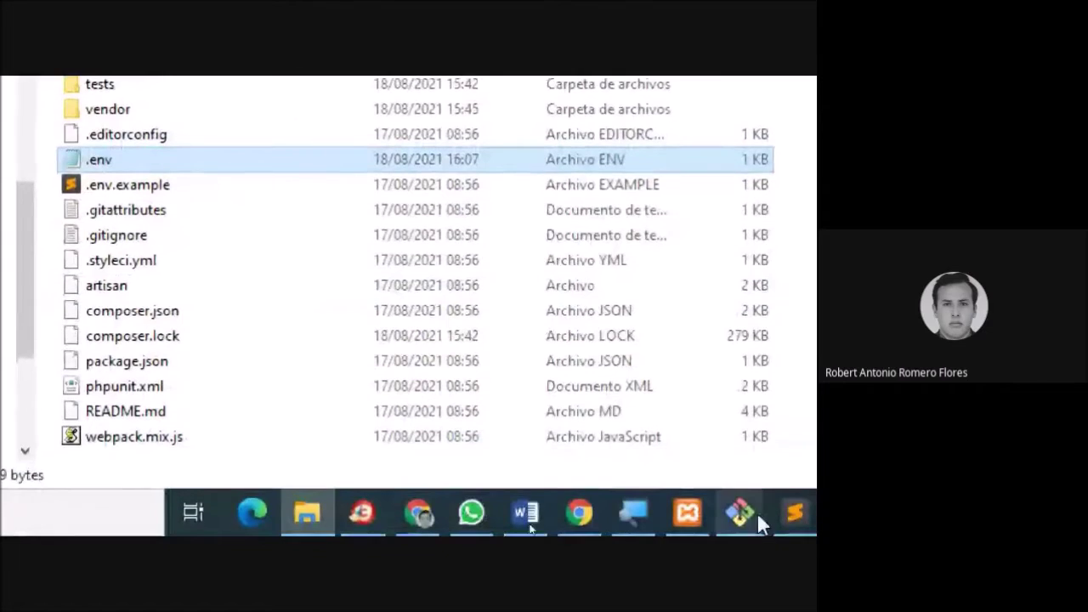
Switch to the Git Bash window at /c/xampp1/htdocs and try to run php artisan tinker.
click(687, 513)
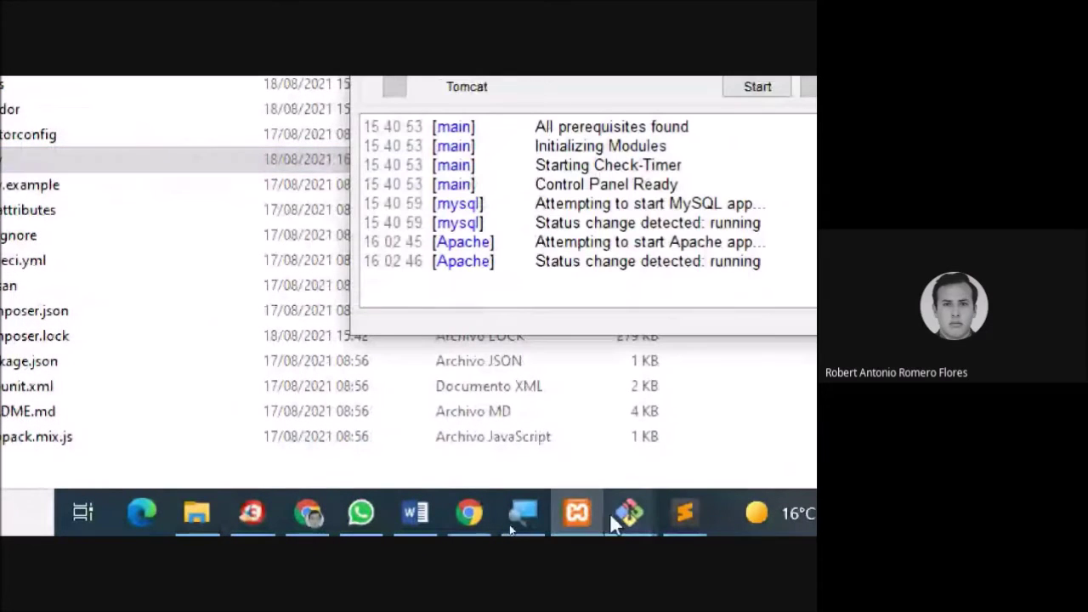
click(586, 515)
mouse_move(627, 509)
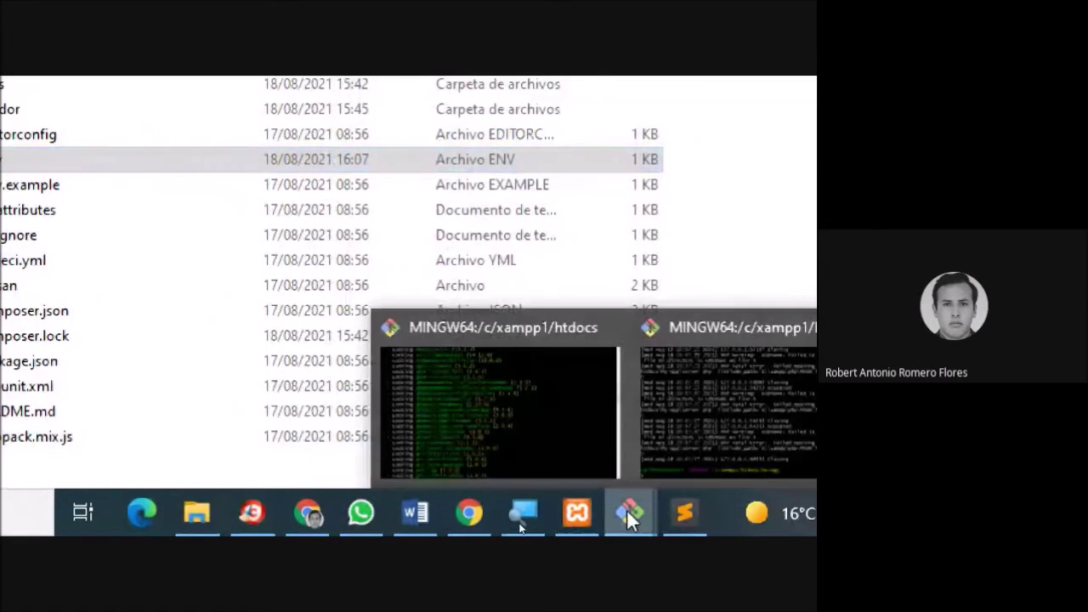
click(504, 337)
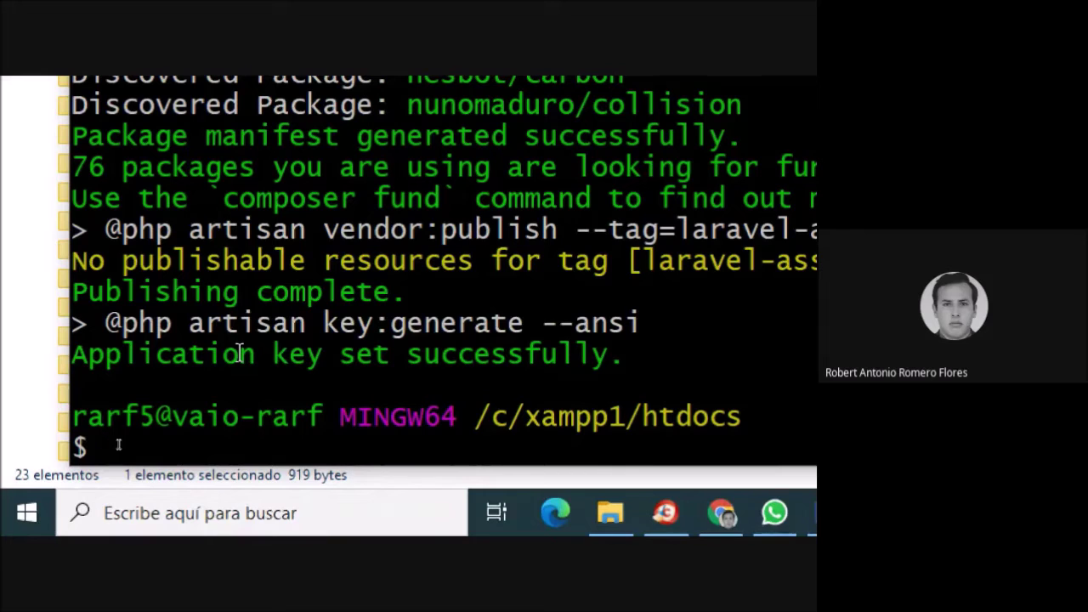
text(php artisan ti)
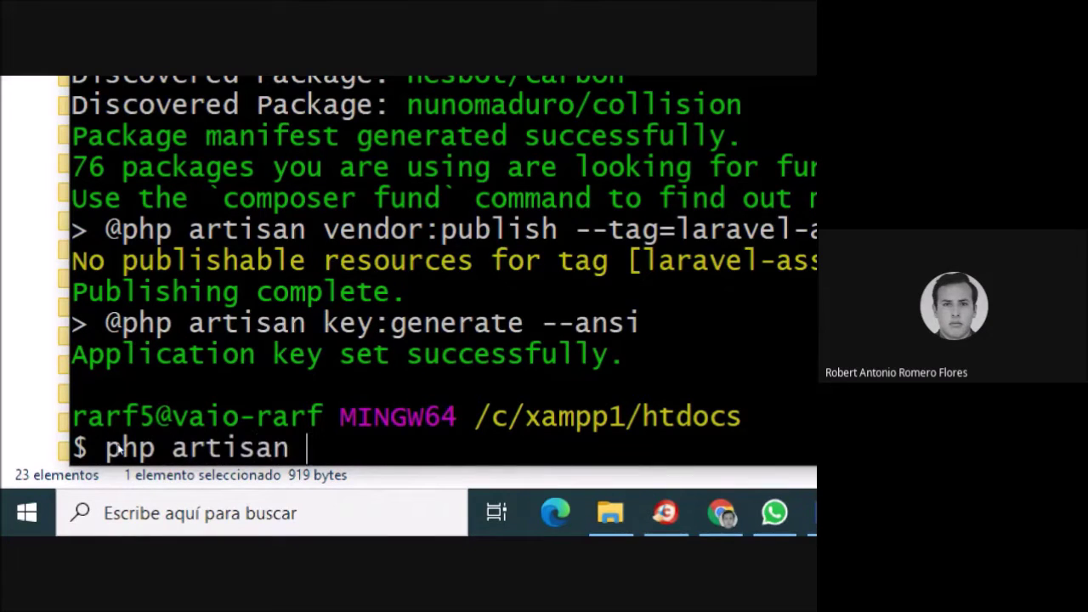
text(nker)
key(Return)
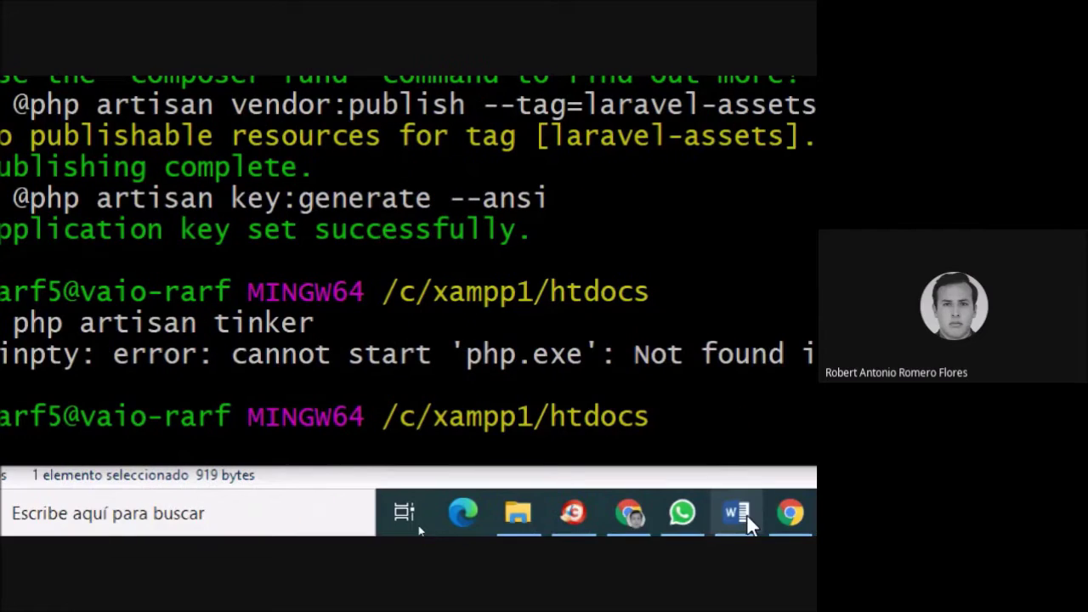
Switch to the Git Bash window at /c/xampp1/htdocs/My-App and try to run php and php artisan tinker.
mouse_move(695, 515)
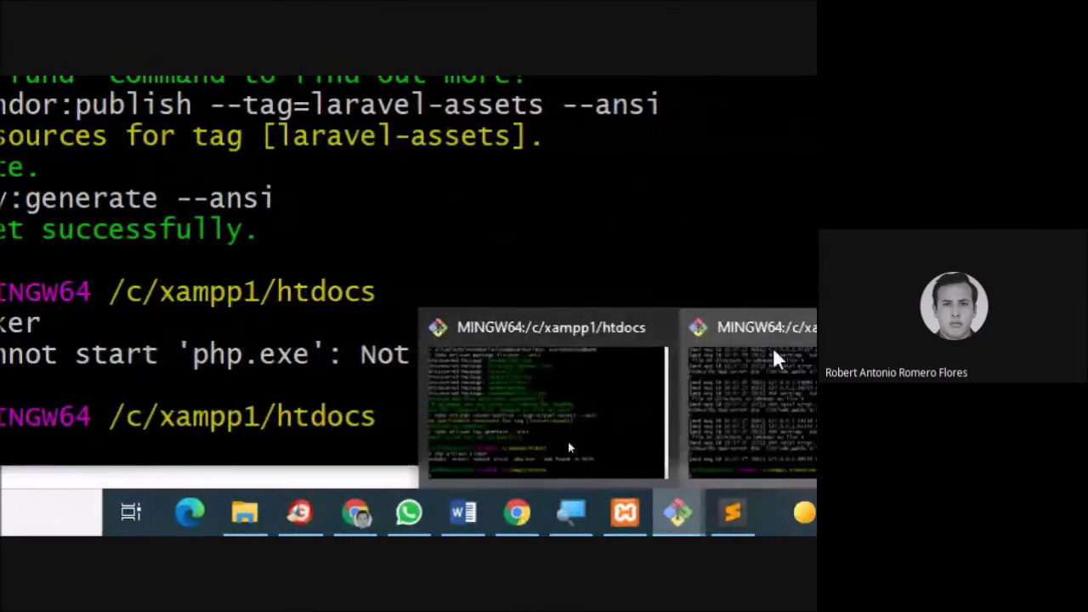
click(773, 347)
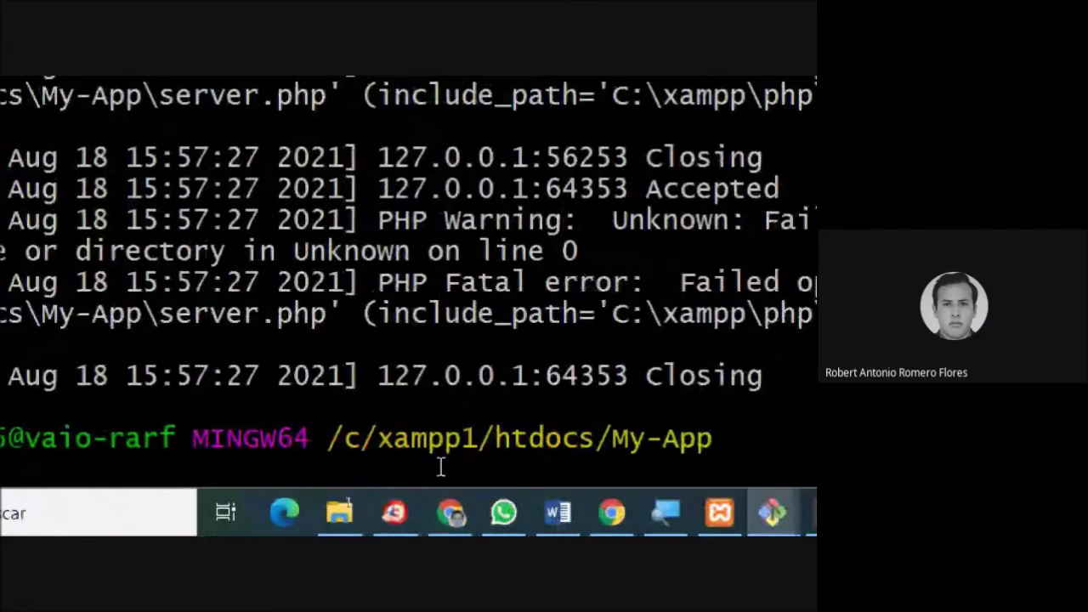
text(php)
key(Return)
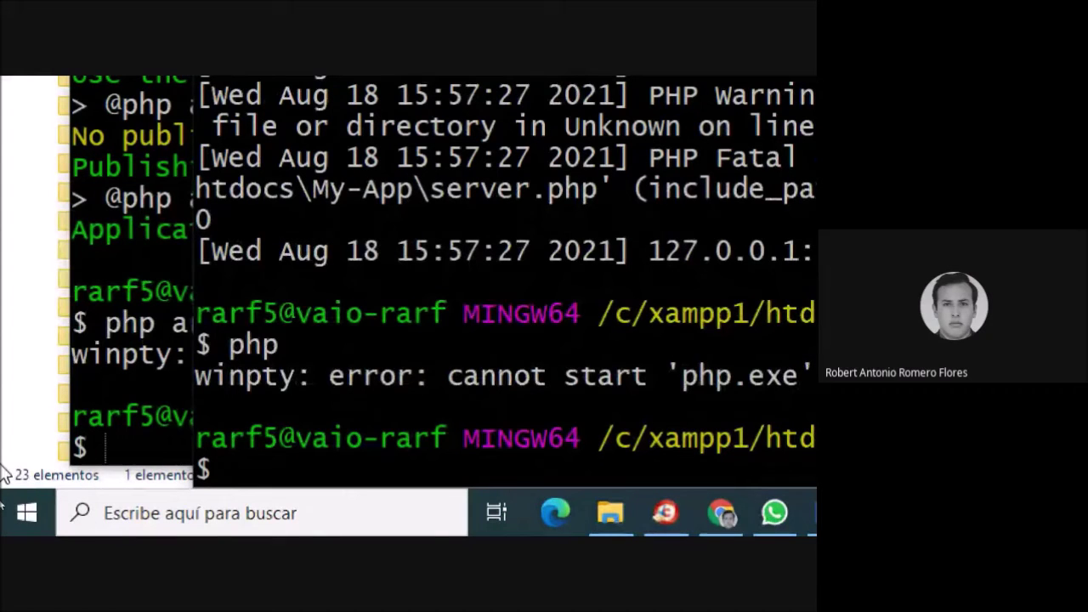
text(php artisa)
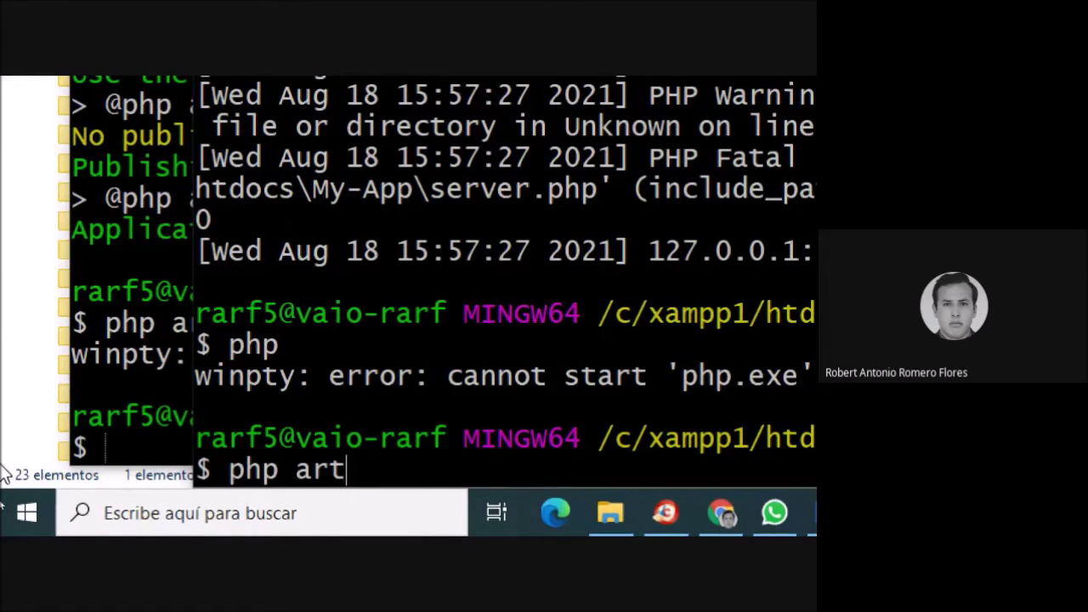
text(n)
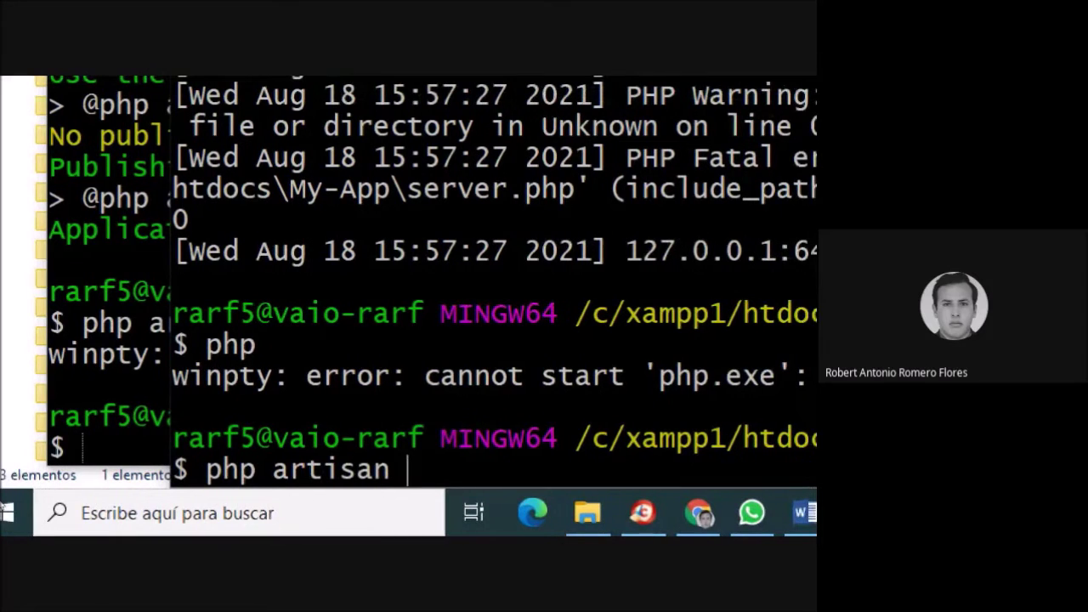
text( tinker)
key(Return)
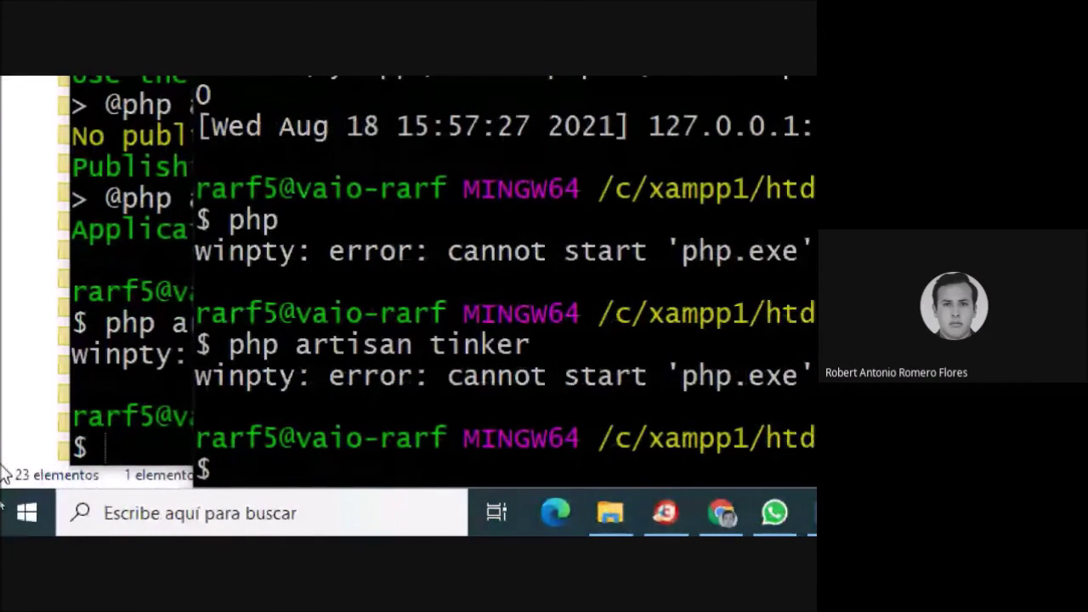
Print the path variable with echo $path, correcting the mistyped echp command.
text(echp )
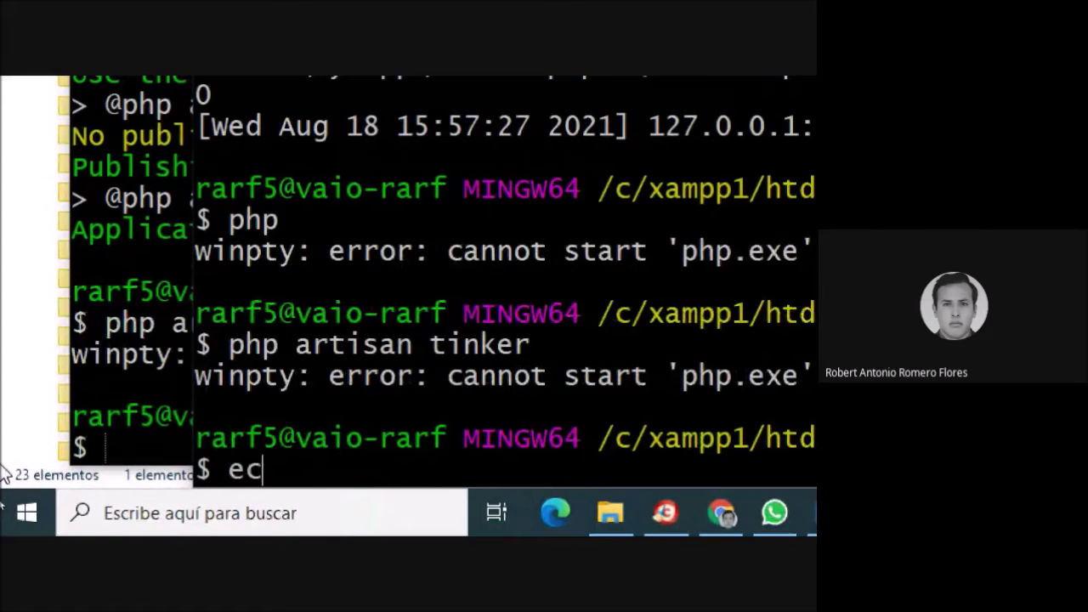
text($path)
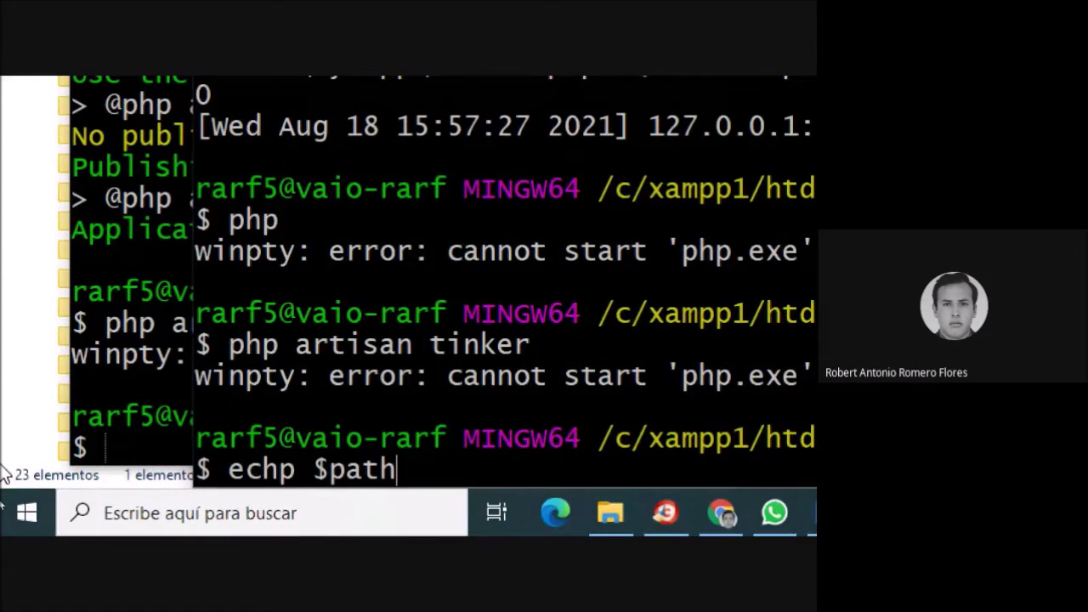
key(Return)
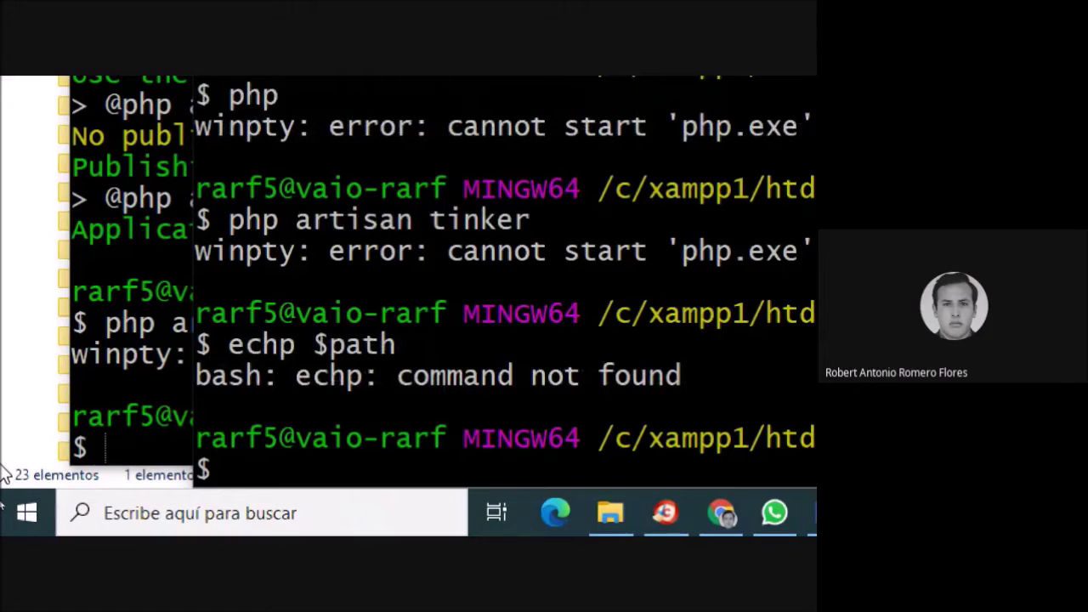
key(Up)
key(Left)
key(Left)
key(Left)
key(Left)
key(Left)
key(Left)
key(BackSpace)
text(o)
key(Return)
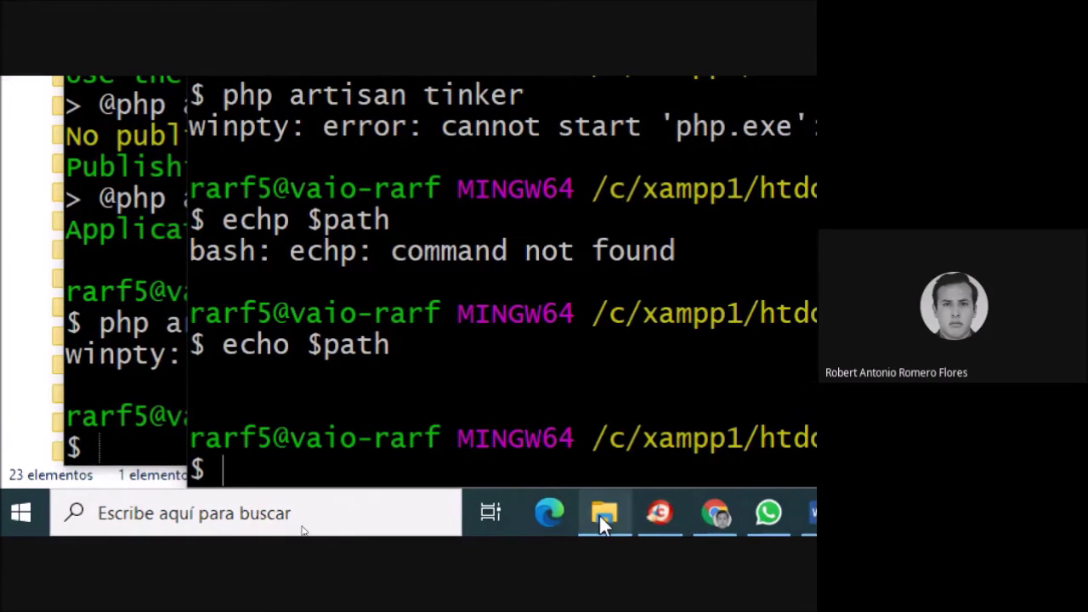
Switch to File Explorer, move the xampp folder from drive D: to drive C:, and reduce the magnifier to 100%.
click(600, 516)
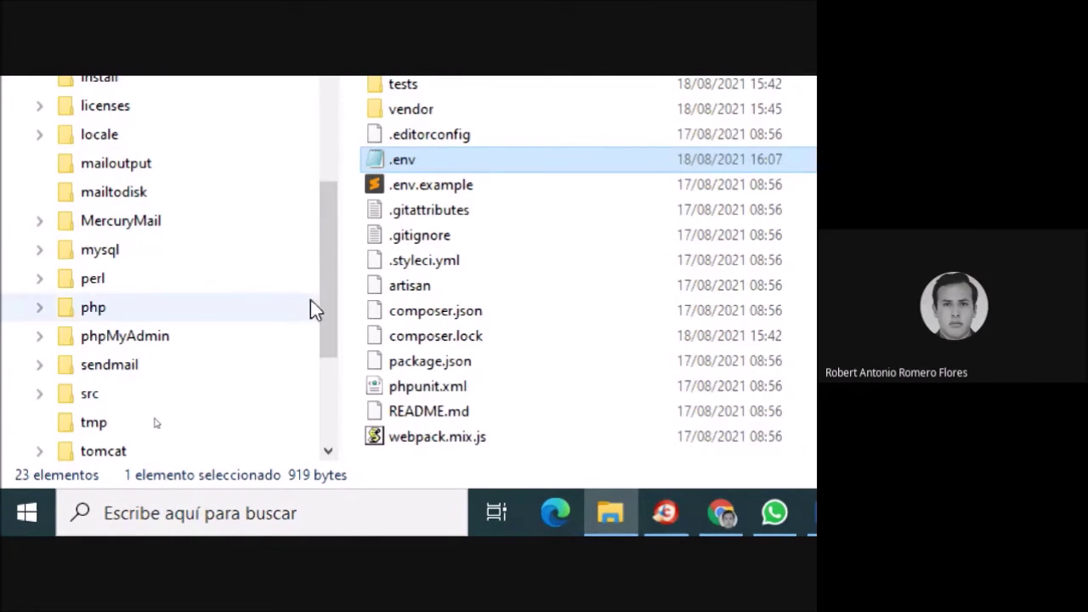
drag(329, 255, 348, 60)
mouse_move(348, 111)
mouse_down()
mouse_move(355, 119)
mouse_move(344, 106)
mouse_up()
click(19, 138)
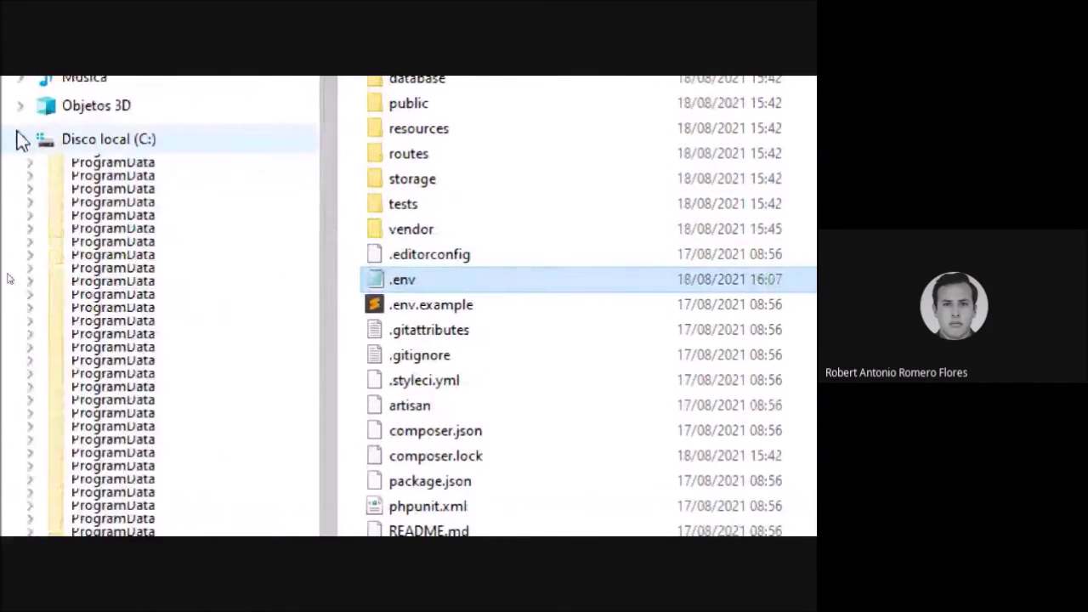
click(67, 388)
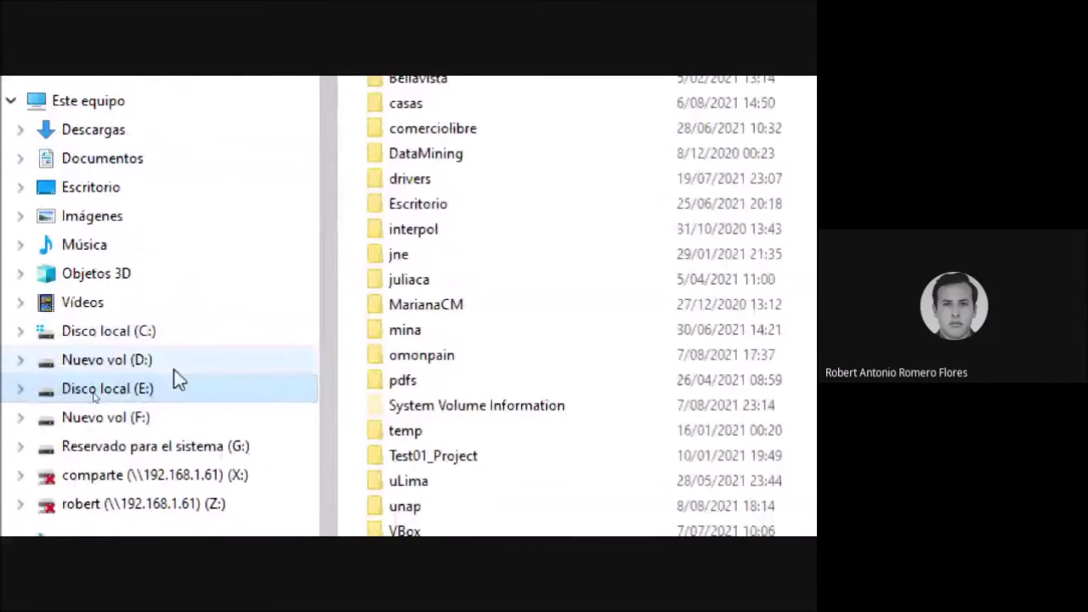
click(109, 364)
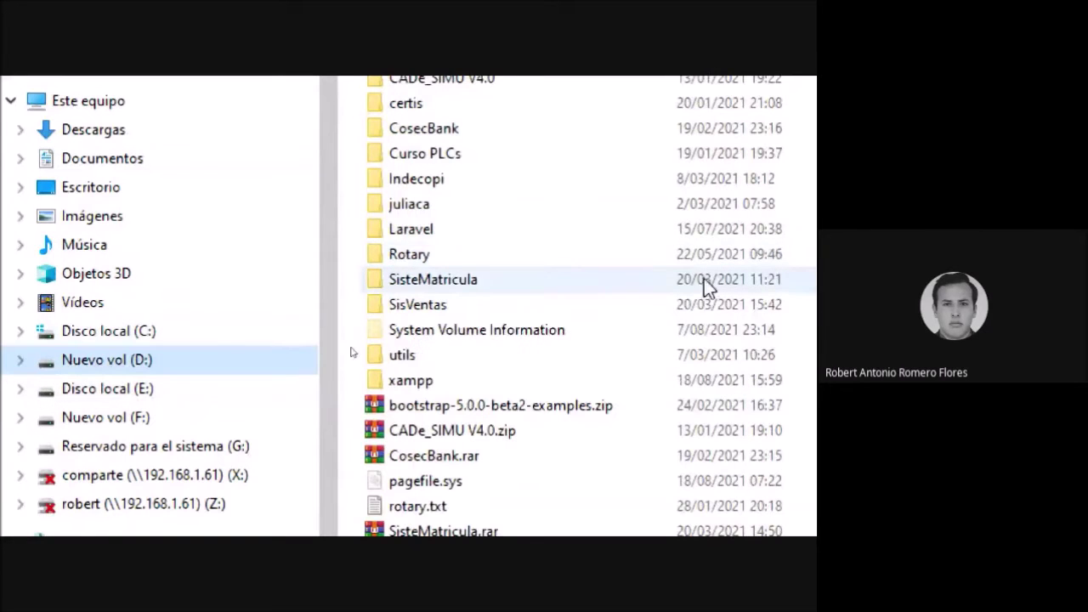
click(442, 382)
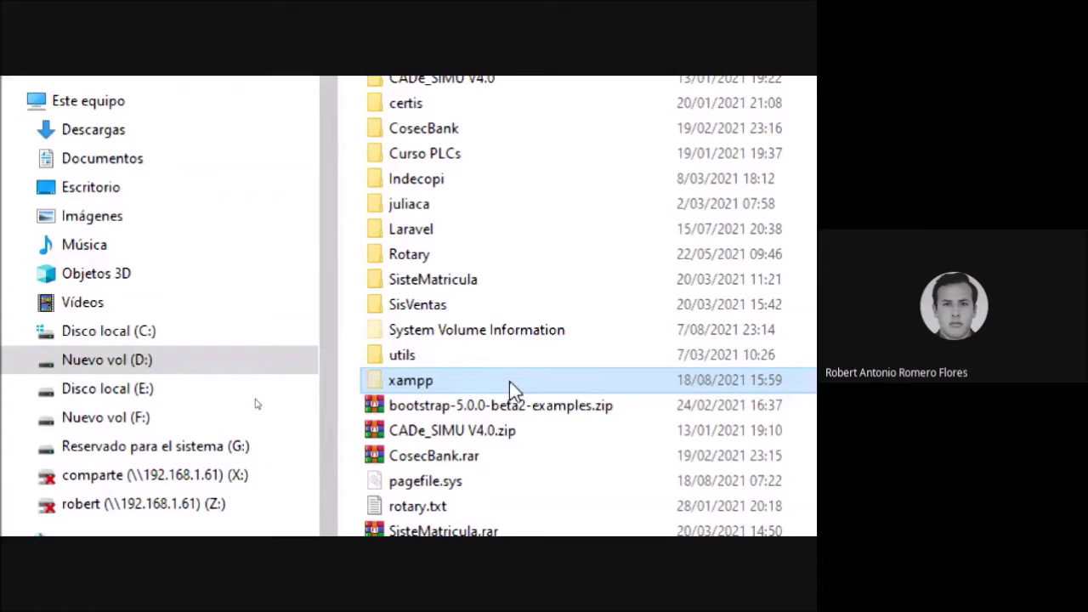
click(142, 337)
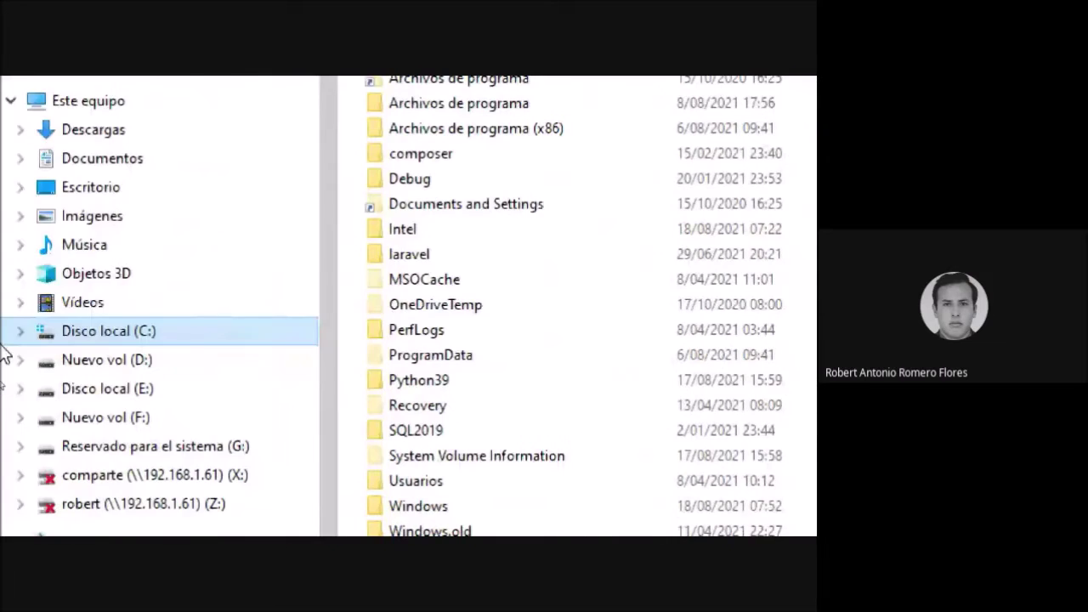
key(ctrl+v)
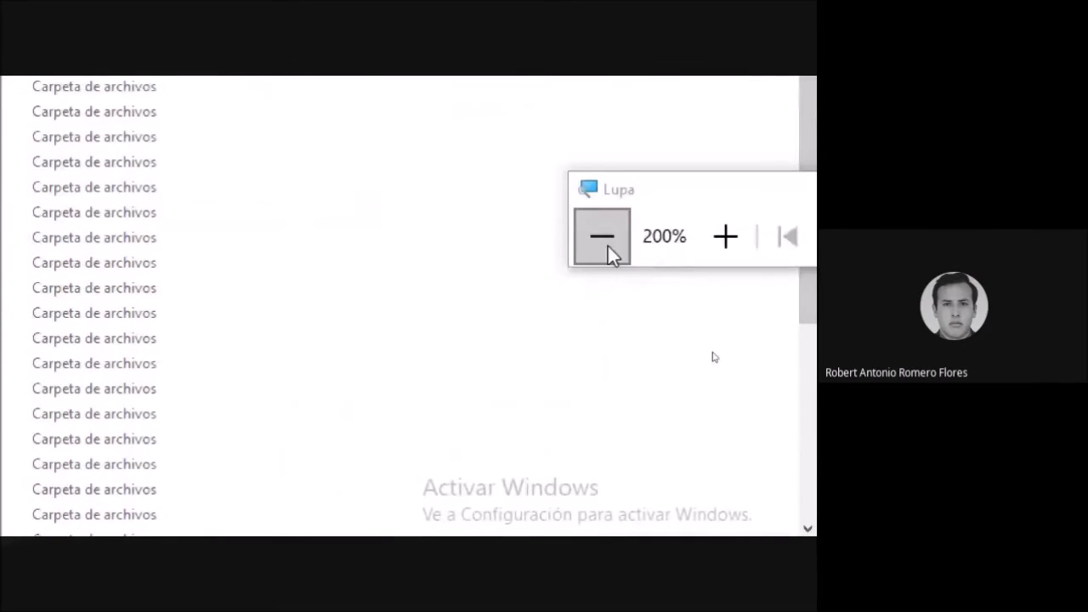
click(612, 244)
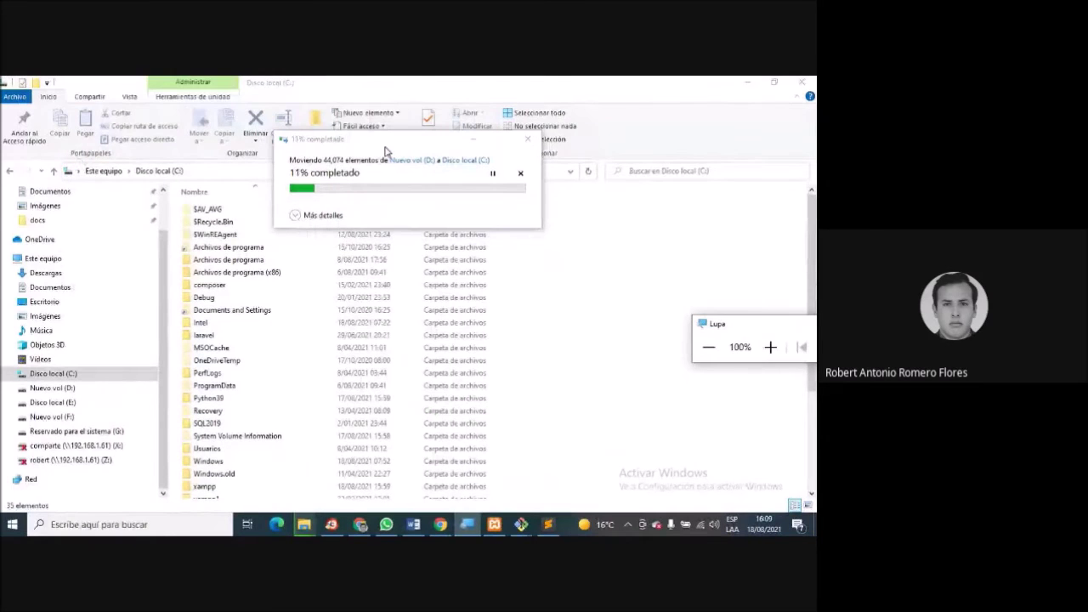
drag(384, 150, 539, 198)
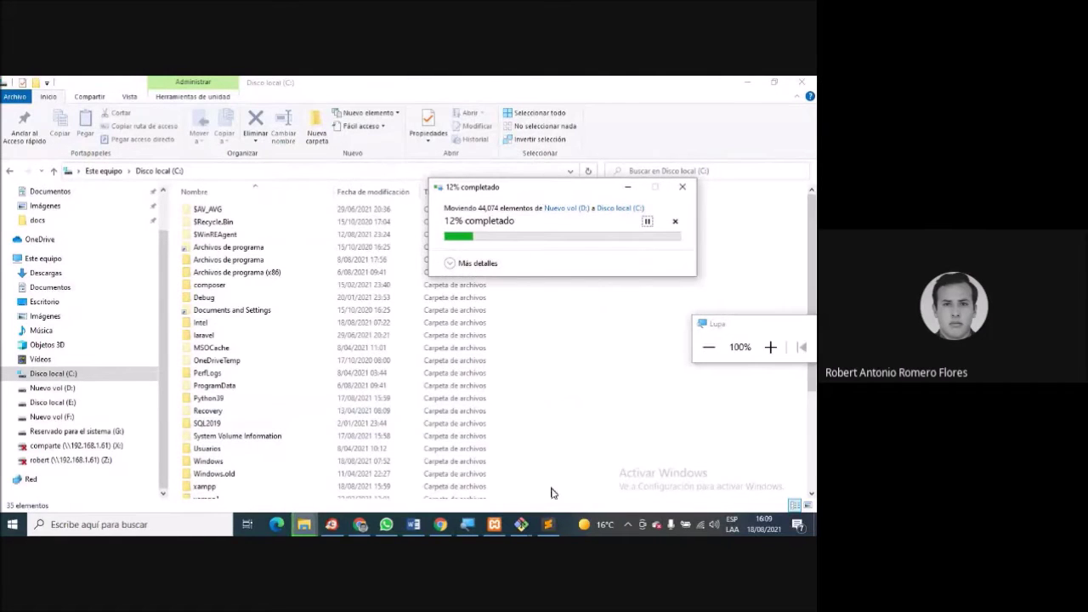
Switch to the Git Bash window at /c/xampp1/htdocs, test the php command and list the folder's contents with dir.
click(521, 525)
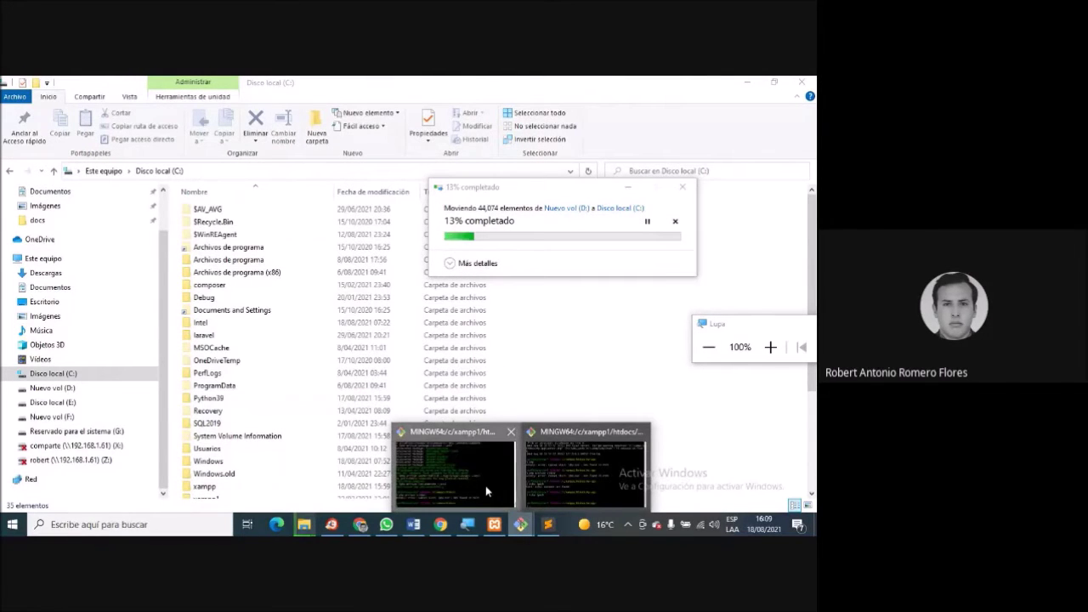
click(485, 485)
text(php)
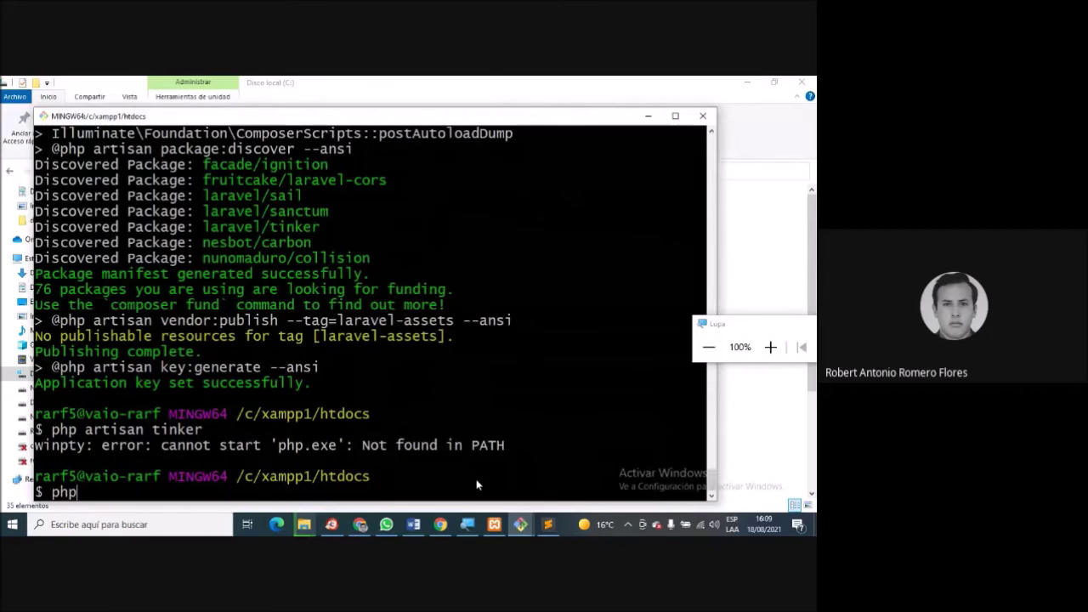
key(Return)
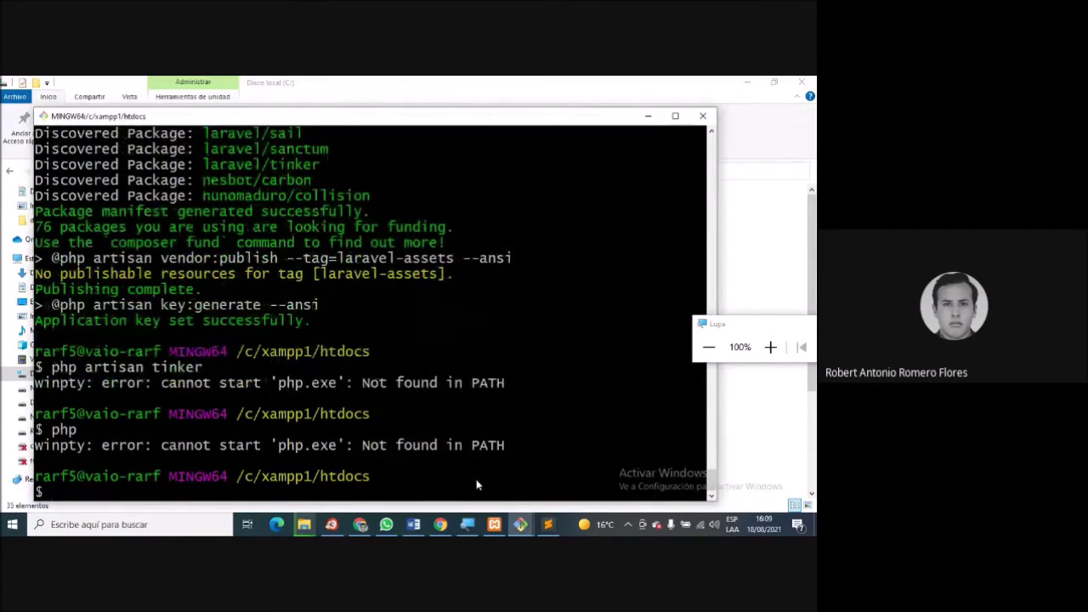
text(cd m)
key(BackSpace)
key(BackSpace)
key(BackSpace)
key(BackSpace)
text(dir)
key(Return)
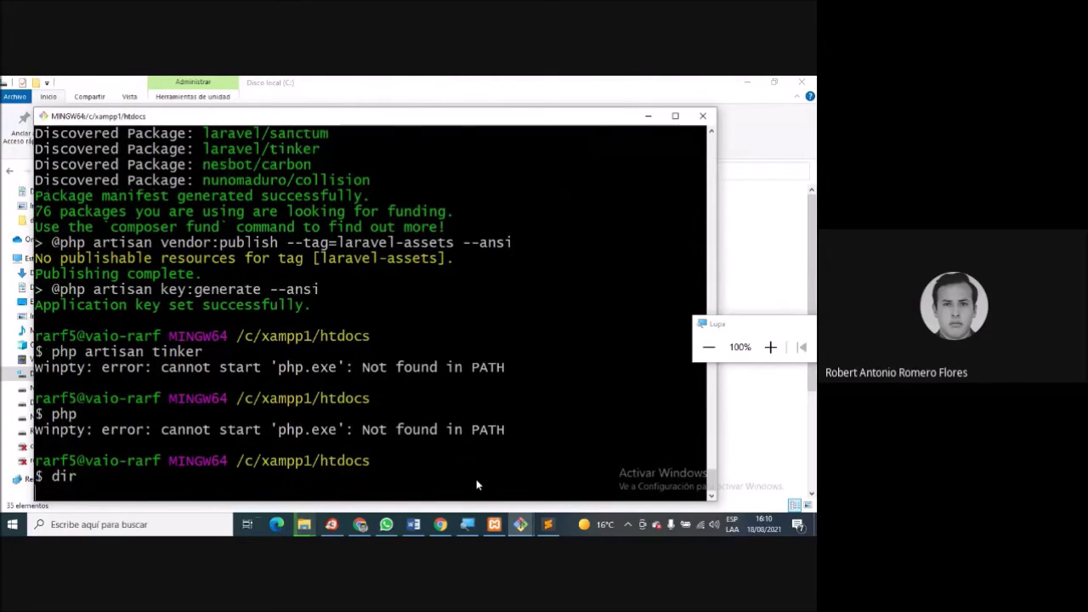
Change into the My-App directory and test the php command there.
text(cd m)
key(Tab)
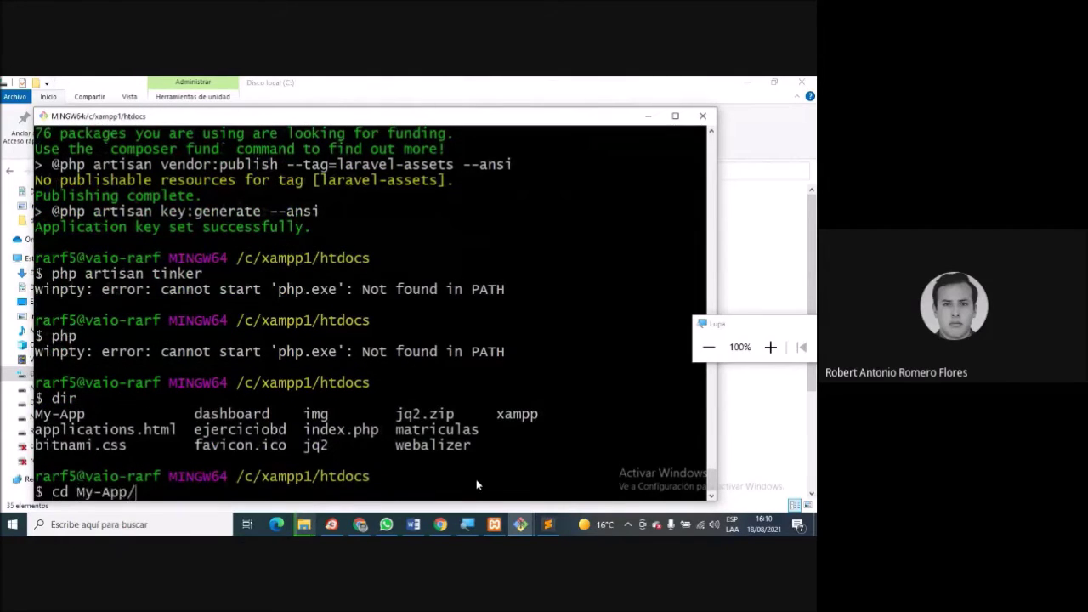
key(Return)
text(dir)
key(BackSpace)
key(BackSpace)
key(BackSpace)
text(php)
key(Return)
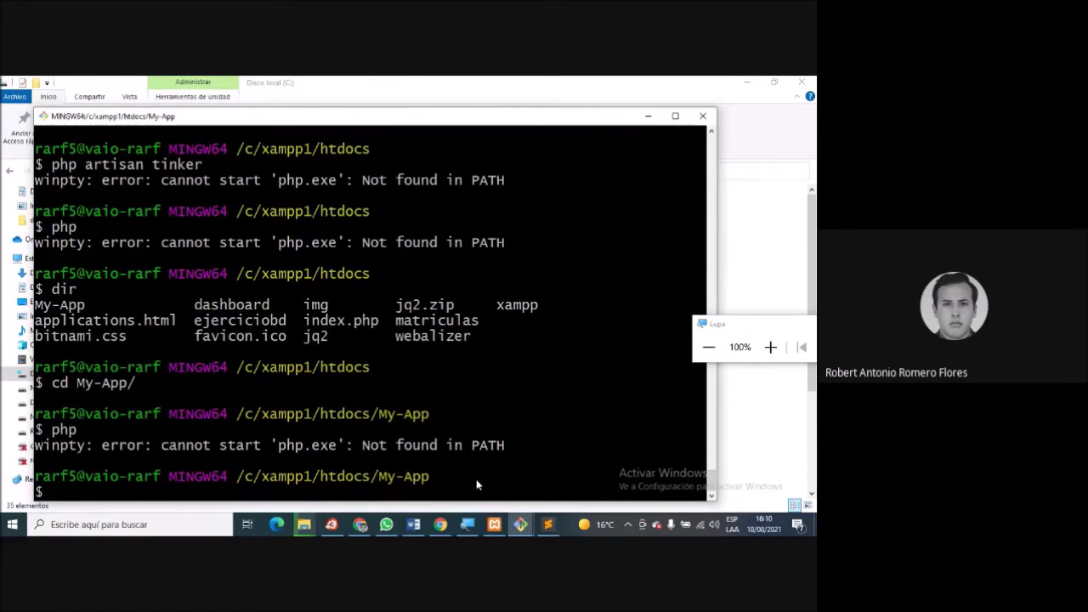
Go up two directories to /c/xampp1, list its contents and test the php command there.
text(cd ..)
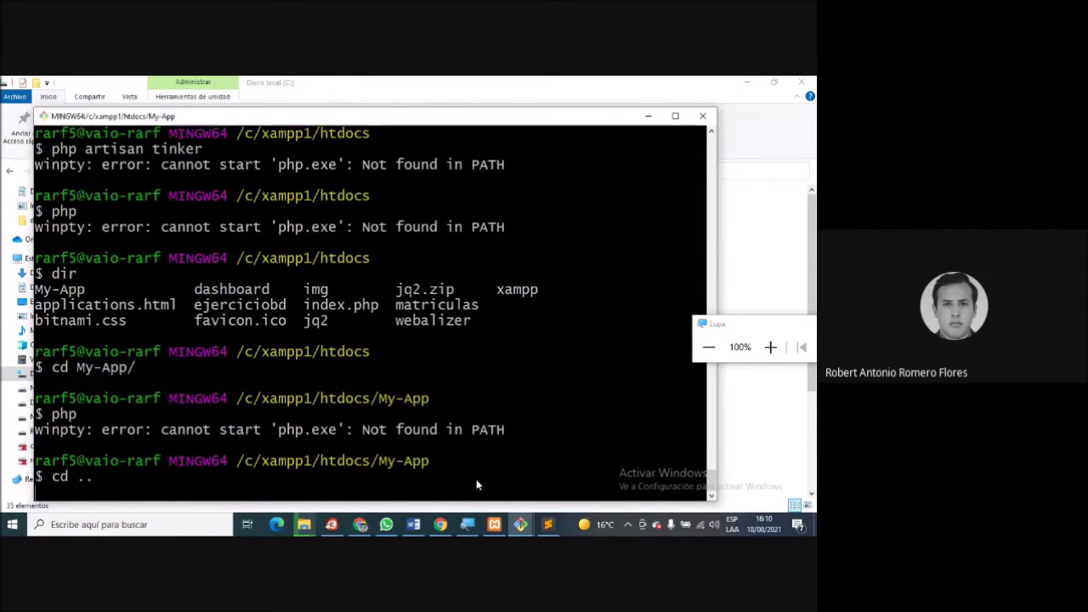
key(Return)
text(cd ..)
key(Return)
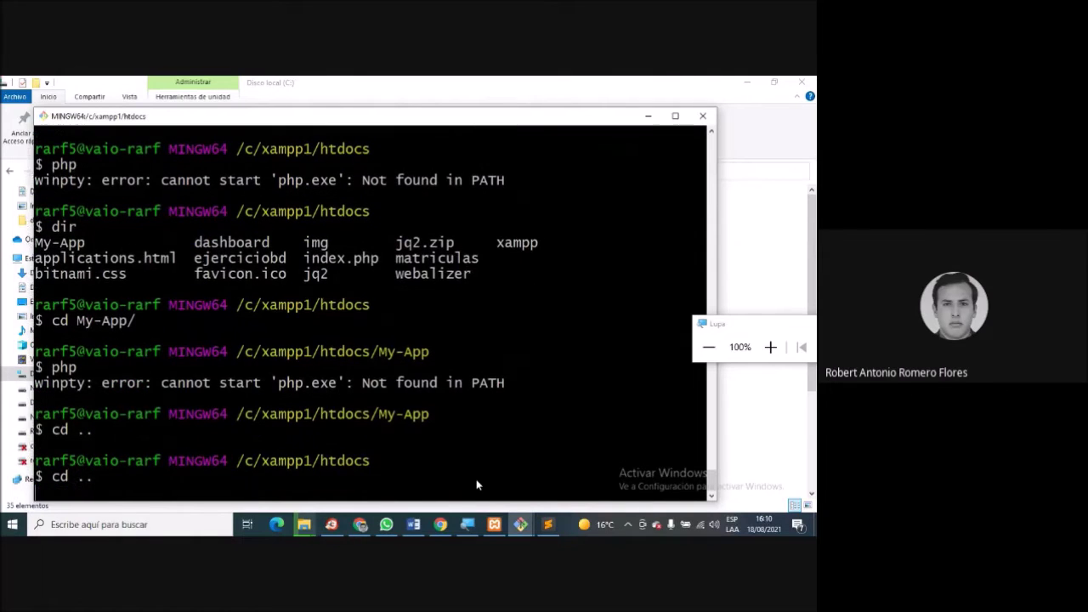
text(dir)
key(Return)
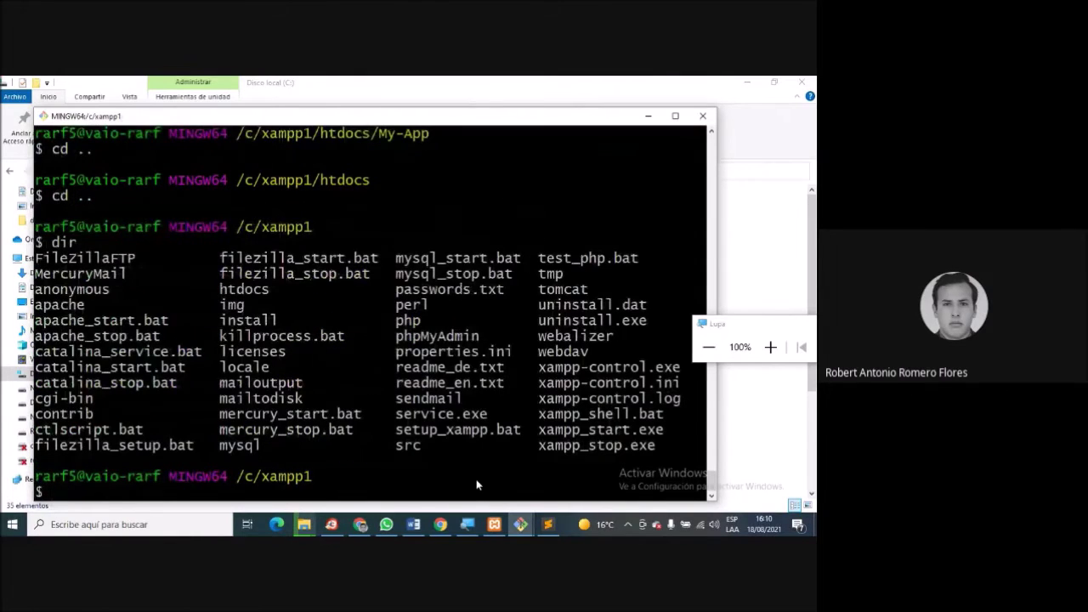
text(php)
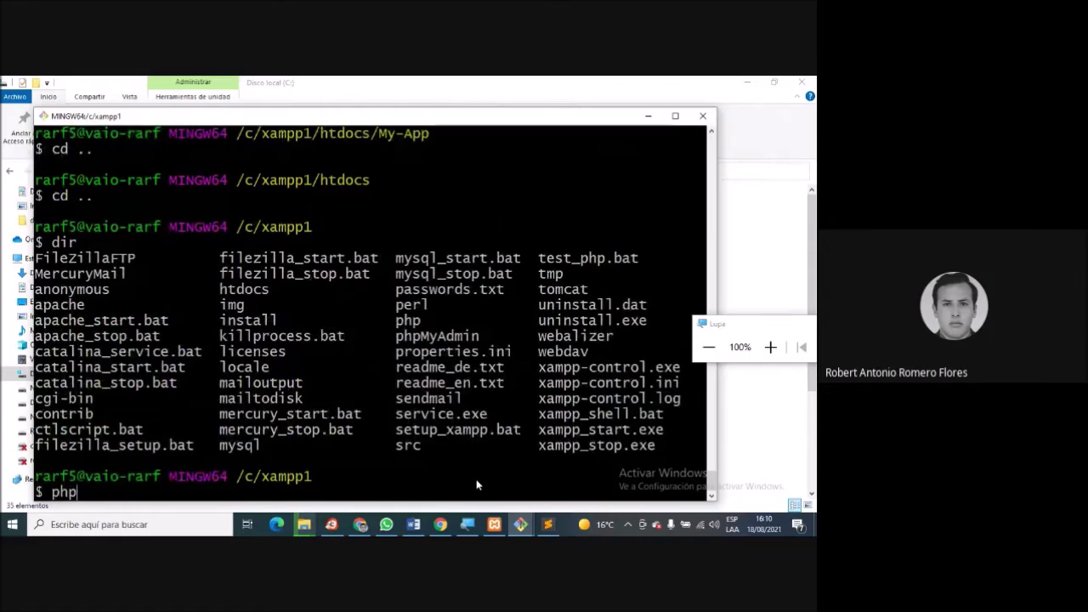
key(Return)
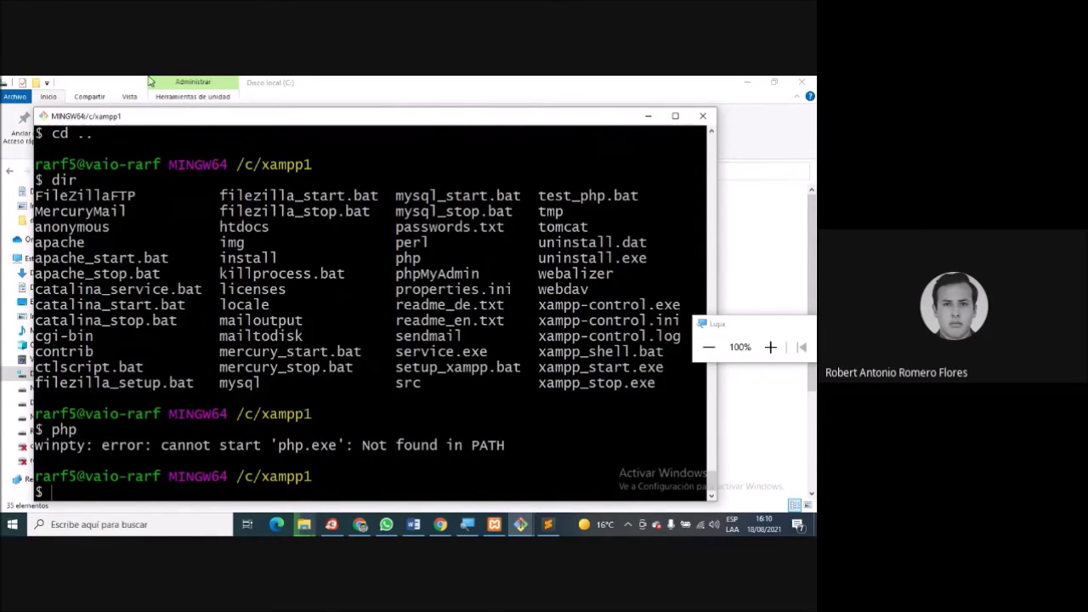
Switch to File Explorer and search drive C: for php*.
click(110, 80)
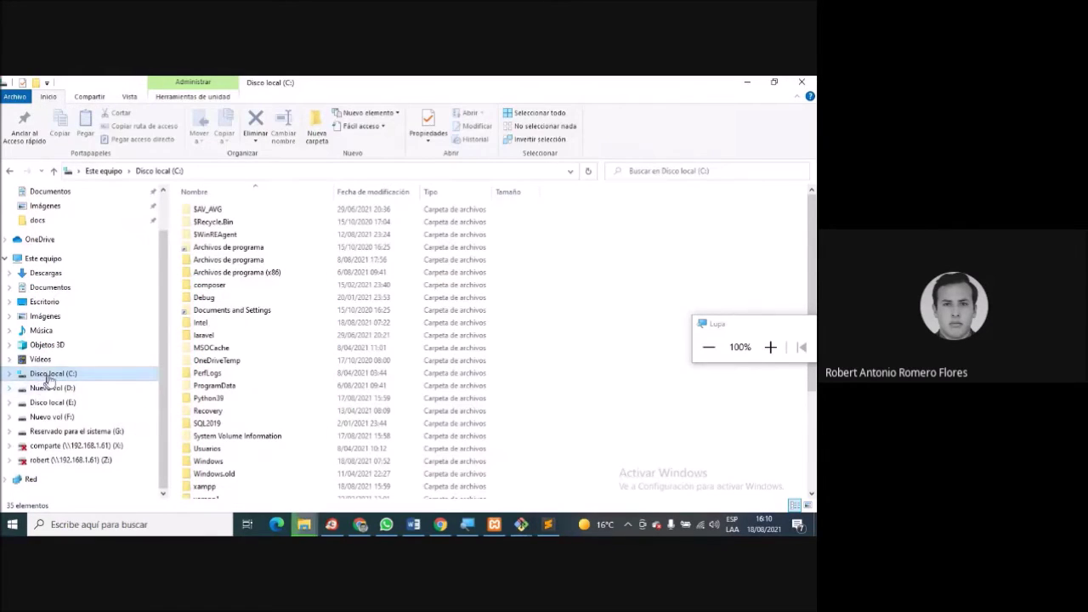
click(10, 374)
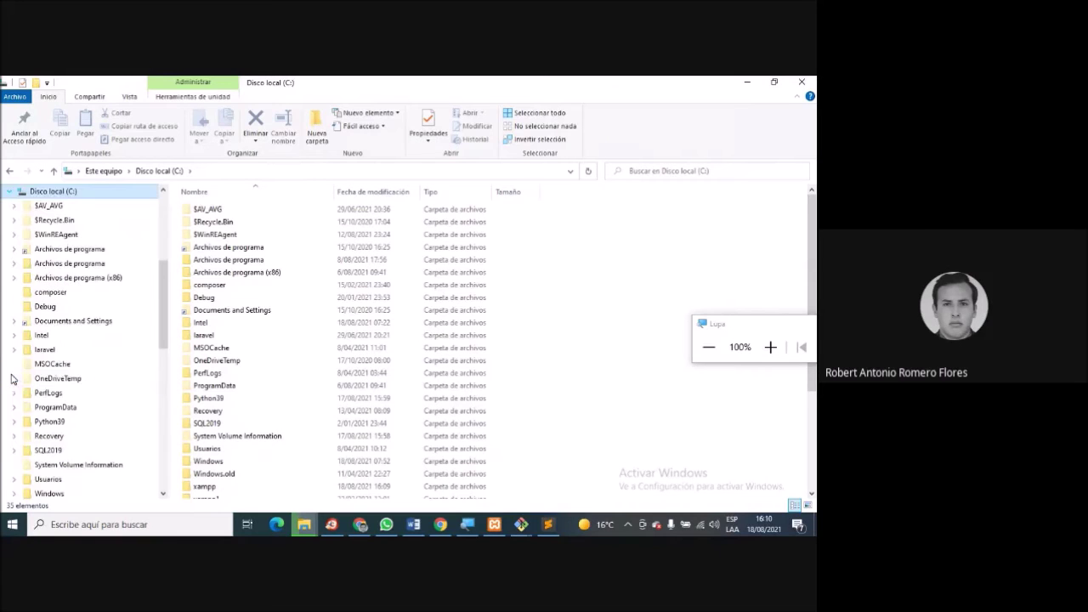
click(658, 173)
text(php)
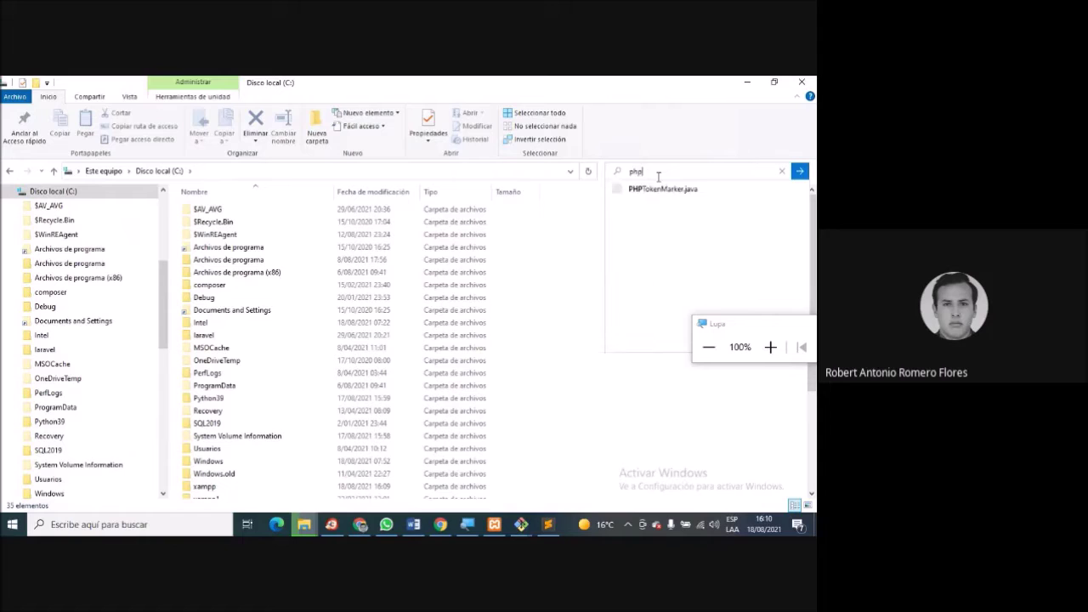
text(*)
key(Return)
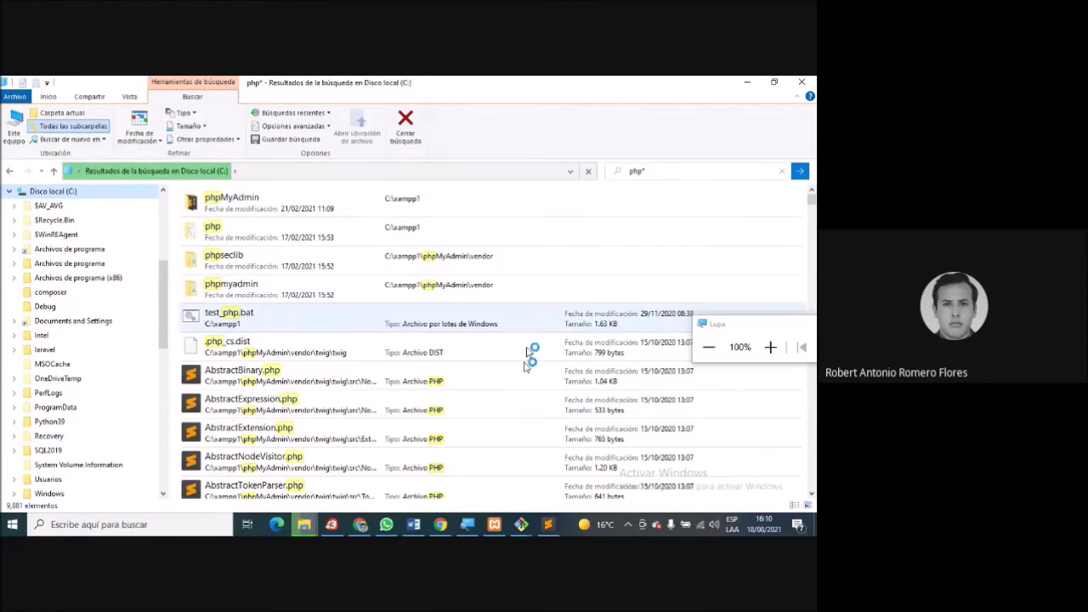
click(182, 525)
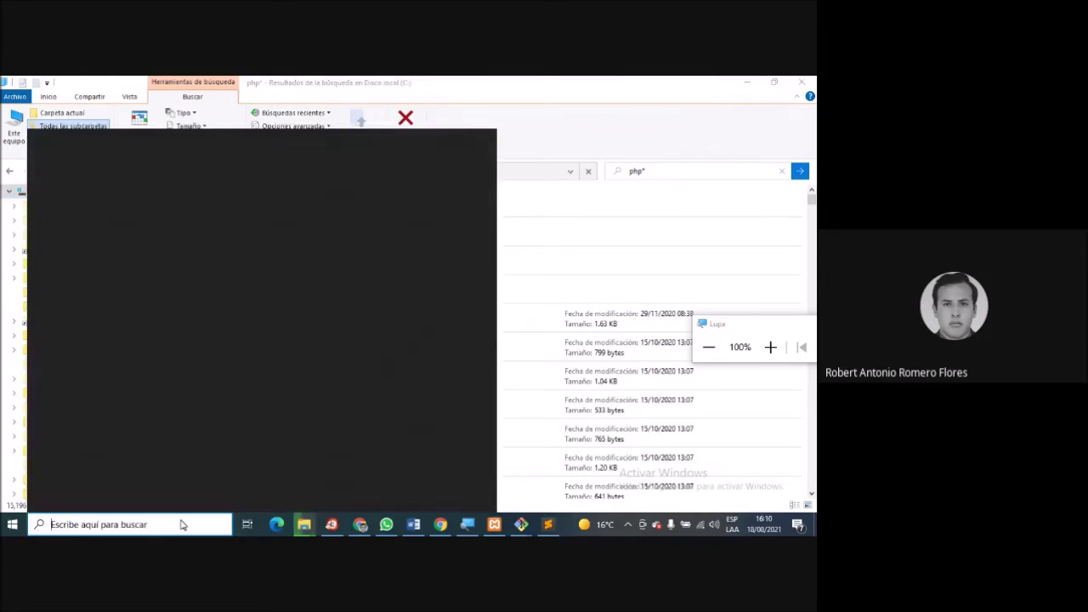
text(cntro)
key(BackSpace)
key(BackSpace)
key(BackSpace)
key(BackSpace)
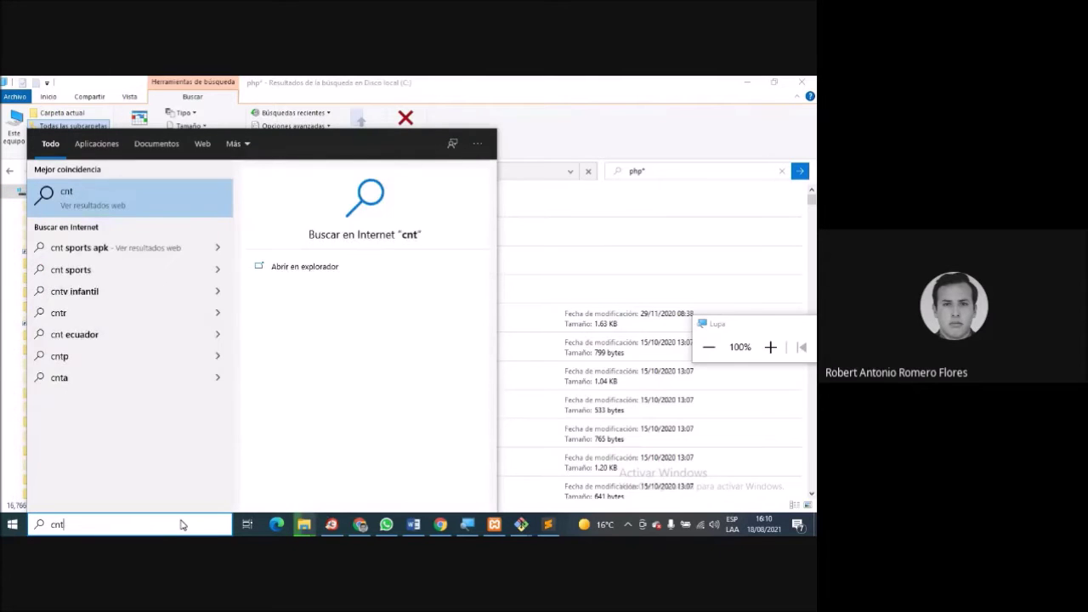
text(ontrol)
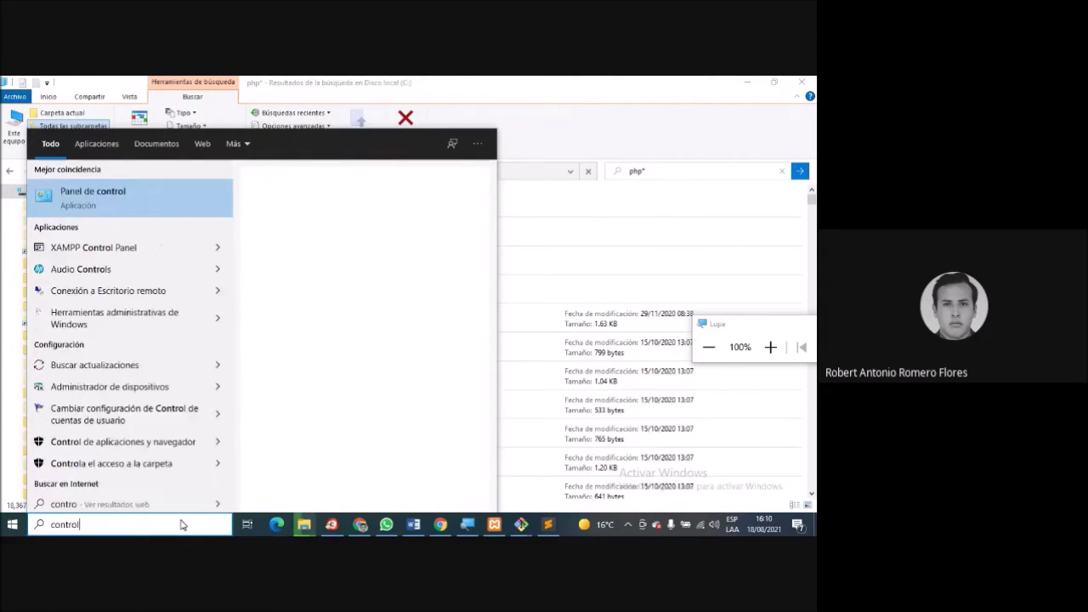
key(Return)
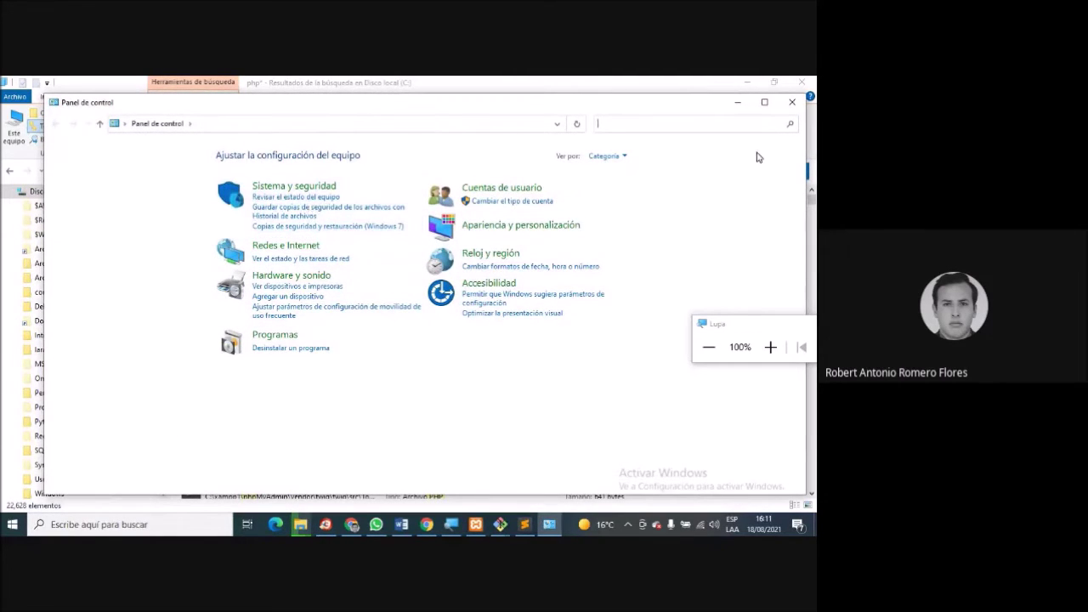
click(793, 105)
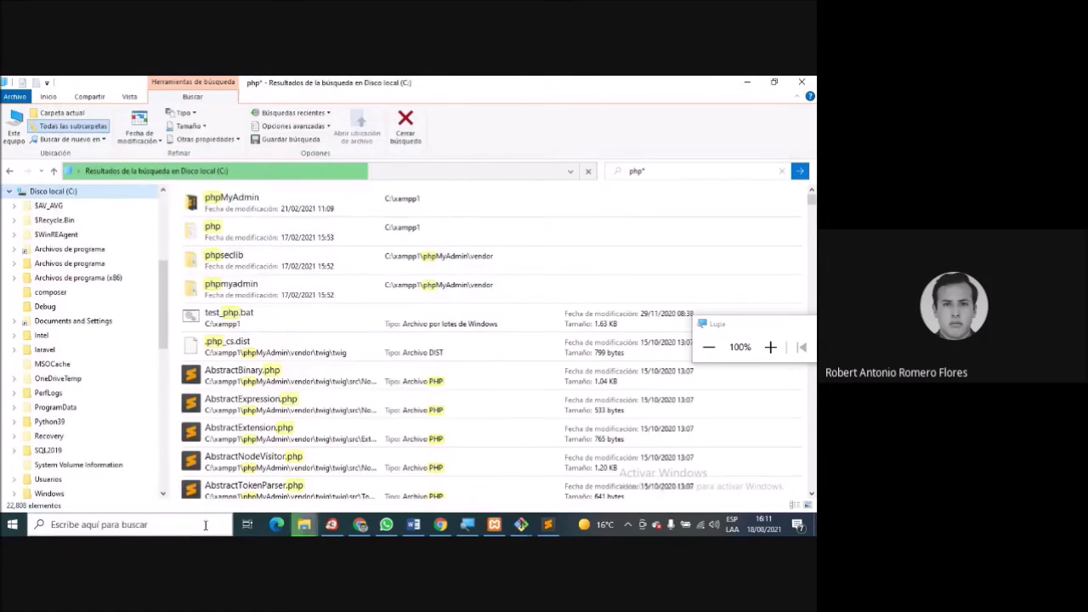
Open the properties of Este equipo, look through the Acerca de page down to the related settings, and close it.
click(204, 524)
text(mi pc)
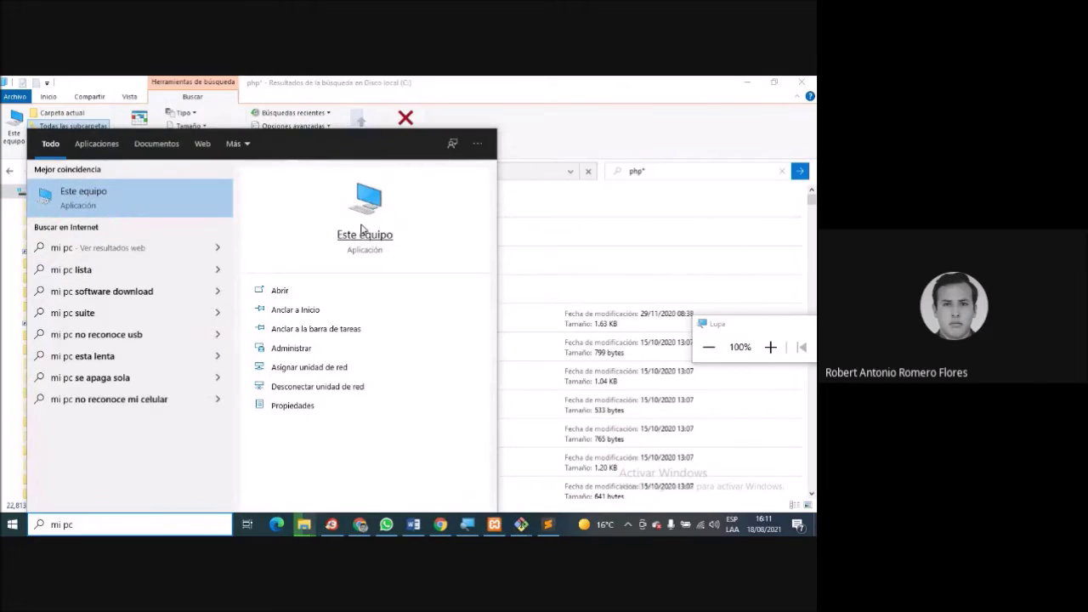
right_click(104, 204)
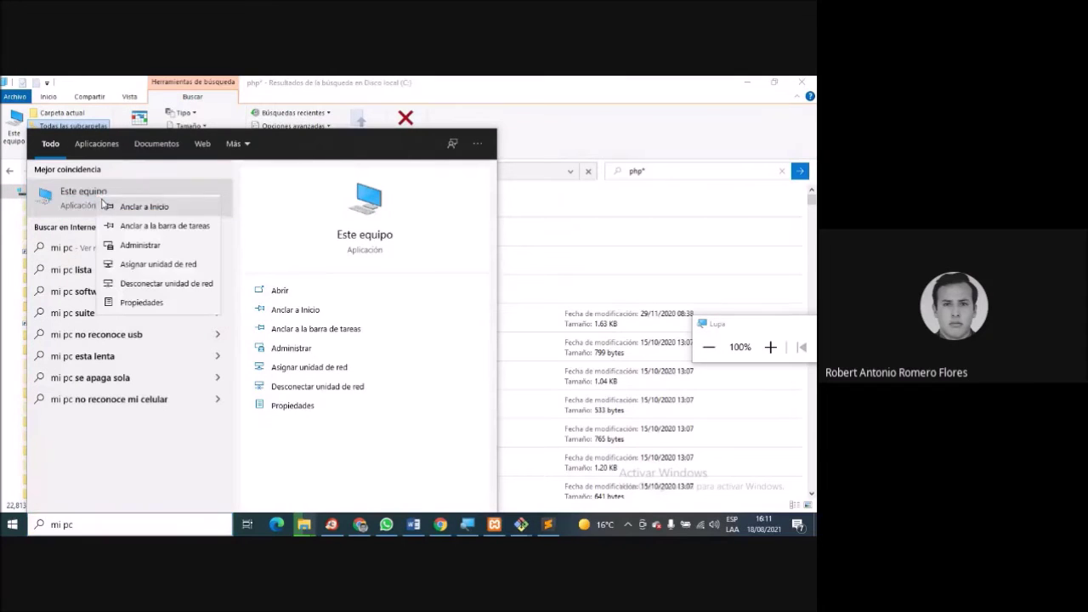
click(176, 301)
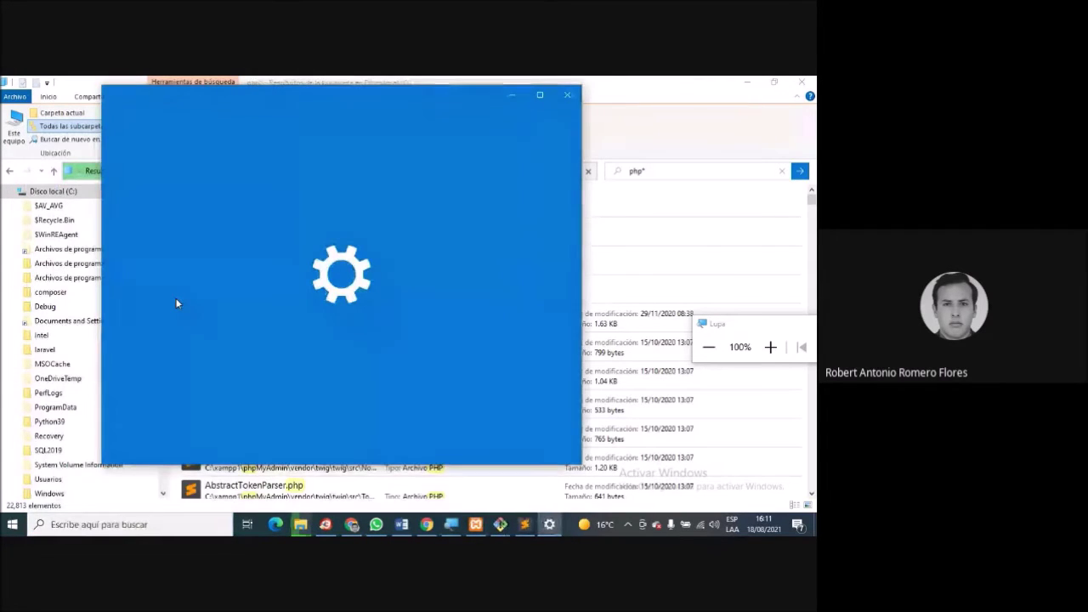
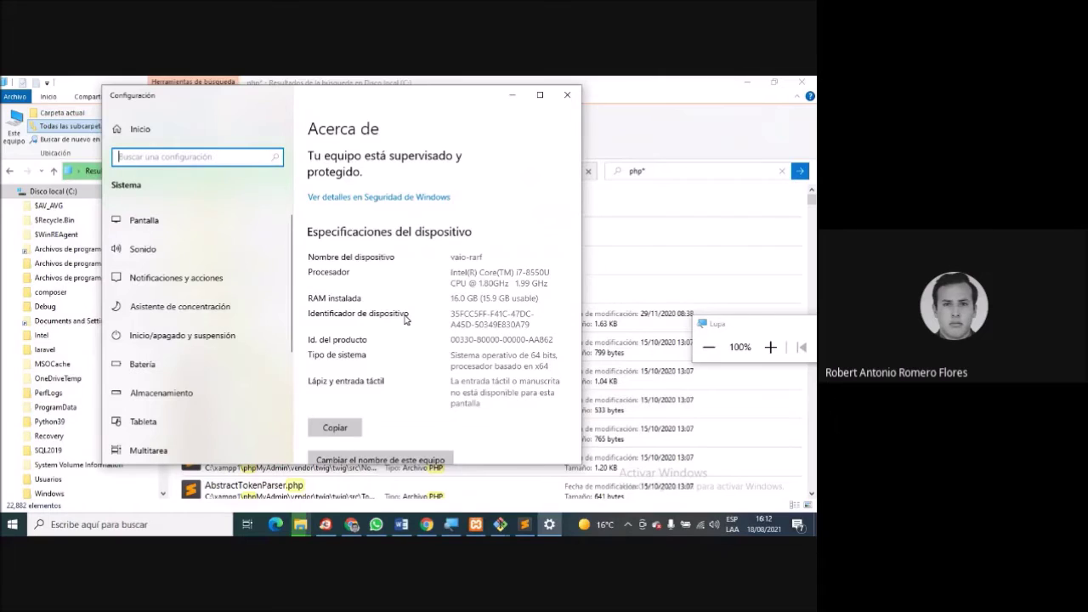
scroll(405, 319, down, 4)
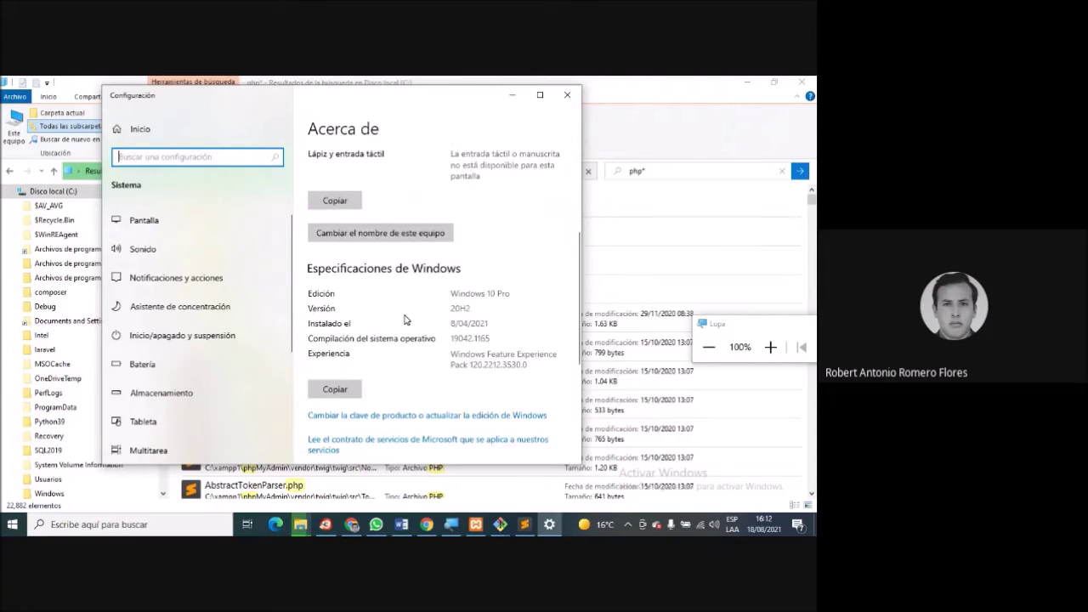
scroll(405, 319, down, 5)
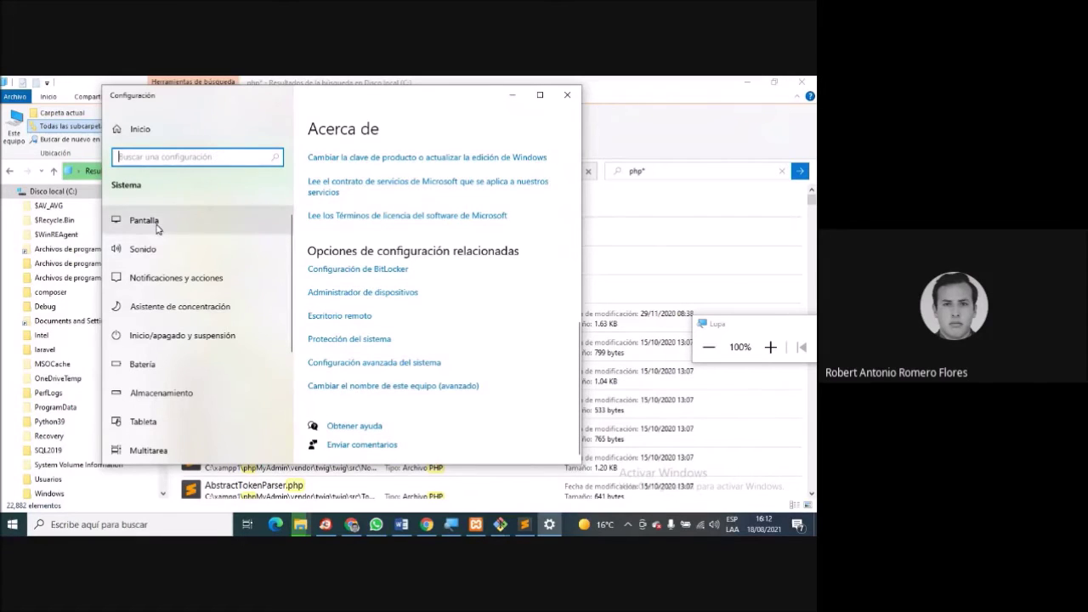
click(566, 96)
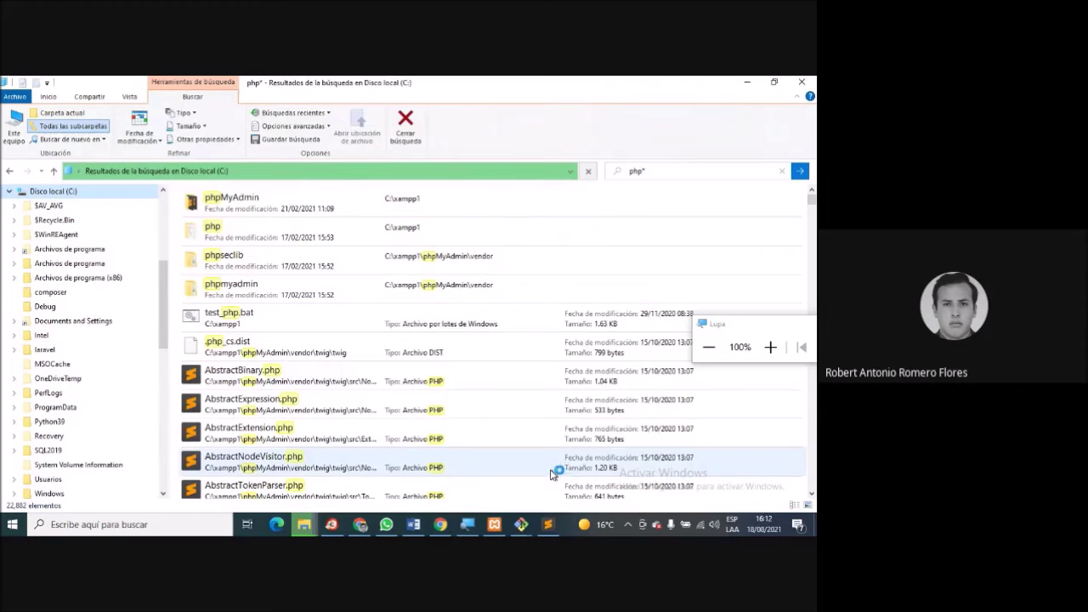
Search Windows for "mi pc" and open Este equipo in File Explorer.
click(153, 525)
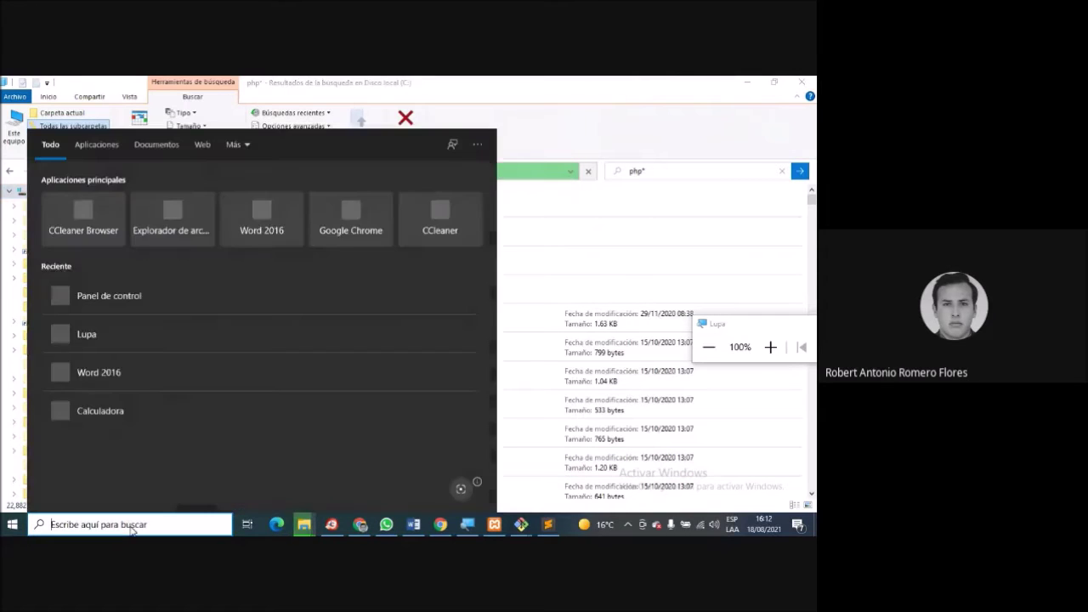
text(pc)
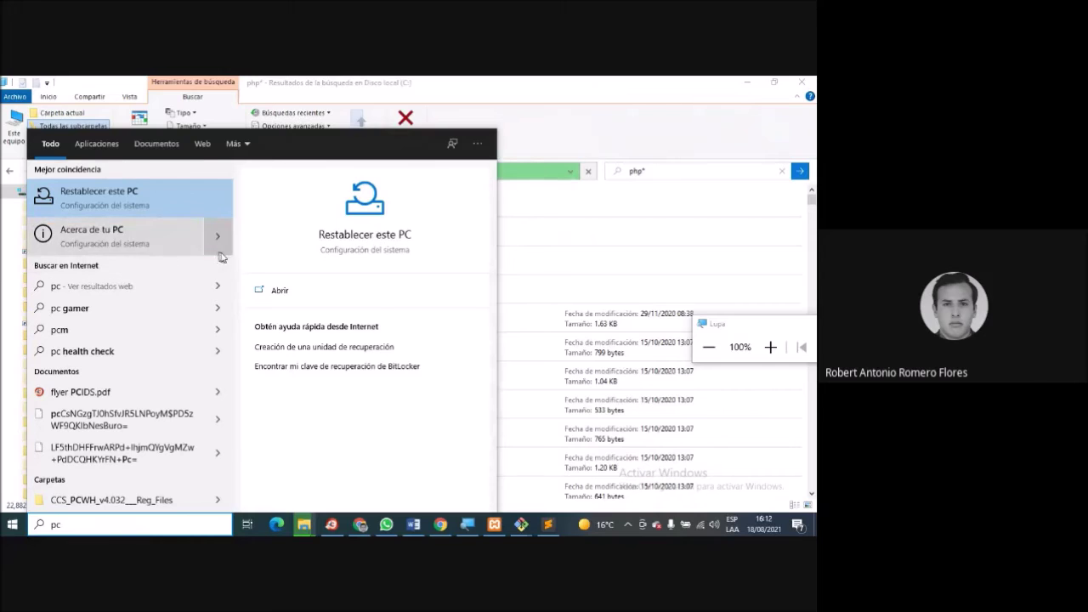
key(BackSpace)
key(BackSpace)
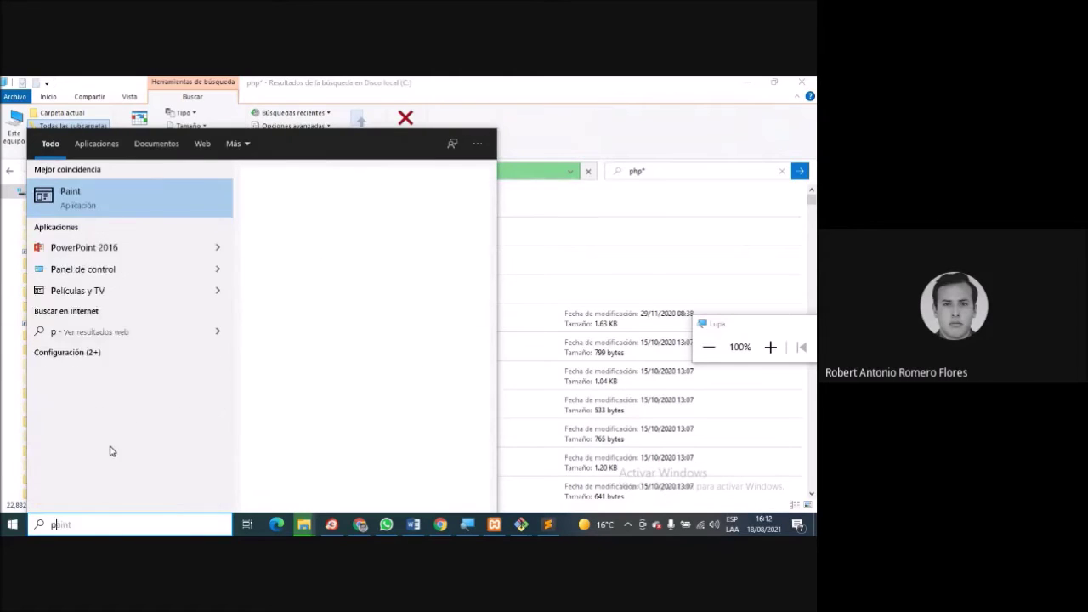
text(mi pc)
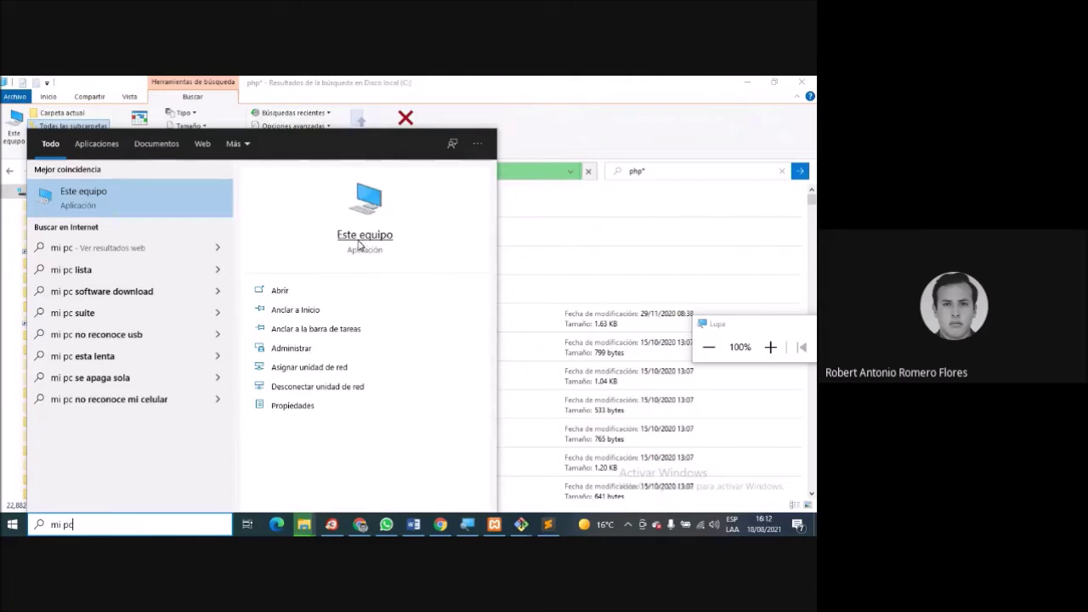
click(280, 292)
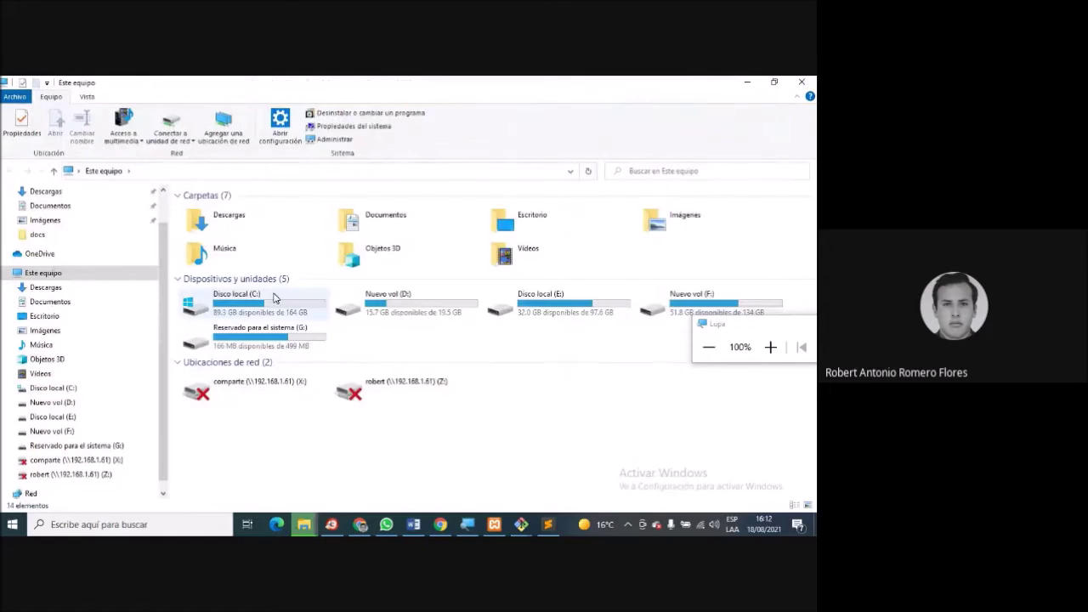
Search Windows for "mi pc" again, open the Este equipo properties and look through the list of Sistema settings categories.
click(177, 531)
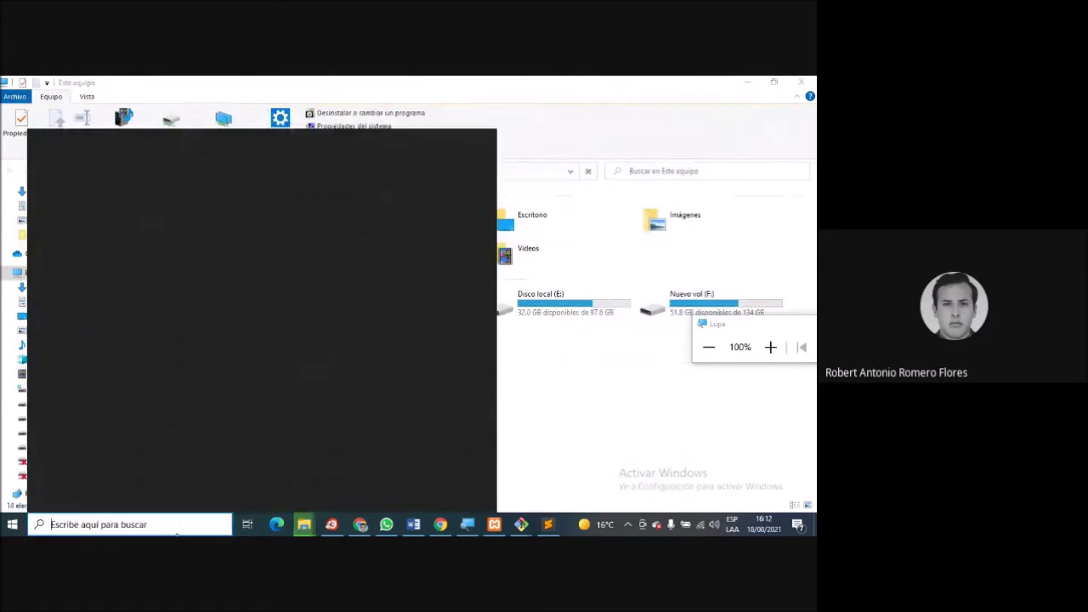
text(mi pc)
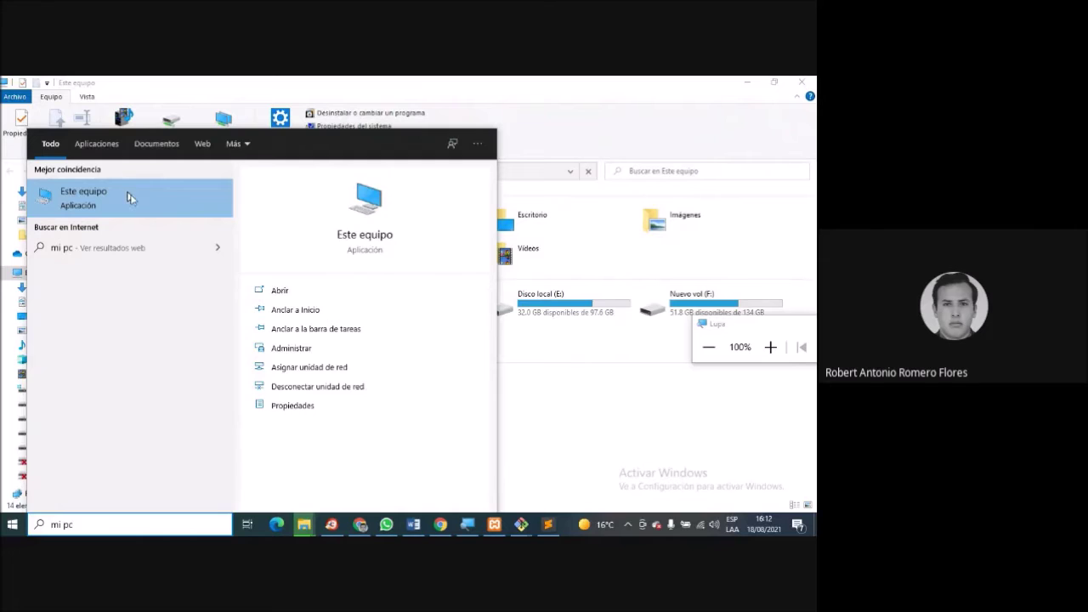
click(355, 407)
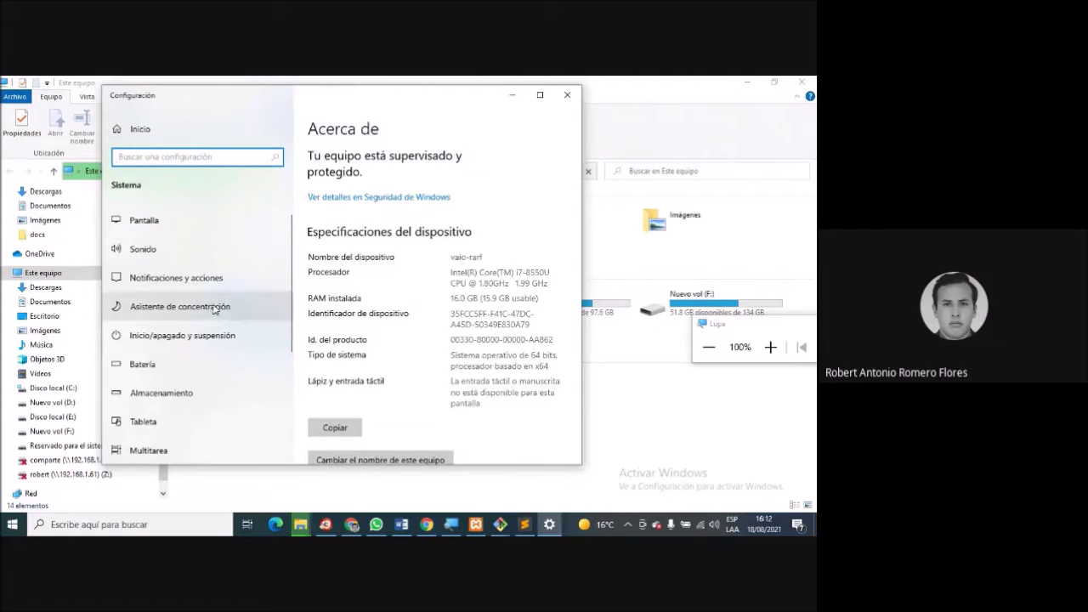
scroll(244, 346, down, 1)
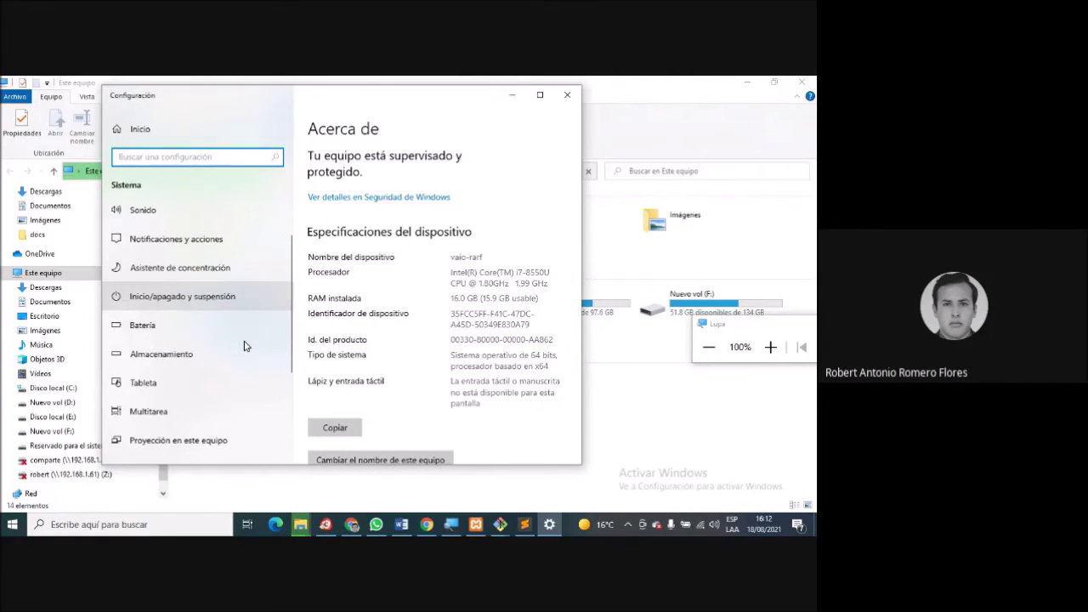
scroll(244, 346, down, 1)
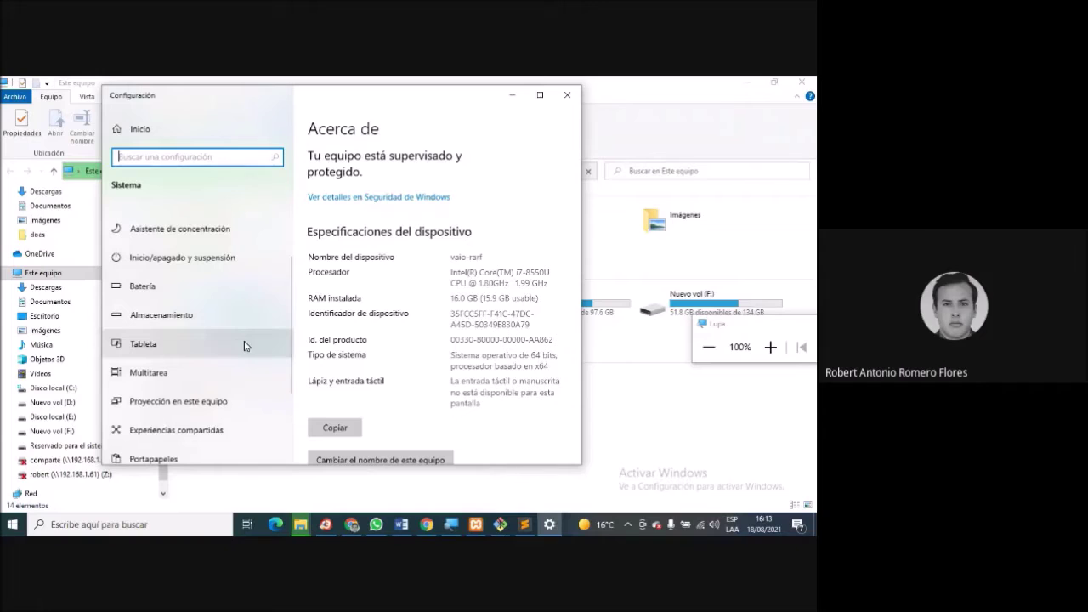
scroll(244, 346, down, 1)
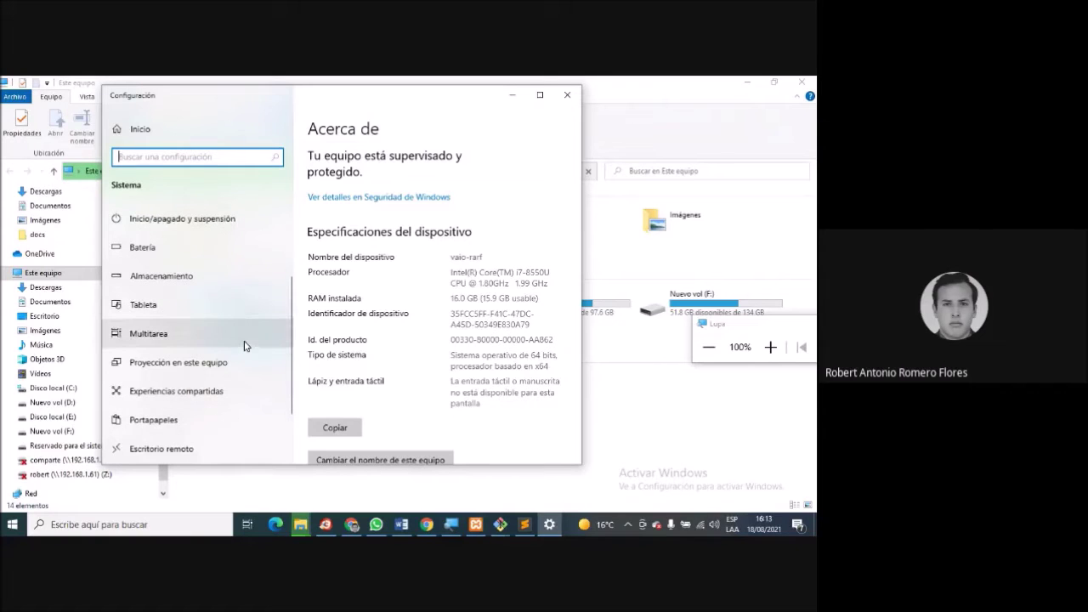
scroll(244, 346, down, 2)
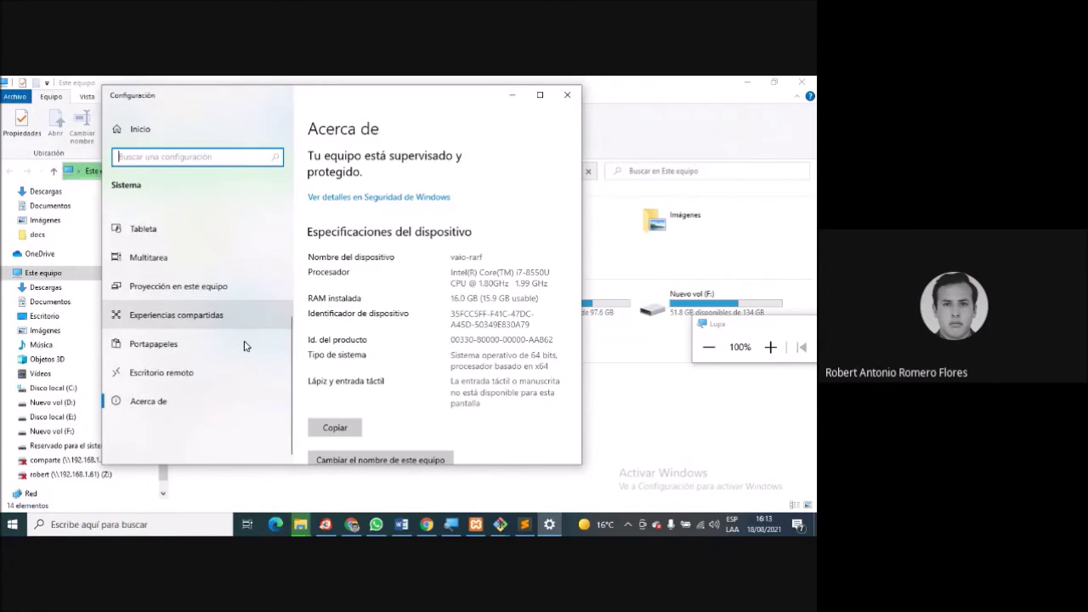
Open the environment variables dialog from the advanced system settings linked on the Acerca de page.
scroll(479, 372, down, 3)
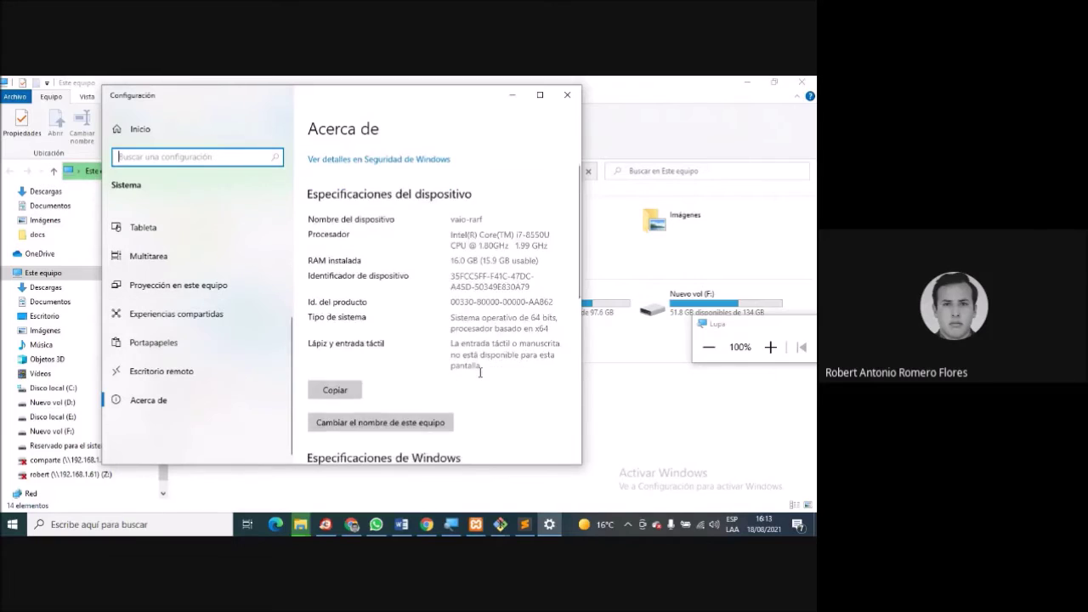
scroll(479, 377, down, 3)
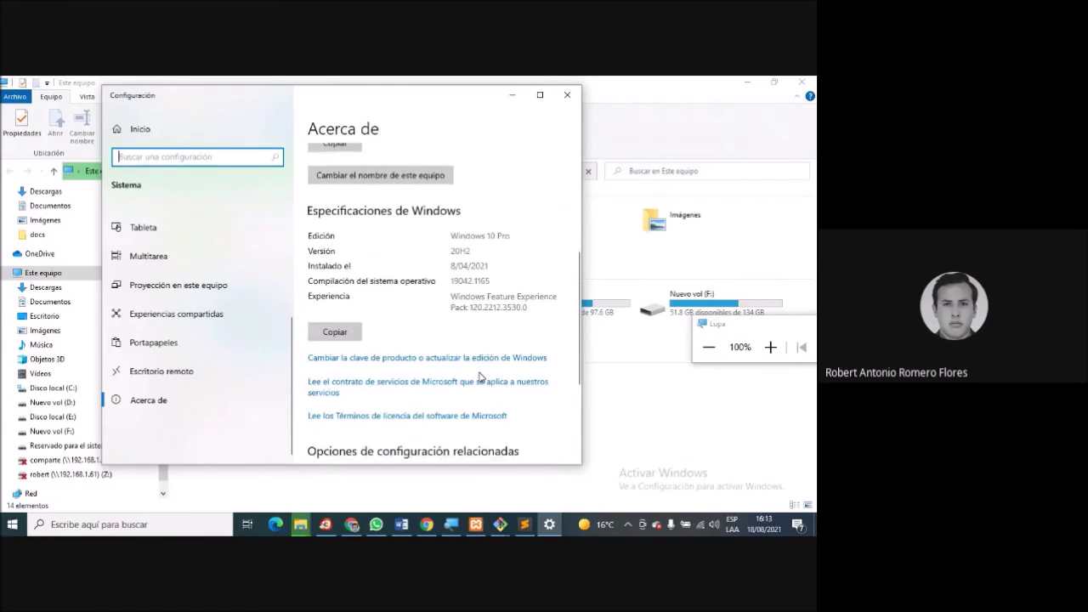
scroll(479, 376, down, 4)
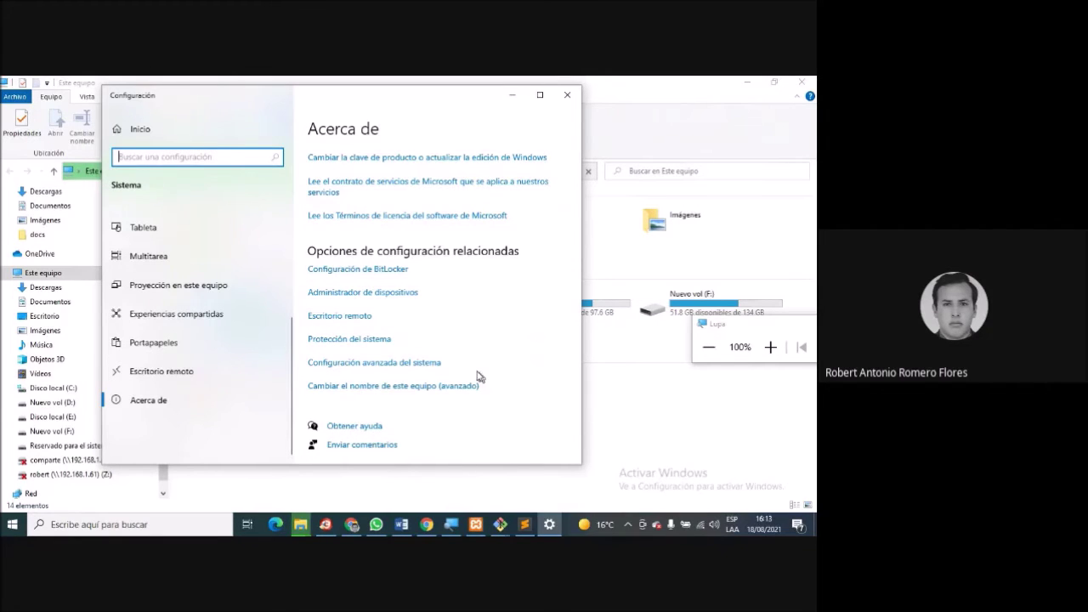
click(381, 363)
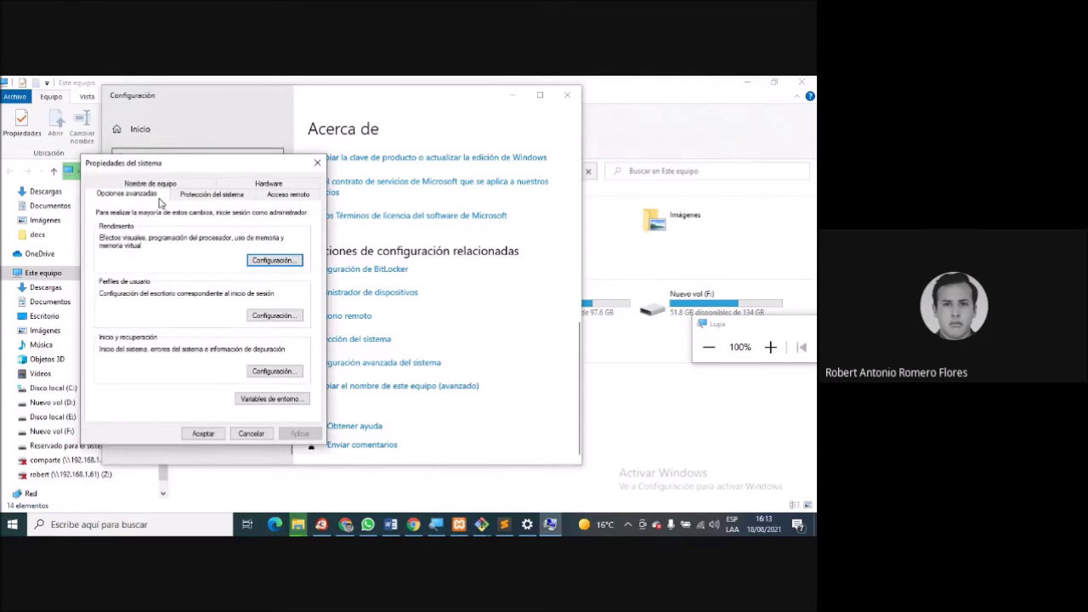
drag(215, 170, 478, 178)
click(556, 415)
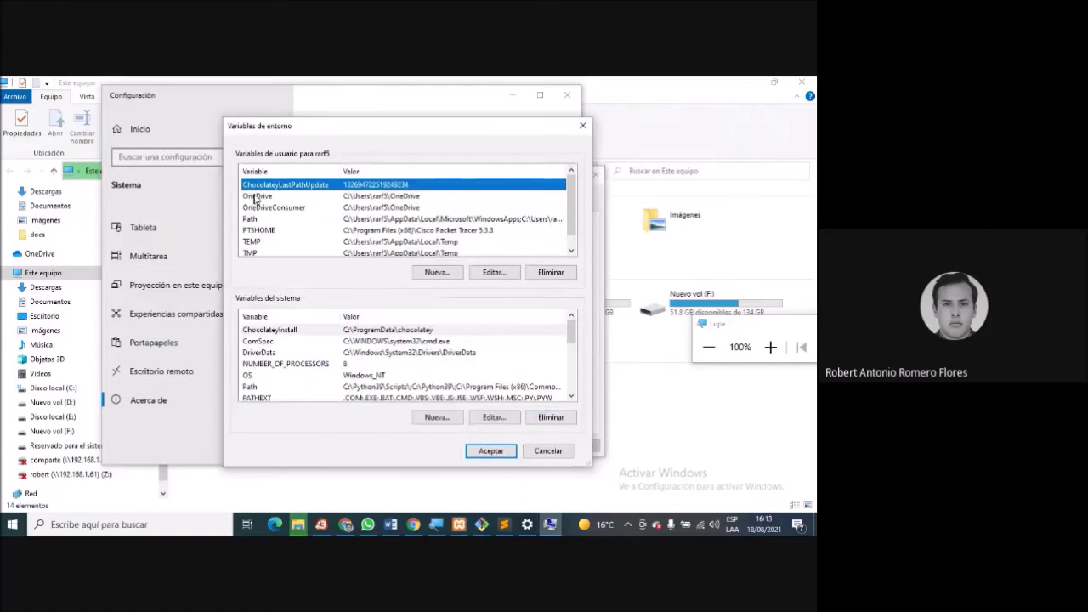
Open the system variable Path for editing.
click(349, 220)
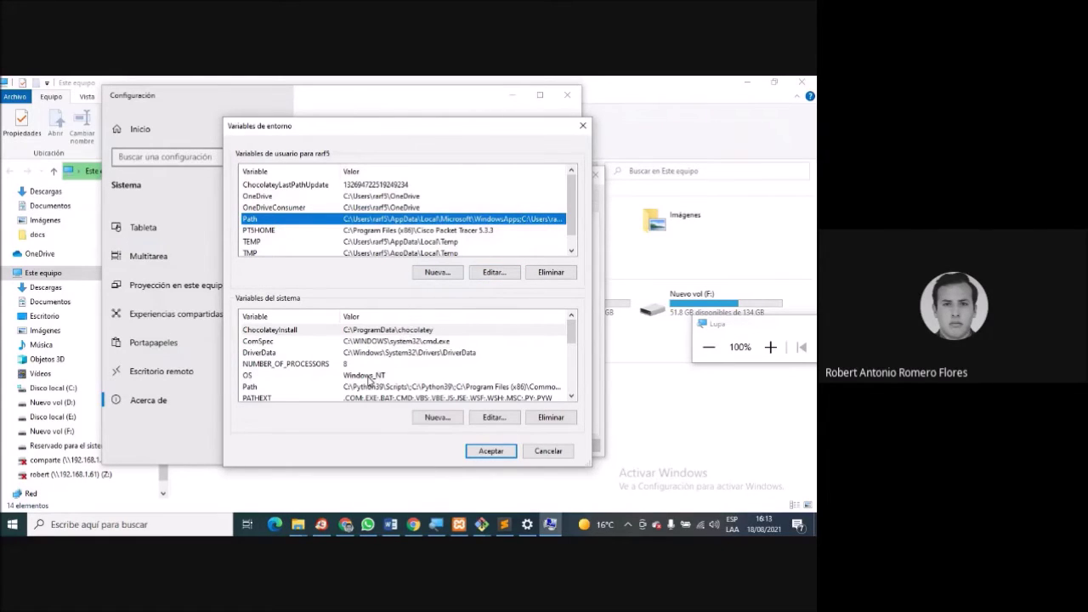
click(412, 389)
click(490, 416)
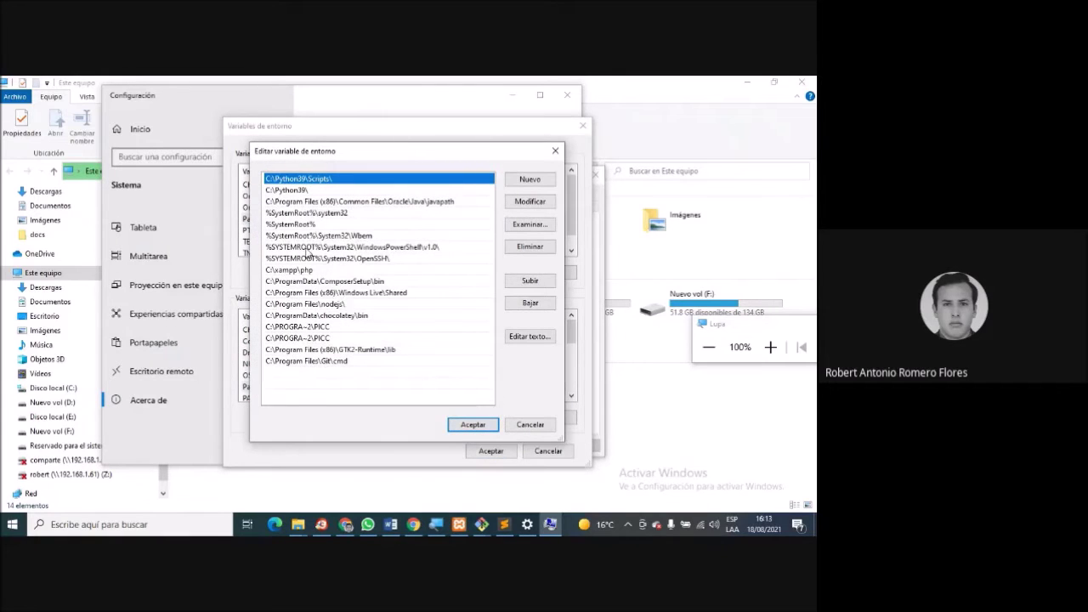
click(323, 270)
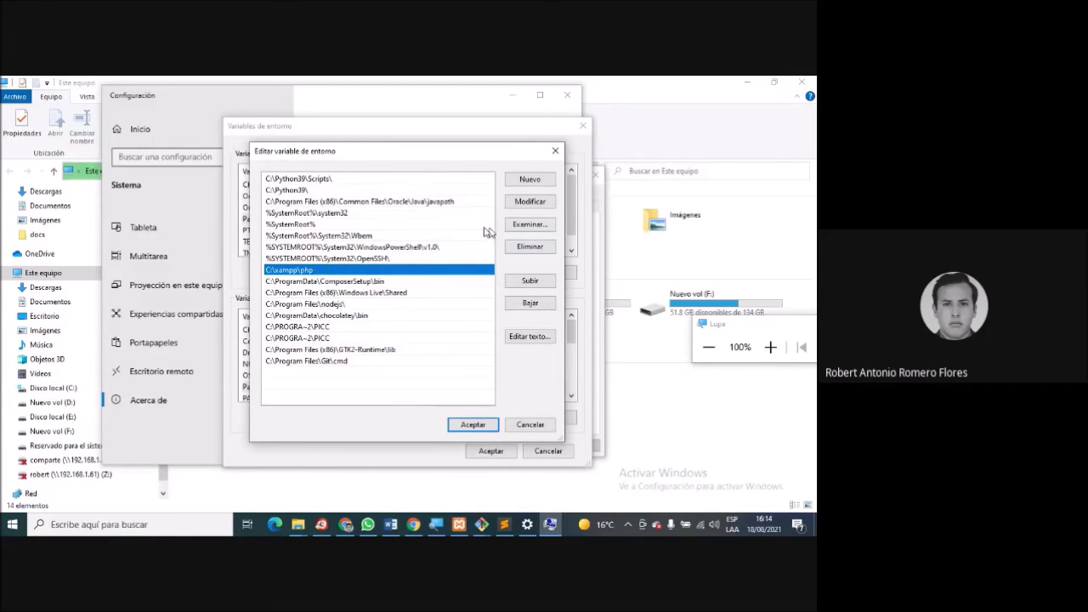
click(544, 339)
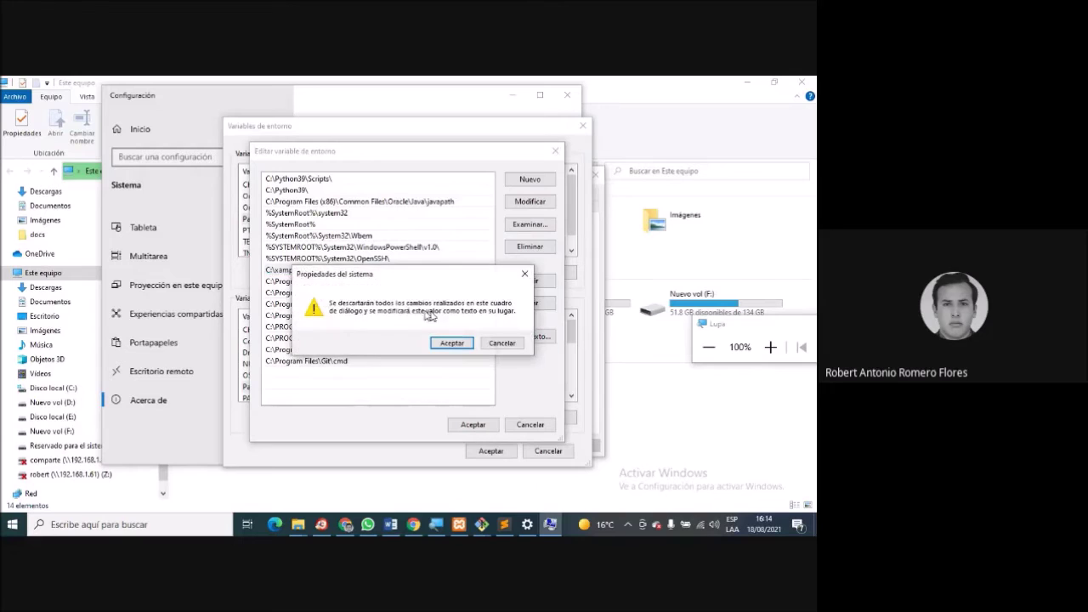
click(495, 341)
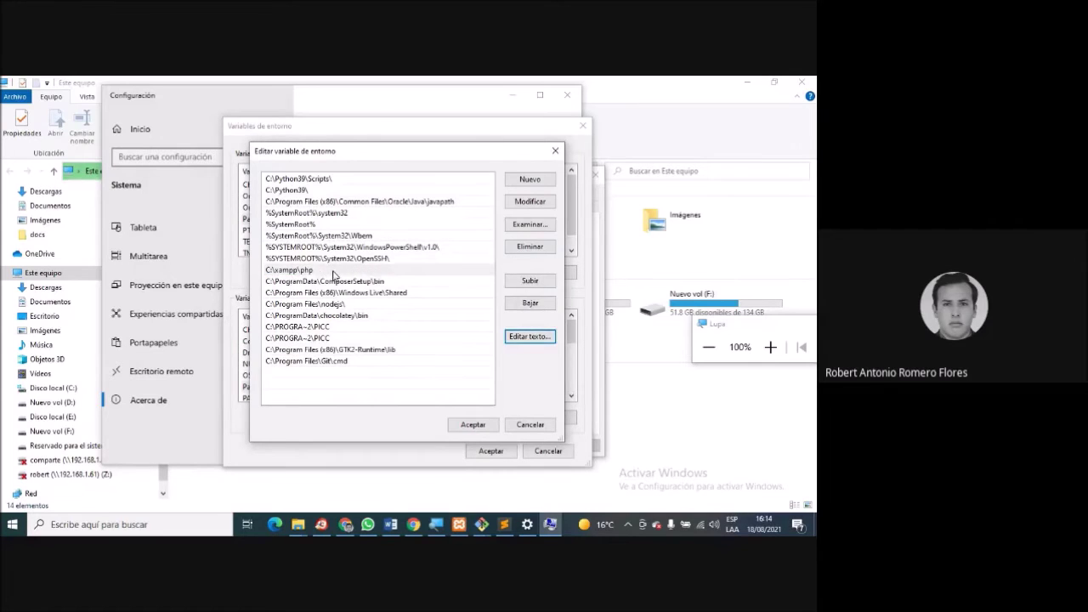
Change the C:\xampp\php entry of the system Path variable to C:\xampp1\php and accept the edit.
double_click(334, 272)
click(317, 270)
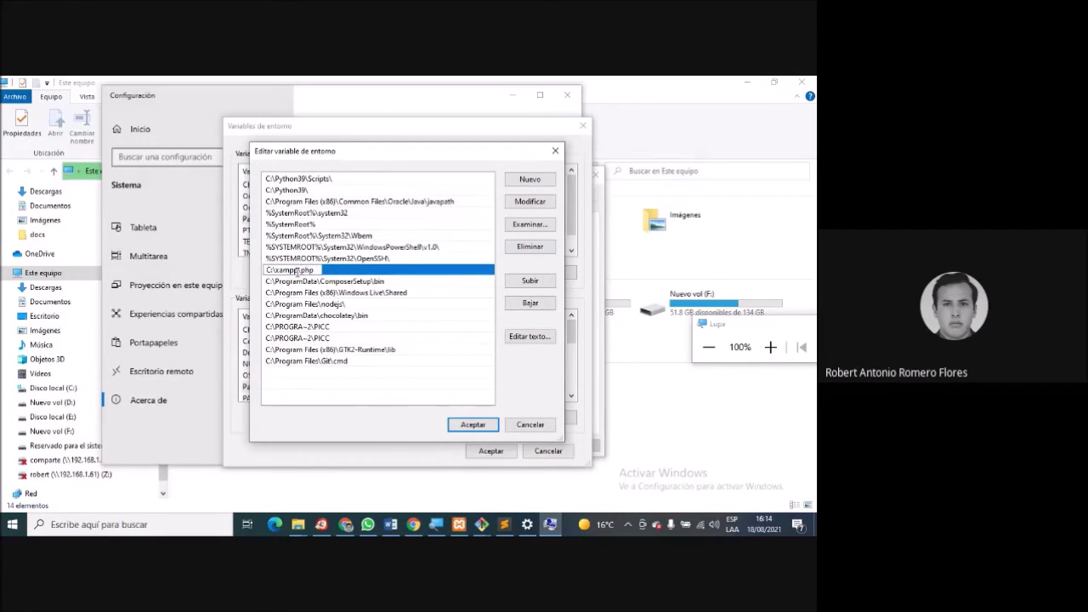
text(1)
key(Return)
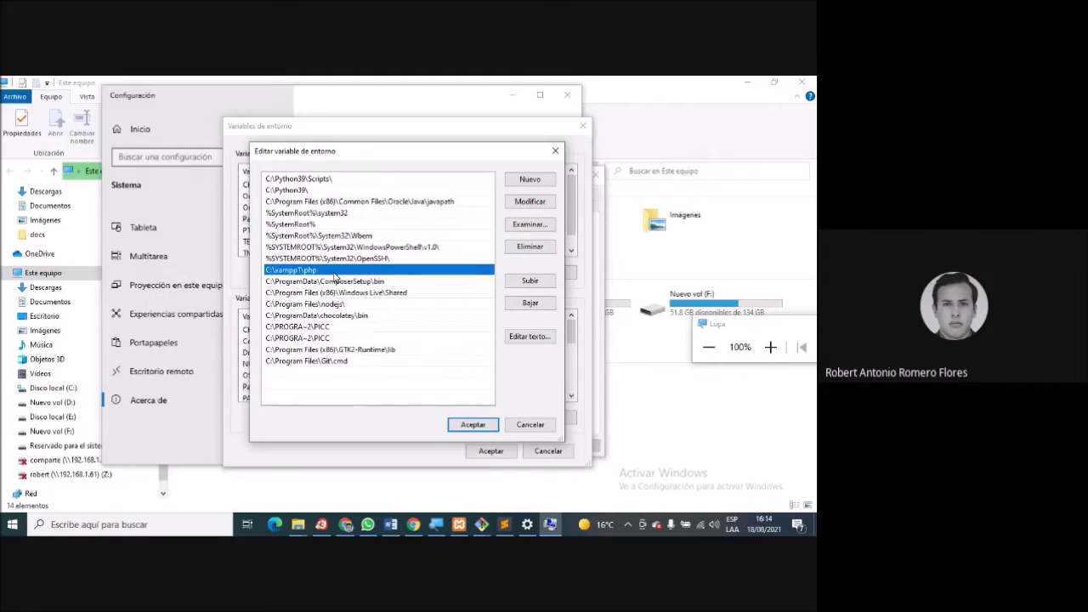
click(468, 425)
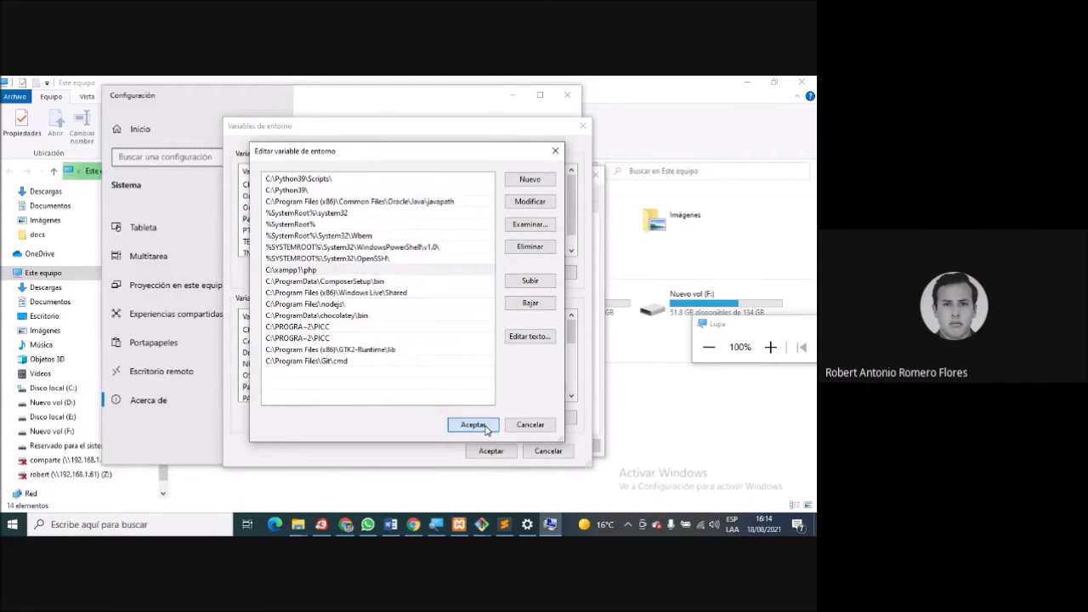
Recheck the entries of the system Path variable and accept all open system dialogs.
click(490, 420)
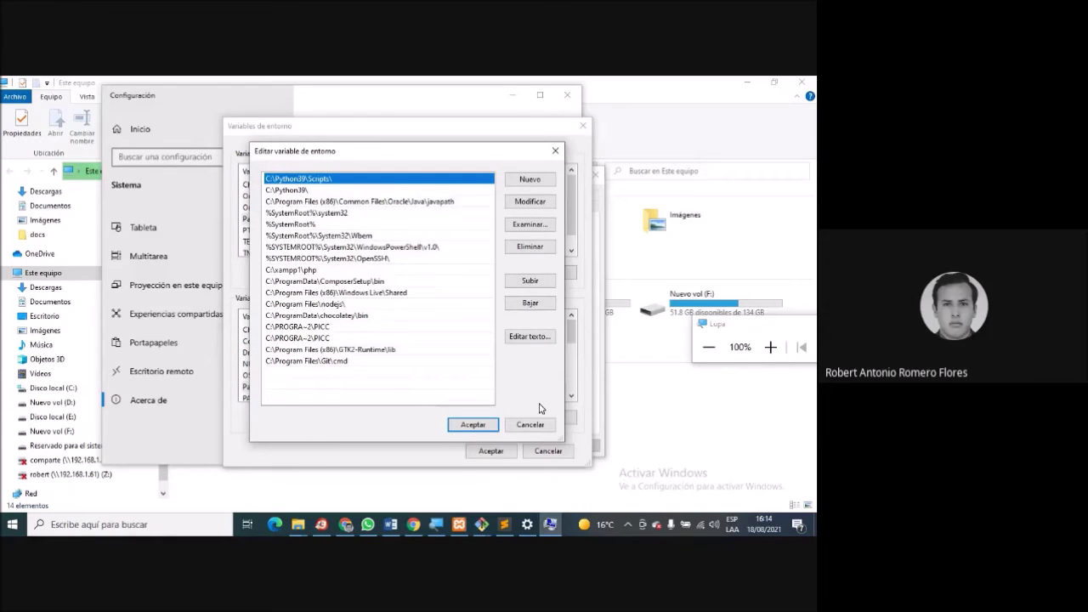
click(473, 425)
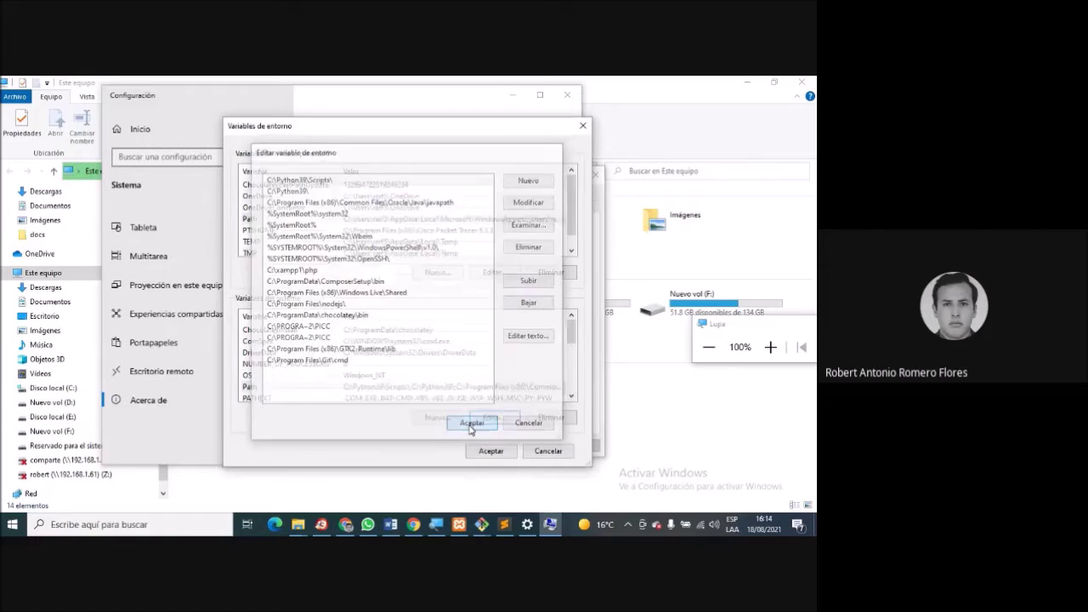
click(488, 450)
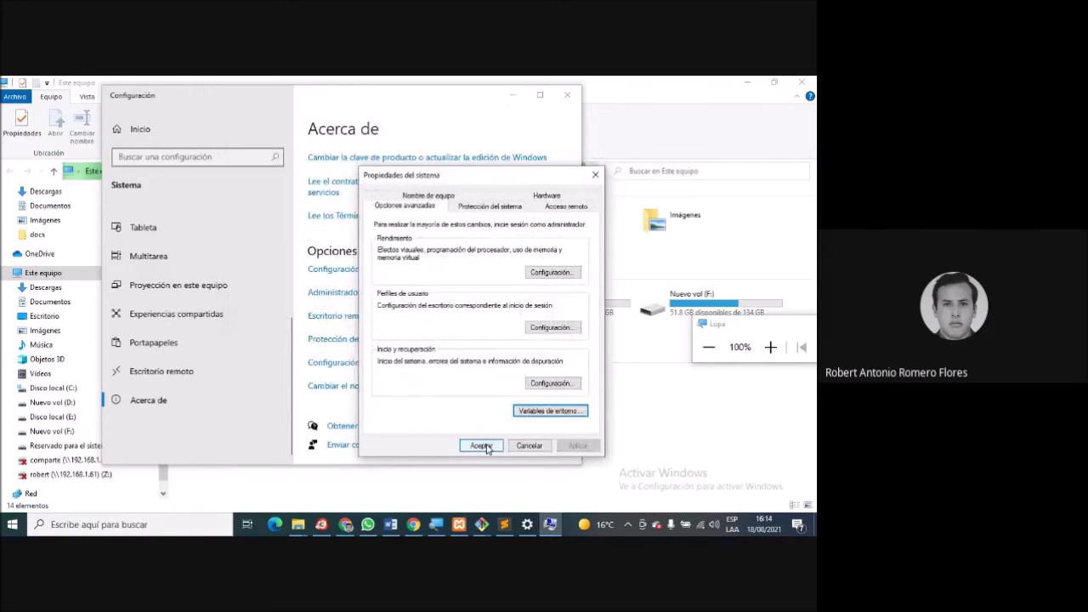
click(482, 446)
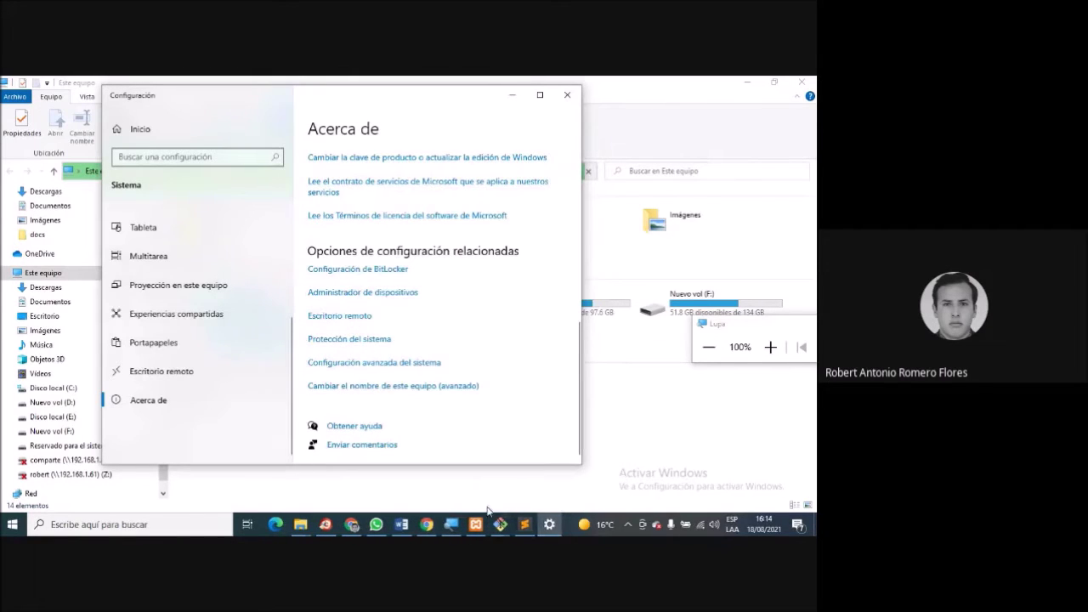
Minimize the Settings and File Explorer windows, test the php command in the Git Bash terminal, and interrupt it.
click(512, 95)
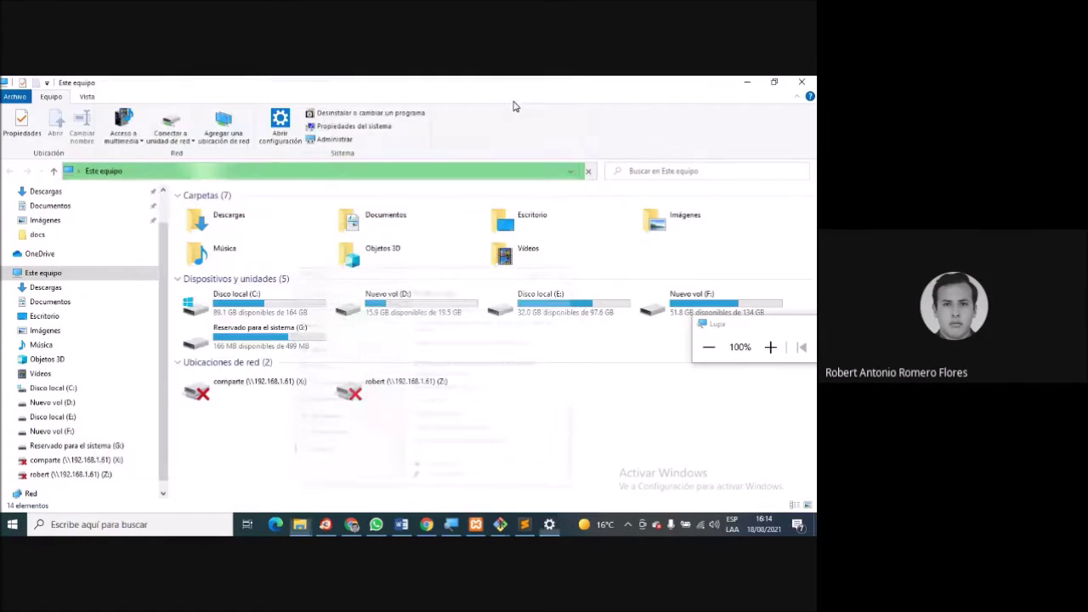
click(749, 82)
click(749, 82)
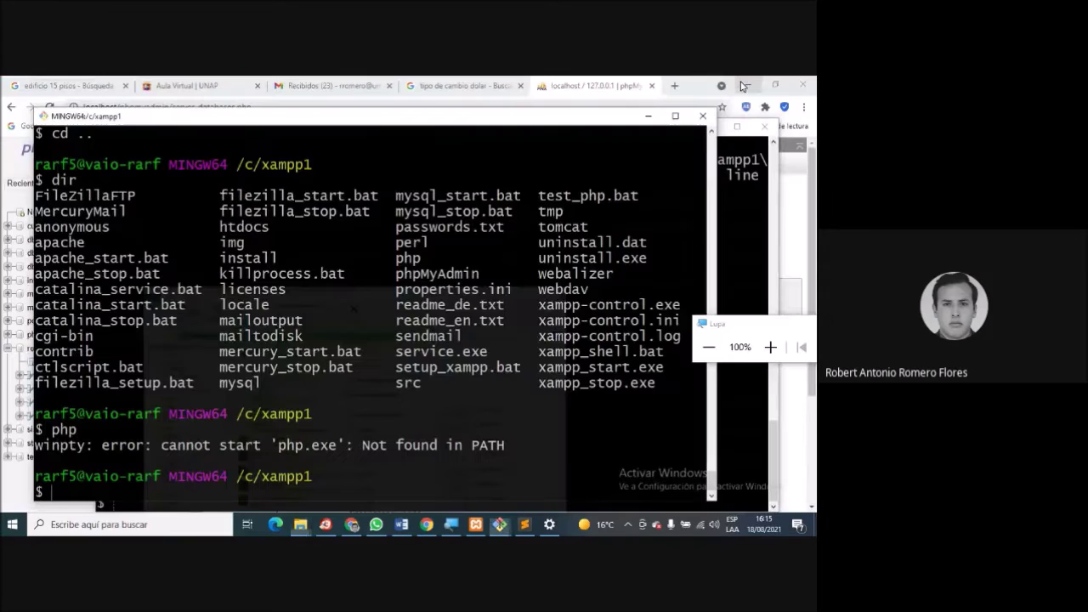
text(php)
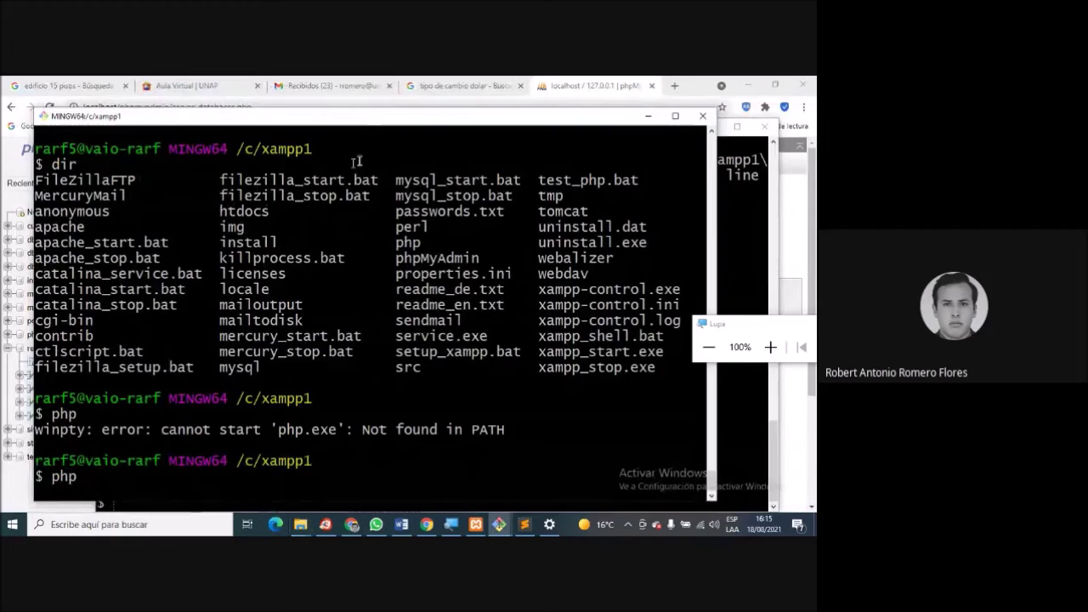
drag(357, 109, 406, 80)
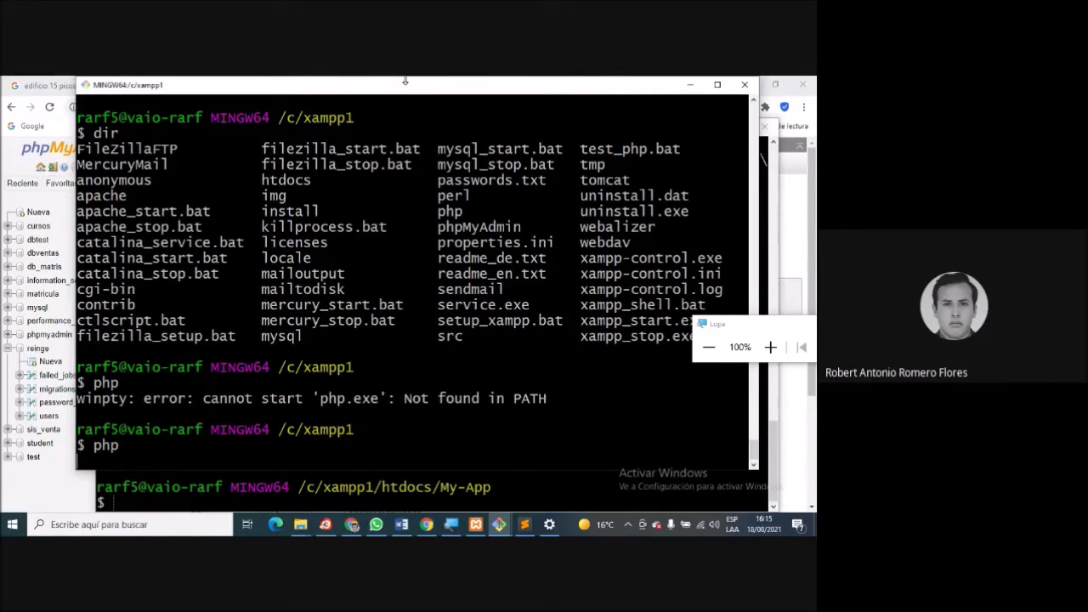
key(ctrl+c)
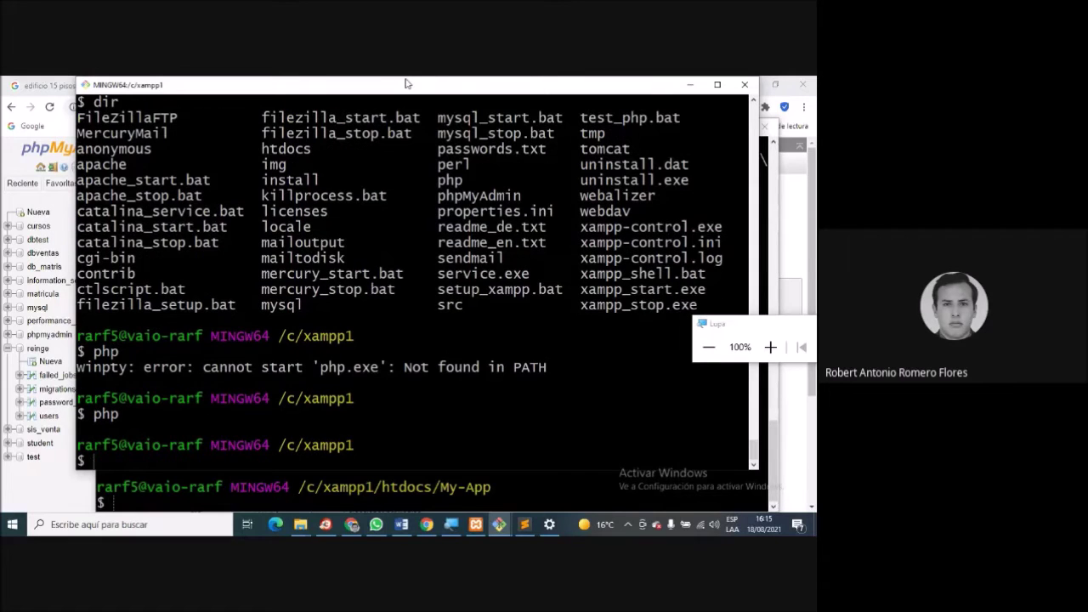
Change the terminal's working directory to htdocs and into its My-App project folder.
text(cd htdocs/)
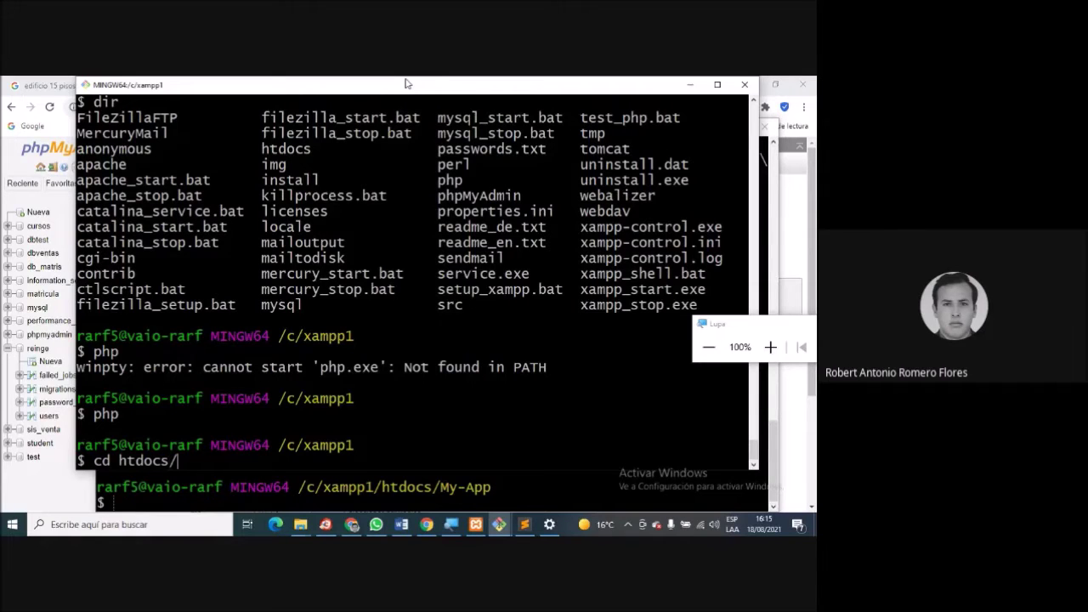
key(Return)
text(cd M)
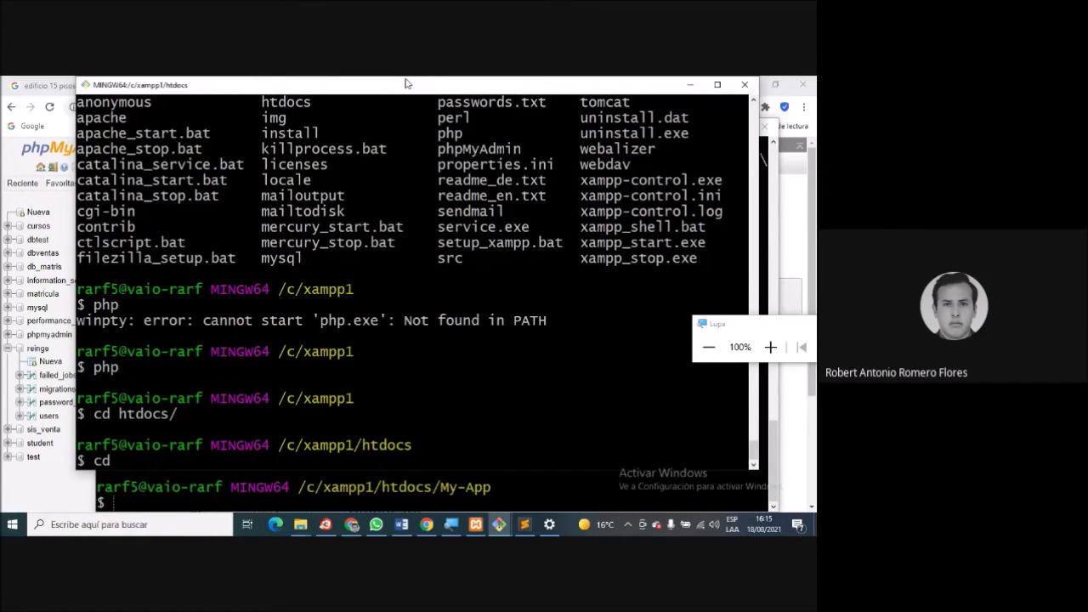
text(y)
key(Tab)
key(Return)
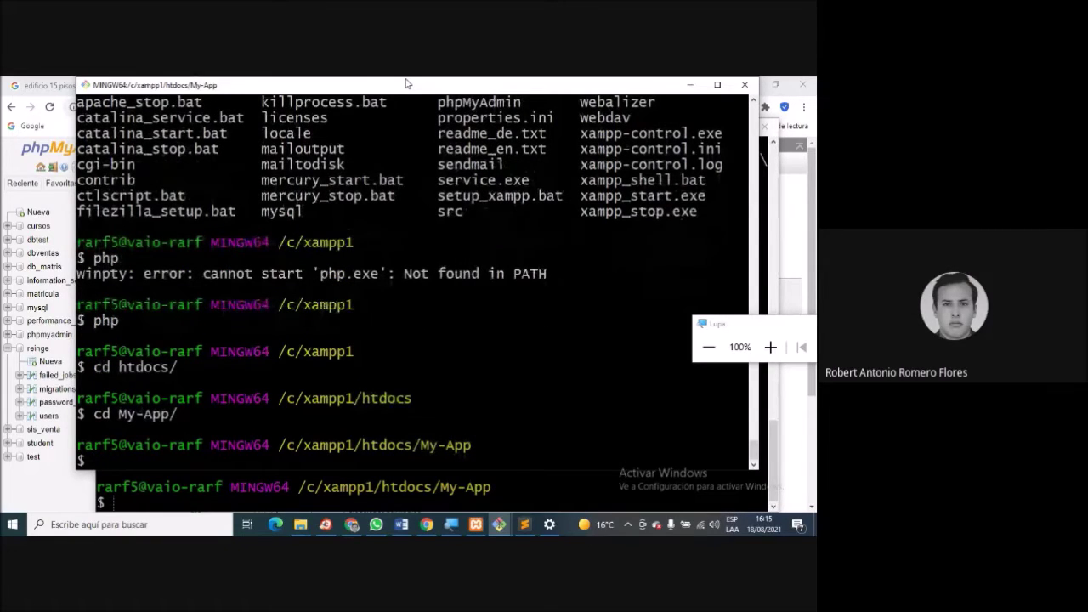
Start the Laravel interactive shell in the My-App folder with php artisan tinker.
drag(417, 87, 439, 125)
text(php a)
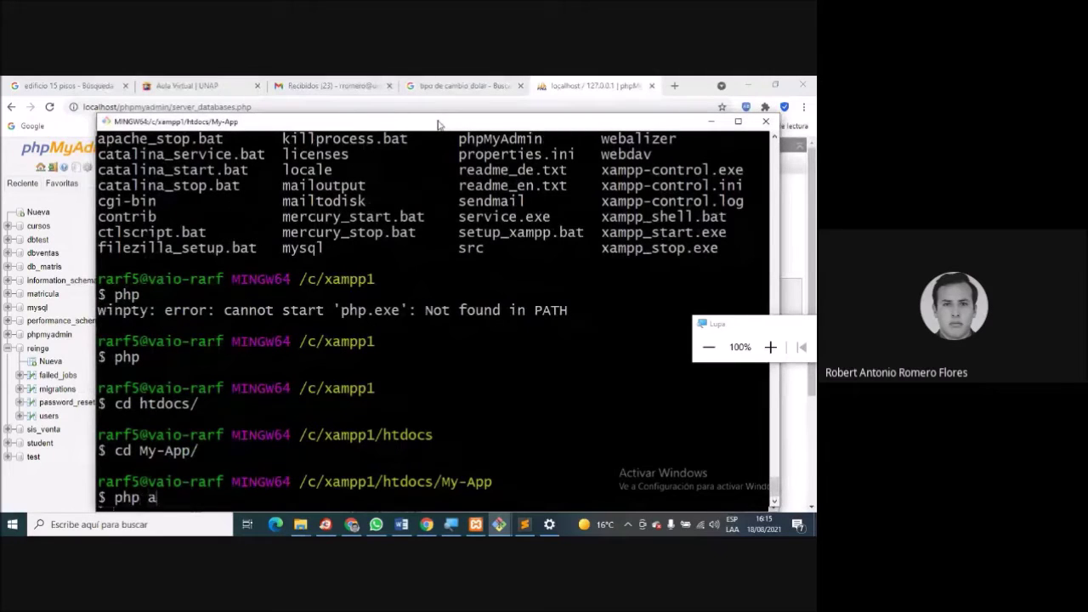
text(rtisan tinker)
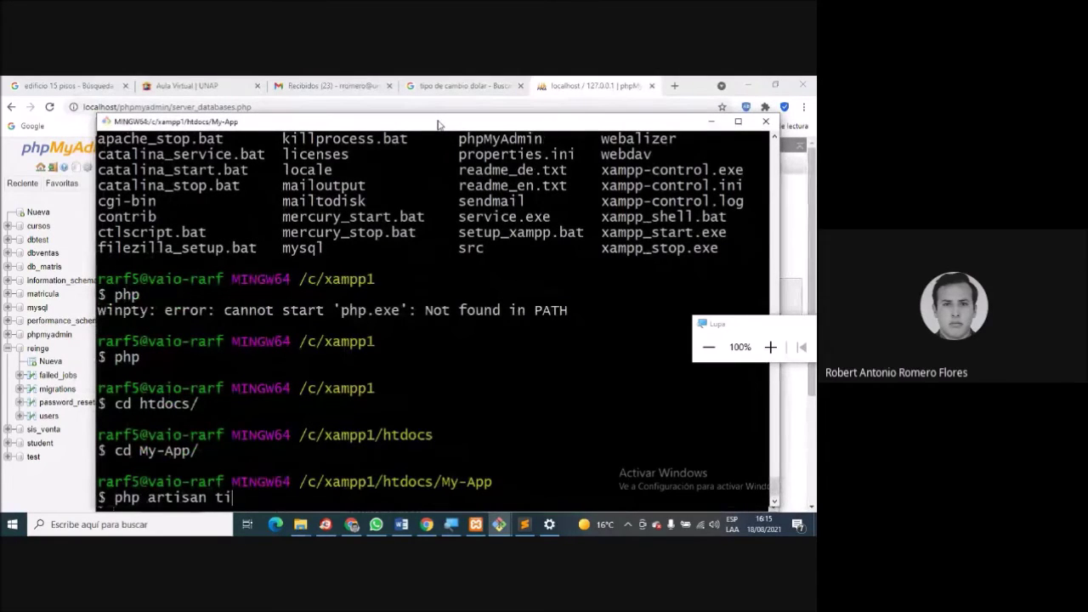
key(Return)
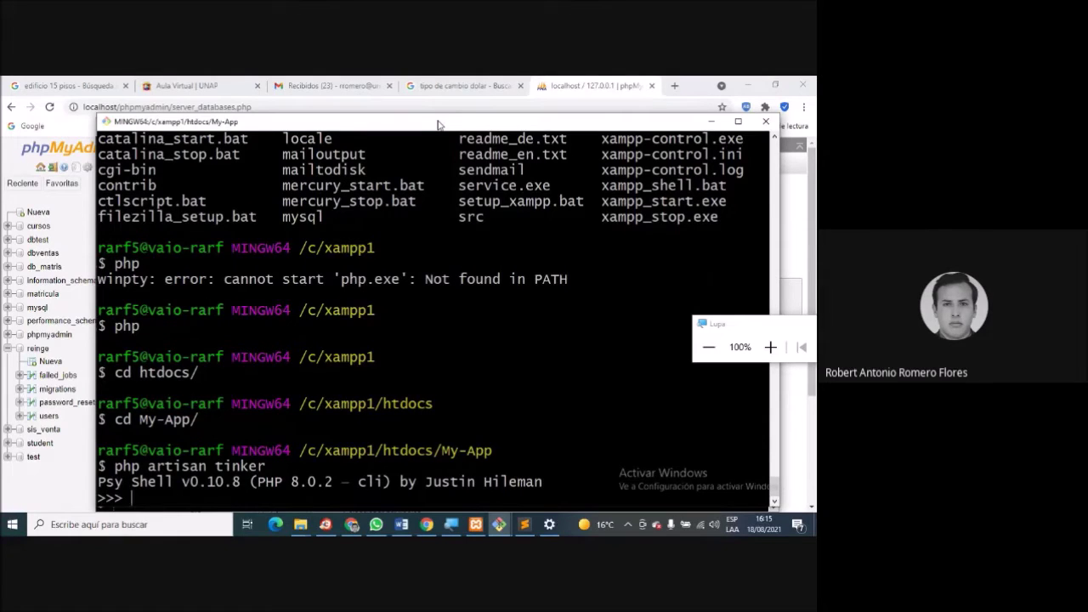
Run DB::connection()->getPdo(); in Tinker to test the database connection.
text(DB::CONNEC)
key(BackSpace)
key(BackSpace)
key(BackSpace)
key(BackSpace)
key(BackSpace)
key(BackSpace)
text(connection)
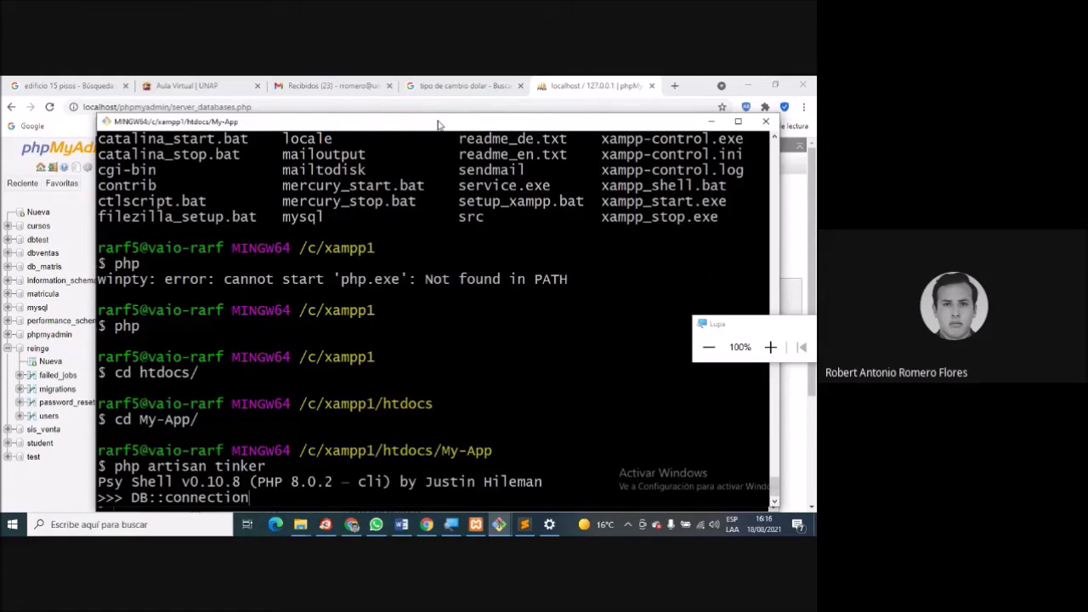
text(()->getP)
text(do())
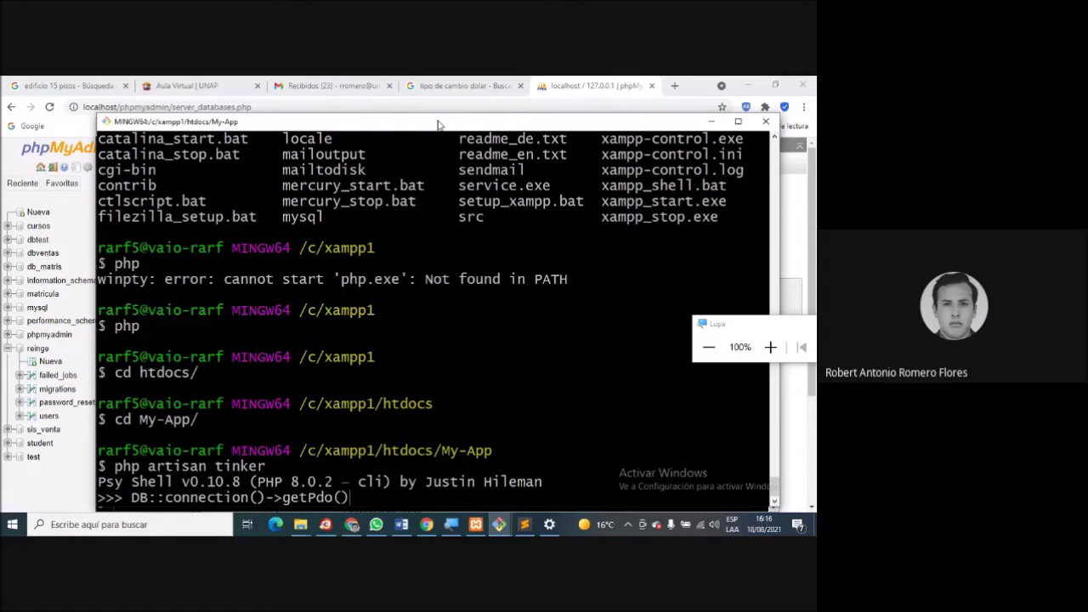
text(;)
key(Return)
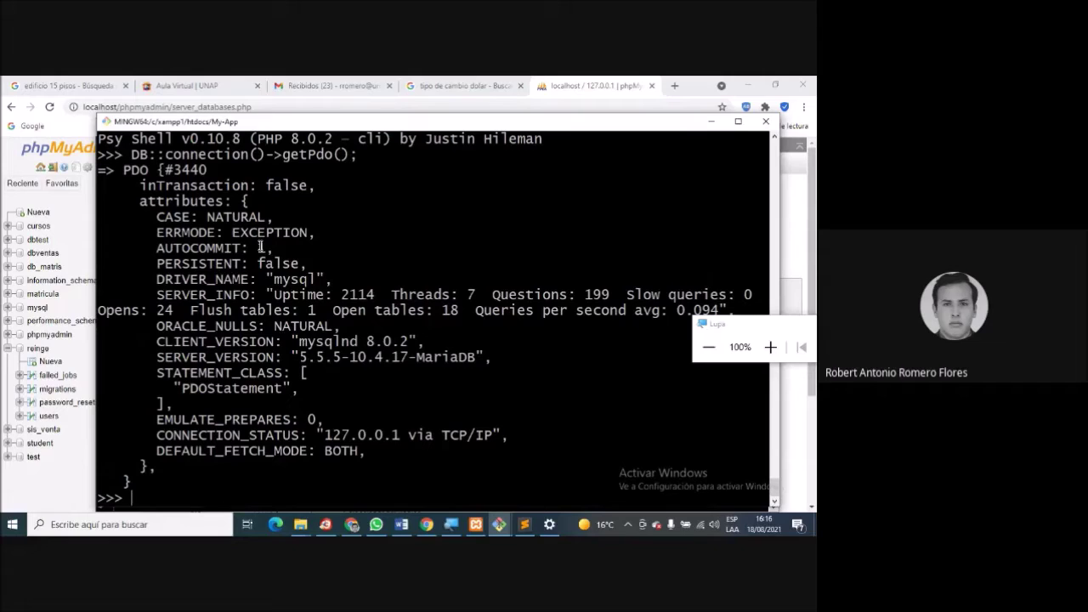
Examine the PDO connection attributes and highlight the project path, the artisan tinker command and the getPdo call.
double_click(231, 265)
click(264, 283)
scroll(318, 264, up, 3)
scroll(317, 265, down, 1)
scroll(317, 265, up, 1)
scroll(317, 265, down, 1)
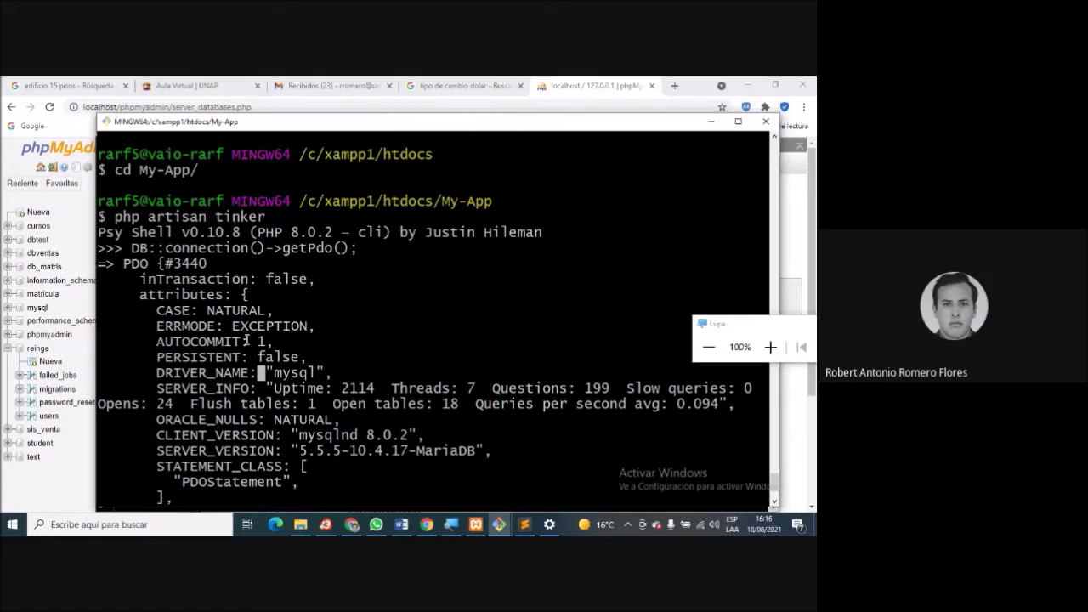
drag(273, 214, 100, 216)
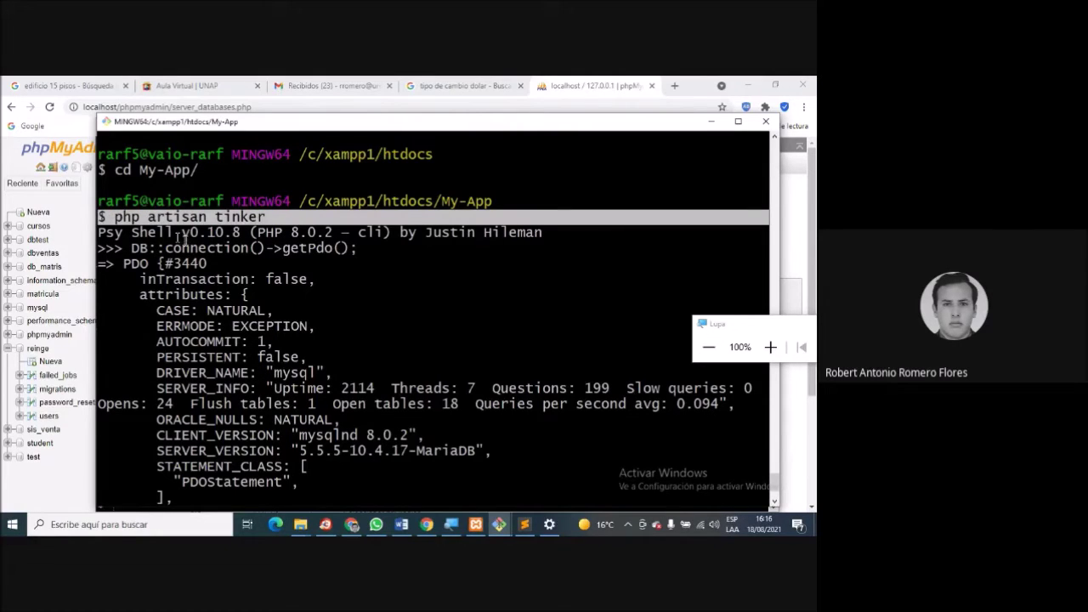
drag(131, 247, 323, 247)
drag(286, 214, 97, 216)
drag(501, 202, 96, 208)
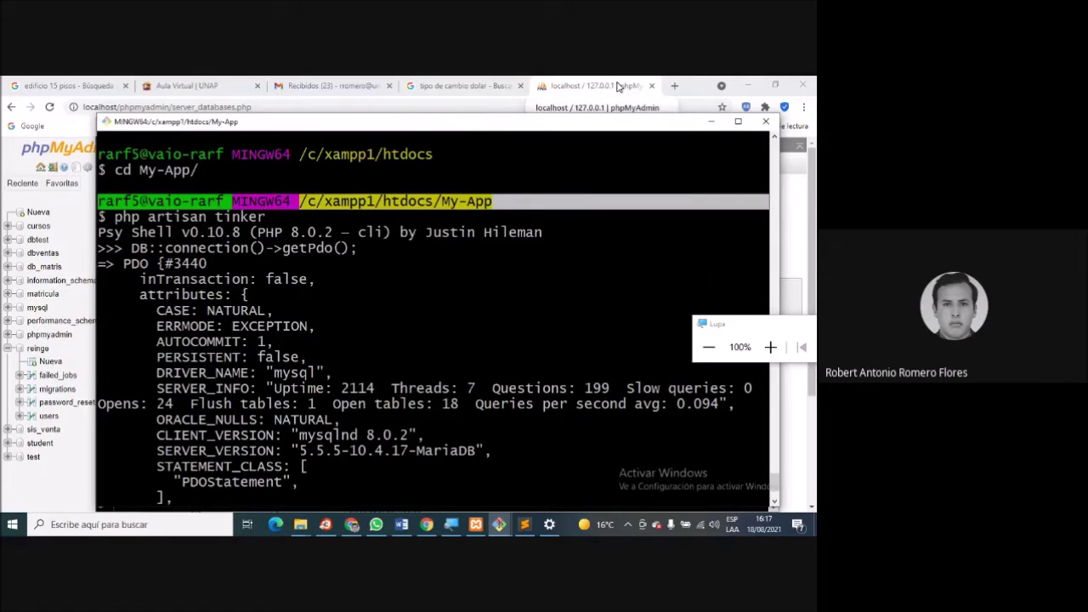
Switch to the browser's exchange-rate tab and load localhost:8000 in it to check the Laravel site.
click(463, 86)
click(434, 116)
key(BackSpace)
text(localhost)
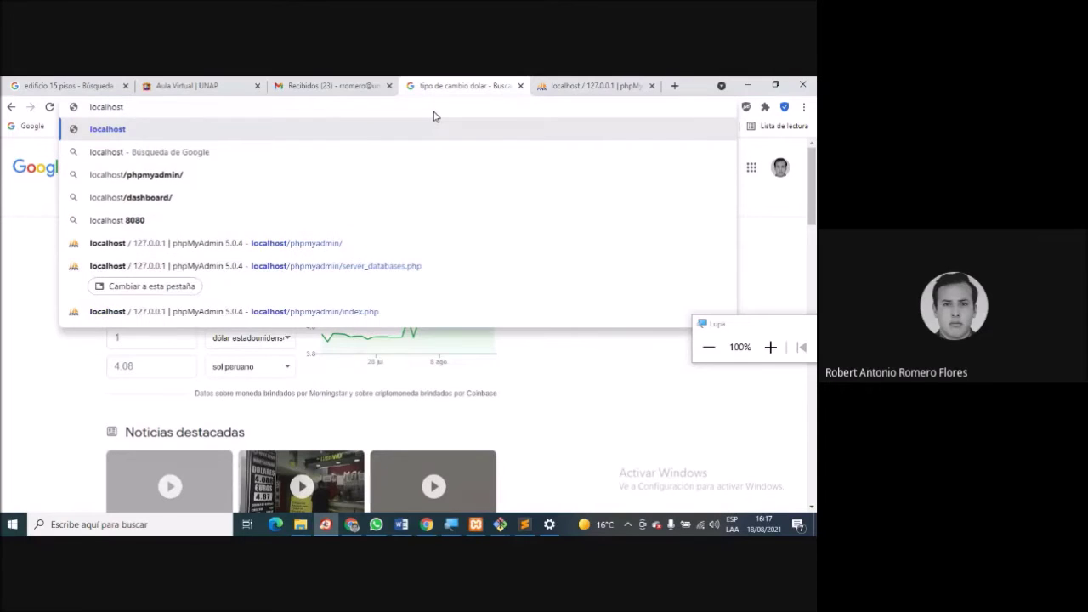
text(:8000)
key(Return)
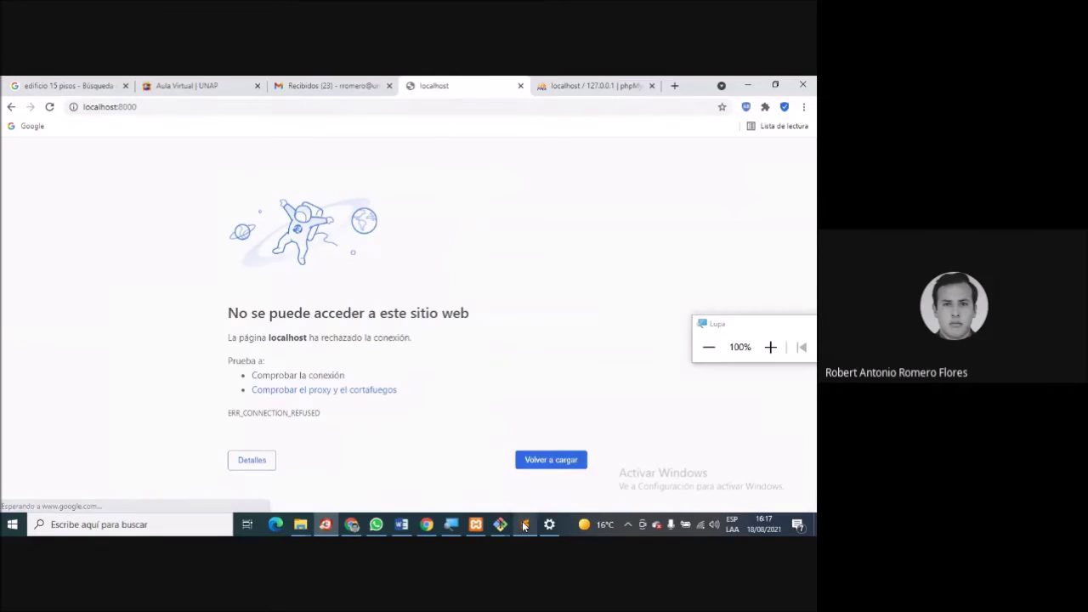
Bring up the old terminal window containing the failed PATH commands and close it.
mouse_move(524, 527)
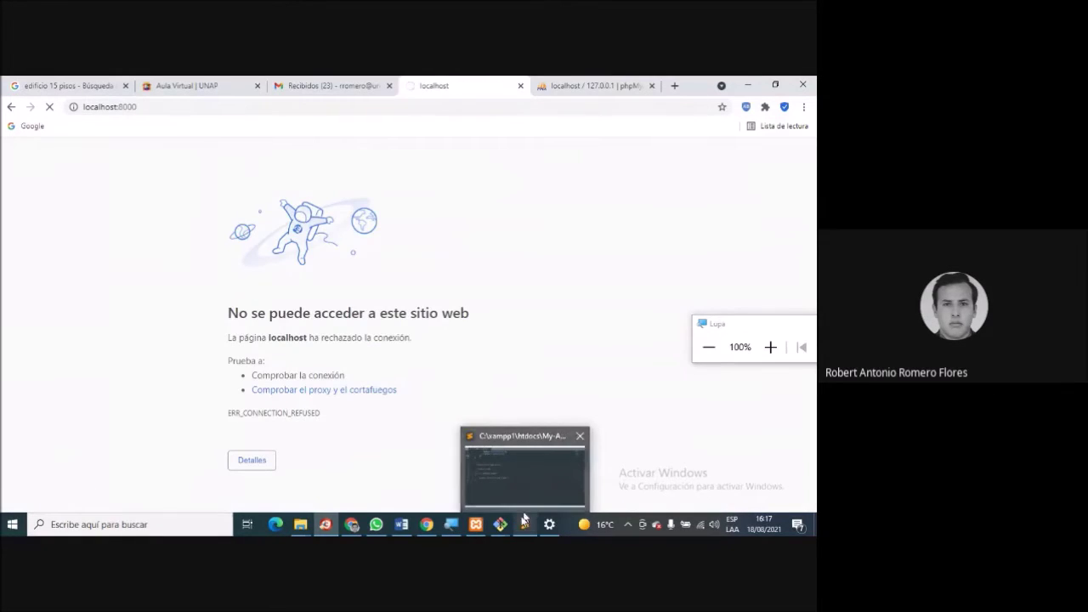
click(527, 463)
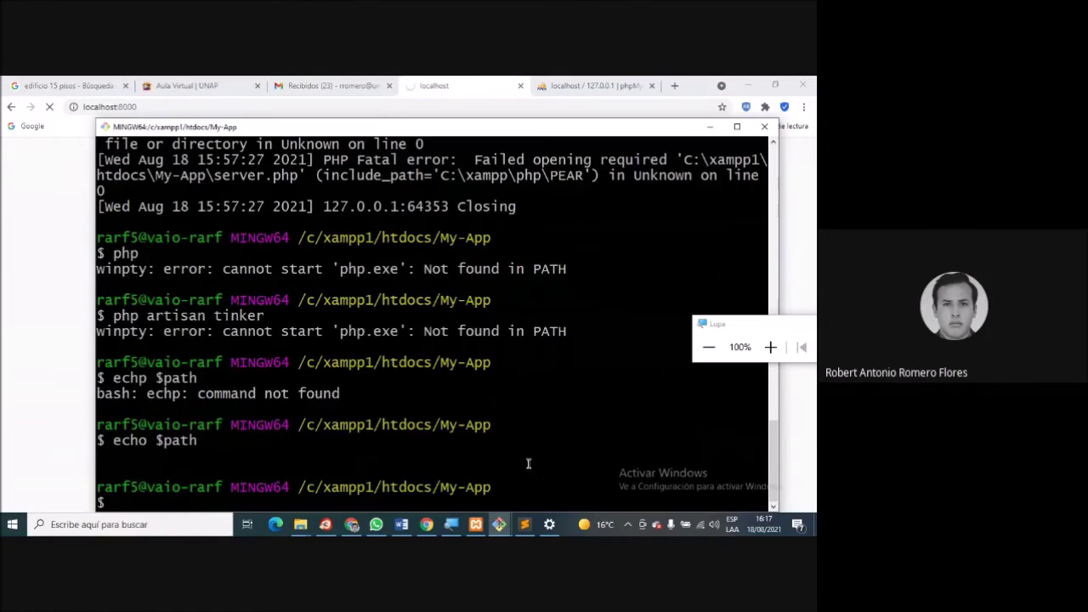
click(766, 128)
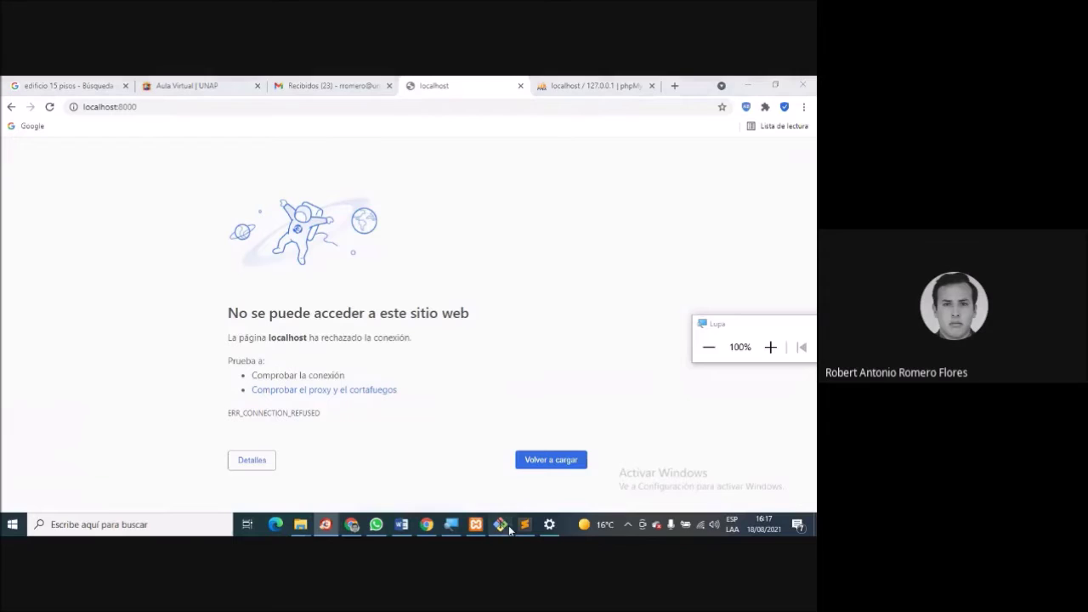
Quit Tinker in the remaining terminal and start the Laravel development server with php artisan serve.
click(508, 525)
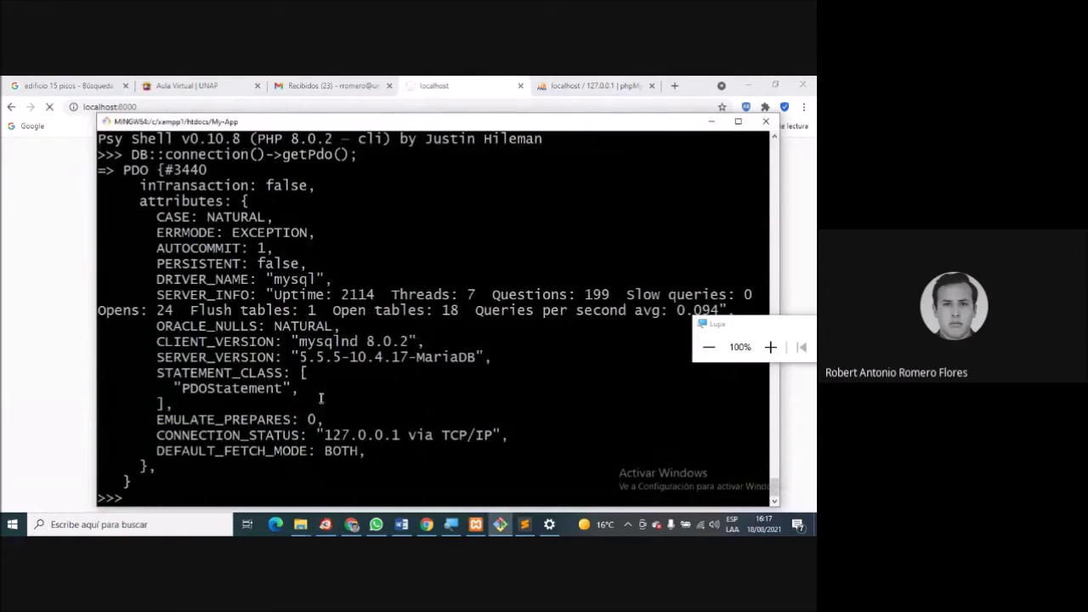
text(quit)
key(Return)
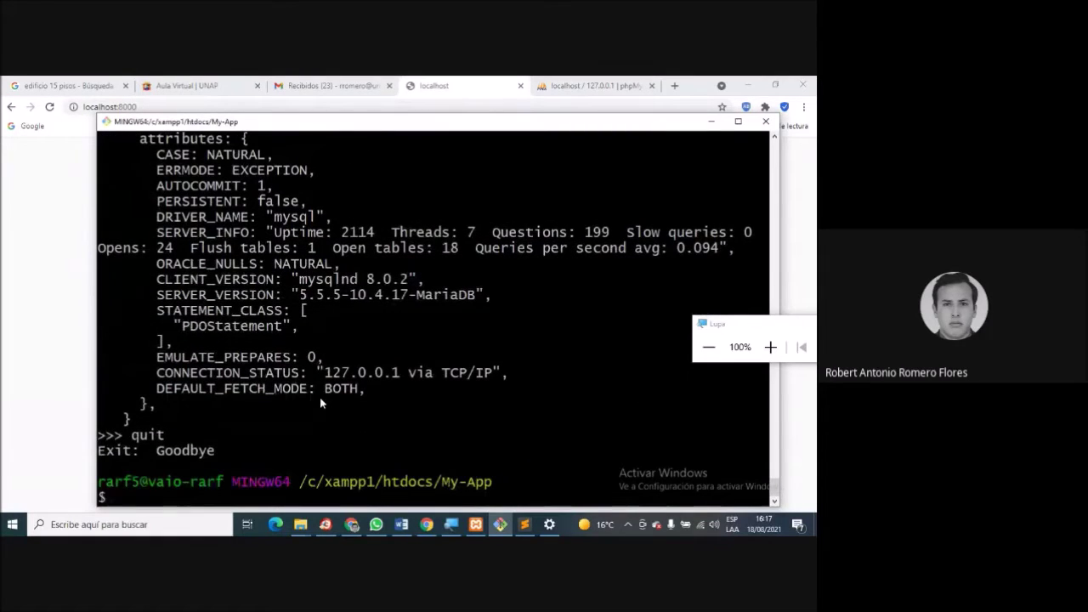
text(php artis)
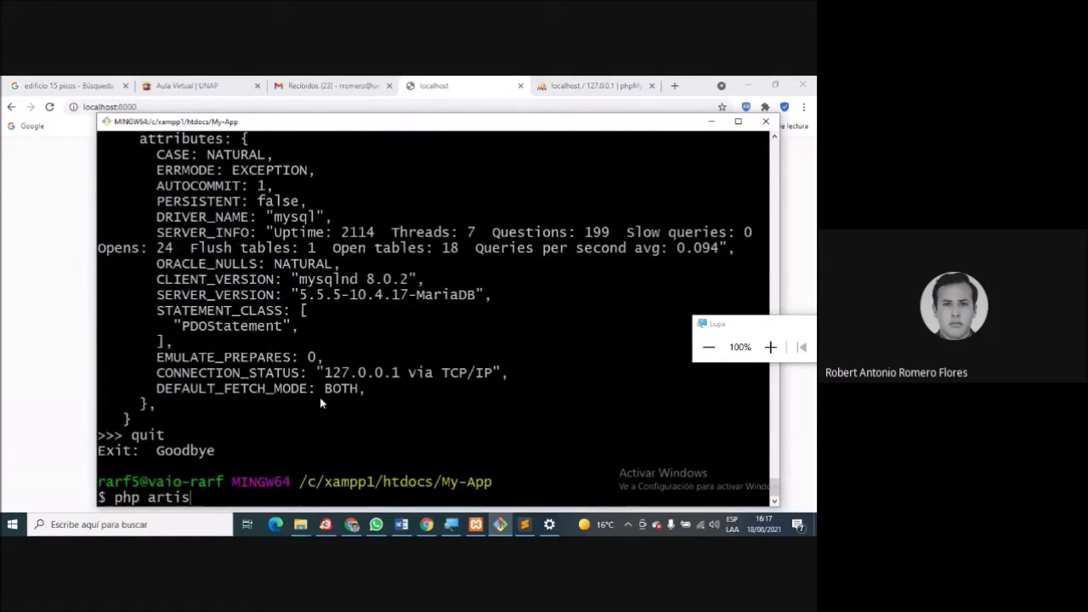
text(an serve)
key(Return)
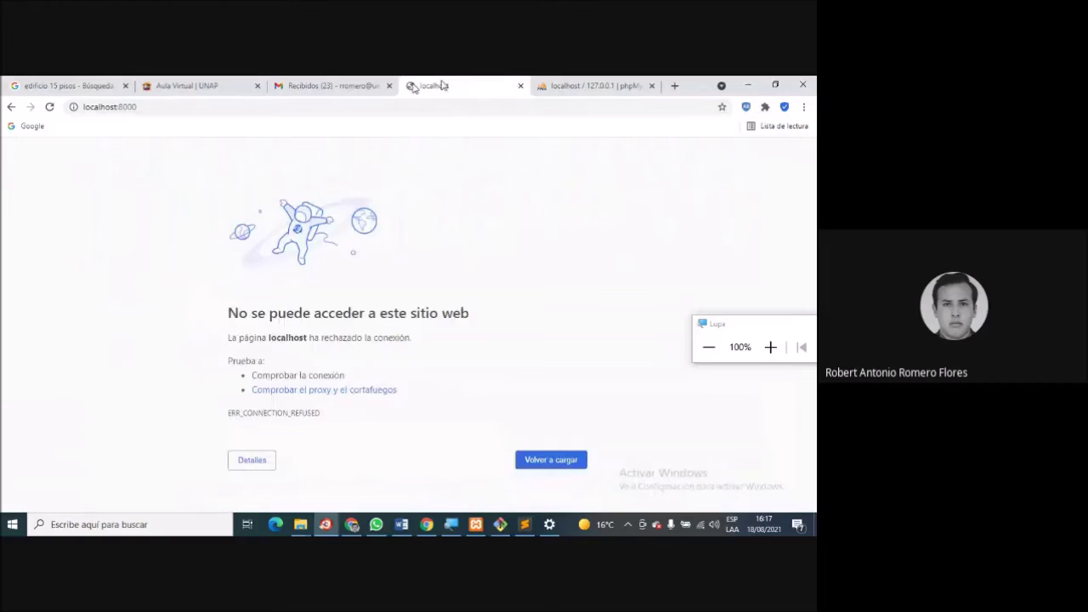
Reload localhost:8000 in the browser to test the Laravel development server.
click(449, 82)
click(242, 103)
click(241, 103)
key(Return)
click(242, 103)
key(Return)
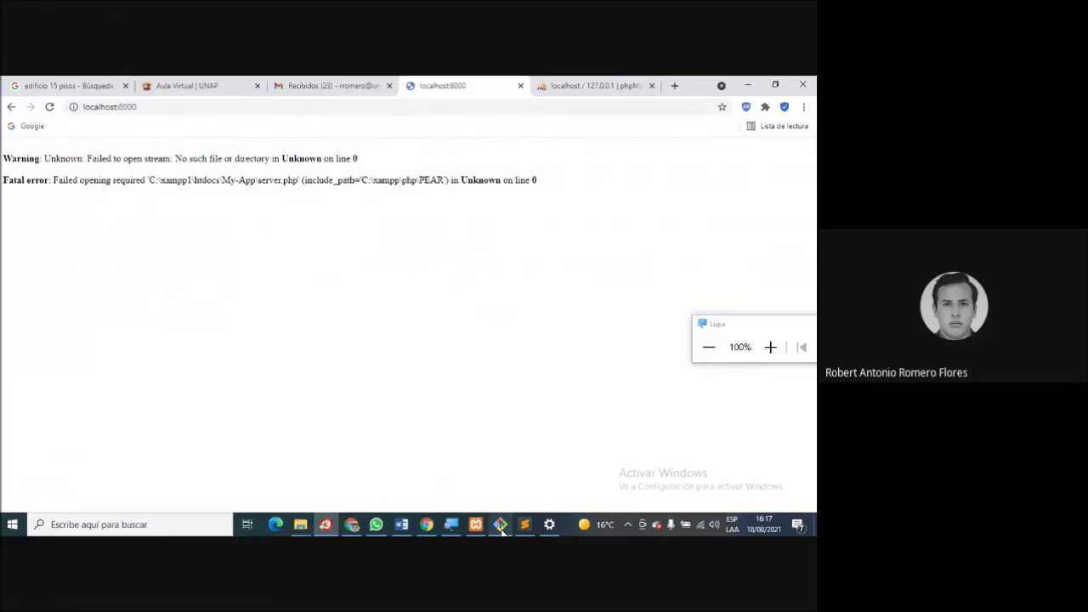
Stop the development server in the terminal and move the terminal and magnifier windows to uncover the output.
mouse_move(501, 527)
click(502, 526)
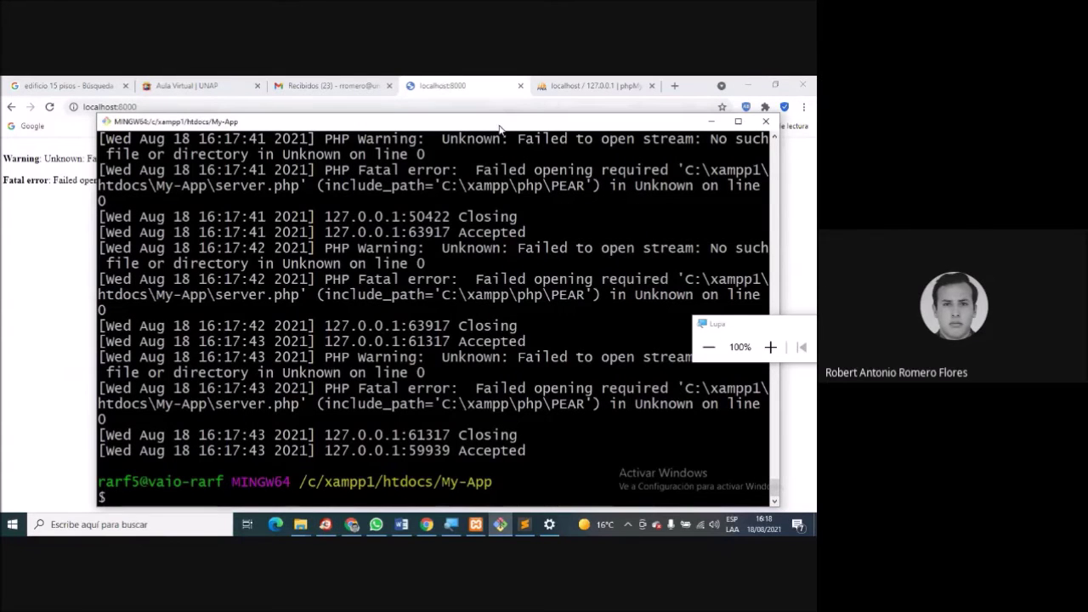
drag(484, 118, 494, 92)
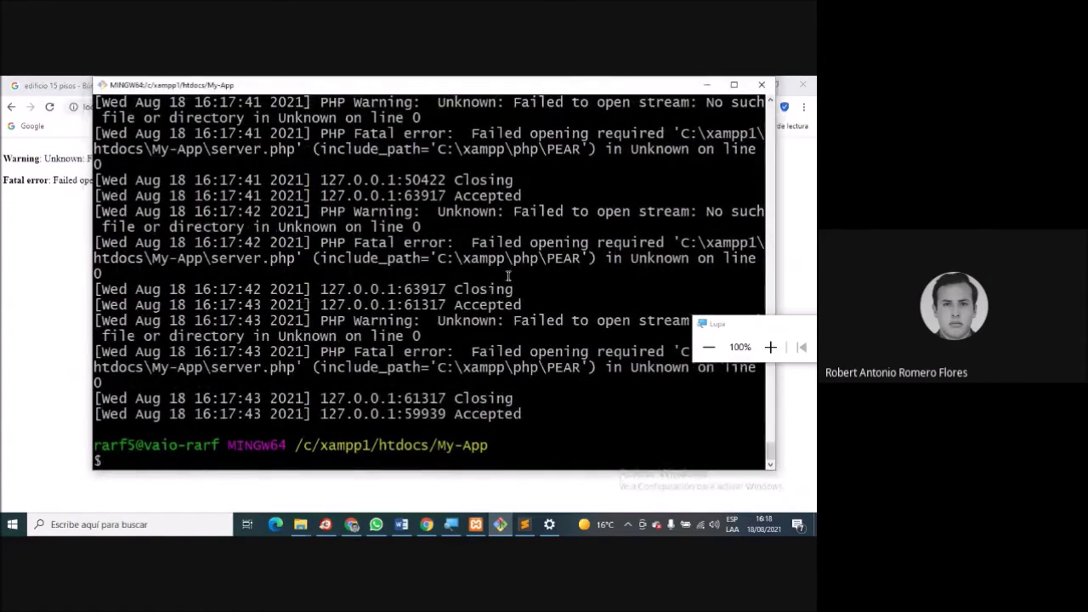
click(738, 329)
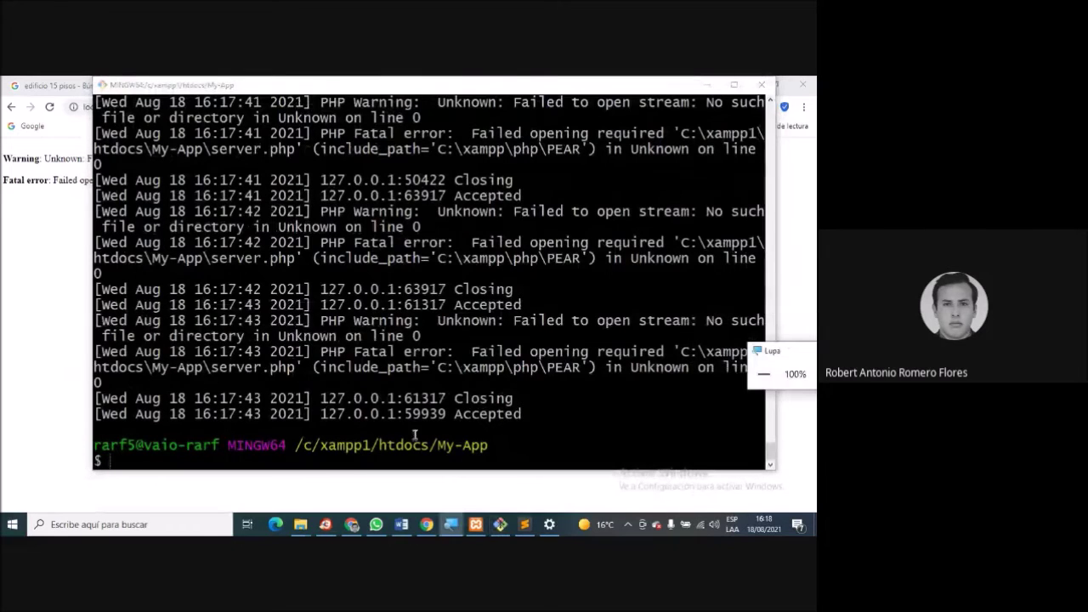
click(331, 465)
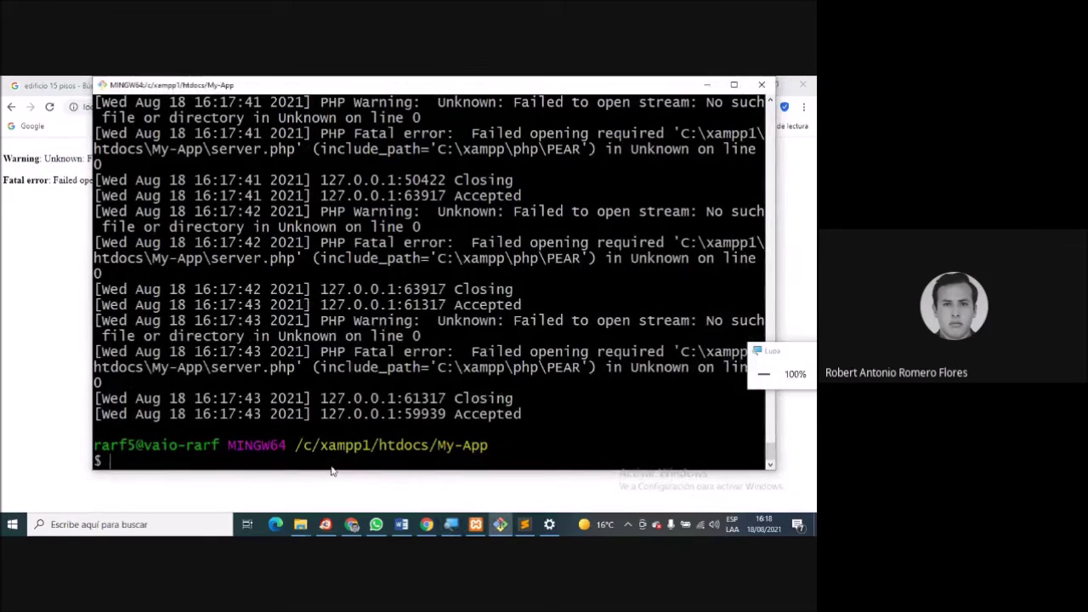
Restart php artisan tinker from the command history and run DB::connection()->getPdo(); again.
key(Up)
key(Up)
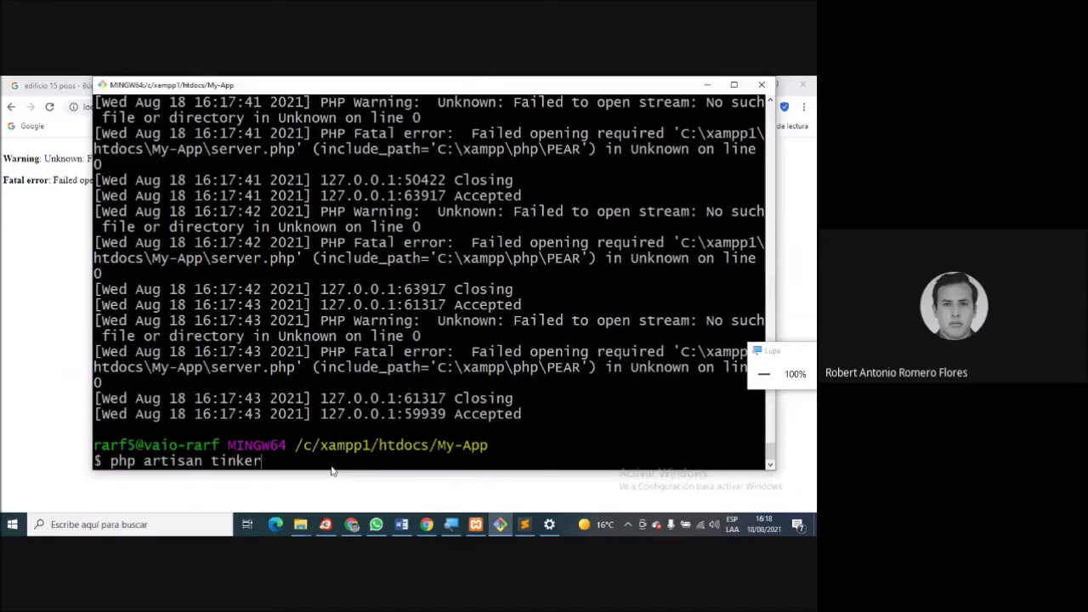
key(Down)
key(Up)
key(Down)
key(Up)
key(Up)
key(Down)
key(Return)
text(quit)
key(Up)
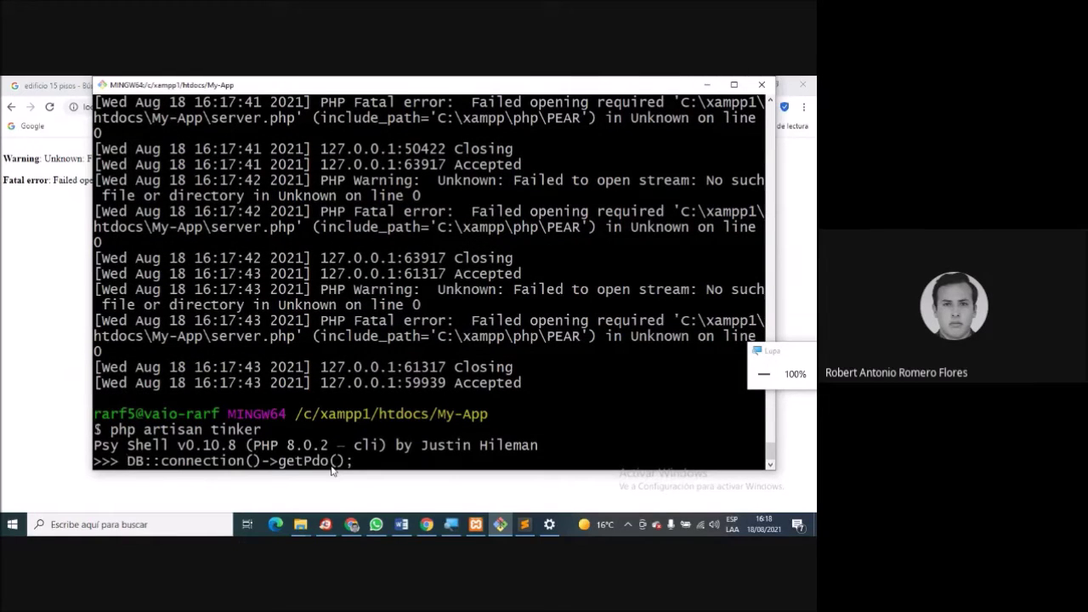
key(Return)
Review the PDO output and highlight the DRIVER_NAME value and the CLIENT_VERSION line.
scroll(387, 382, up, 1)
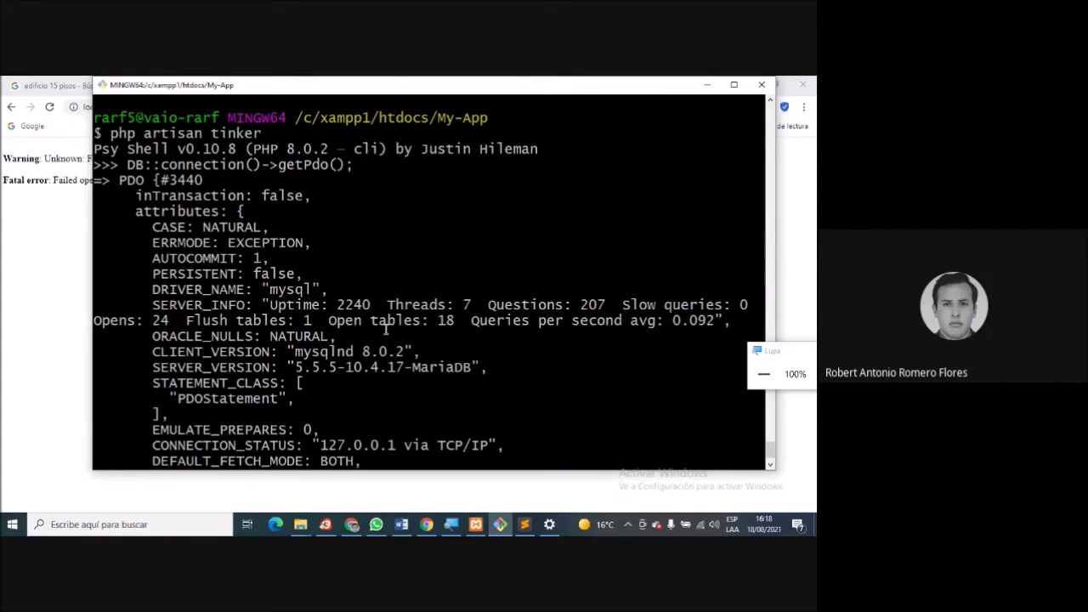
double_click(286, 290)
click(286, 290)
triple_click(370, 353)
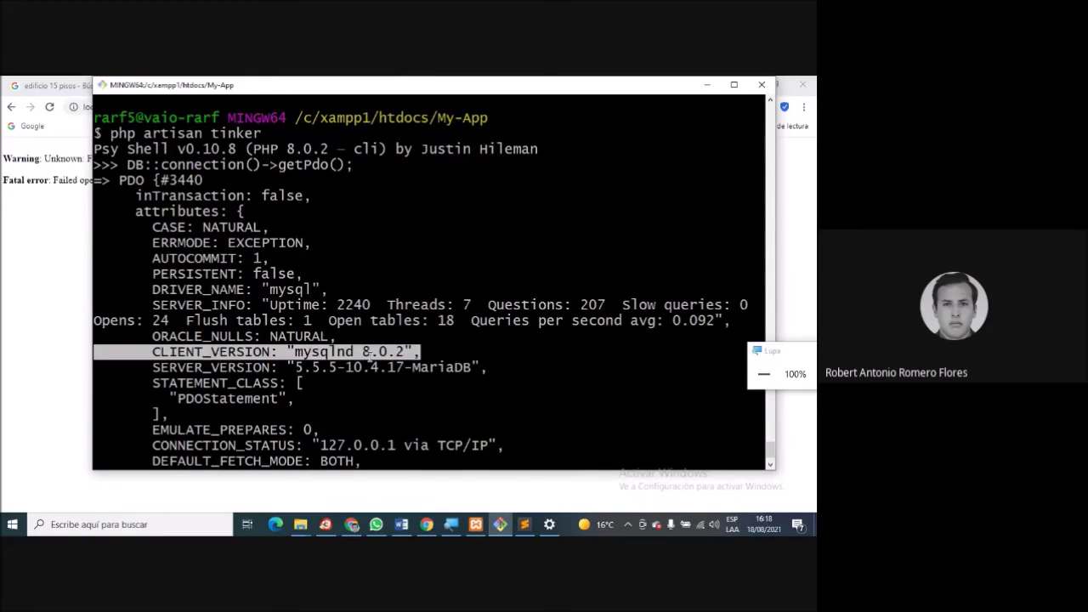
Quit the Tinker session to return to the shell prompt in the My-App folder.
scroll(435, 383, down, 1)
click(308, 420)
text(qi)
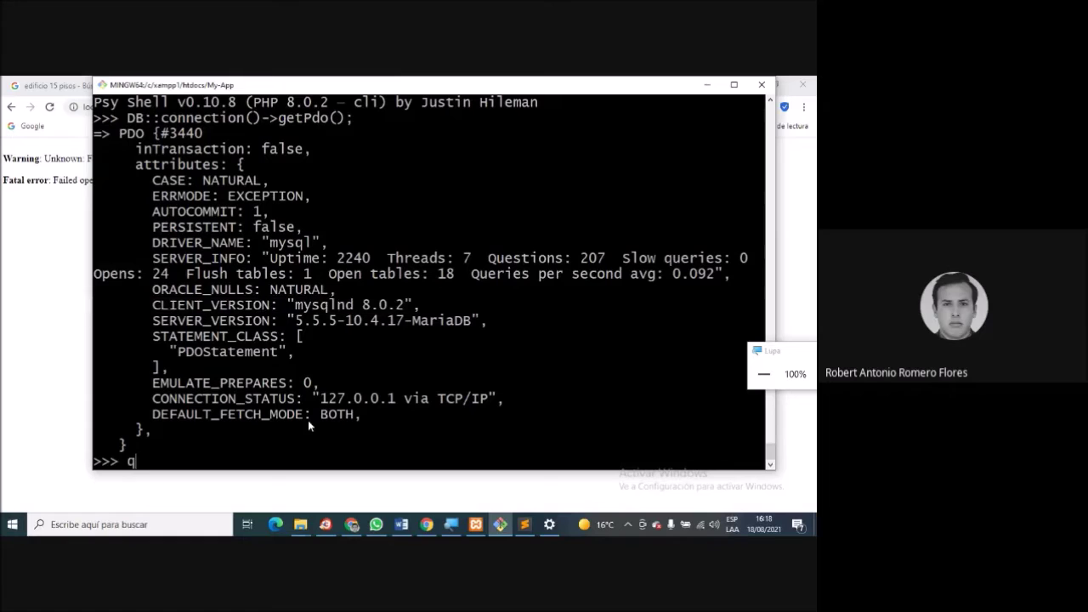
key(BackSpace)
text(uit)
key(Return)
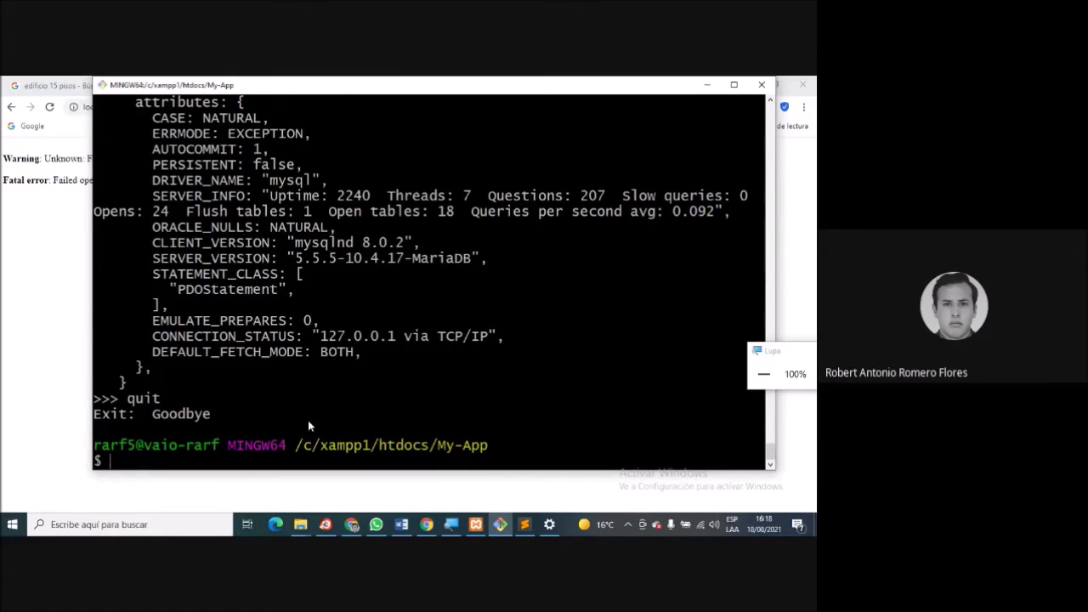
Switch to the File Explorer window with the php* search, dismiss the chat notification and show the root of drive C:.
click(299, 527)
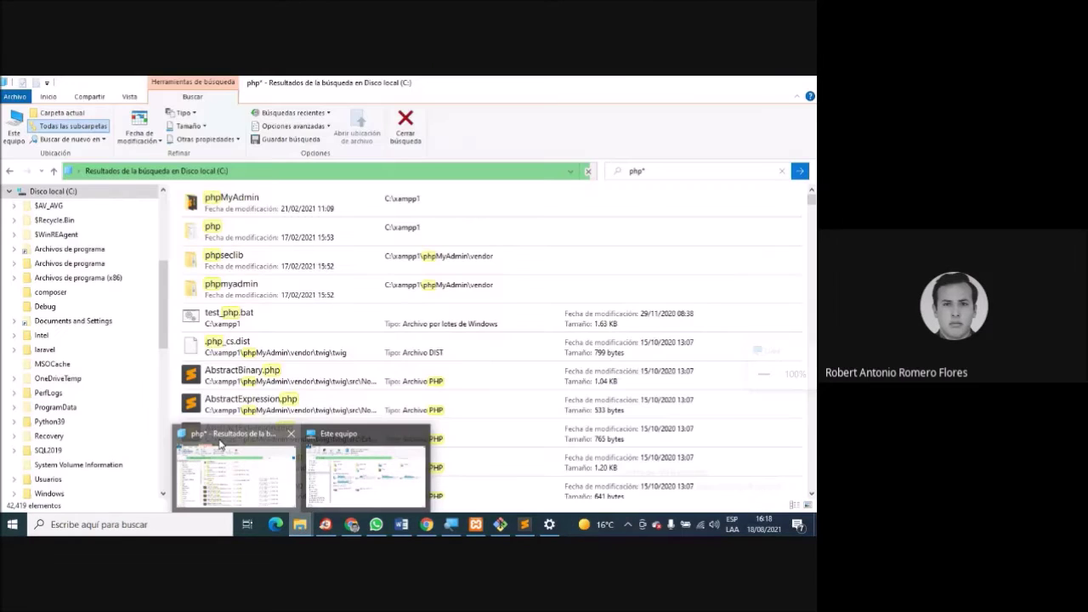
click(219, 442)
scroll(66, 242, up, 1)
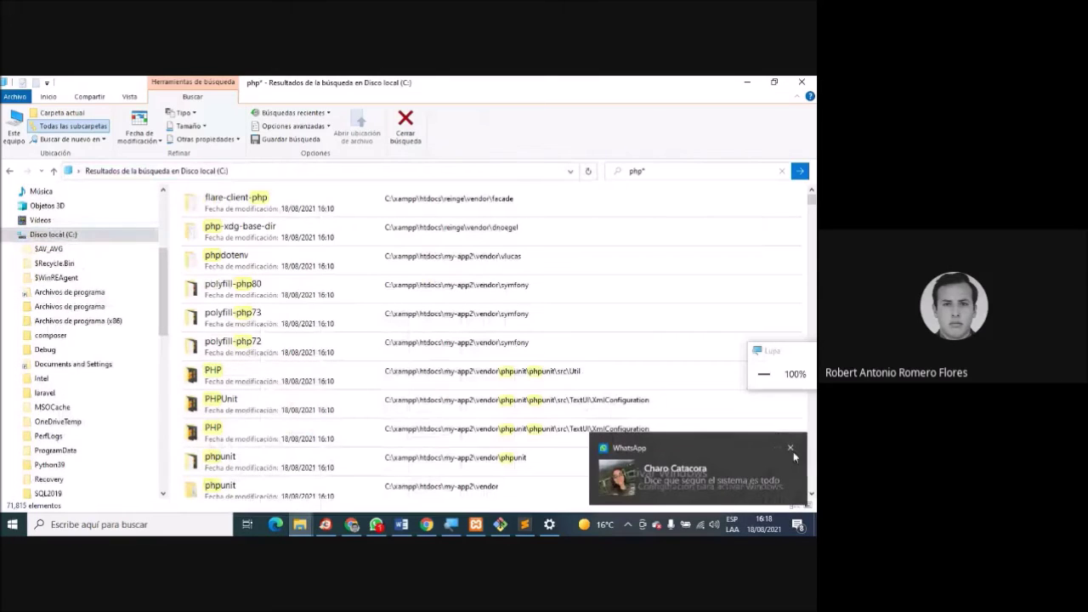
click(790, 448)
click(57, 233)
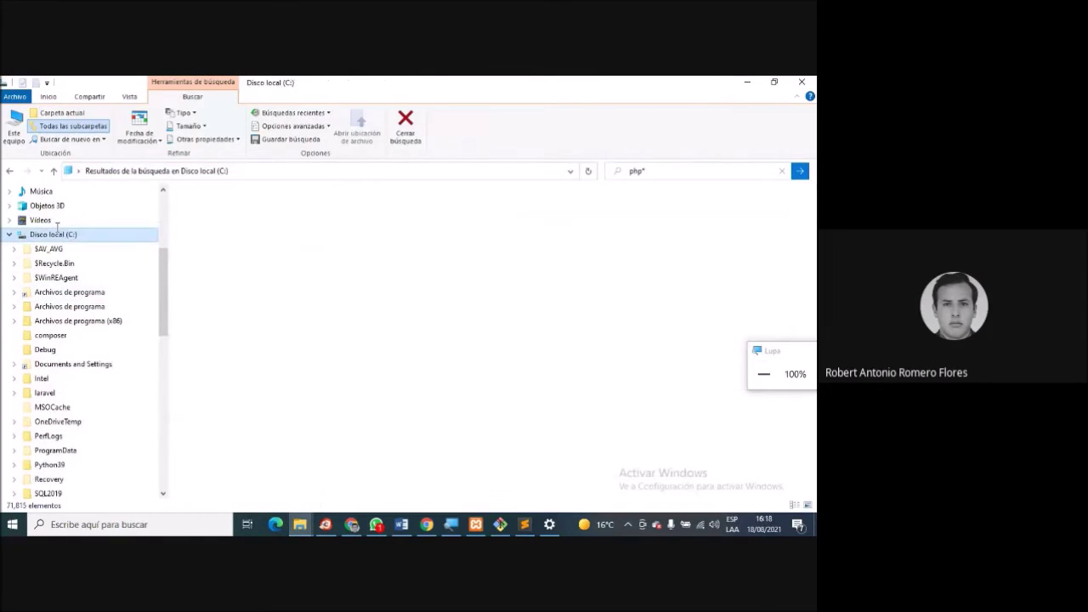
click(235, 285)
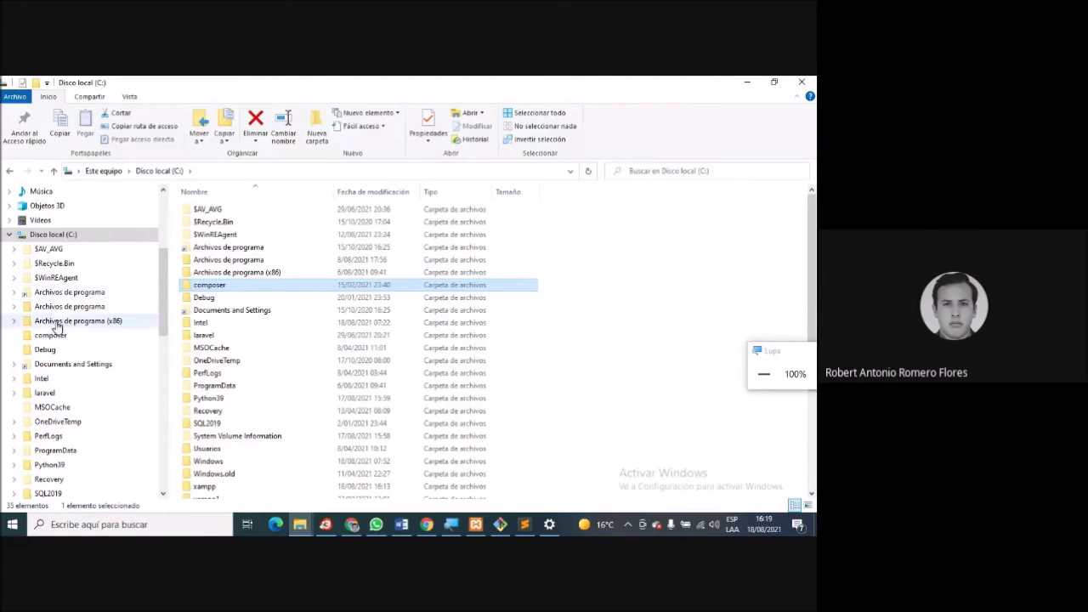
Open the database migrations folder of the my-app2 project inside C:\laravel.
click(87, 395)
double_click(216, 247)
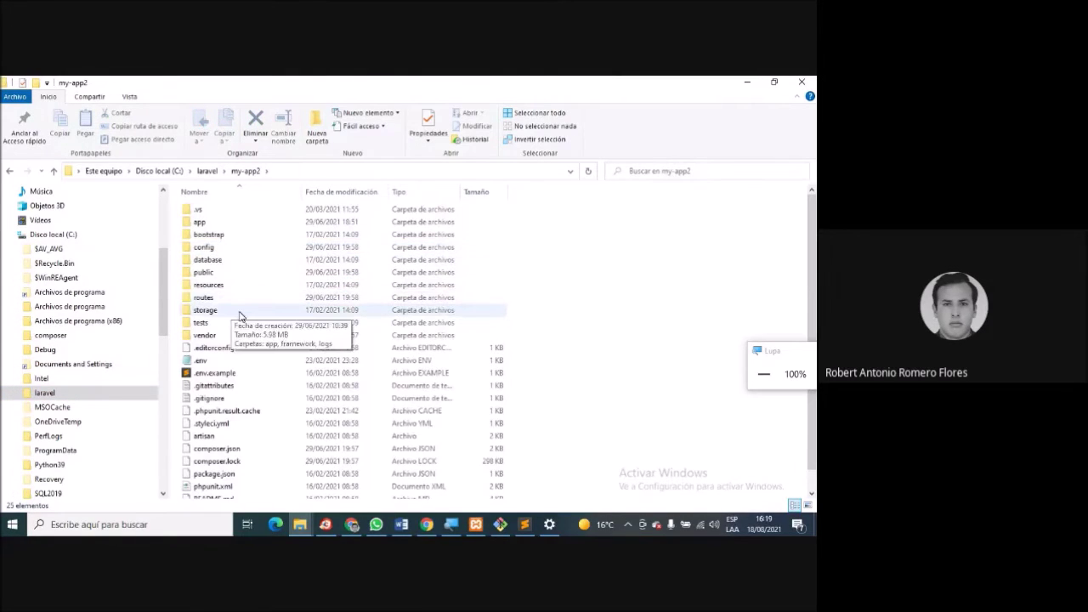
double_click(222, 258)
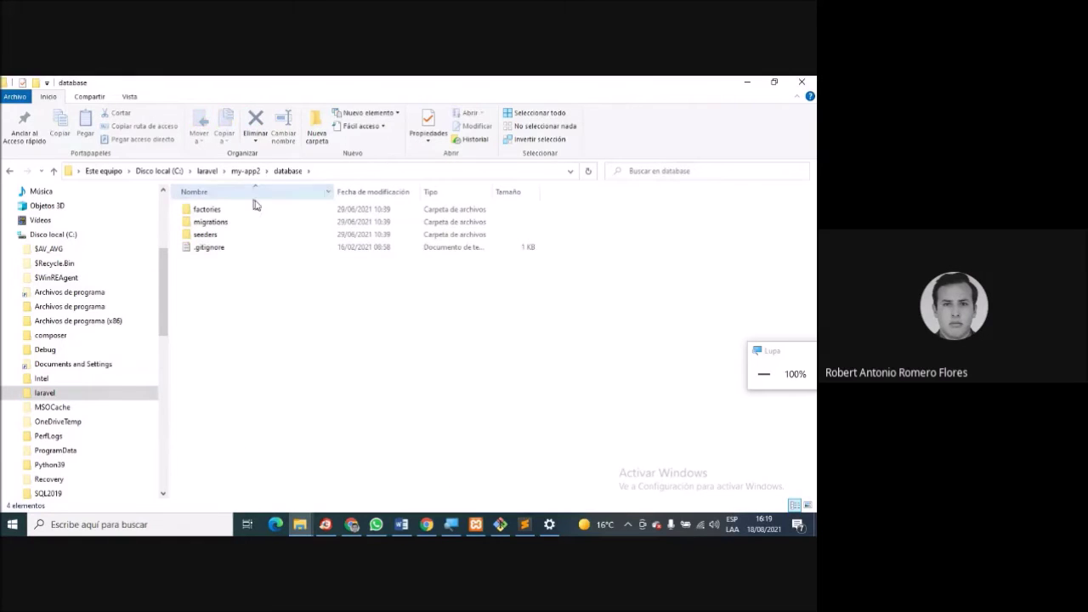
double_click(230, 223)
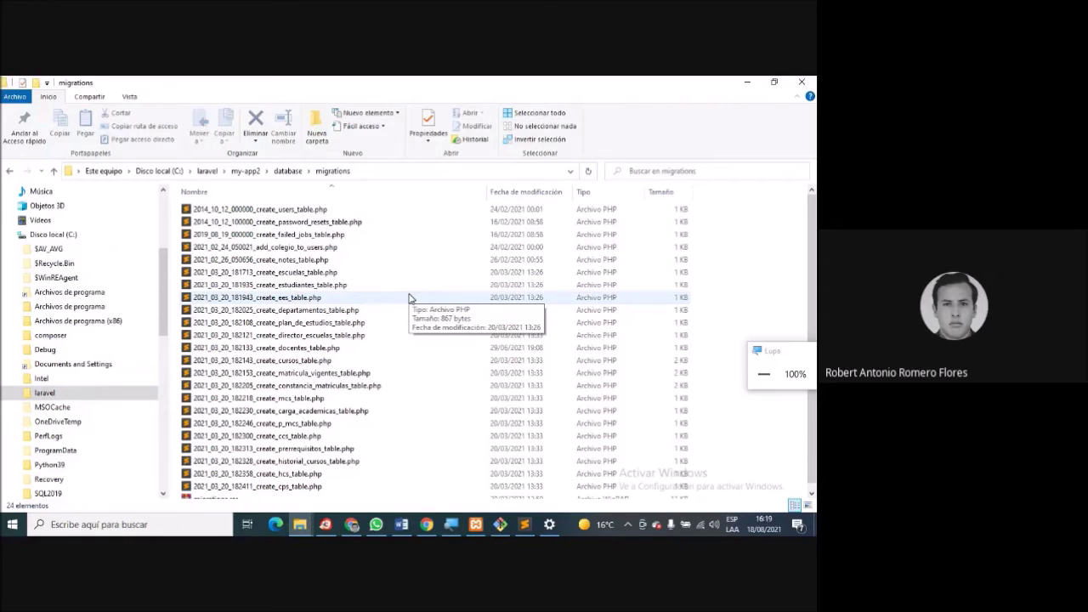
Look through the my-app2 migrations and copy the 2021_03_20_182143_create_cursos_table.php file.
scroll(409, 298, down, 1)
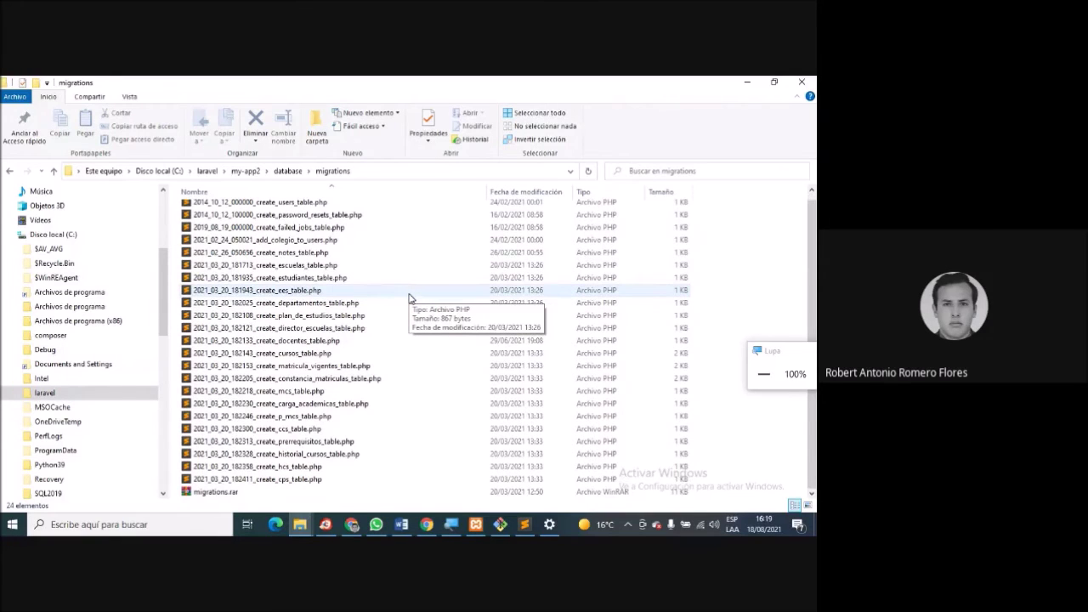
scroll(409, 297, up, 1)
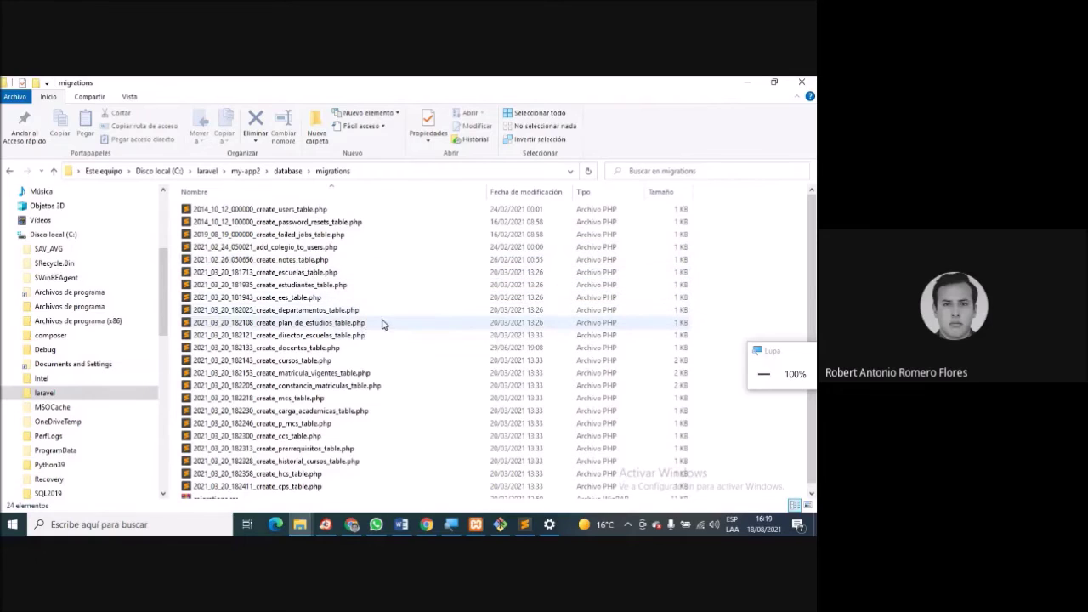
click(333, 349)
click(339, 361)
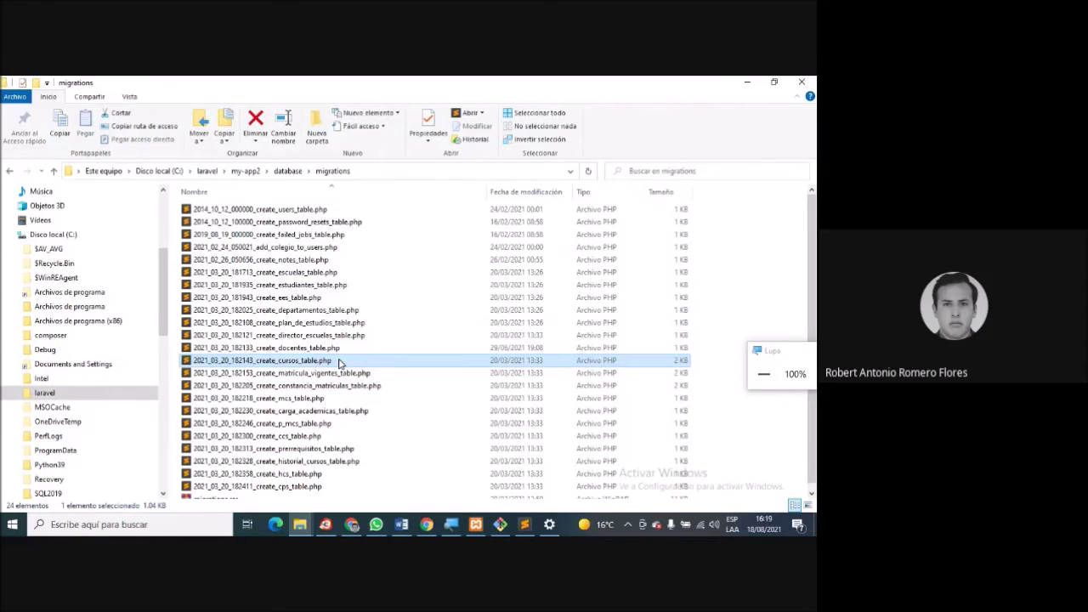
key(ctrl+c)
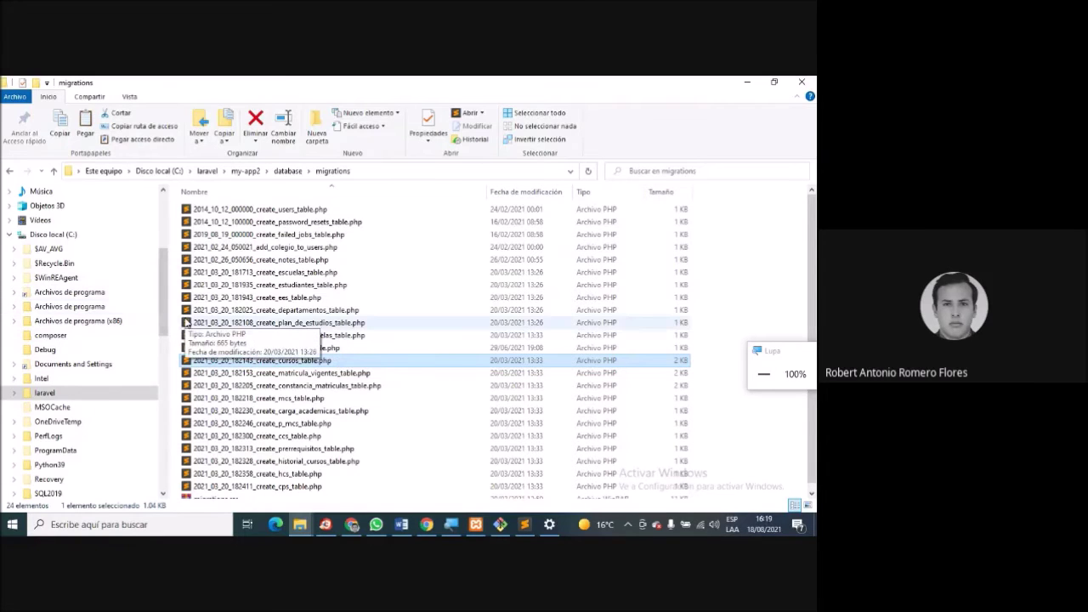
Open the My-App project's database migrations folder under C:\xampp1\htdocs.
scroll(102, 395, down, 2)
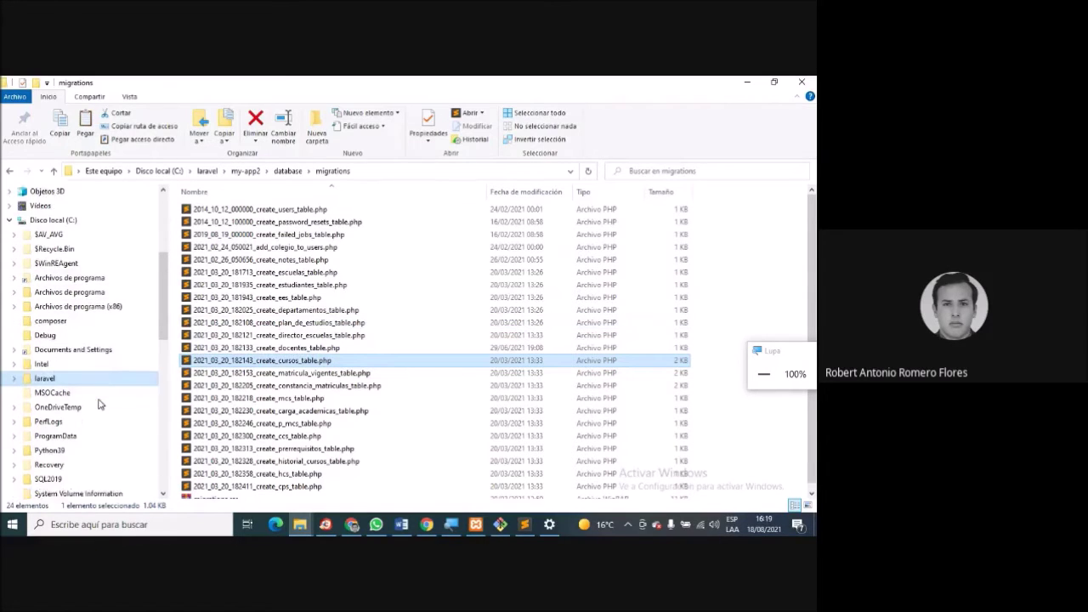
scroll(98, 405, down, 1)
scroll(98, 405, up, 2)
scroll(98, 406, down, 3)
scroll(97, 405, down, 4)
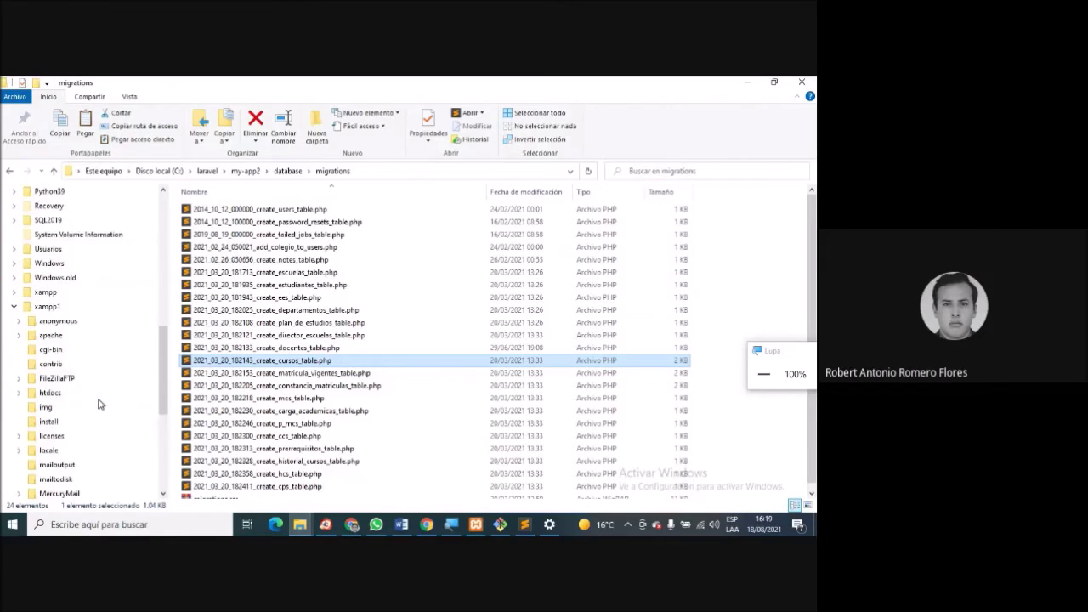
click(49, 393)
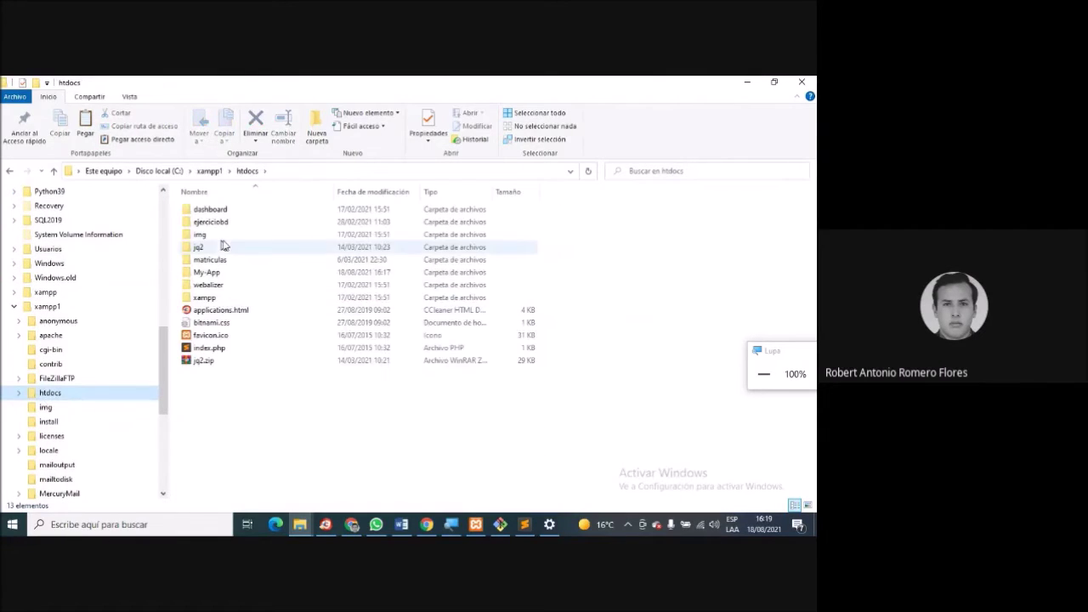
double_click(213, 273)
click(252, 252)
double_click(252, 248)
double_click(235, 221)
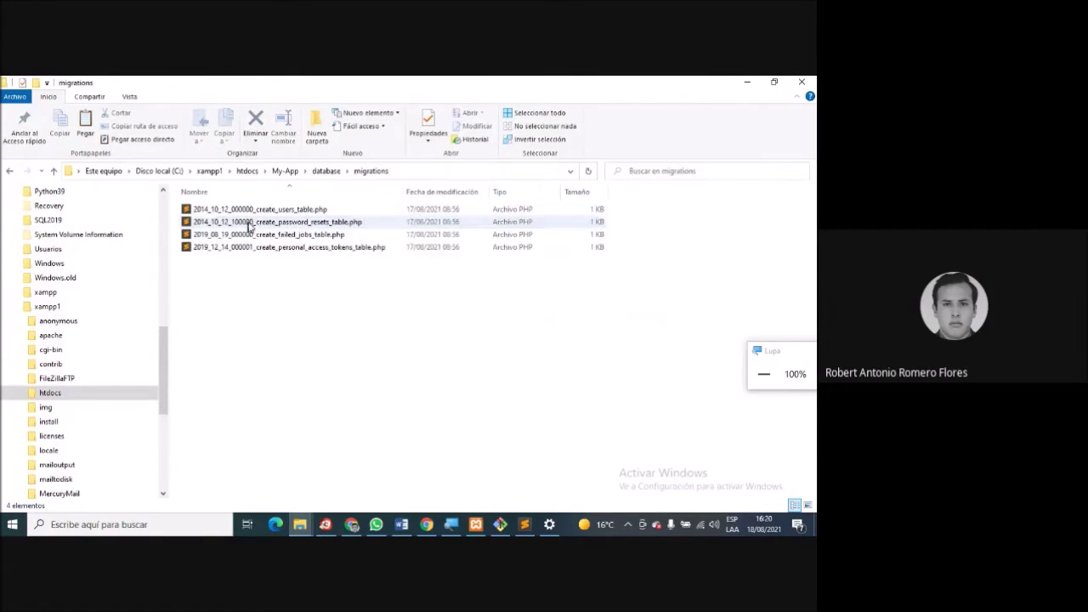
Paste the copied cursos migration into My-App's migrations folder and open it in Sublime Text.
key(ctrl+v)
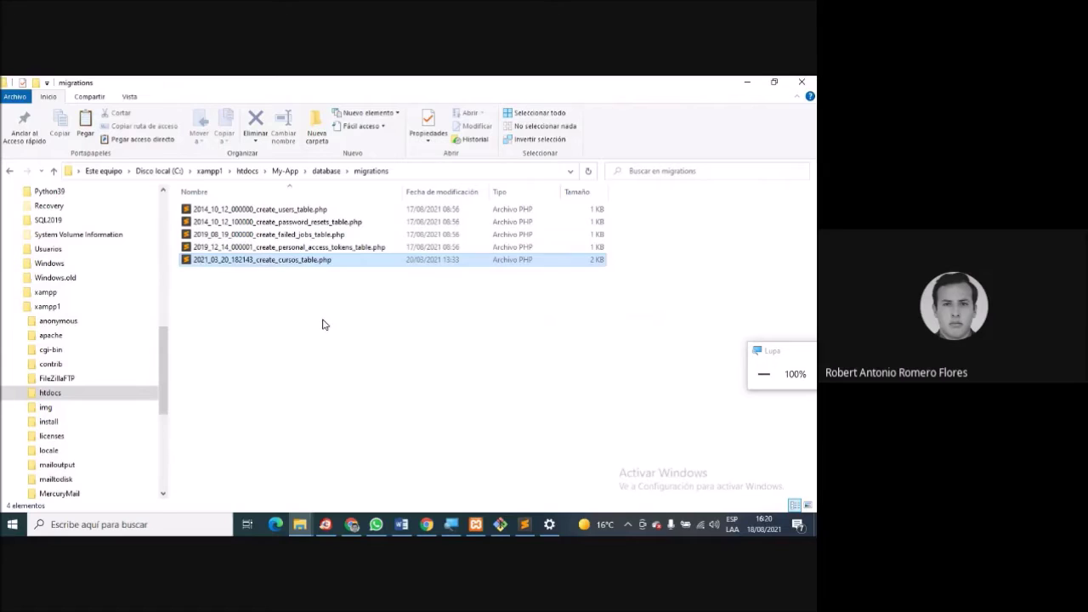
click(322, 324)
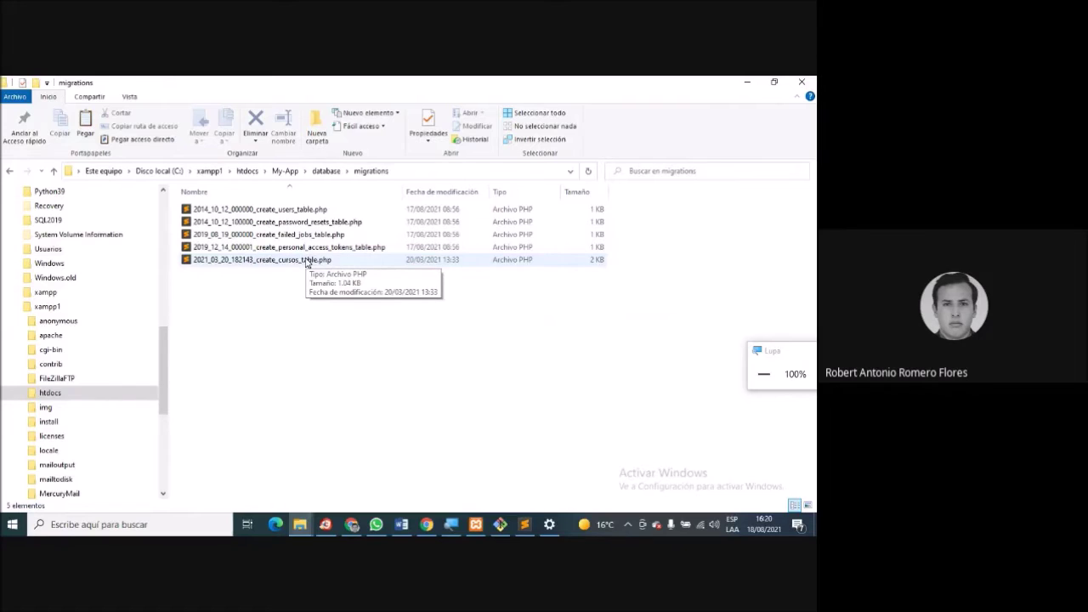
click(318, 259)
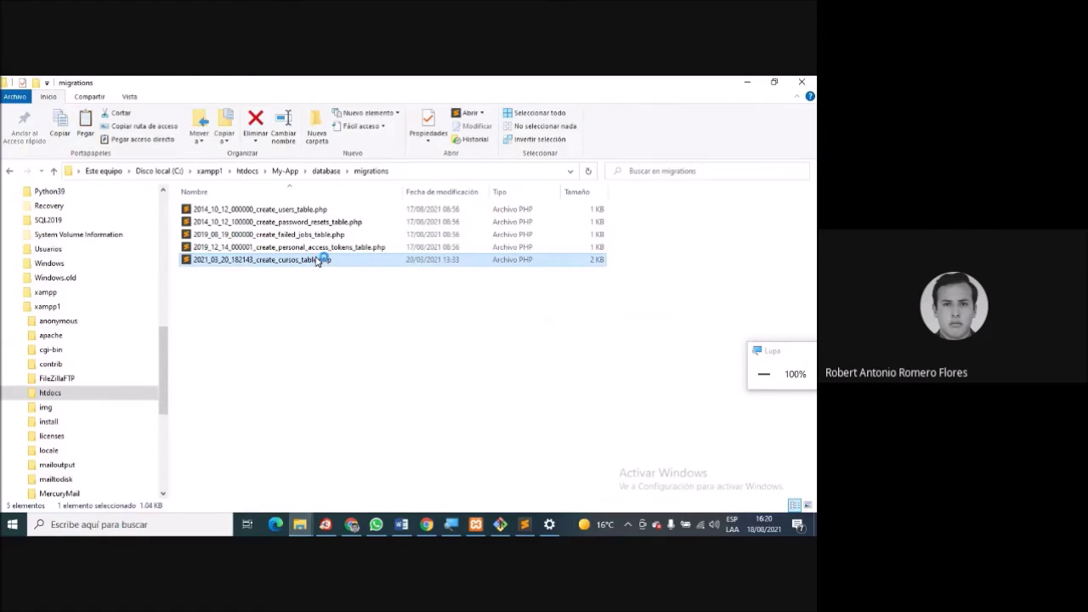
Review the cursos migration's imports, the CreateCursosTable class declaration and the column definitions in up().
scroll(284, 321, down, 4)
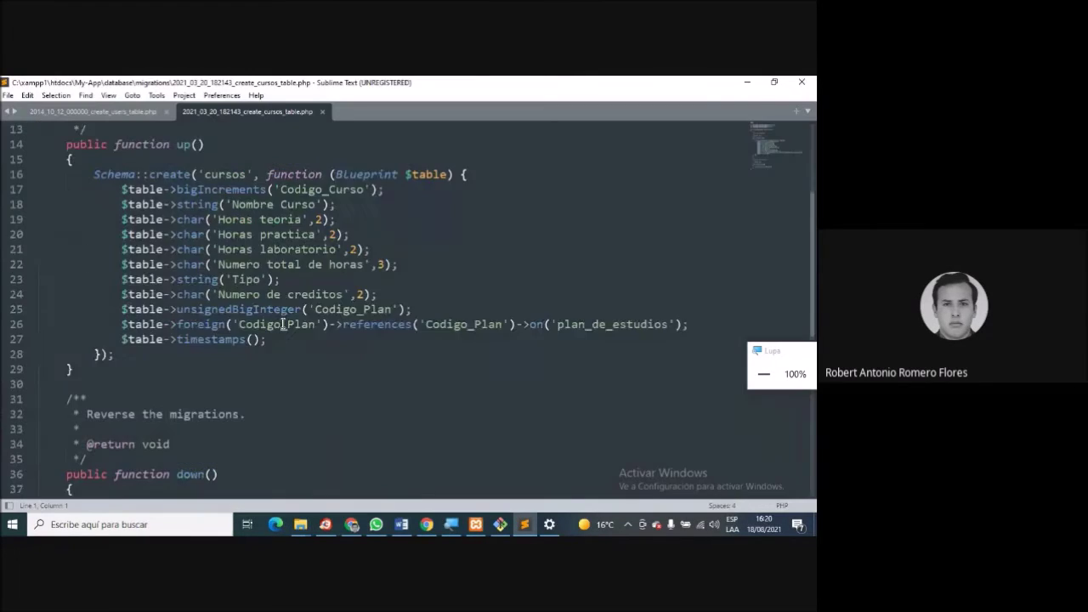
scroll(283, 324, up, 4)
scroll(283, 324, down, 1)
scroll(283, 324, up, 1)
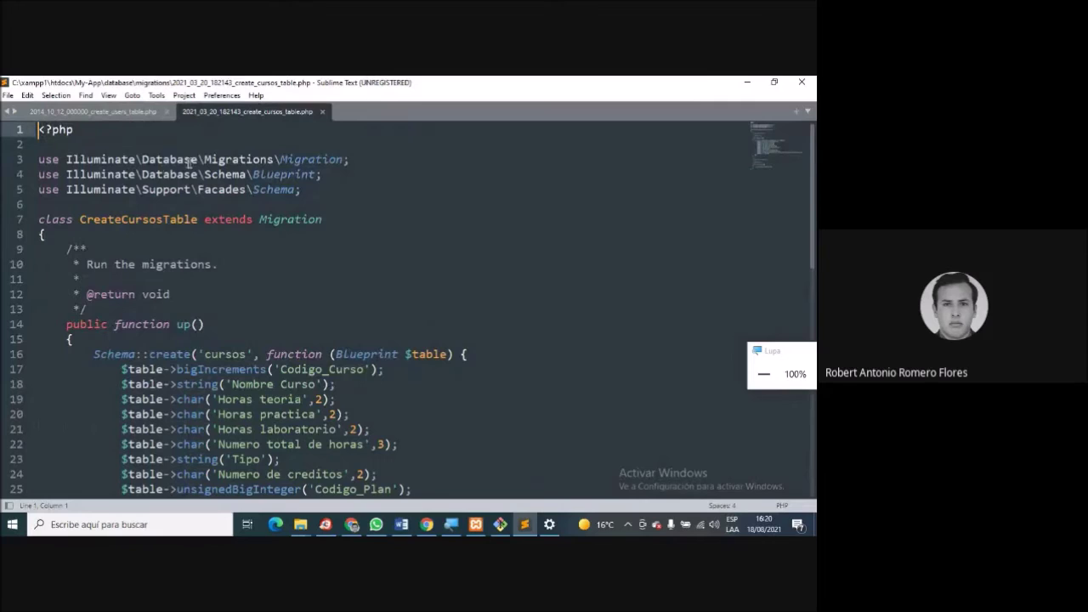
click(365, 165)
click(339, 171)
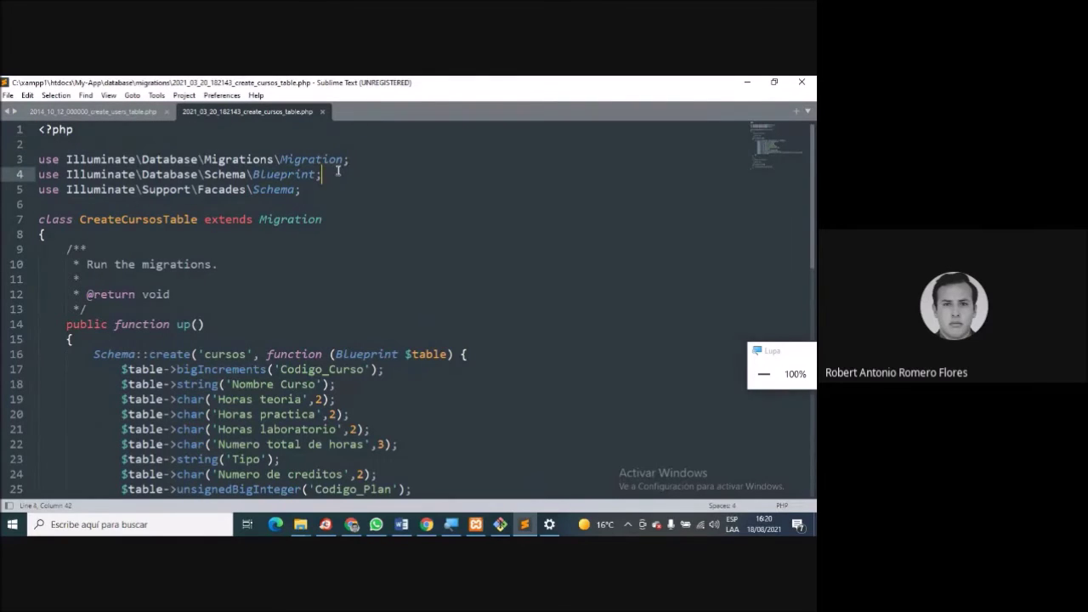
click(323, 199)
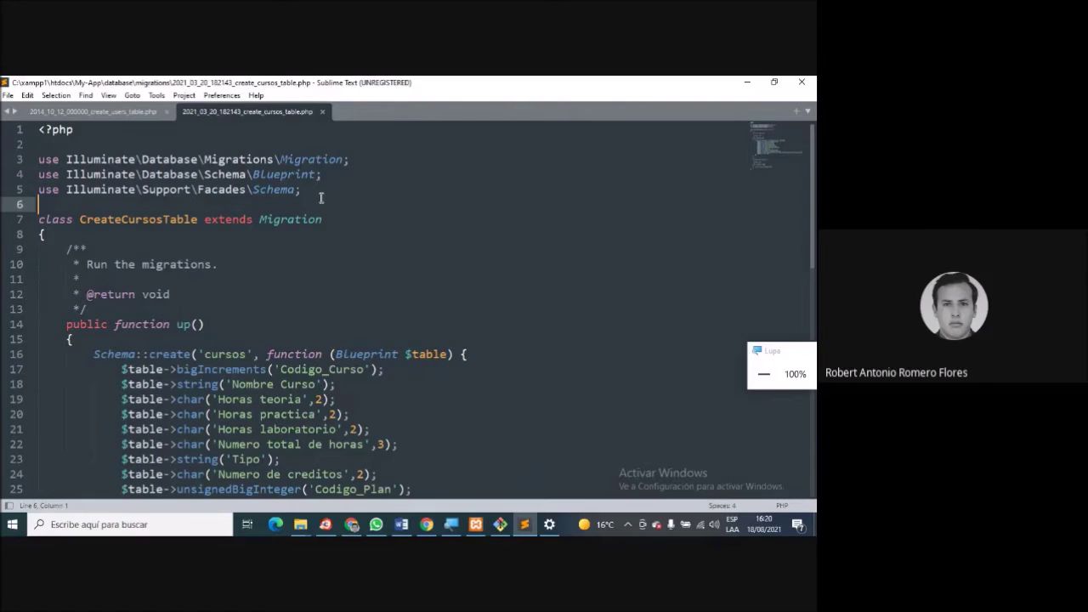
drag(333, 190, 35, 190)
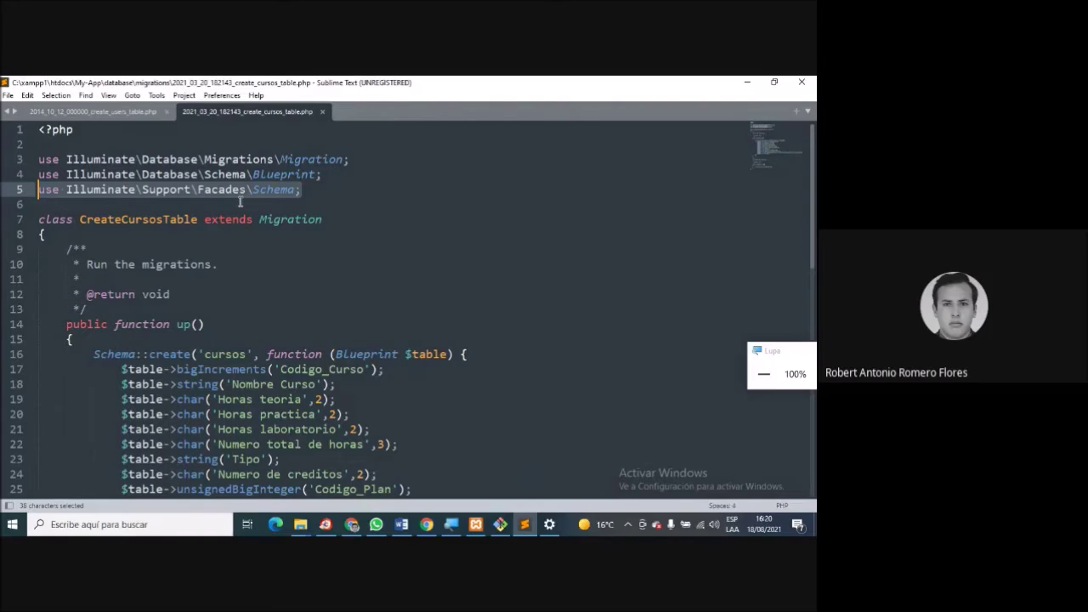
triple_click(127, 221)
drag(338, 223, 247, 224)
click(215, 248)
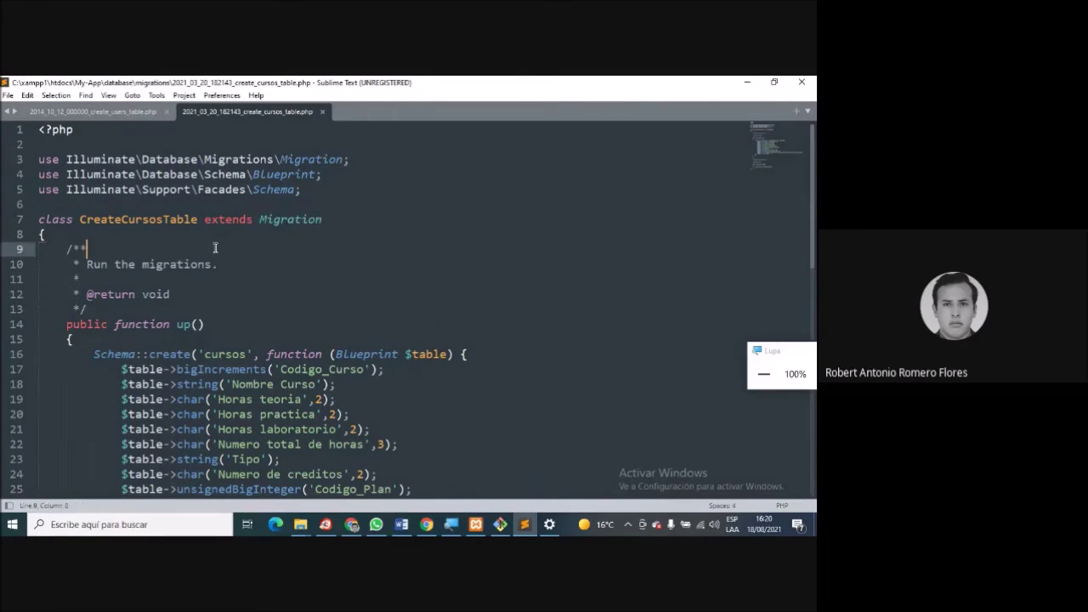
scroll(215, 248, down, 3)
scroll(216, 248, up, 1)
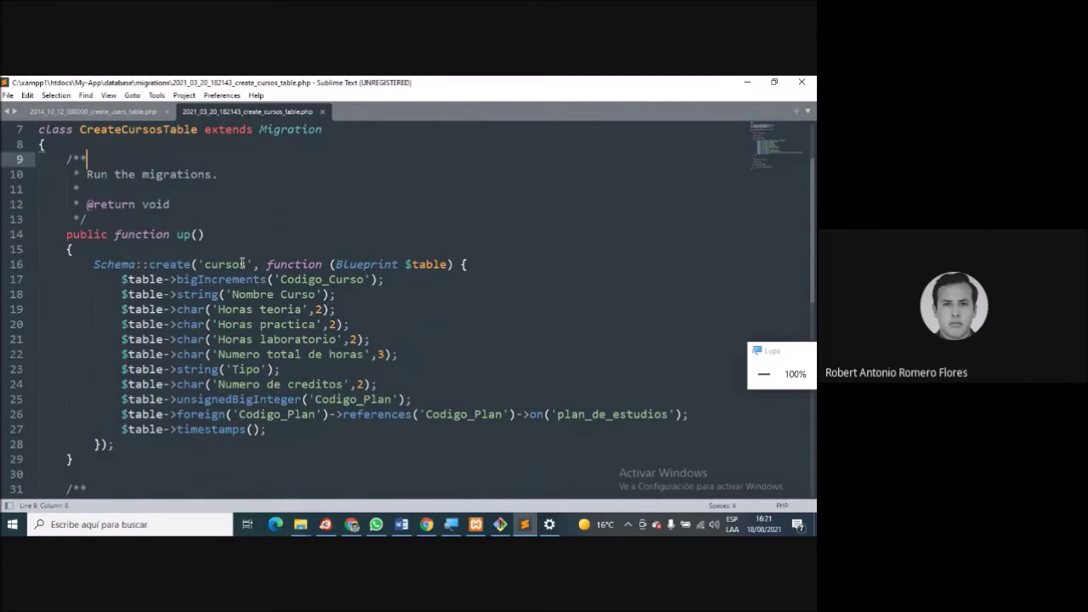
Replace the spaces with underscores in the column names Nombre_Curso, Horas_teoria, Horas_practica and Horas_laboratorio.
click(282, 295)
key(BackSpace)
text(_)
key(Down)
key(Left)
key(Left)
key(Left)
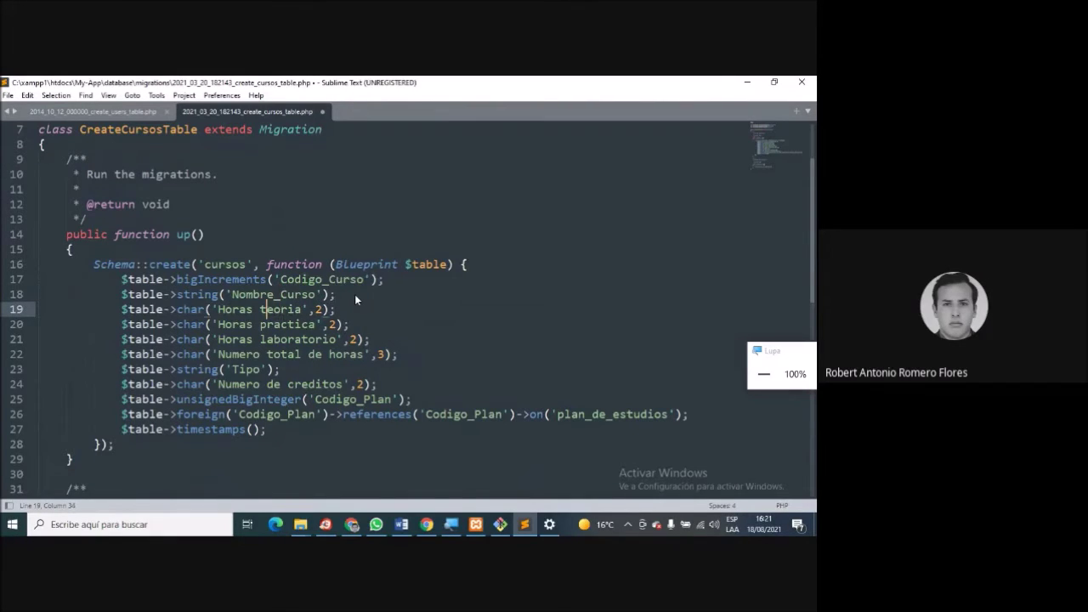
key(BackSpace)
text(_)
key(Down)
key(BackSpace)
text(_)
key(Down)
key(BackSpace)
text(_)
Shorten the total hours column name to Numero_horas.
key(Down)
key(Right)
key(Right)
key(Right)
key(Right)
key(Right)
key(Right)
key(Right)
key(Right)
key(Right)
key(Right)
key(BackSpace)
key(BackSpace)
key(BackSpace)
key(BackSpace)
key(BackSpace)
key(BackSpace)
key(BackSpace)
key(BackSpace)
key(BackSpace)
key(BackSpace)
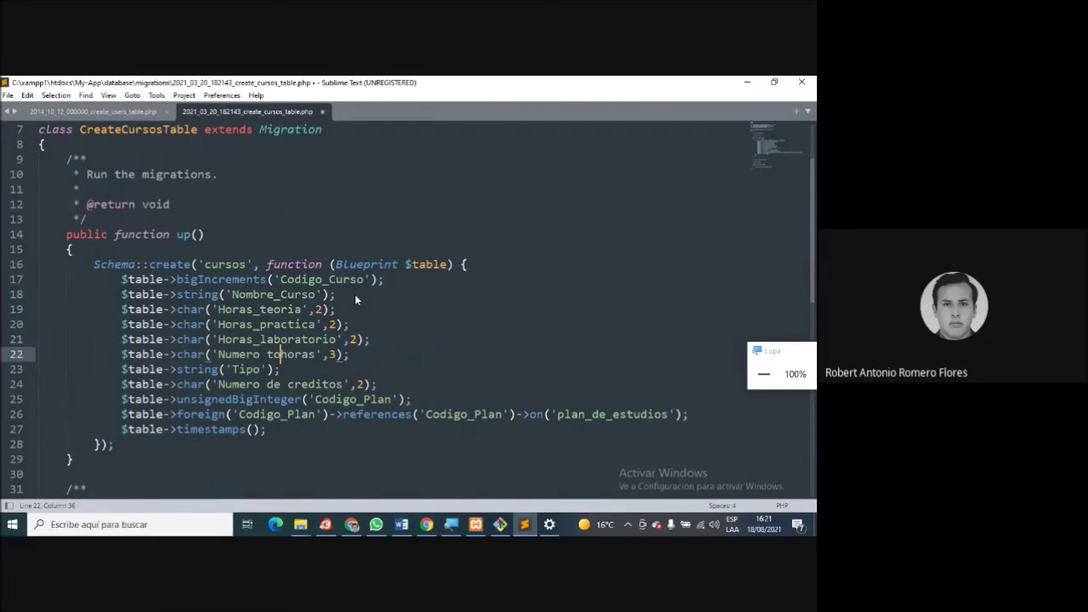
text(_)
Make the second word lowercase in the first two columns, naming them Codigo_curso and Nombre_curso.
key(Up)
key(Up)
key(Up)
key(Up)
key(Up)
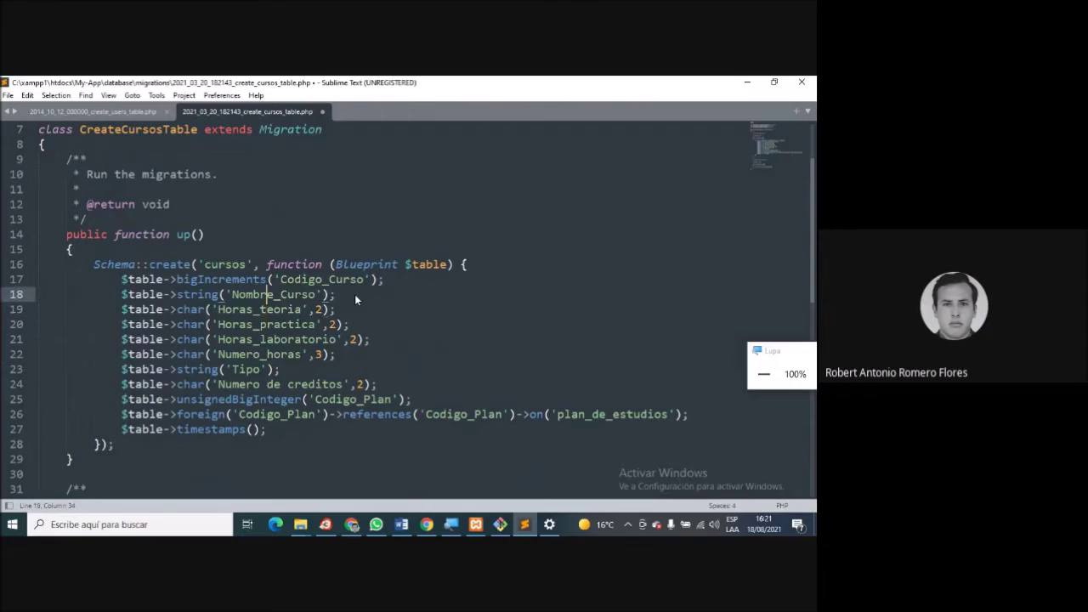
key(Right)
key(Right)
key(Right)
key(Right)
key(Right)
key(Right)
key(Right)
key(Right)
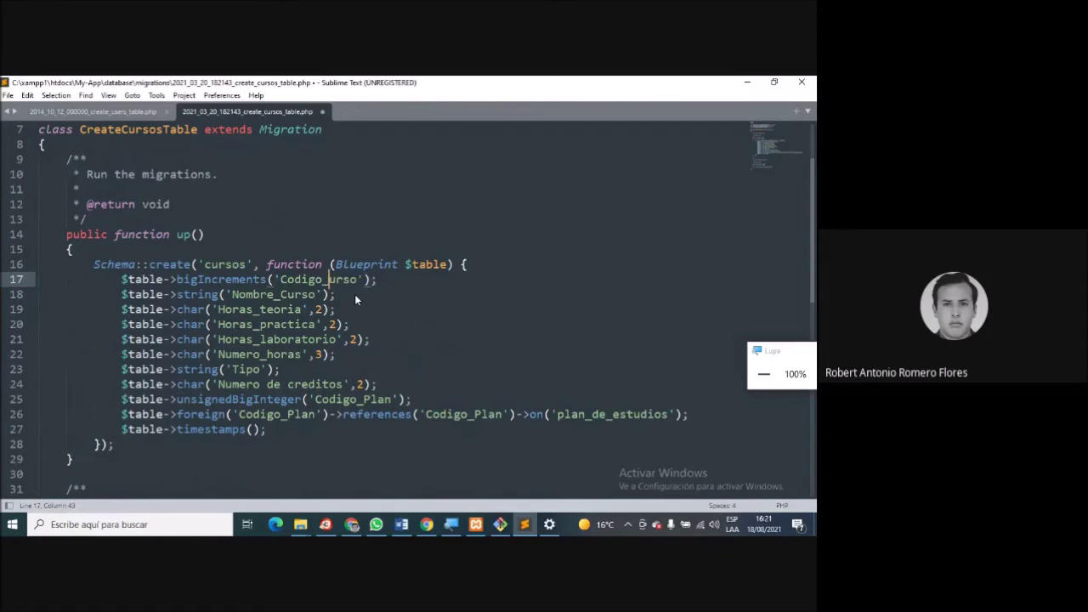
key(Down)
key(Left)
key(Left)
key(Left)
key(Left)
key(Left)
key(Left)
key(Left)
key(BackSpace)
text(c)
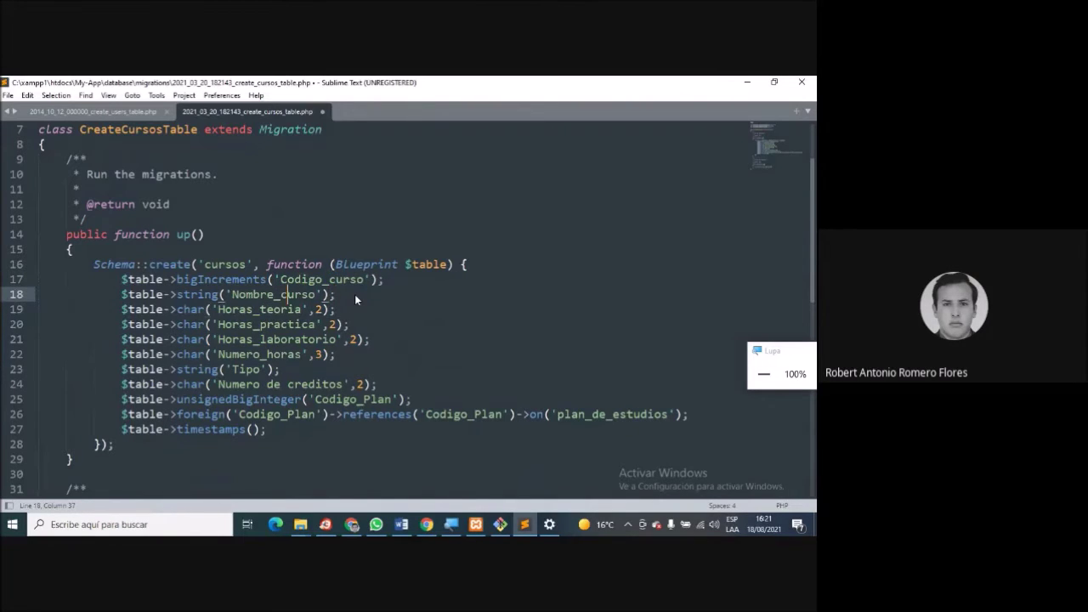
Rename the credits column to Numero_creditos.
key(Down)
key(Down)
key(Down)
key(Down)
key(Down)
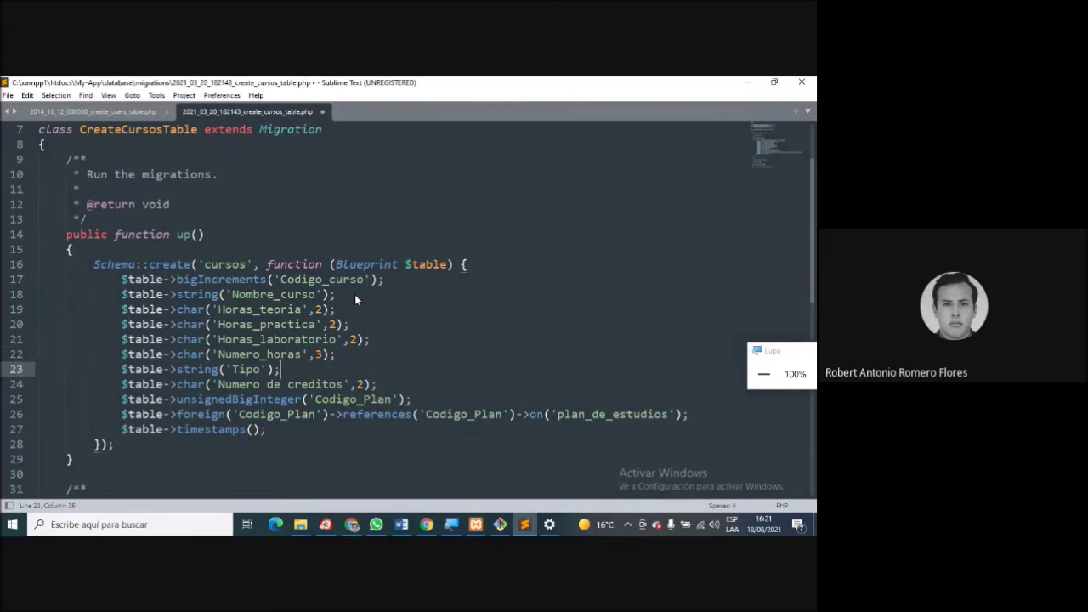
key(Down)
key(Delete)
key(BackSpace)
key(BackSpace)
key(BackSpace)
text(_)
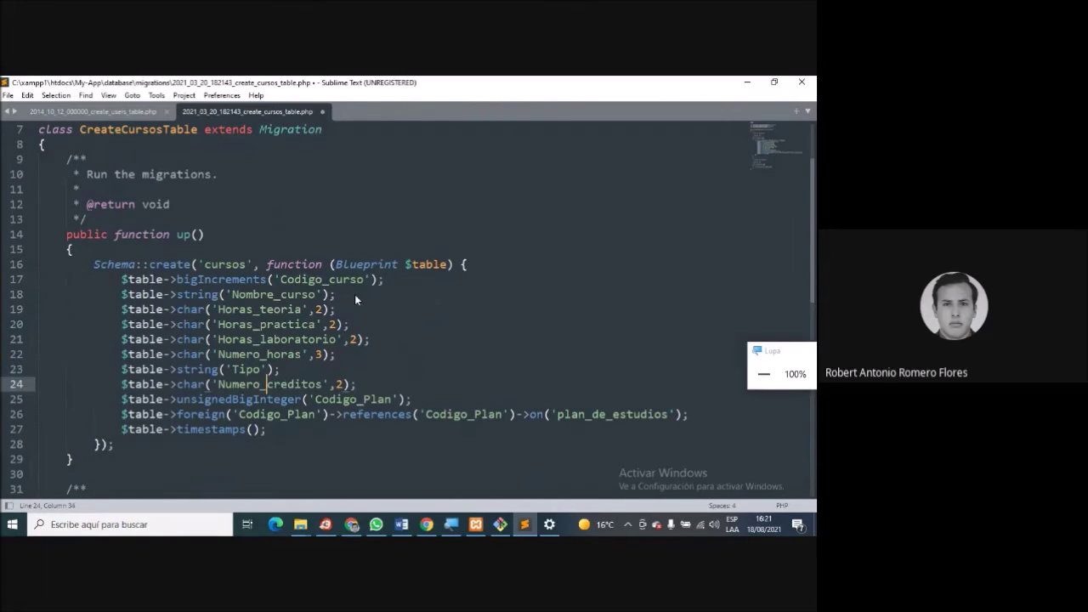
key(Up)
key(Up)
key(Up)
key(Up)
key(Up)
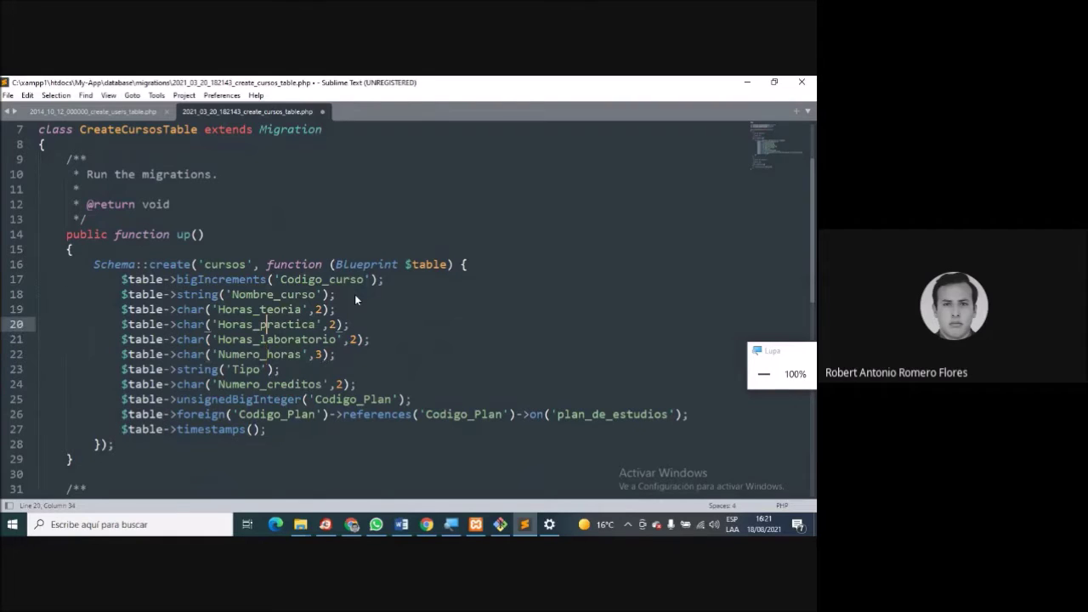
key(Up)
key(Up)
key(Up)
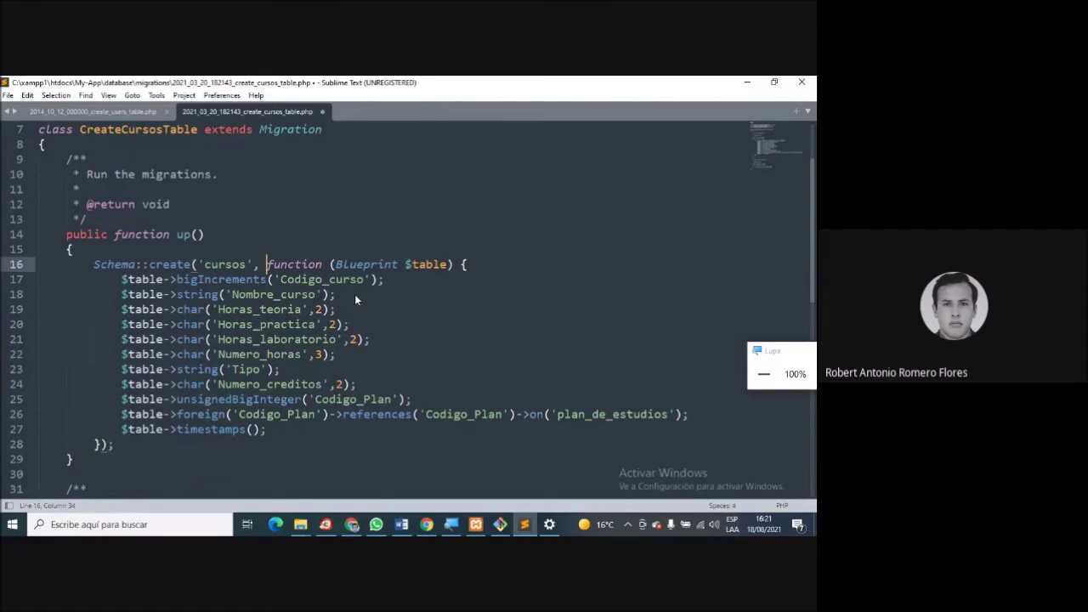
Delete the foreign key line that links Codigo_Plan to the plan_de_estudios table, leaving no blank line.
key(Down)
key(Down)
key(Down)
key(Down)
key(Down)
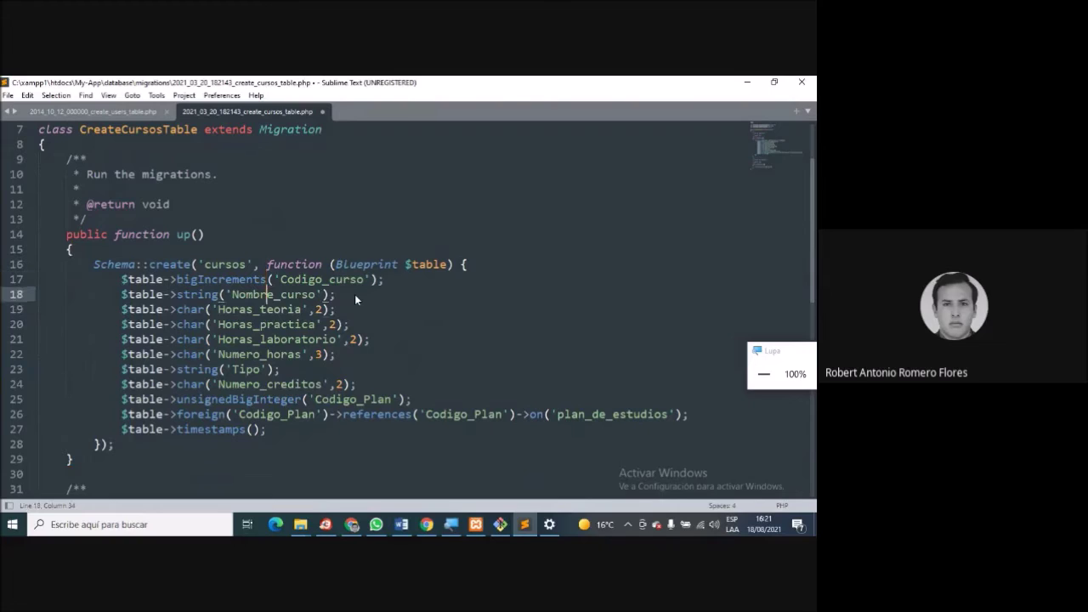
key(Down)
key(Down)
key(Down)
key(Down)
key(Down)
key(Down)
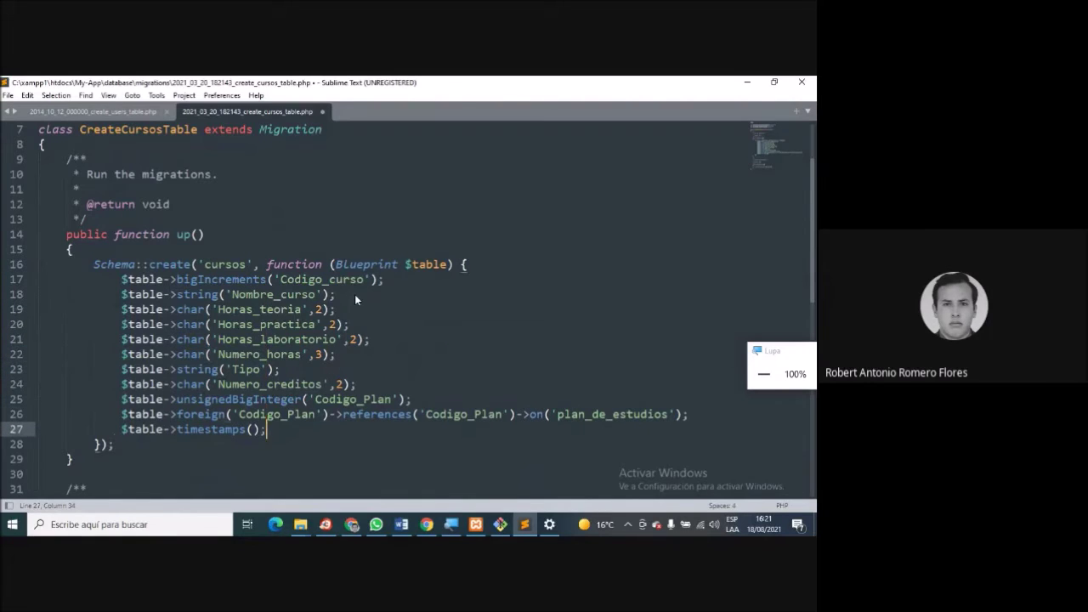
key(Up)
key(Left)
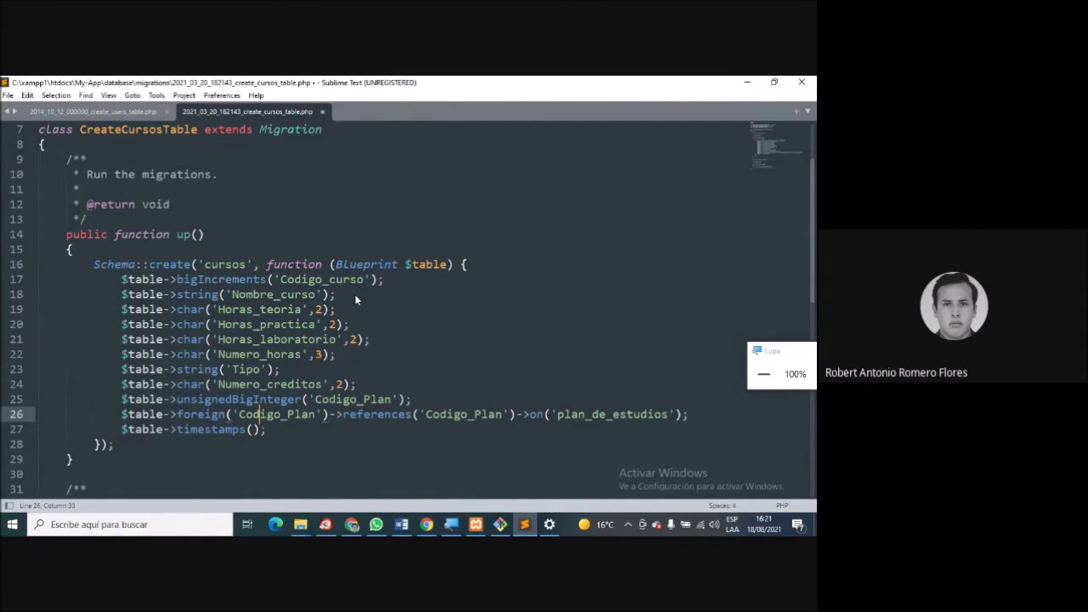
key(Home)
key(shift+End)
key(BackSpace)
key(BackSpace)
key(BackSpace)
key(BackSpace)
key(BackSpace)
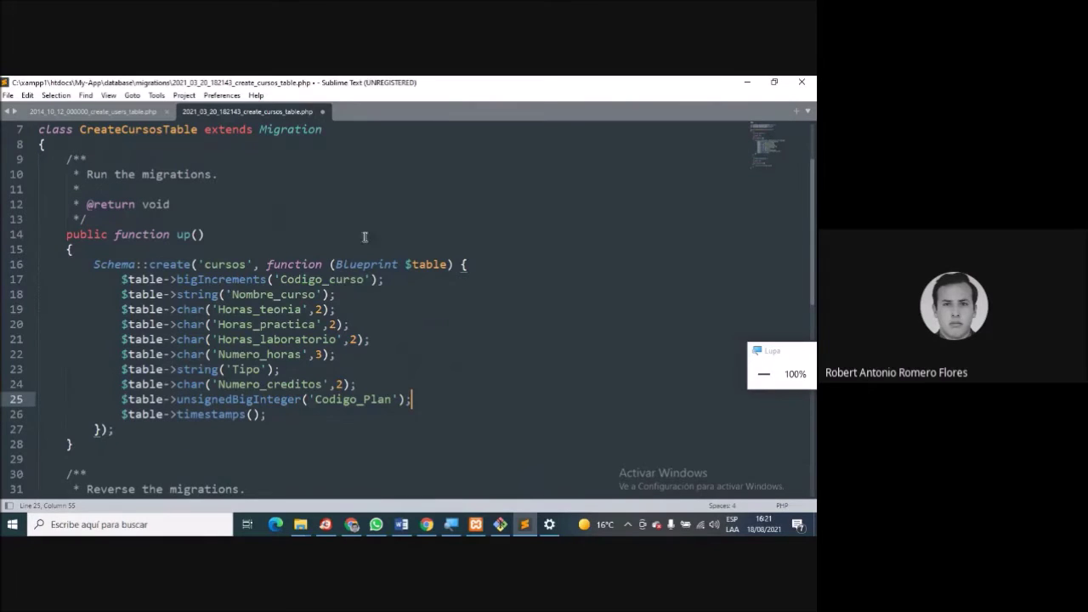
Check the down() and up() functions, then save the cursos migration and close its file.
scroll(364, 237, down, 3)
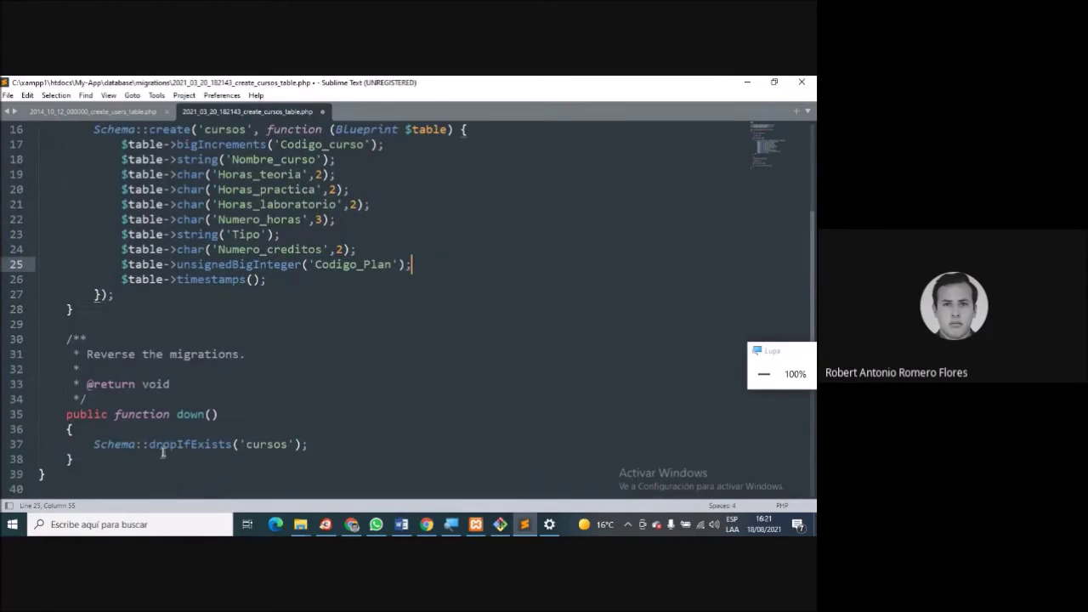
click(306, 433)
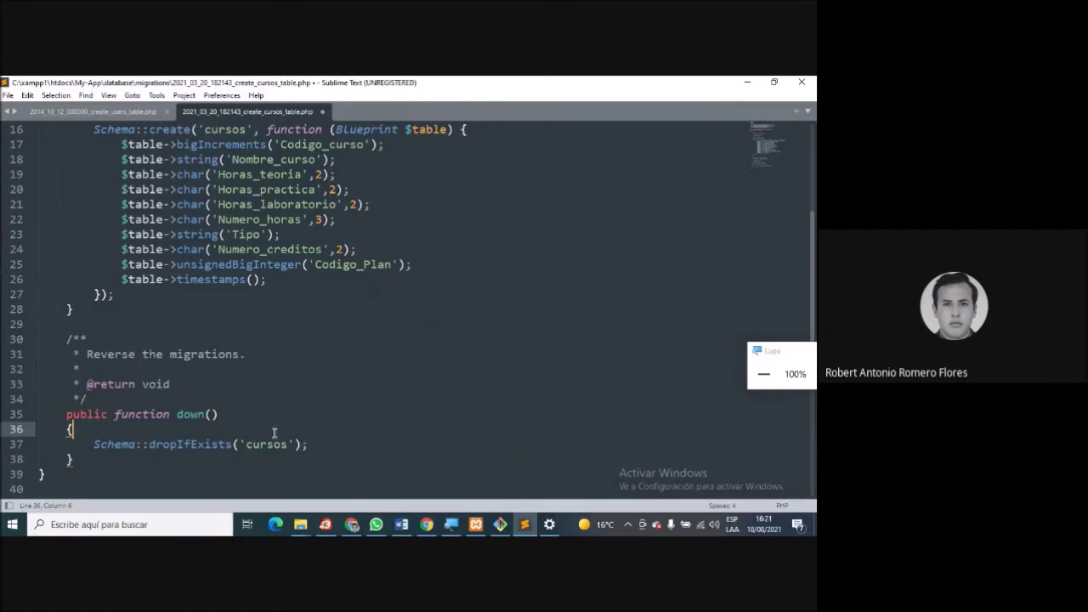
scroll(275, 434, up, 4)
scroll(274, 433, down, 1)
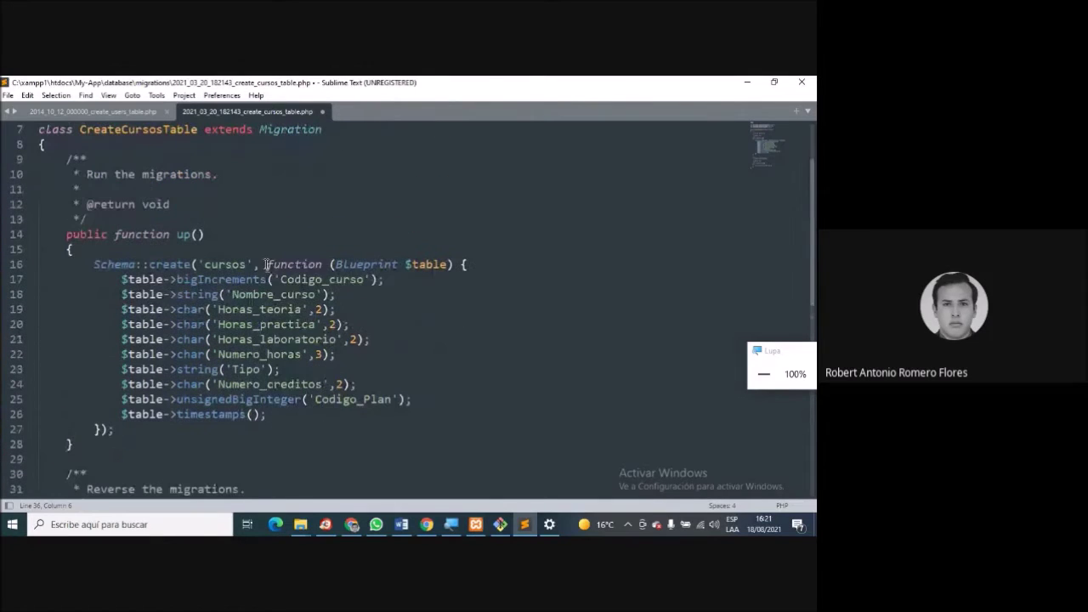
click(247, 264)
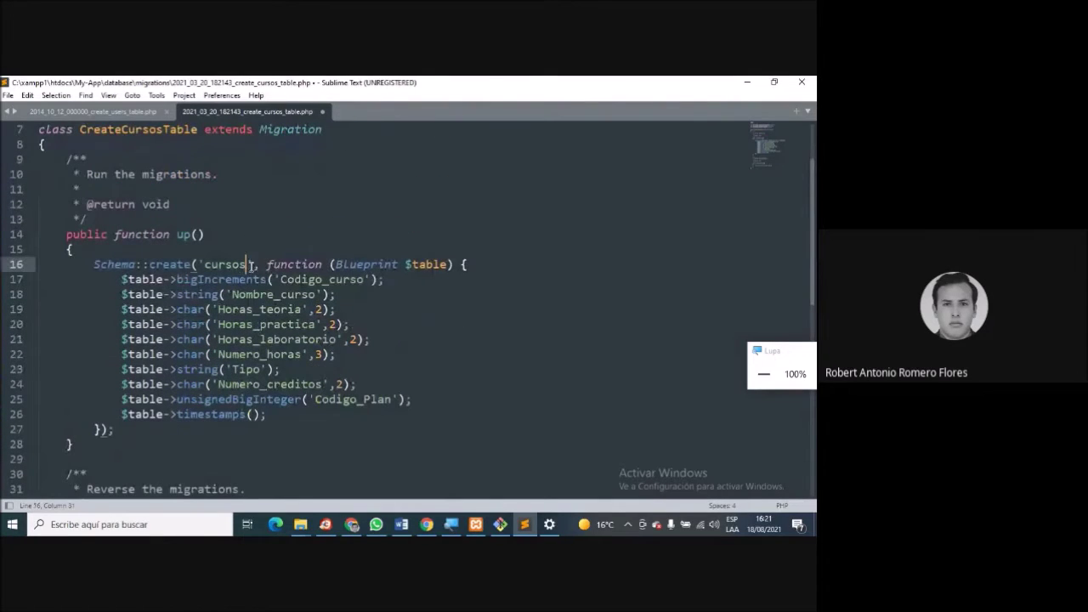
click(6, 95)
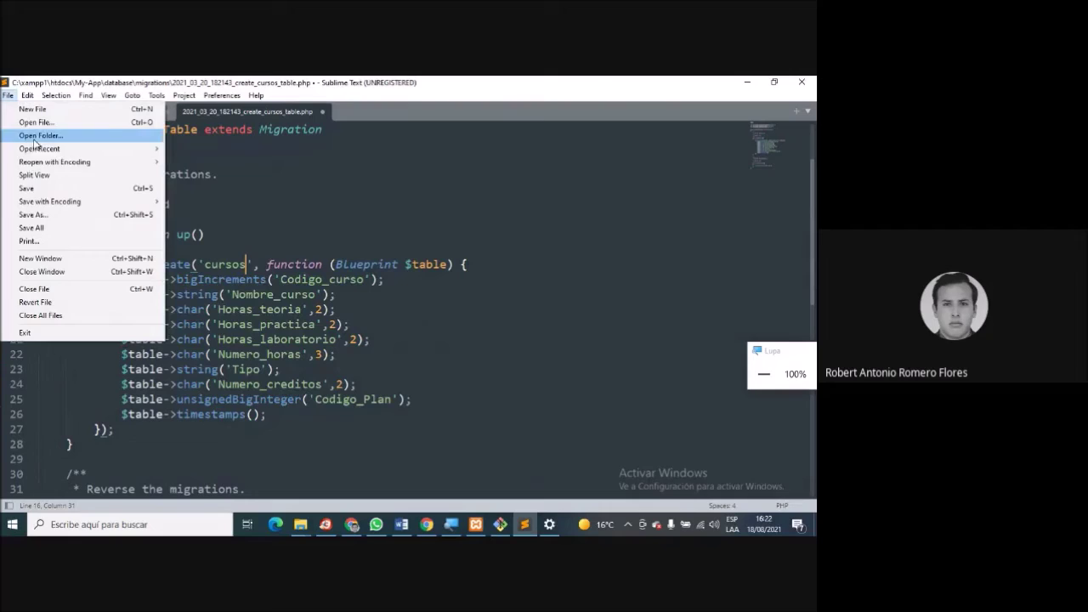
click(120, 188)
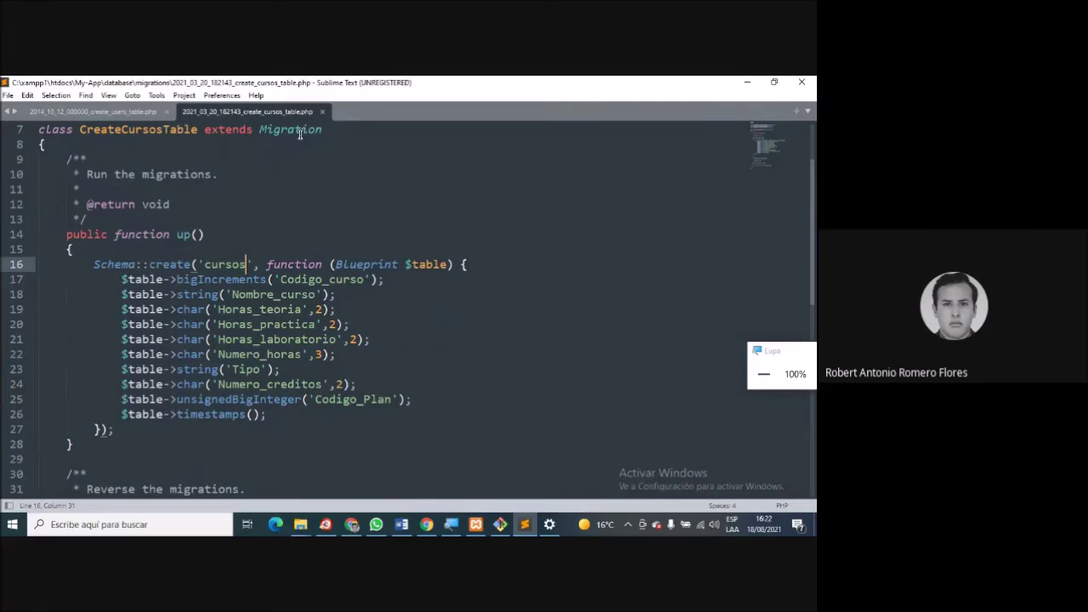
click(323, 112)
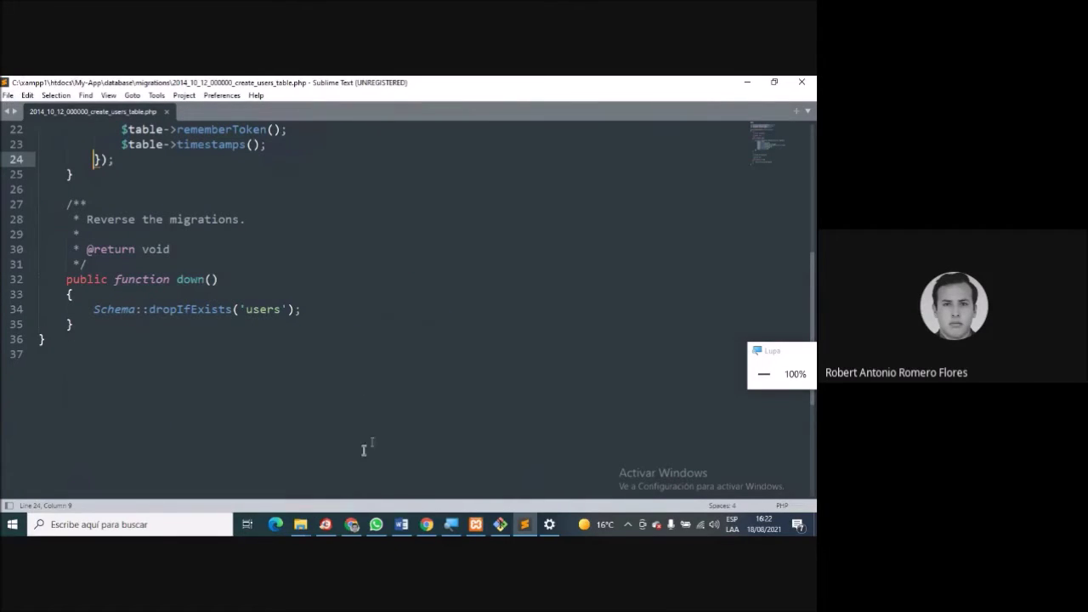
Switch to WhatsApp, open the REINGENIERÍA DE PROCESOS group and start attaching a document.
click(375, 525)
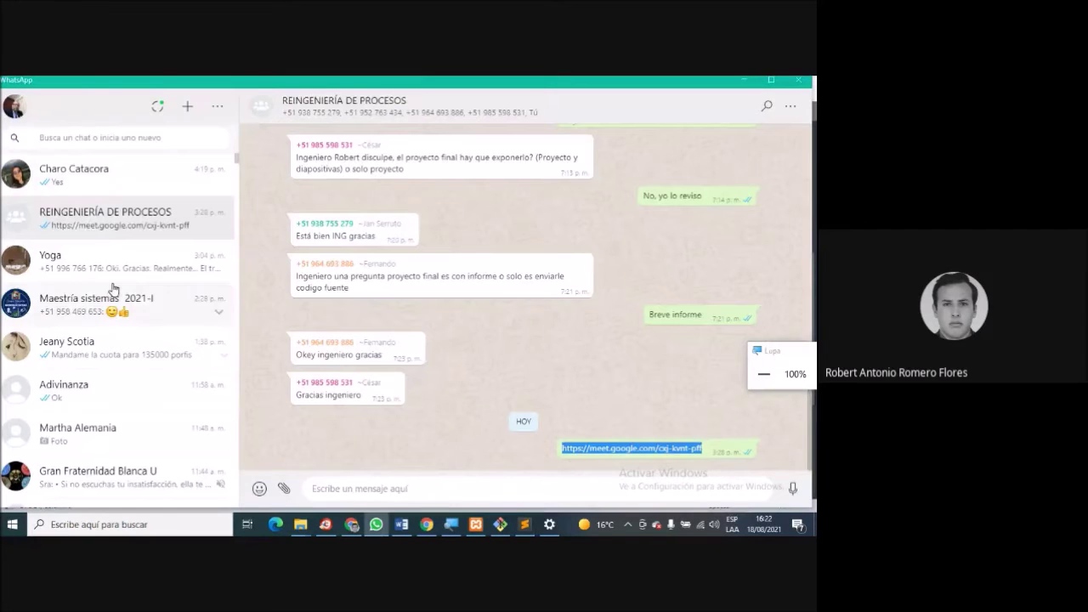
click(127, 221)
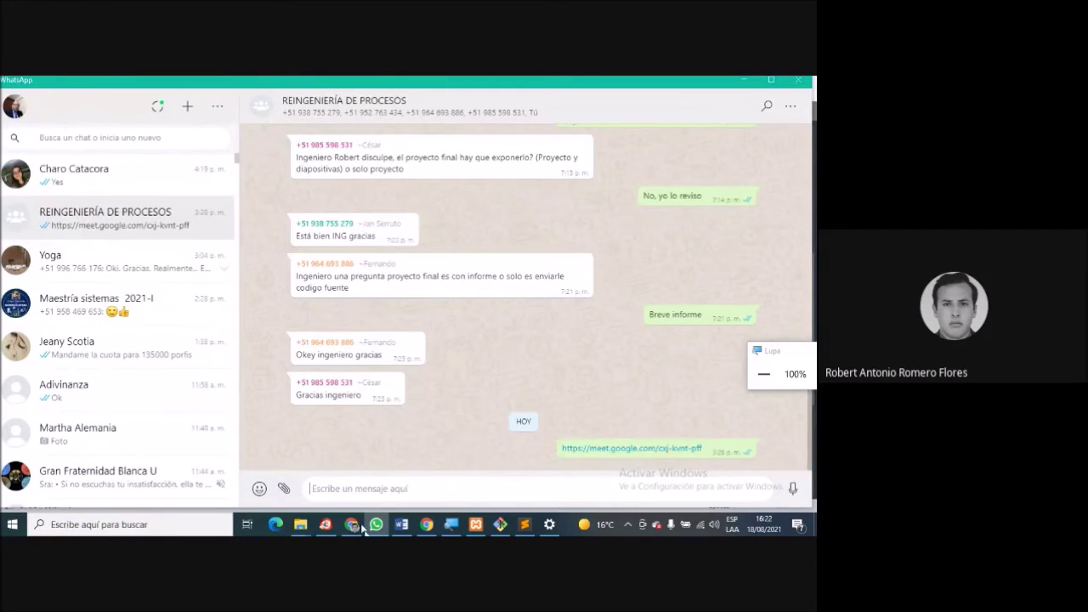
click(283, 489)
click(289, 374)
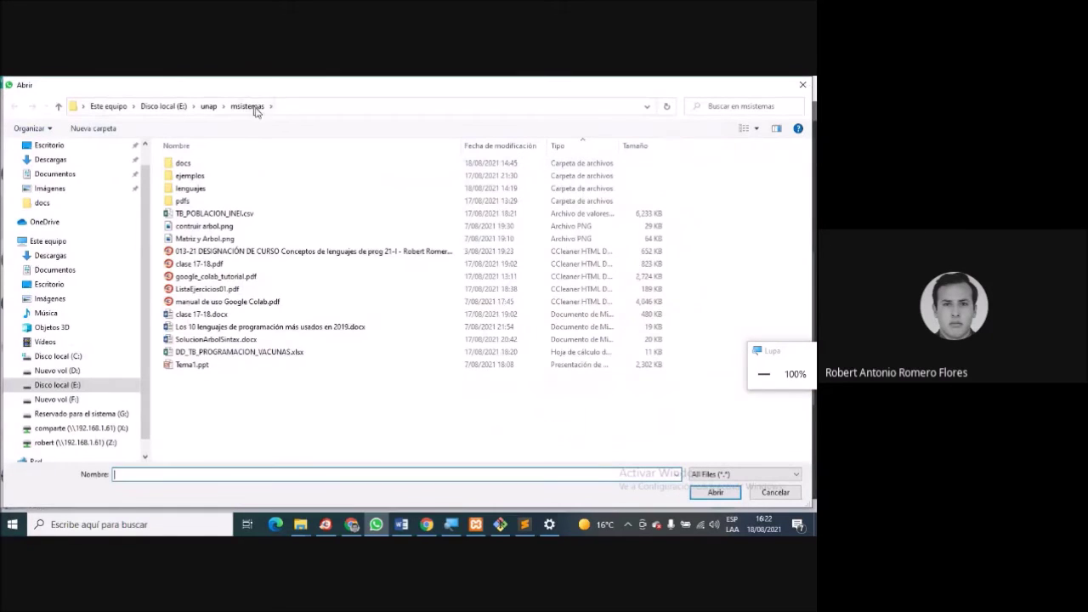
Browse for the attachment in the folder C:\xampp1\htdocs\My-App\database\migrations.
click(208, 106)
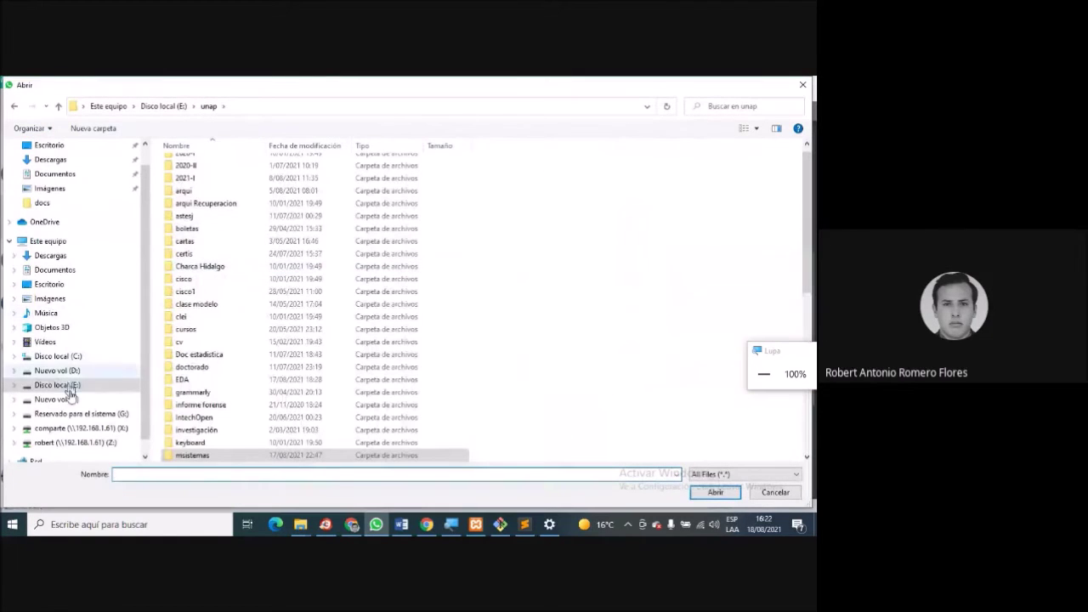
click(73, 356)
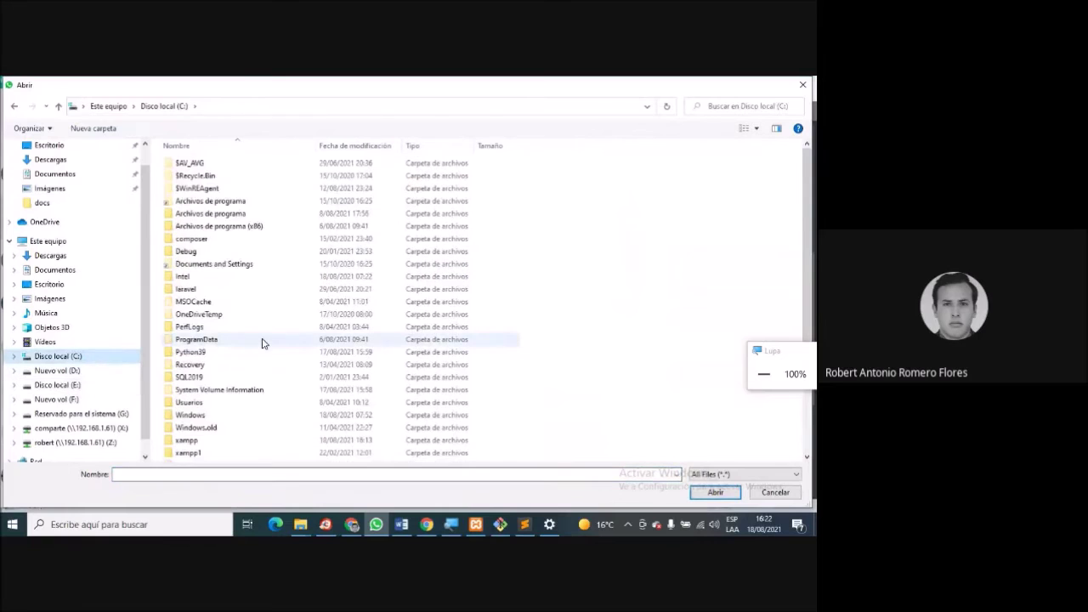
scroll(246, 345, down, 3)
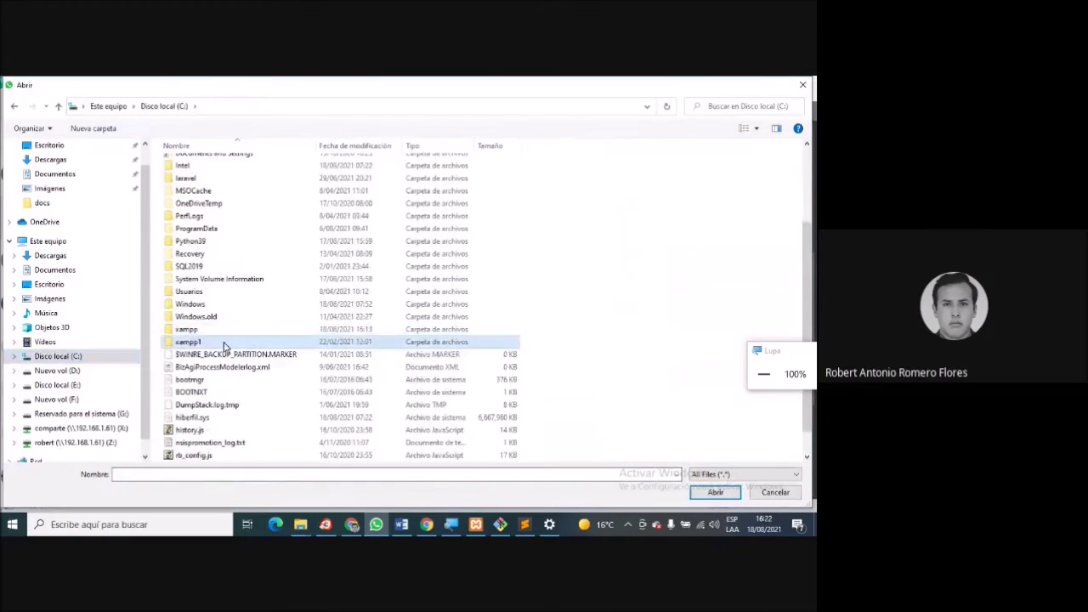
double_click(225, 344)
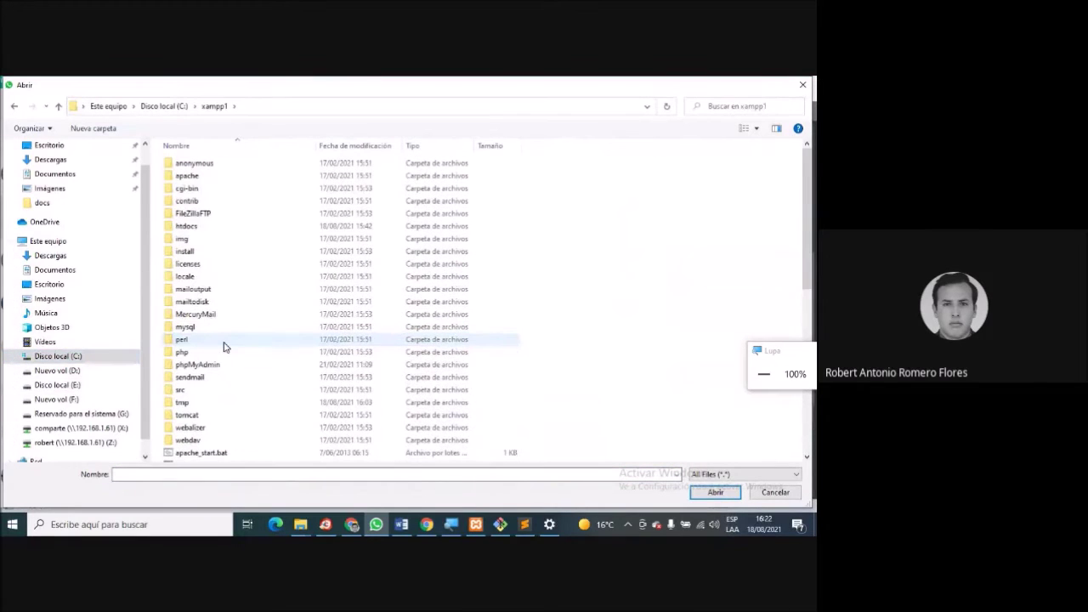
double_click(202, 227)
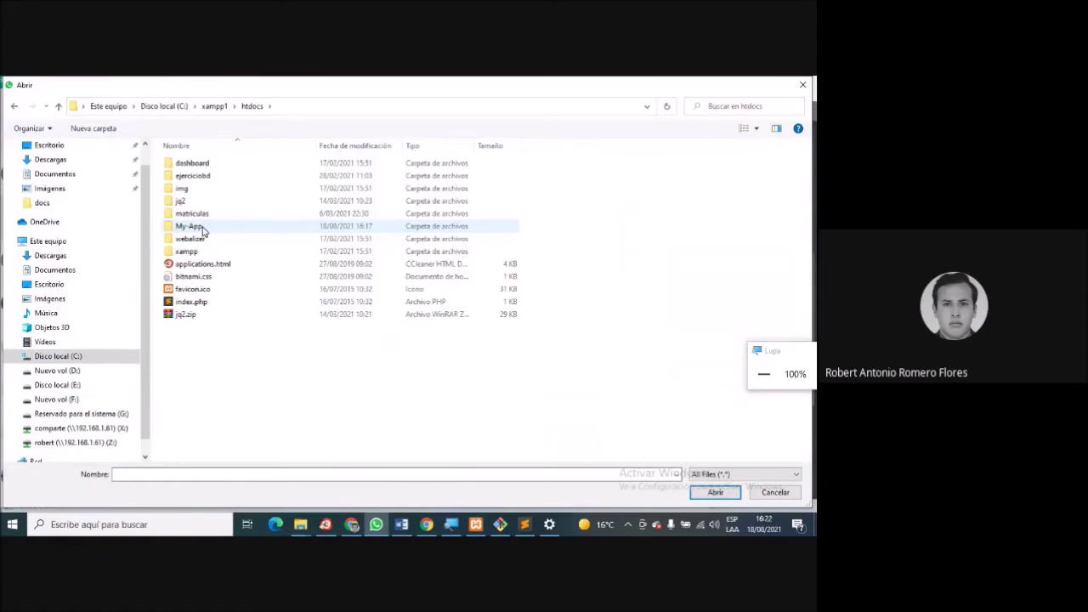
click(202, 229)
double_click(203, 227)
double_click(212, 201)
double_click(216, 177)
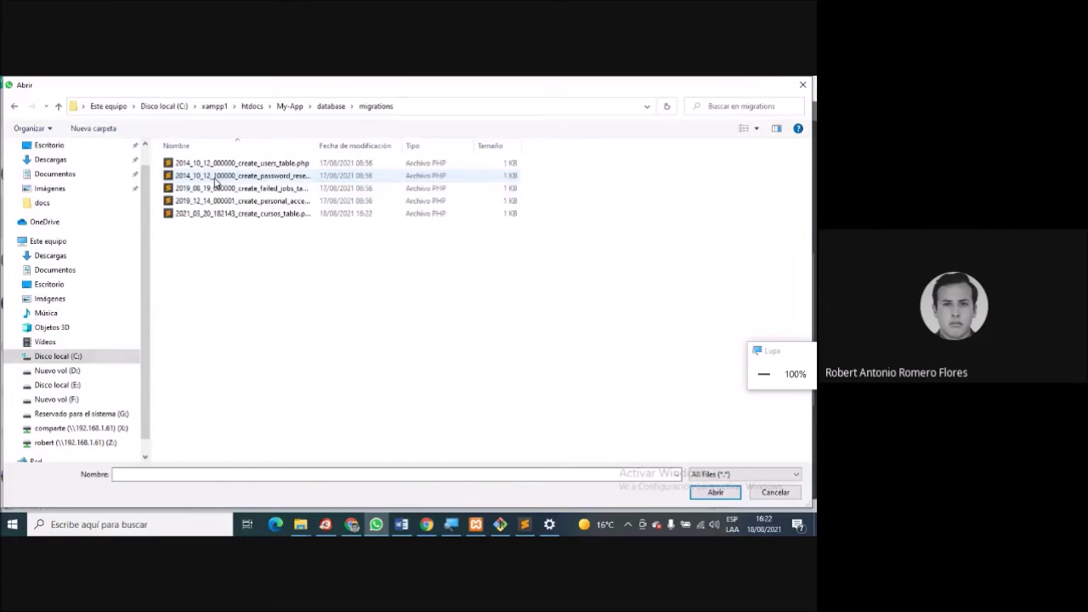
Attach 2021_03_20_182143_create_cursos_table.php and send it to the REINGENIERÍA DE PROCESOS group.
click(293, 214)
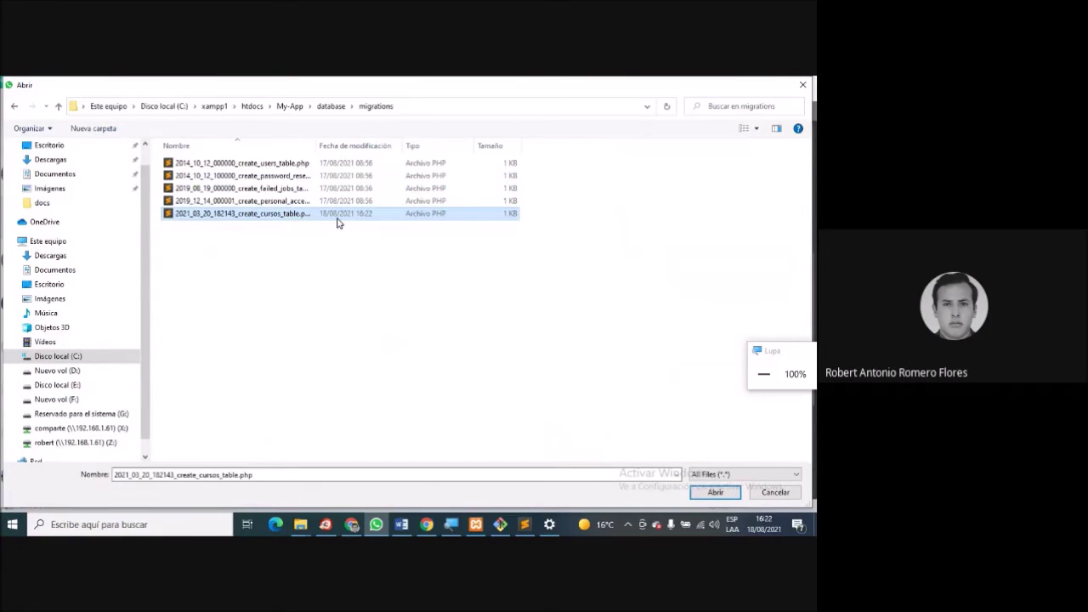
click(715, 493)
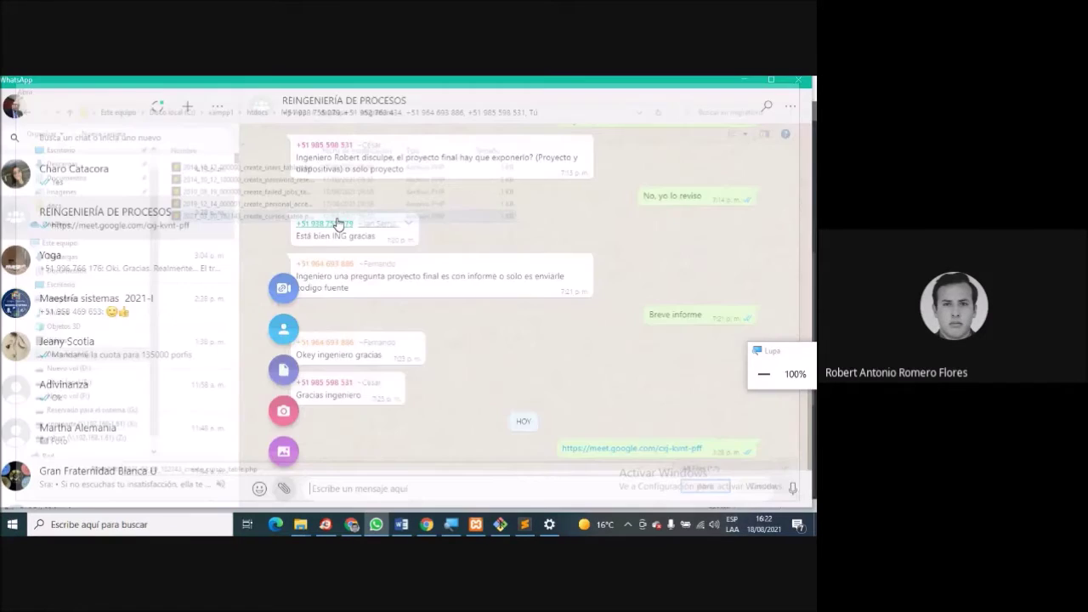
click(783, 478)
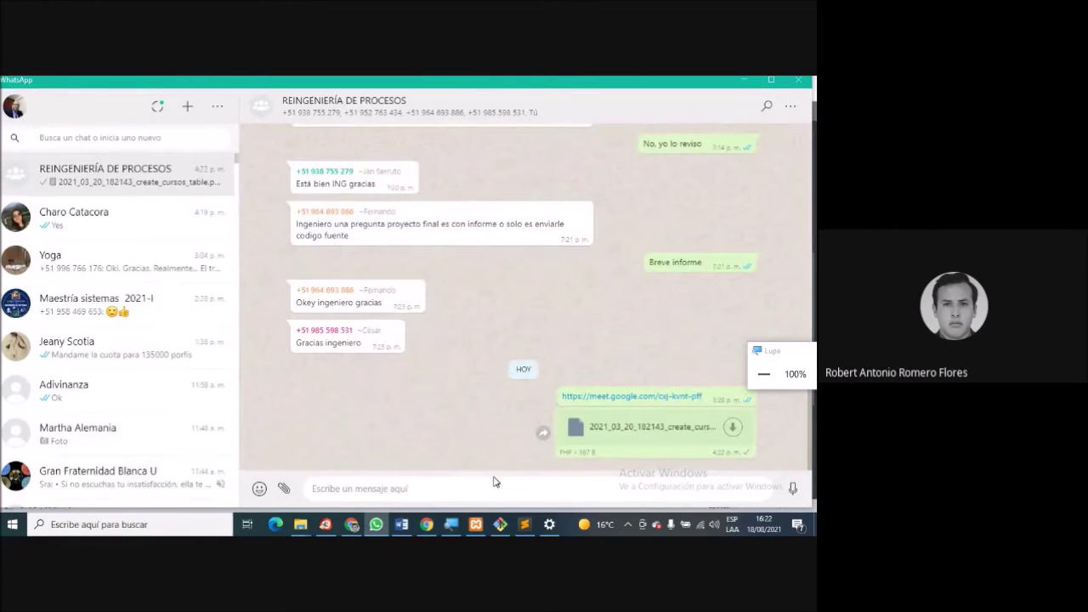
click(354, 524)
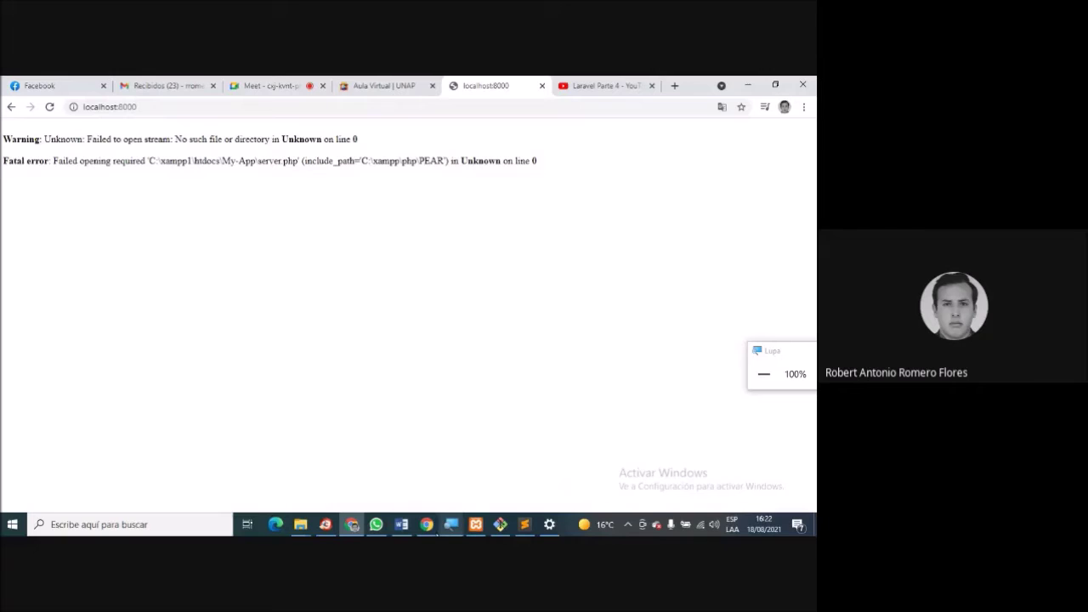
click(427, 525)
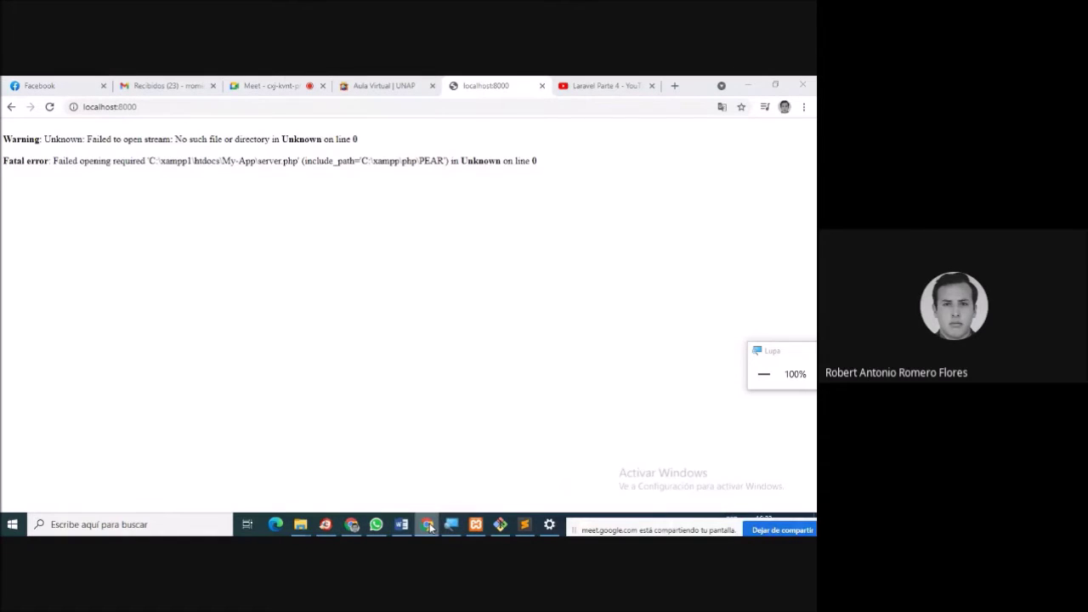
click(349, 528)
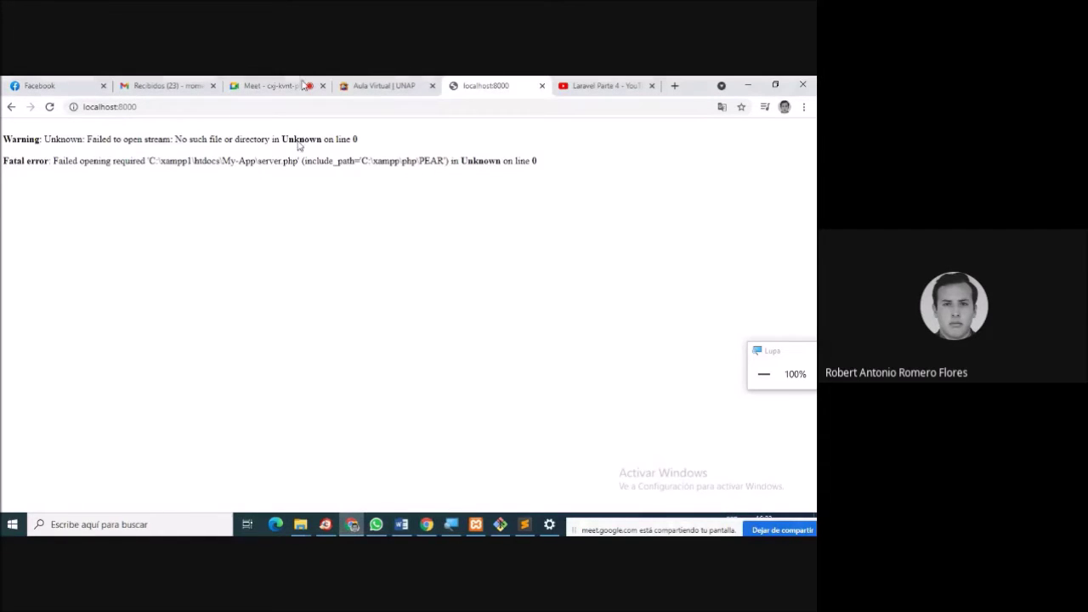
click(349, 81)
click(268, 85)
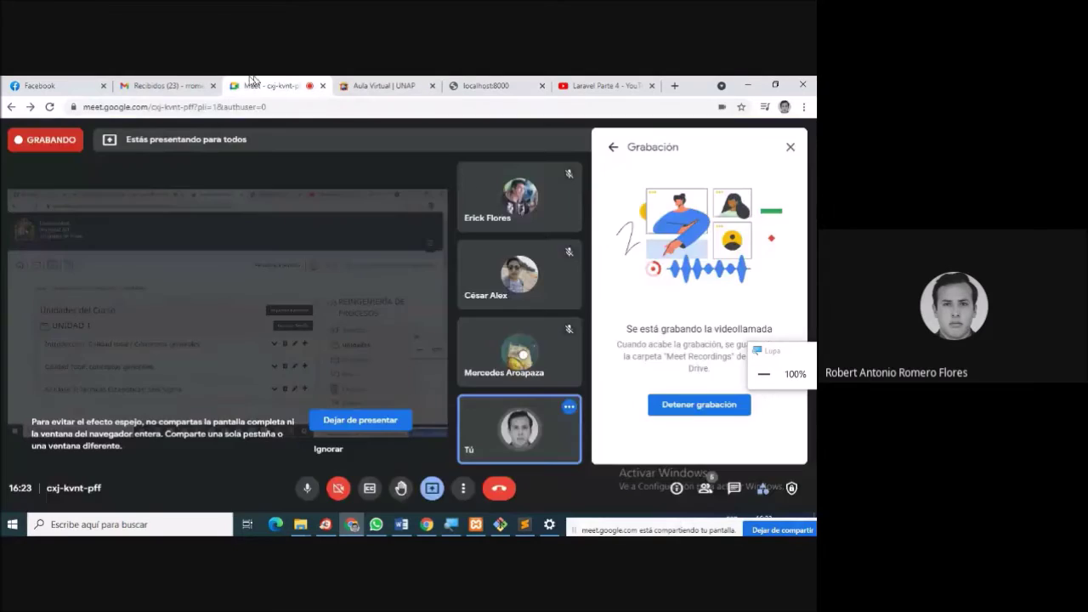
click(166, 85)
click(25, 85)
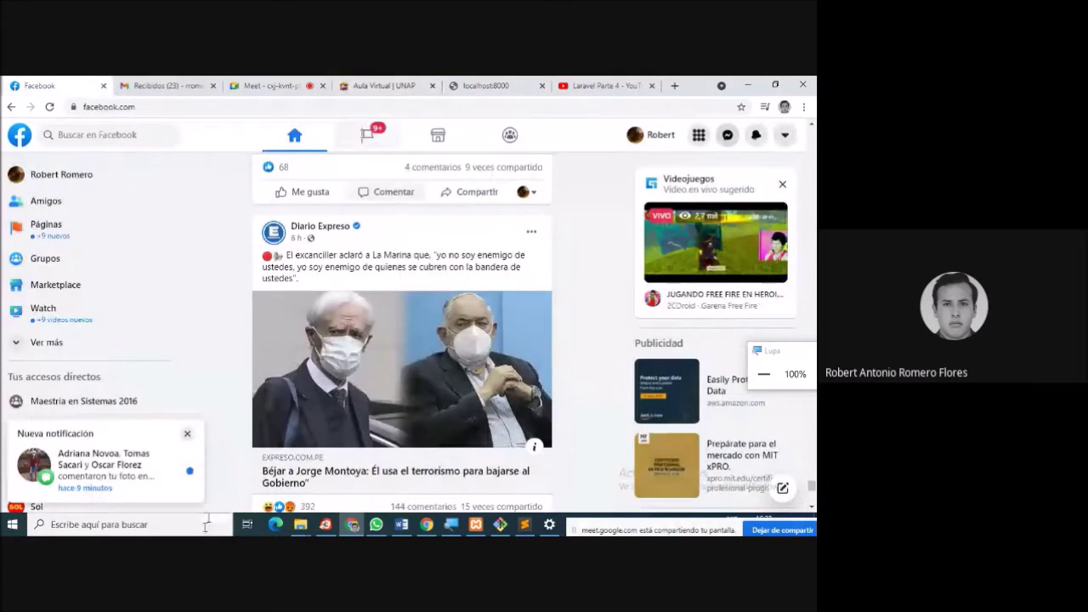
click(428, 527)
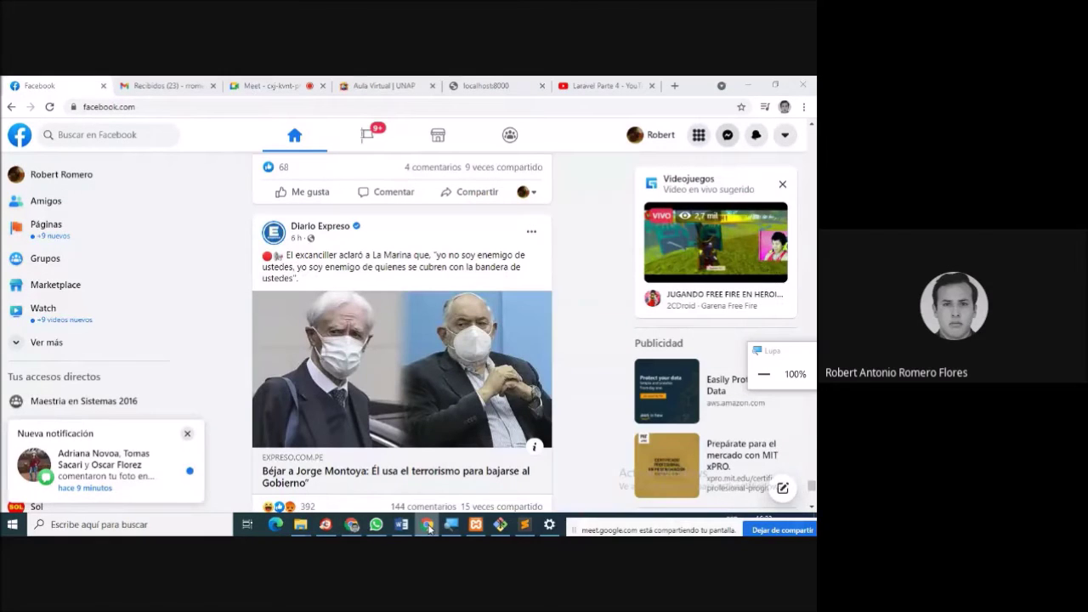
Switch to phpMyAdmin in the other browser window and open the reinge database to view its tables.
click(352, 525)
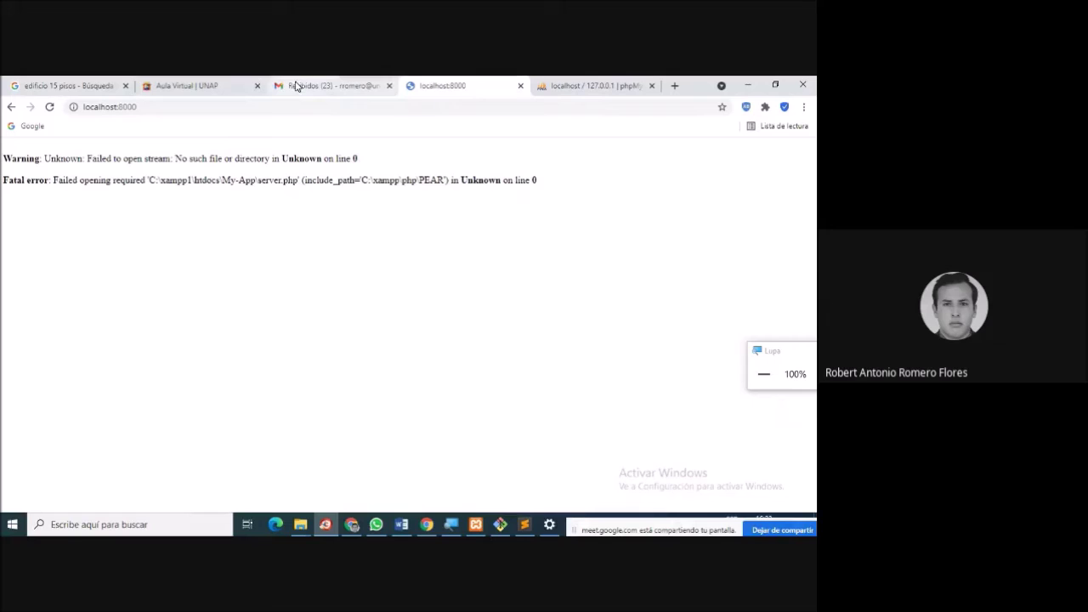
click(578, 86)
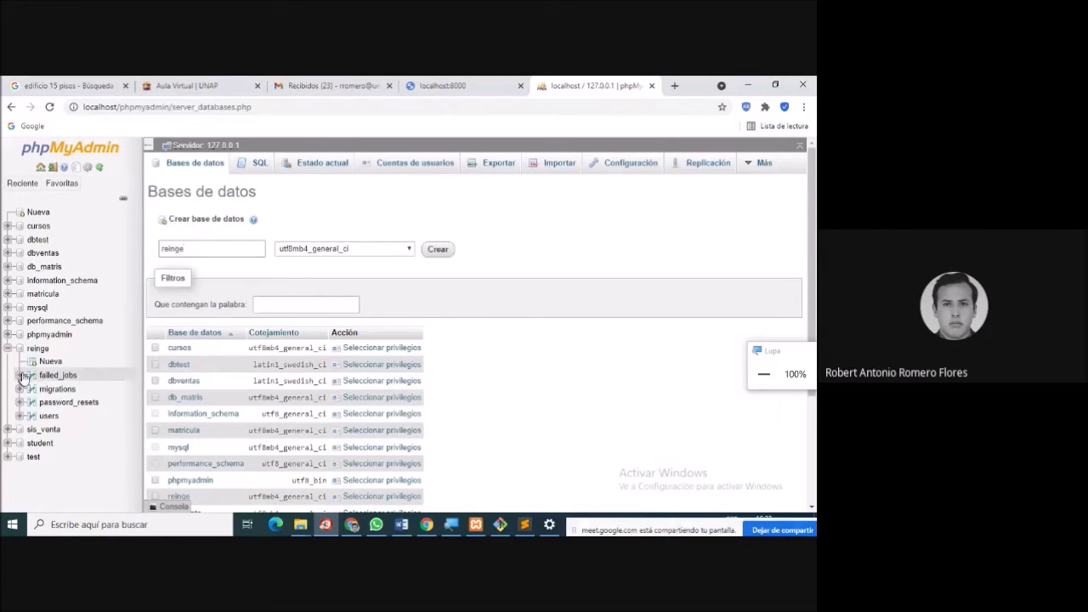
click(39, 348)
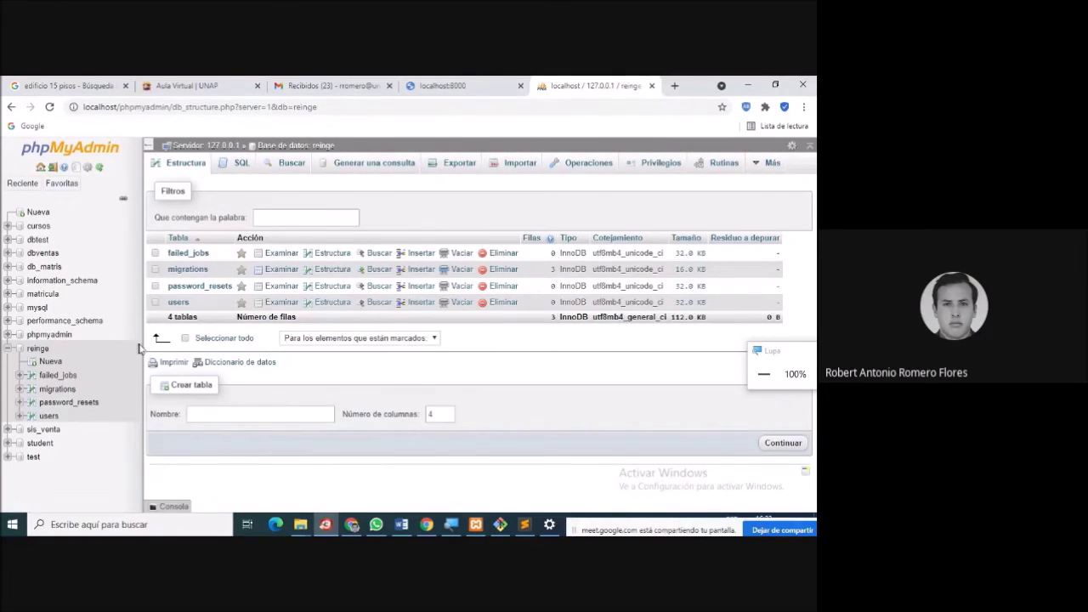
Switch to the Git Bash terminal, roll back all migrations with php artisan migrate:reset, and highlight that command.
mouse_move(501, 526)
click(500, 526)
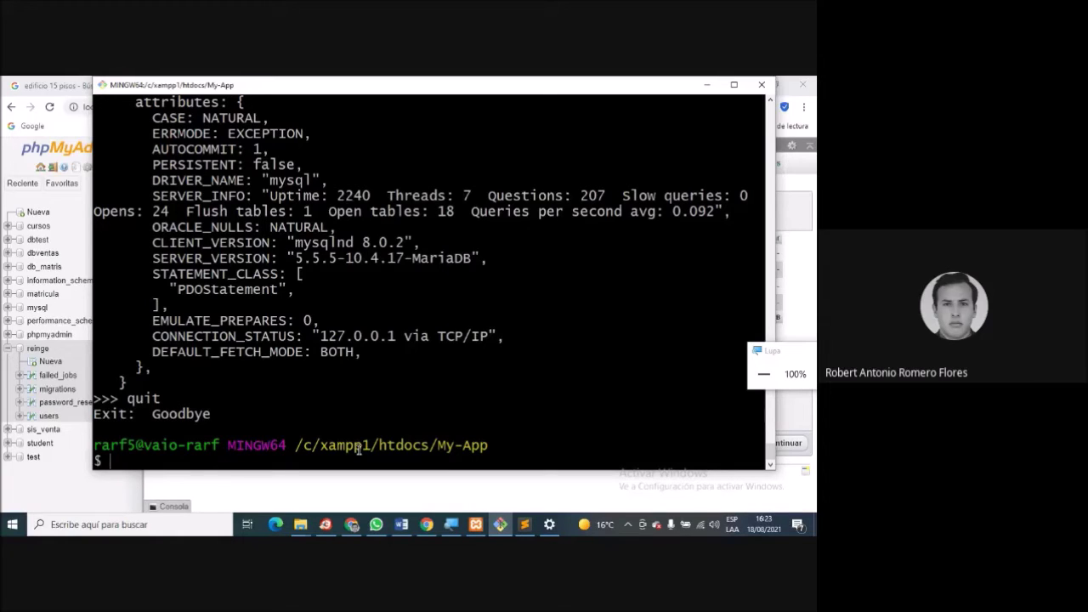
text(php artisan migra)
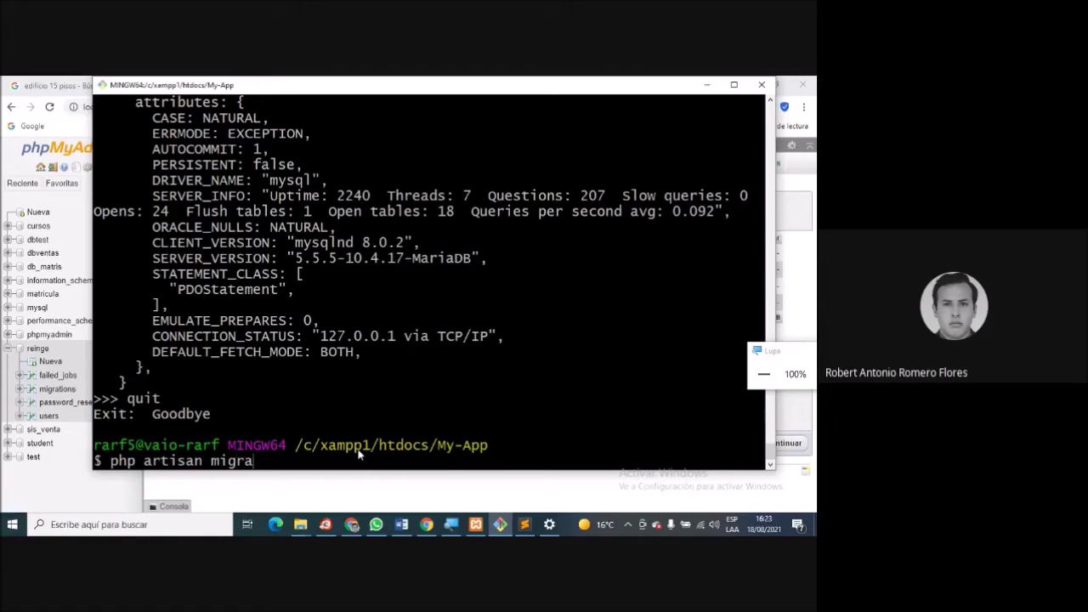
text(te:reset)
key(Return)
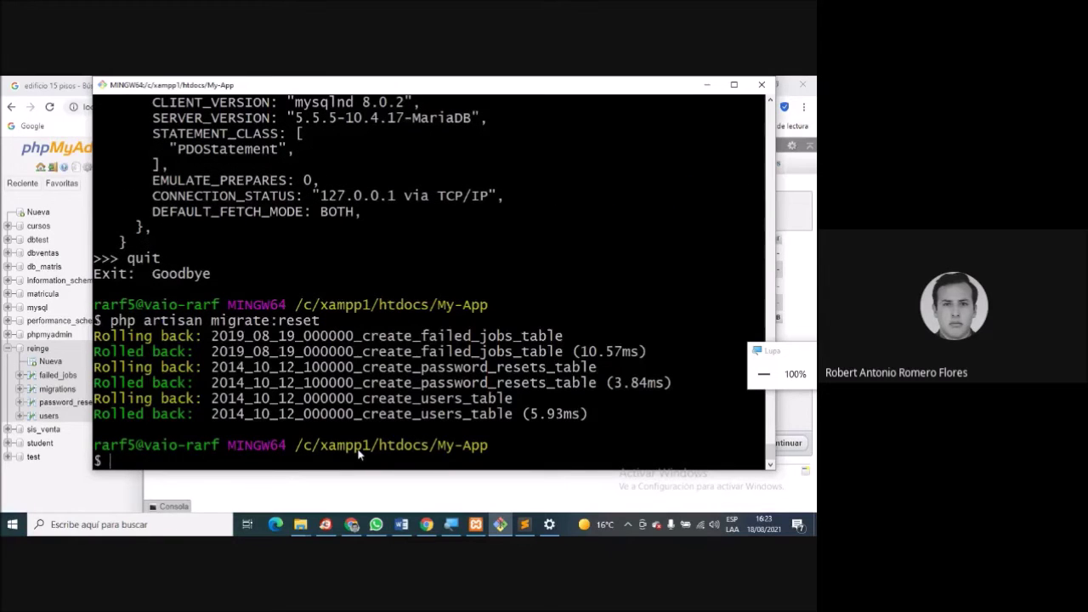
drag(352, 319, 94, 320)
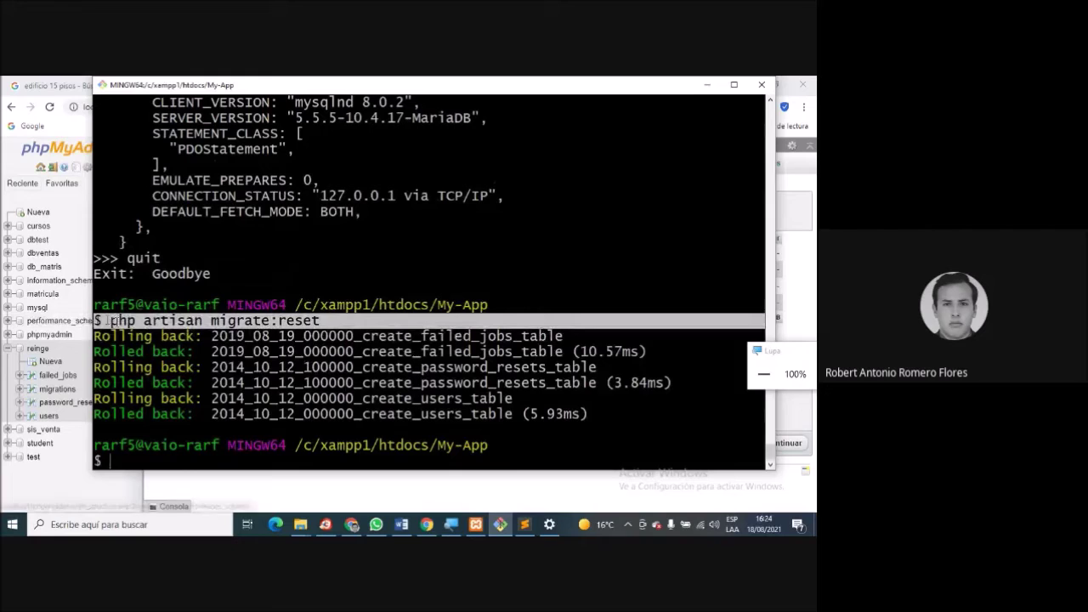
Return to phpMyAdmin, reload the reinge database page and check which tables it still contains.
click(57, 129)
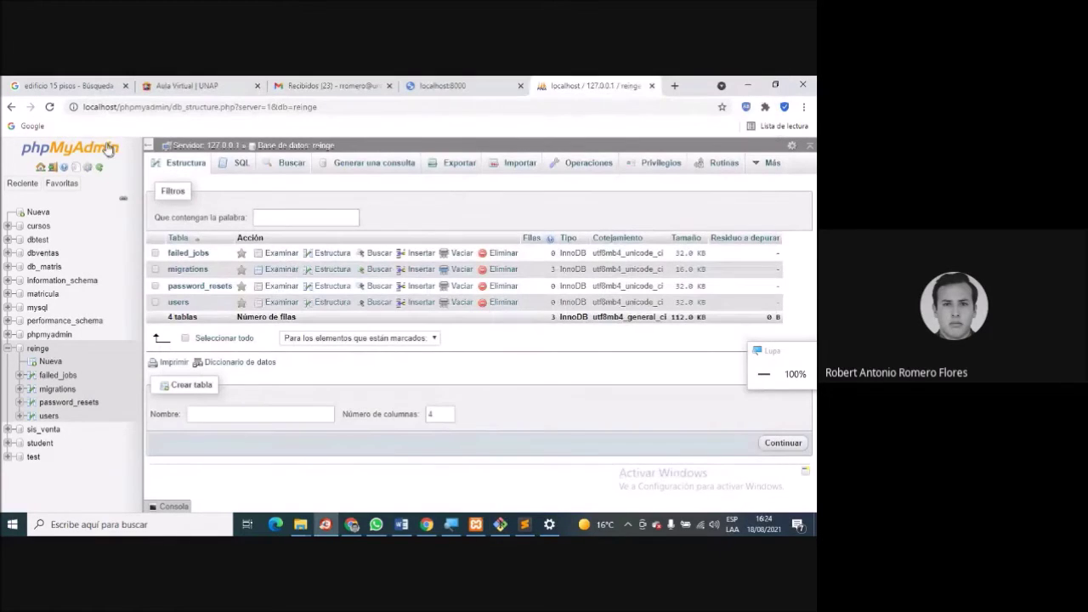
click(49, 108)
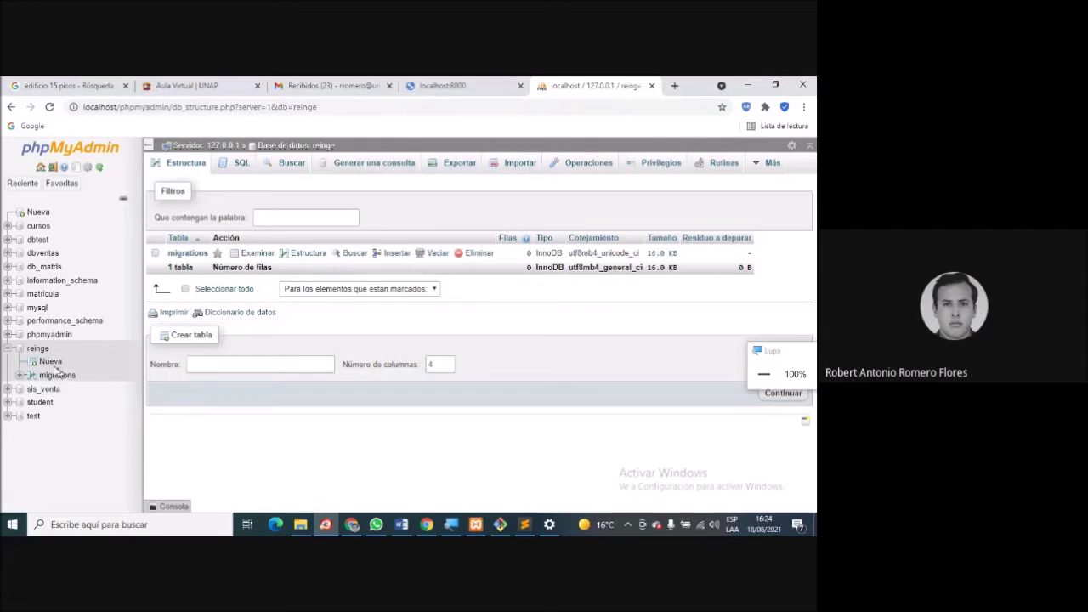
click(234, 168)
click(275, 147)
Back in the Git Bash terminal, run all migrations with php artisan migrate and highlight that command.
click(498, 526)
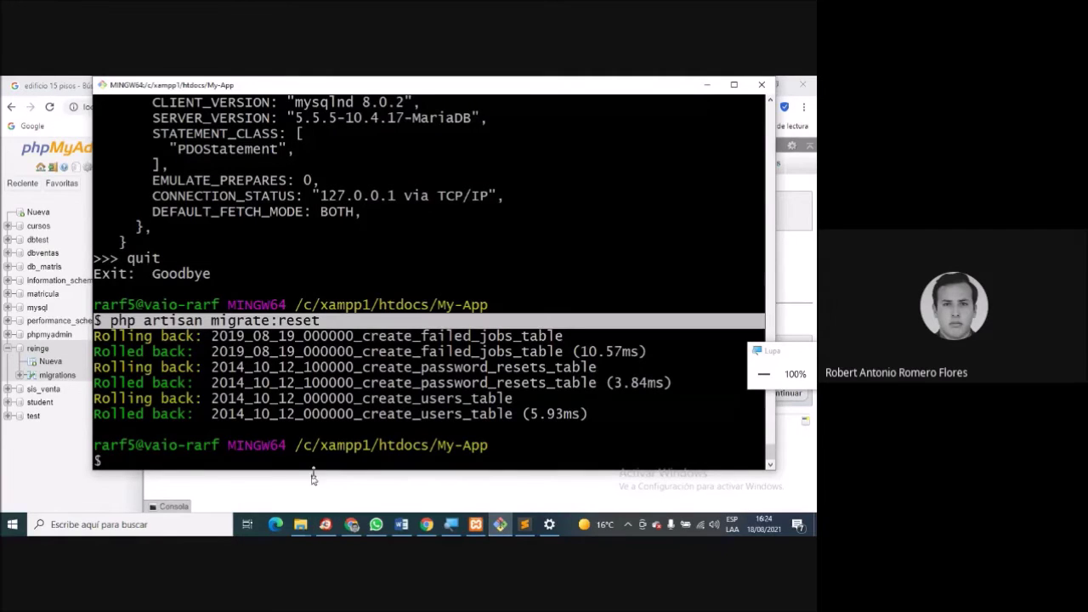
click(329, 462)
key(Up)
key(BackSpace)
key(BackSpace)
key(BackSpace)
key(BackSpace)
key(BackSpace)
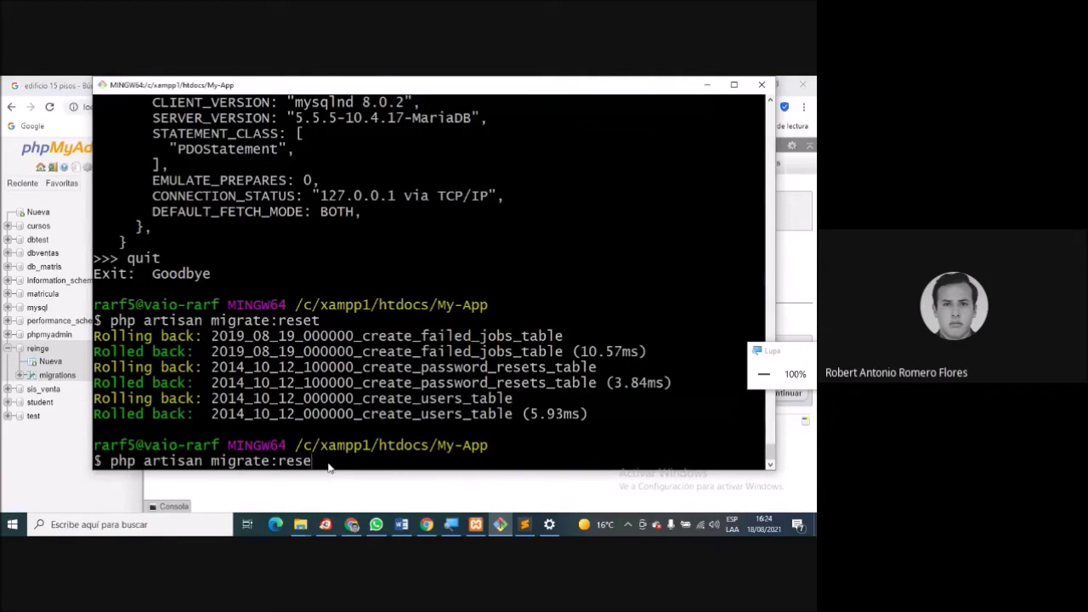
key(Return)
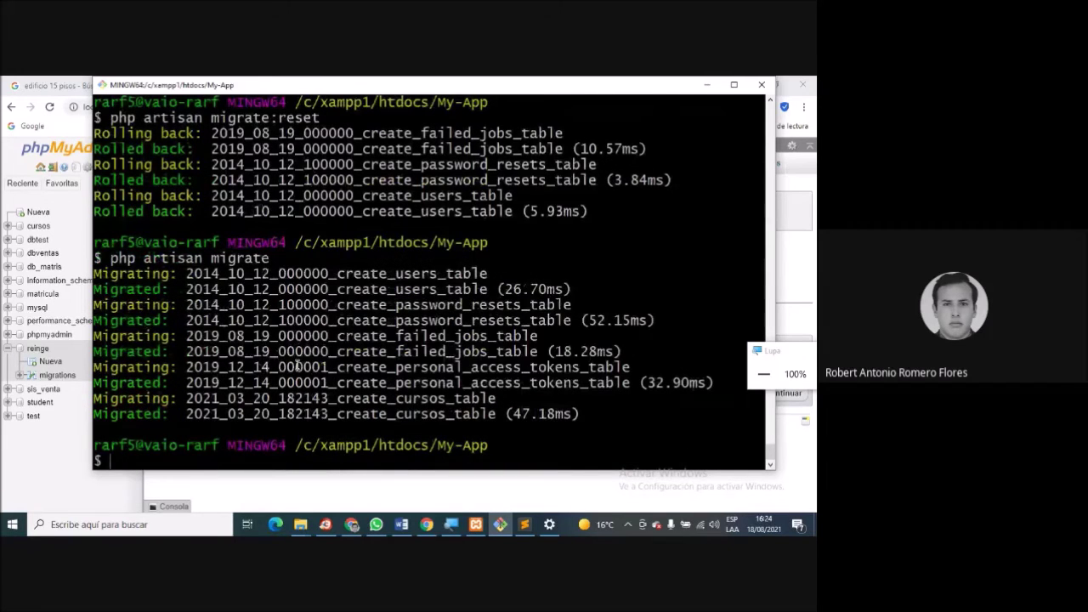
triple_click(272, 257)
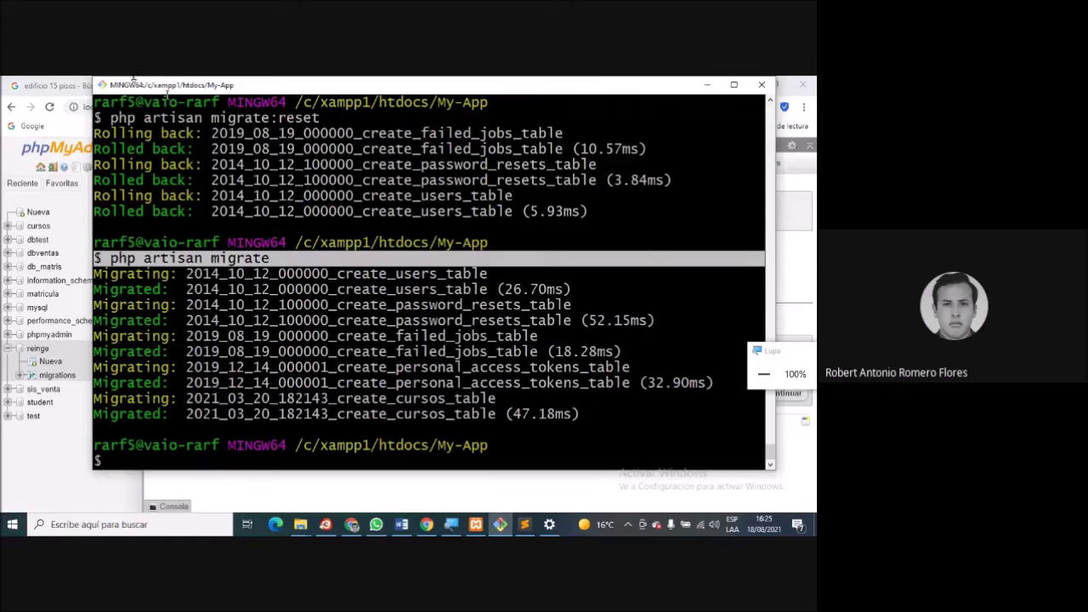
Return to the reinge database in phpMyAdmin and close the Google image search and Aula Virtual tabs.
click(47, 79)
click(51, 85)
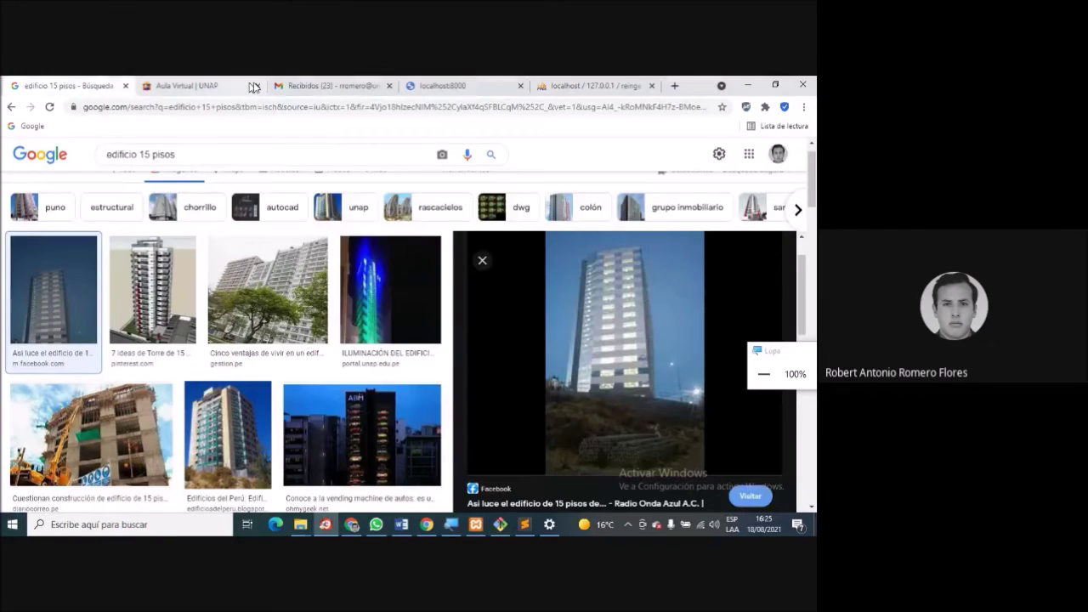
click(595, 85)
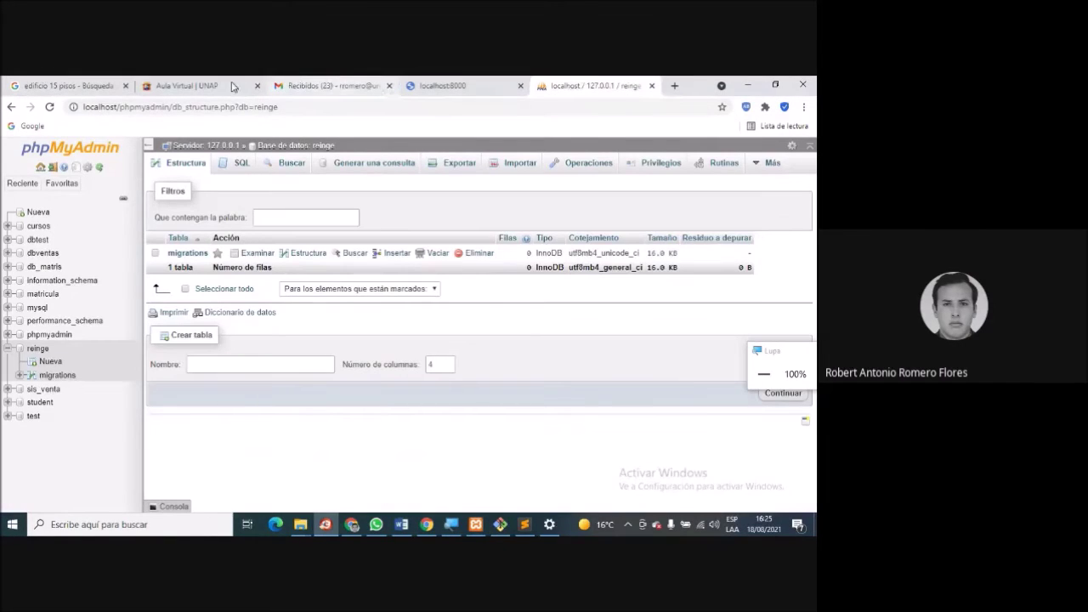
click(125, 87)
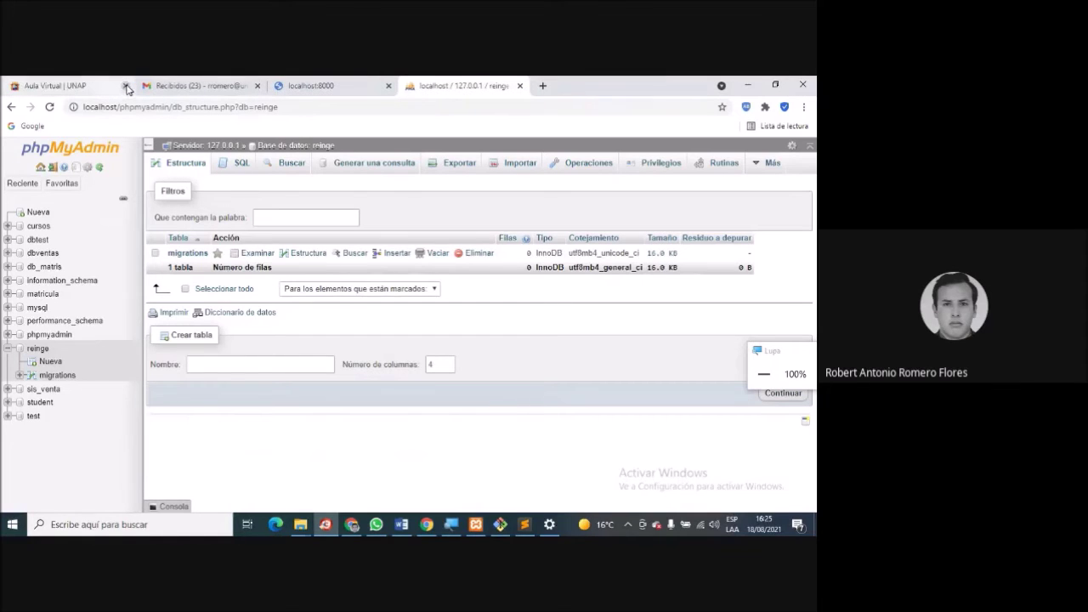
click(125, 86)
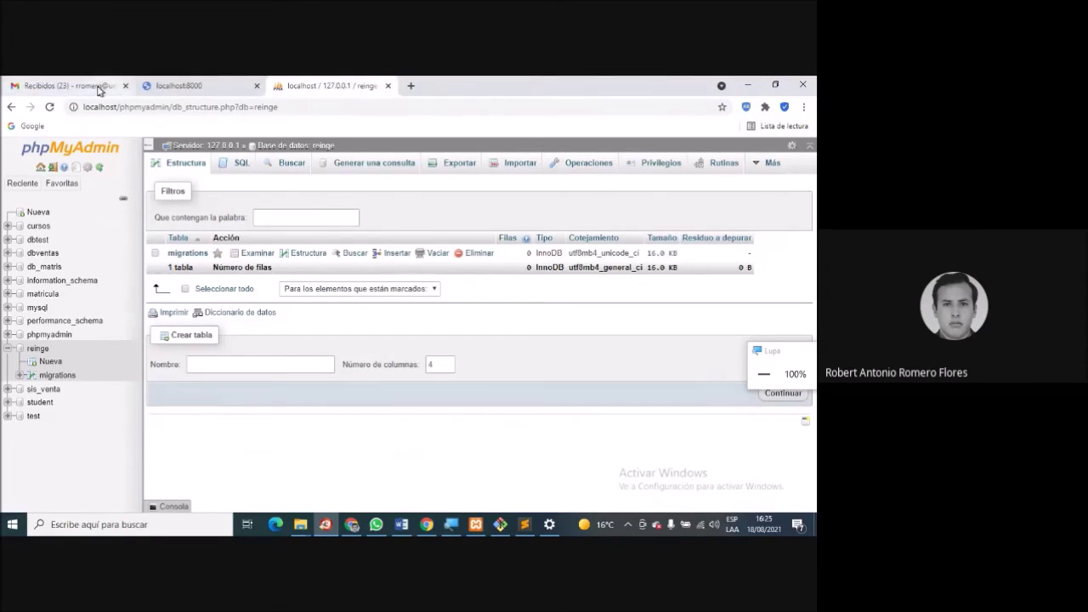
Switch to the localhost:8000 page in the browser and load it again.
click(172, 95)
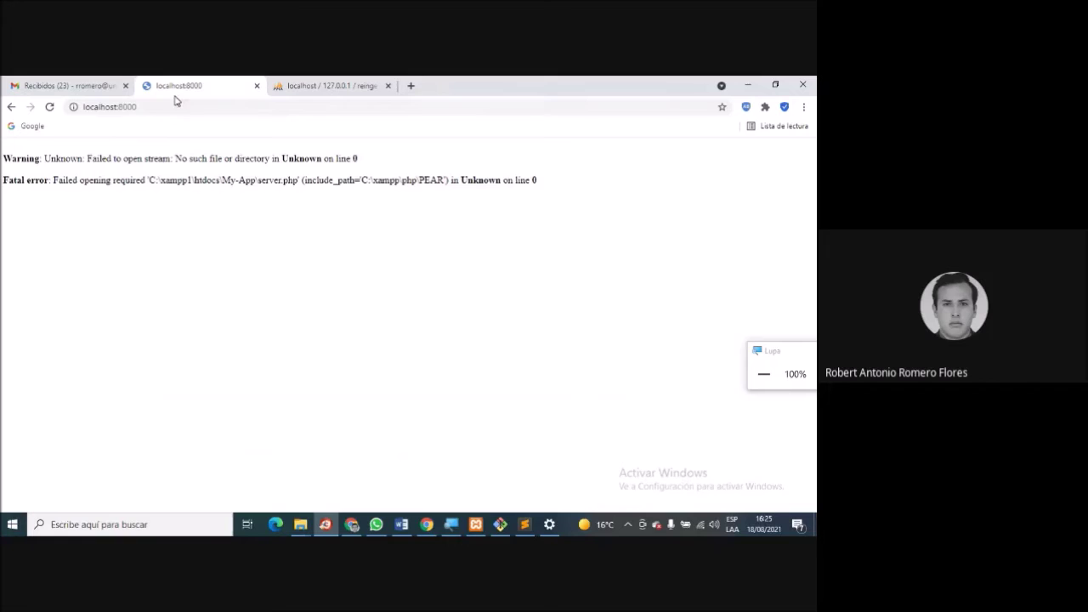
click(193, 106)
key(Return)
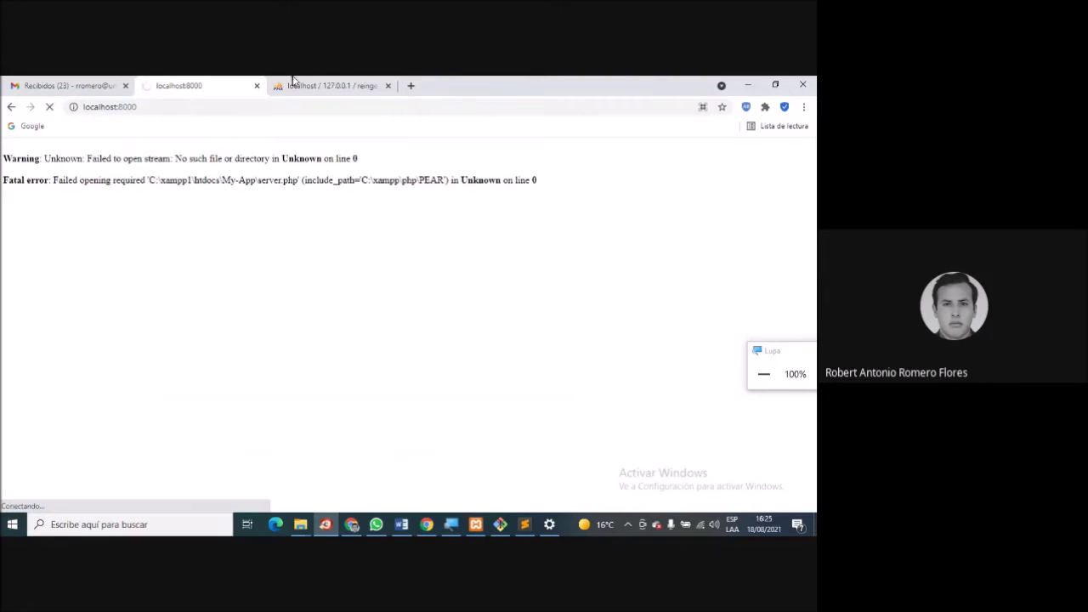
Return to phpMyAdmin, reopen the reinge database and check its list of tables.
click(374, 83)
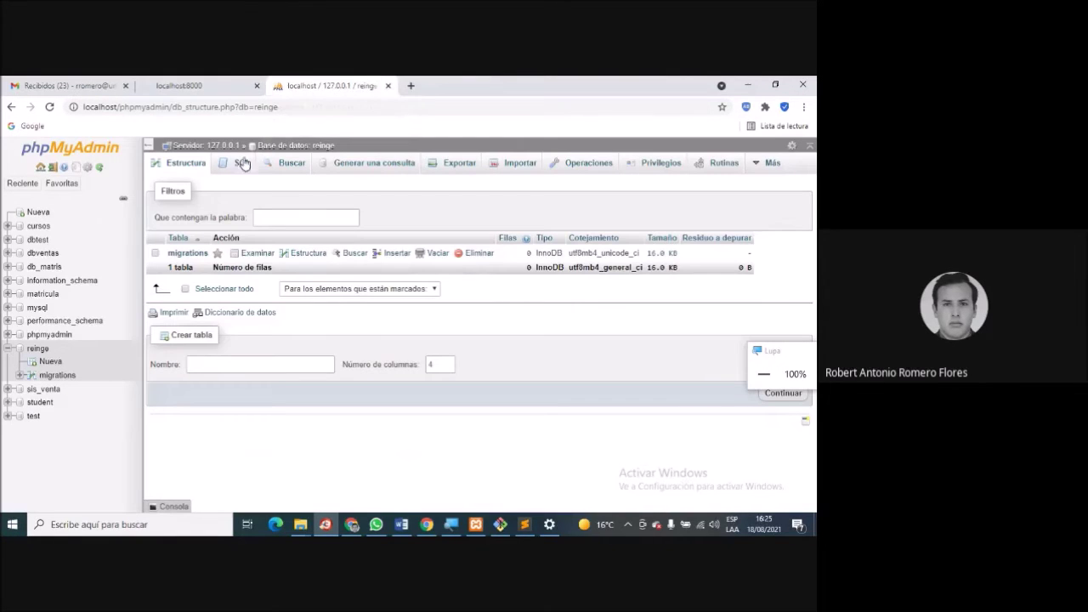
click(49, 335)
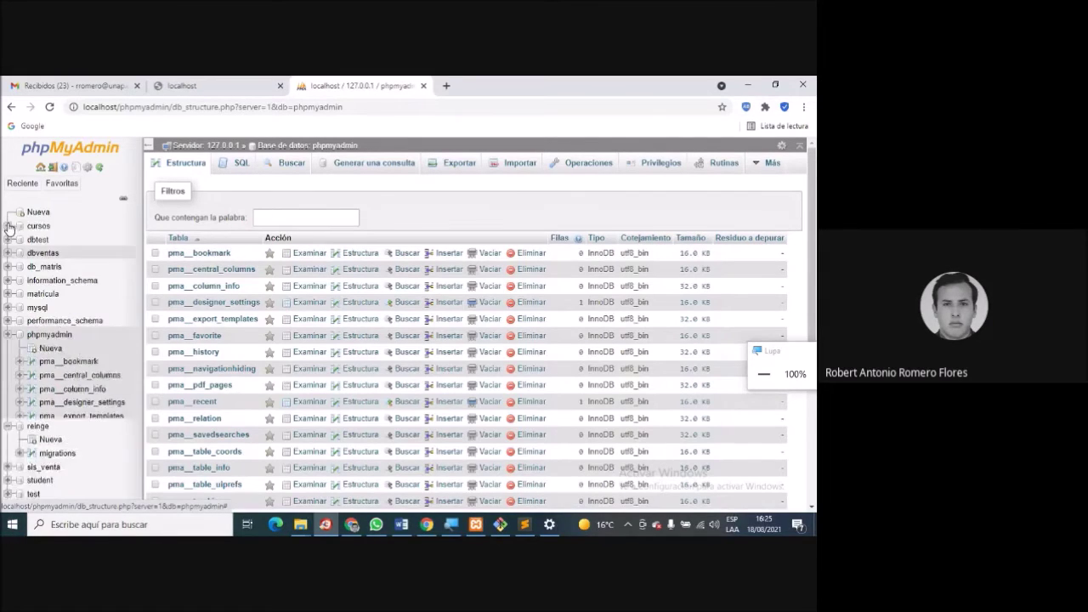
click(37, 348)
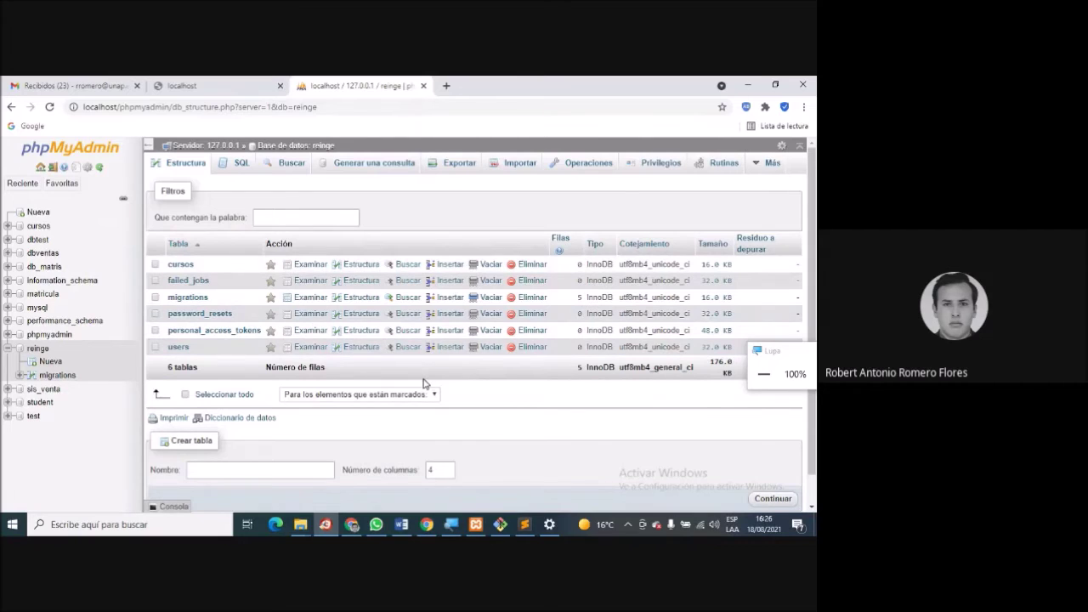
Switch to the Git Bash terminal and clear the application cache with php artisan cache:clear.
click(500, 525)
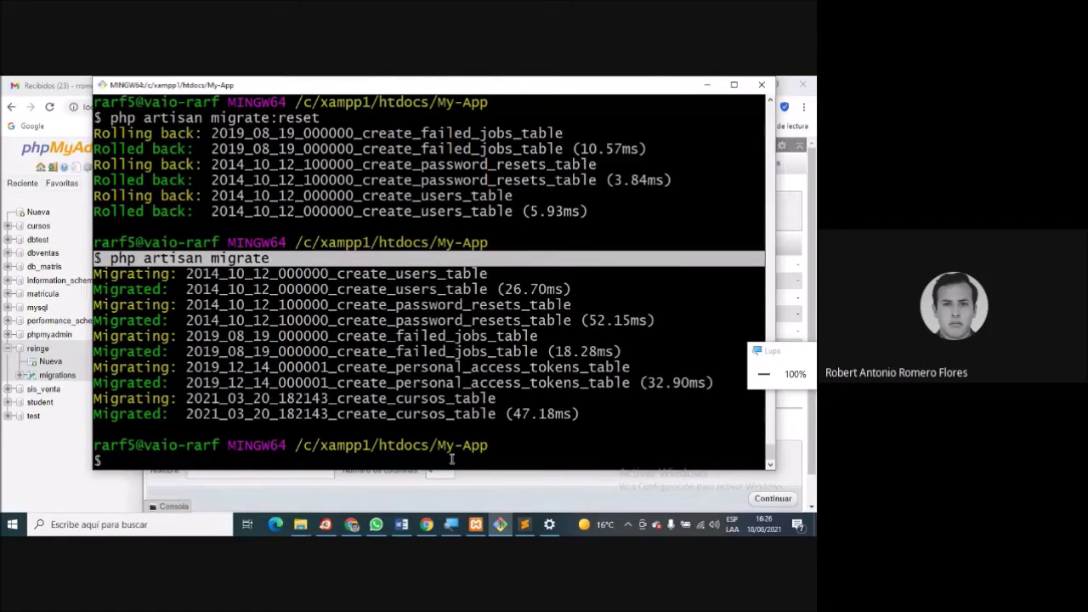
text(php artisan migrate)
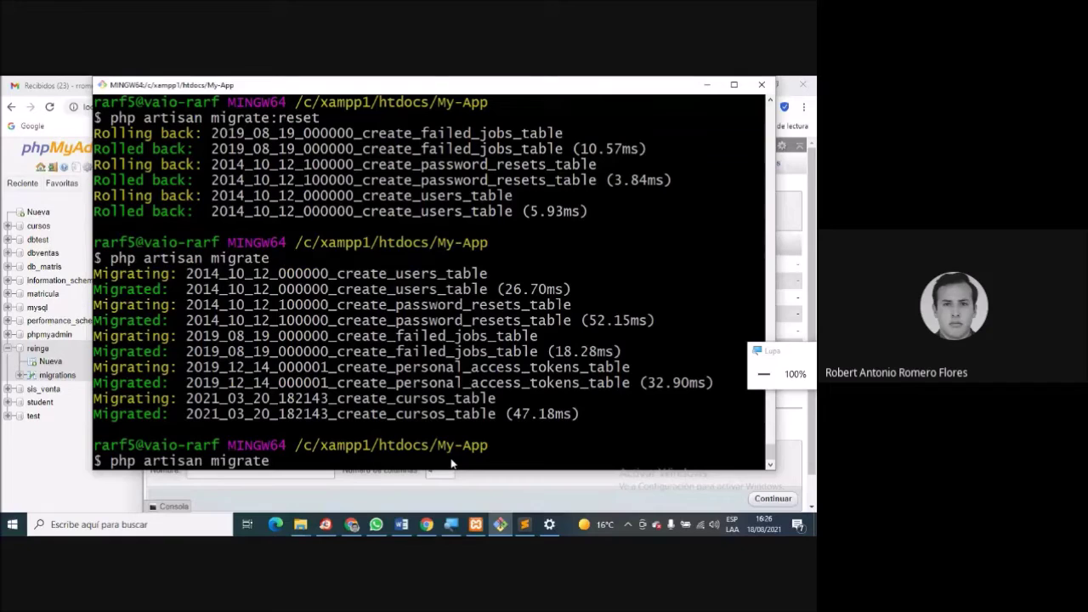
key(BackSpace)
key(BackSpace)
key(BackSpace)
key(BackSpace)
key(BackSpace)
key(BackSpace)
key(BackSpace)
text(cache)
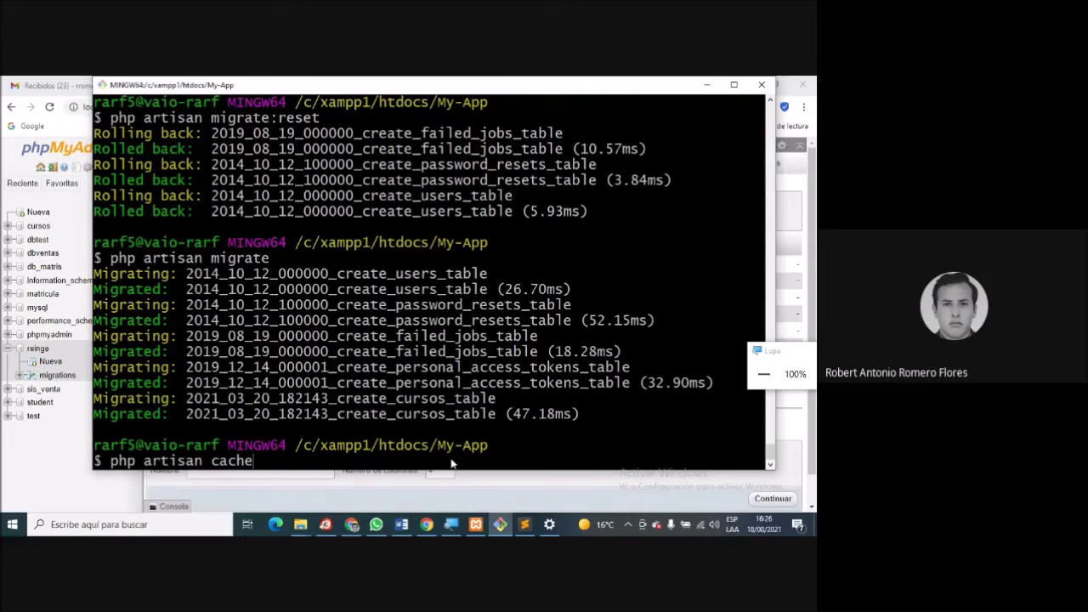
text(:clear)
key(Return)
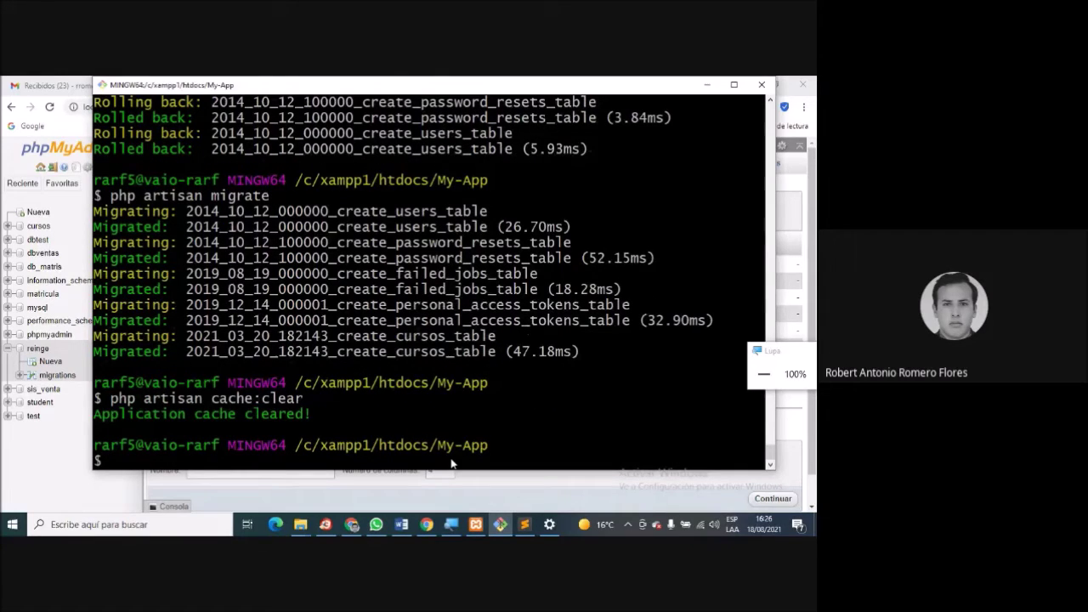
Rebuild the route cache by running php artisan route:cache.
key(Up)
key(BackSpace)
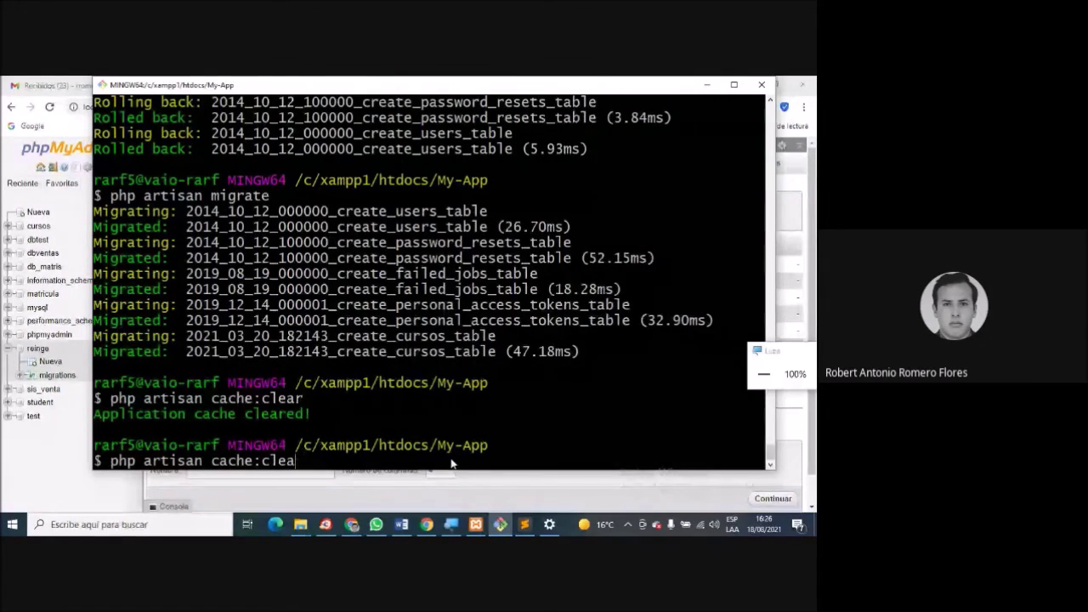
key(BackSpace)
key(BackSpace)
key(BackSpace)
key(BackSpace)
key(BackSpace)
key(BackSpace)
key(BackSpace)
key(BackSpace)
key(BackSpace)
key(BackSpace)
text(r)
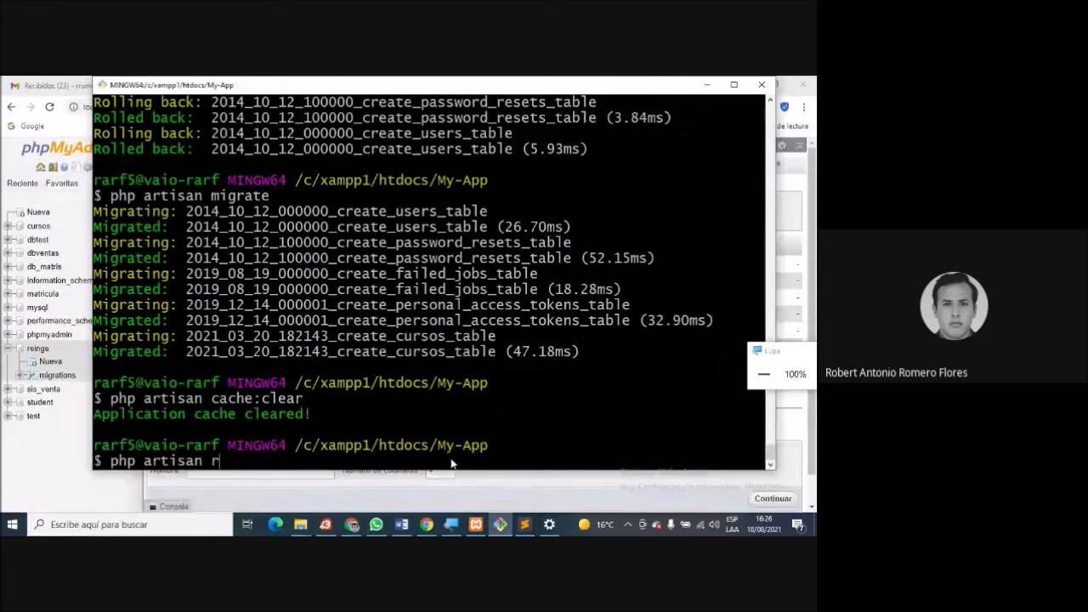
text(oute:ca)
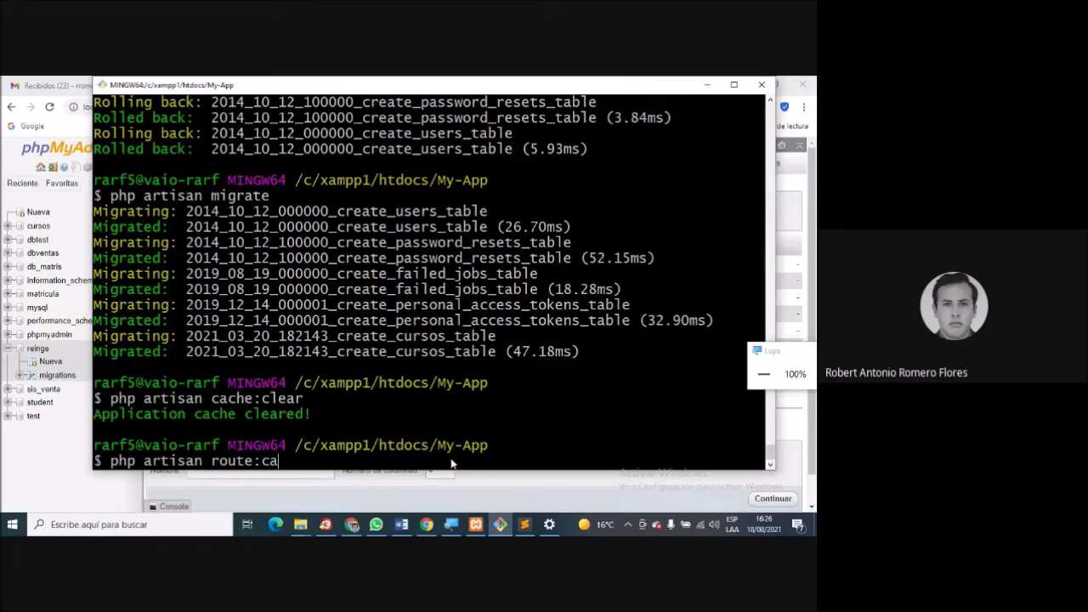
text(che)
key(Return)
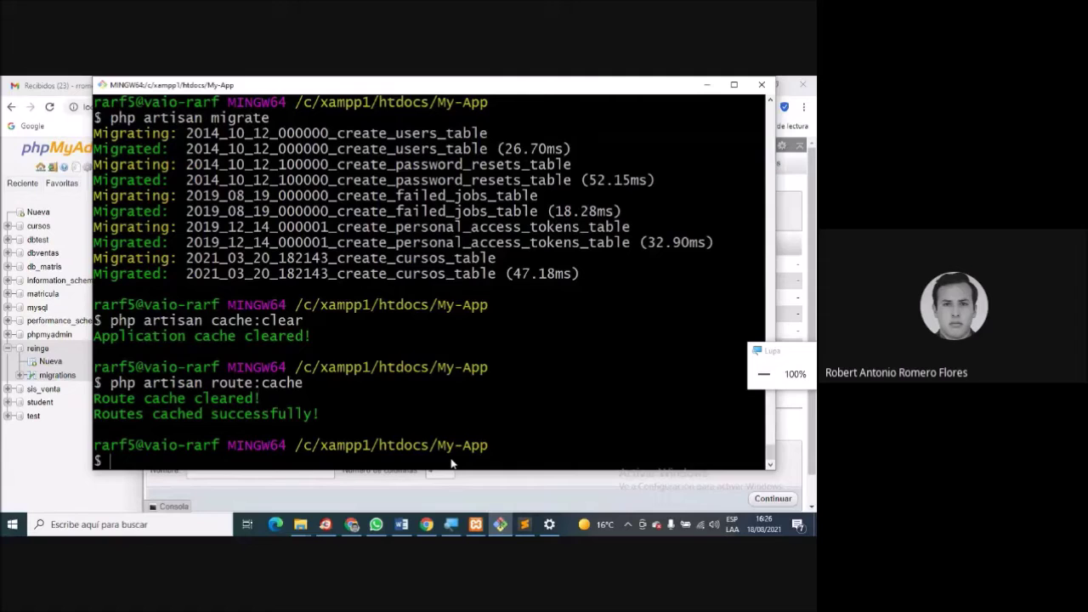
Clear the configuration cache by running php artisan config:clear.
key(Up)
key(BackSpace)
key(BackSpace)
key(BackSpace)
key(BackSpace)
key(BackSpace)
key(BackSpace)
key(BackSpace)
key(BackSpace)
key(BackSpace)
key(BackSpace)
key(BackSpace)
text(config:c)
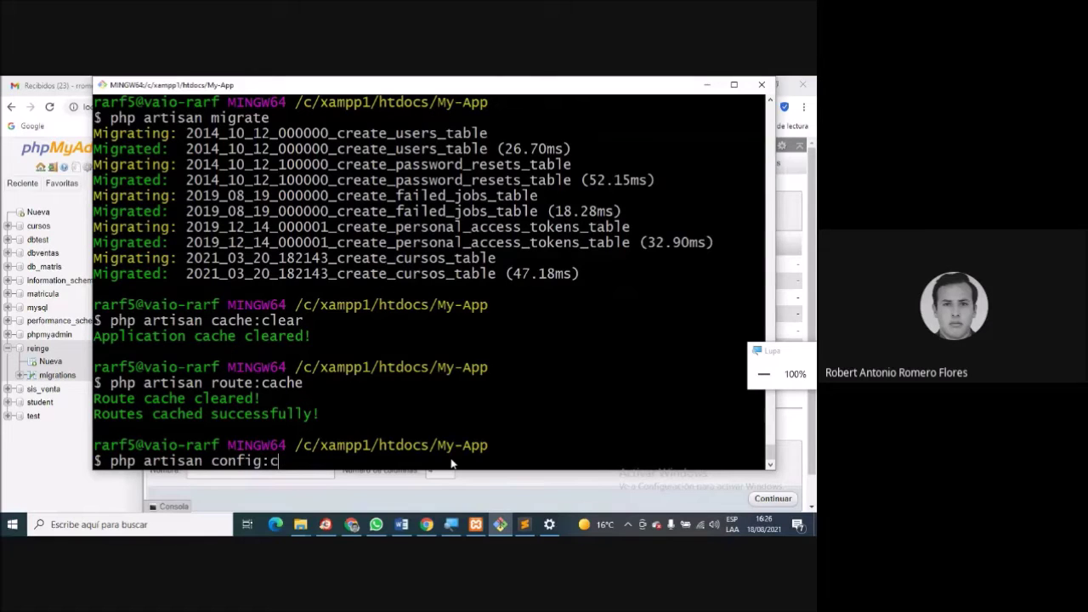
text(lear)
key(Return)
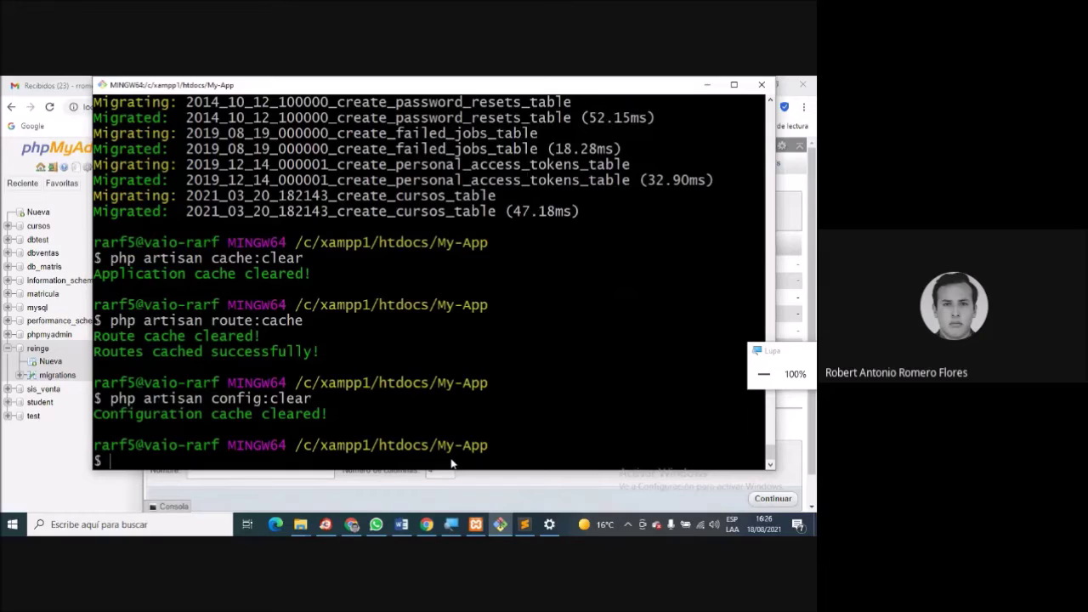
Clear the compiled views by running php artisan view:clear.
key(Up)
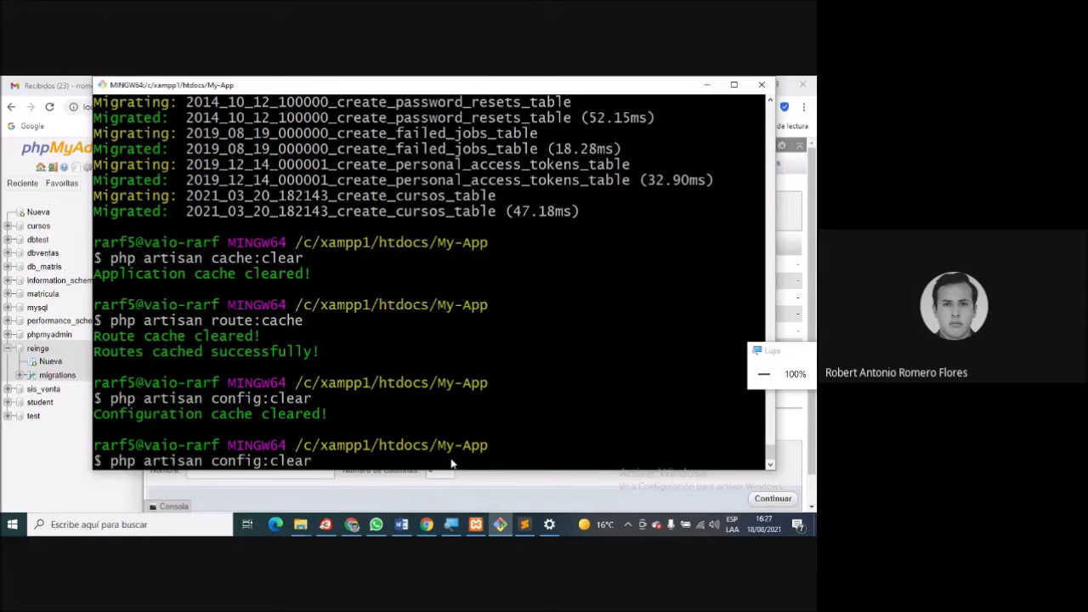
key(Left)
key(Left)
key(Left)
key(Left)
key(Left)
key(Left)
key(BackSpace)
key(BackSpace)
key(BackSpace)
key(BackSpace)
key(BackSpace)
key(BackSpace)
text(view)
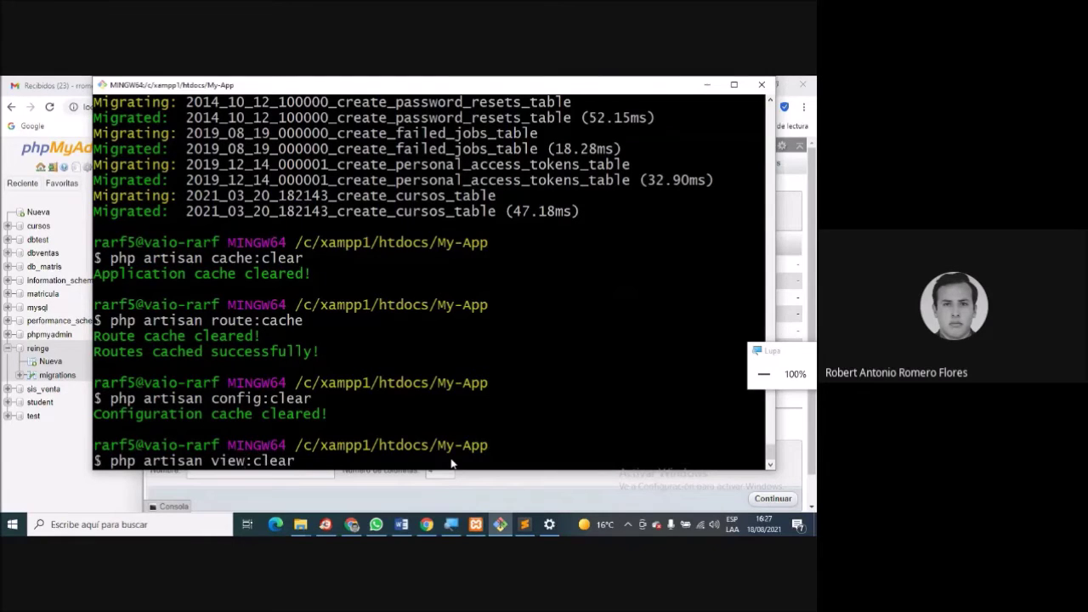
key(Return)
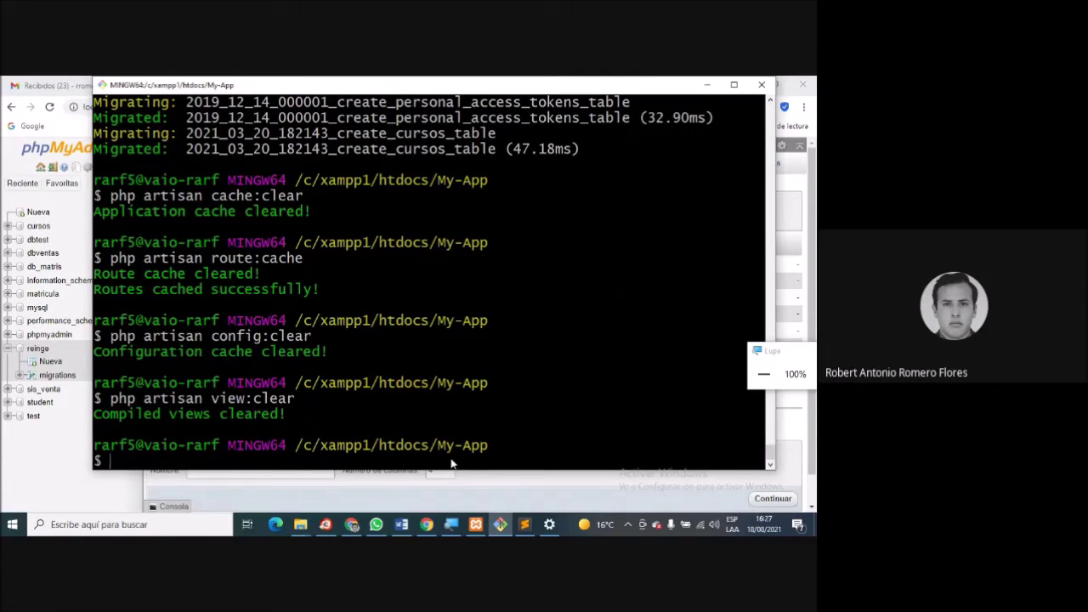
Roll back and rerun all migrations with php artisan migrate:refresh, and highlight that command.
key(Up)
key(Up)
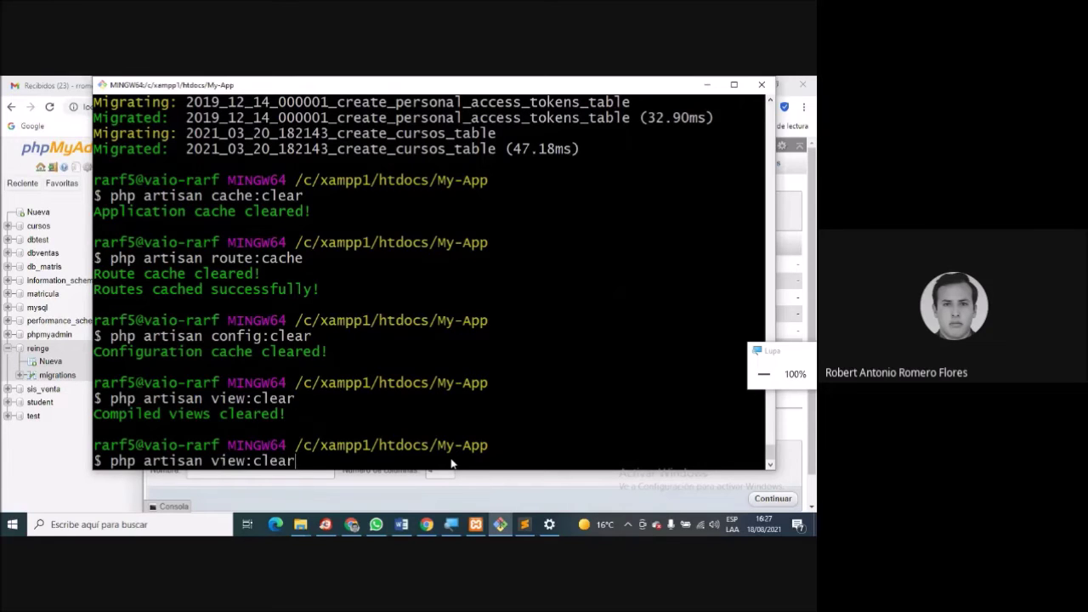
key(Up)
key(Up)
key(Up)
key(Up)
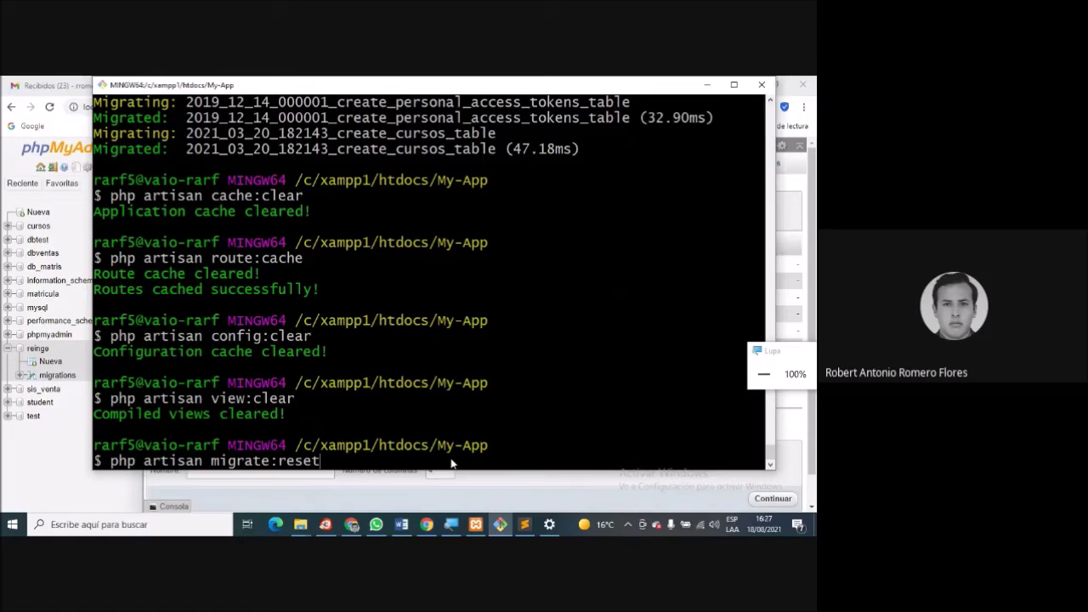
key(BackSpace)
key(BackSpace)
key(BackSpace)
key(BackSpace)
key(BackSpace)
text(refresh)
key(Return)
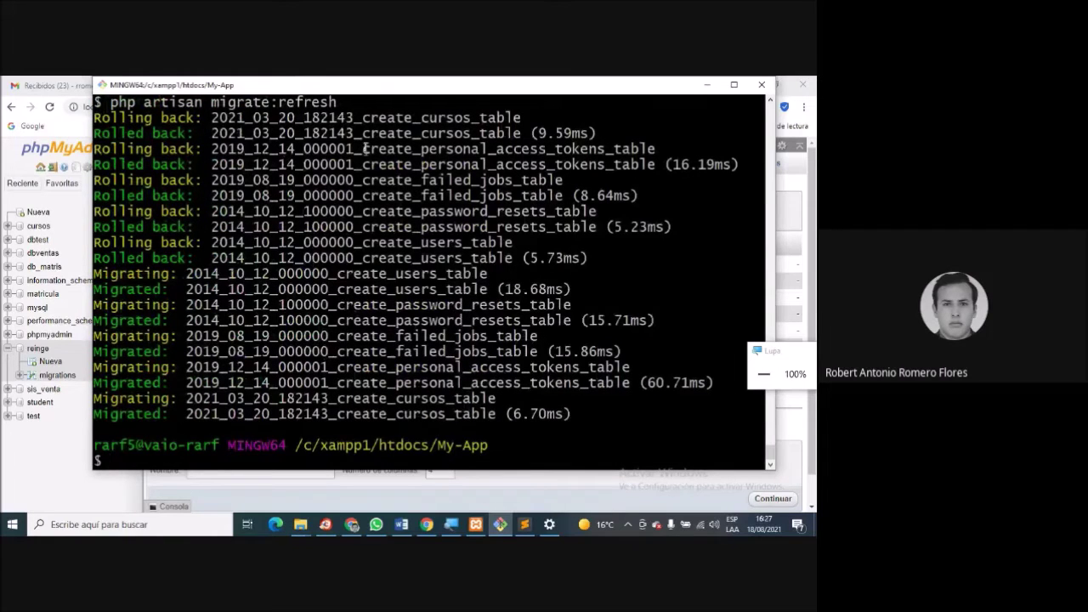
triple_click(353, 102)
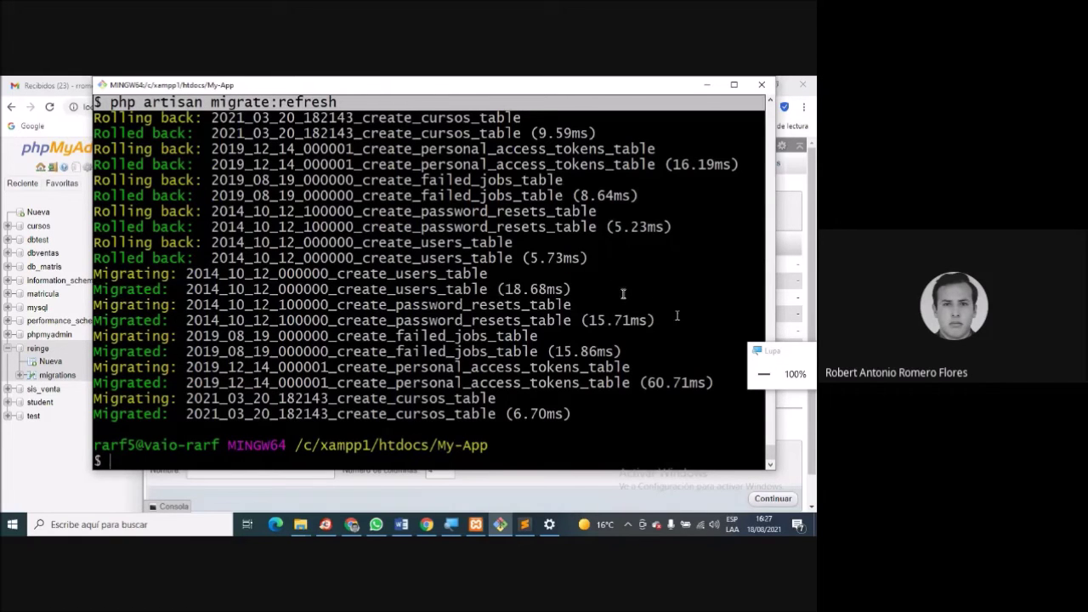
In phpMyAdmin, view the matricula database, collapse it in the tree, and reopen reinge to check its tables.
click(57, 126)
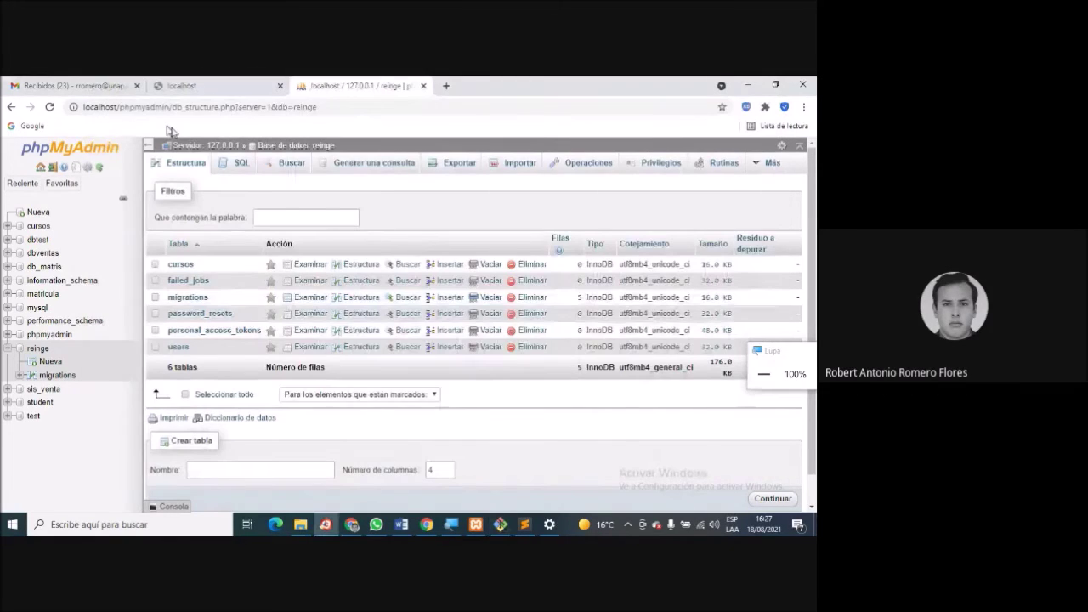
click(38, 294)
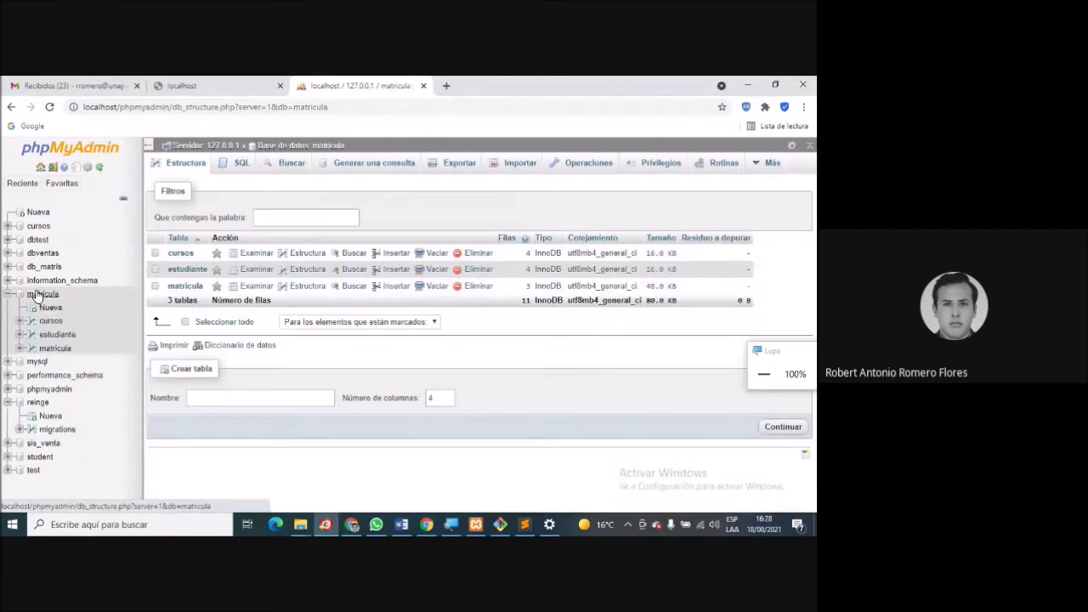
click(7, 295)
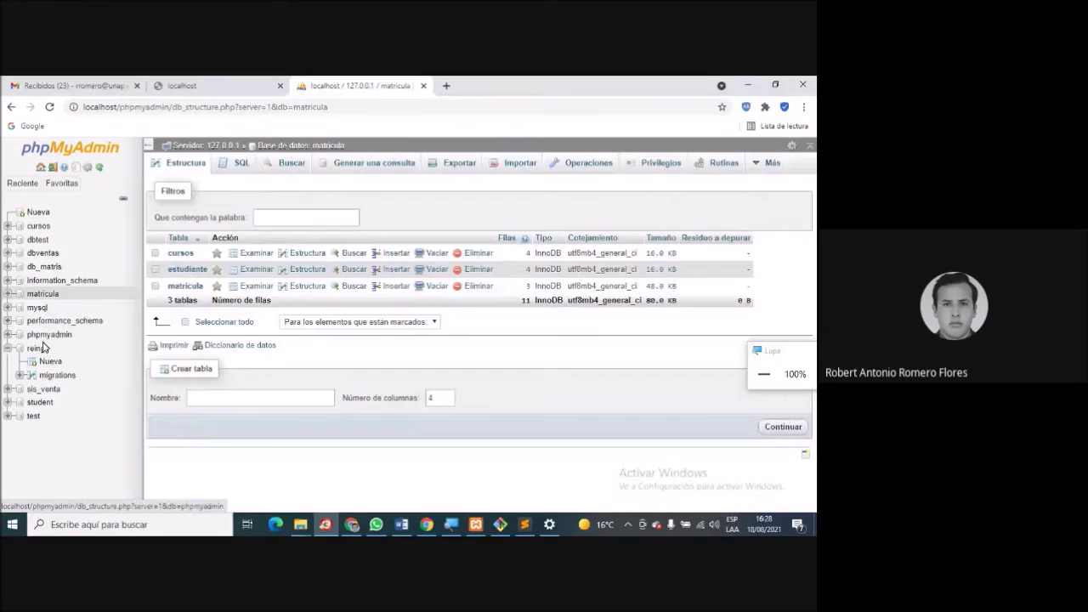
click(38, 349)
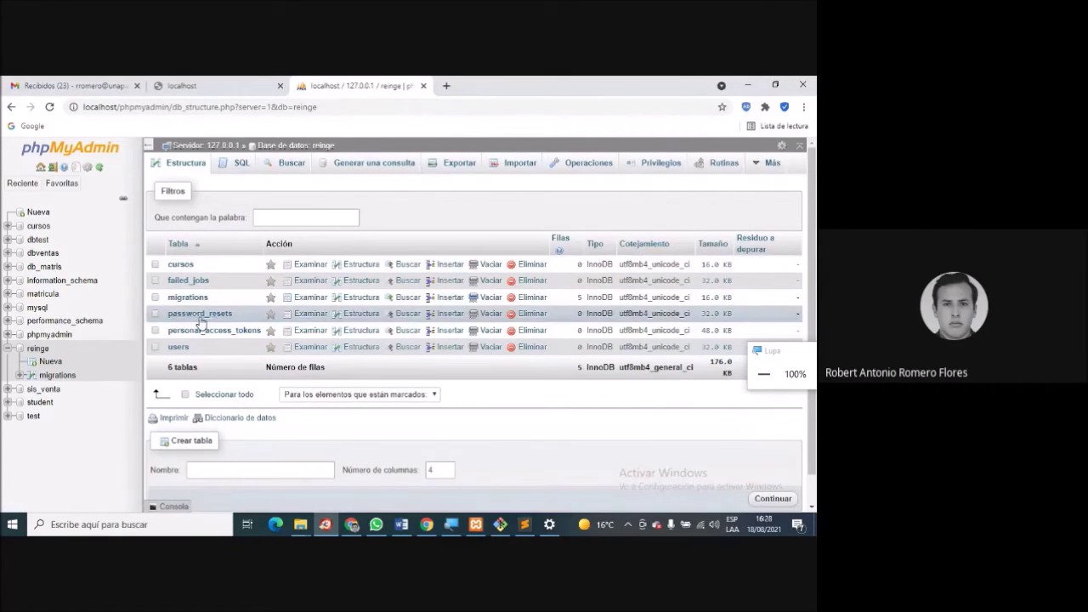
Return to the Git Bash terminal and write out the command php artisan make:migration create_notes_table without running it.
click(506, 526)
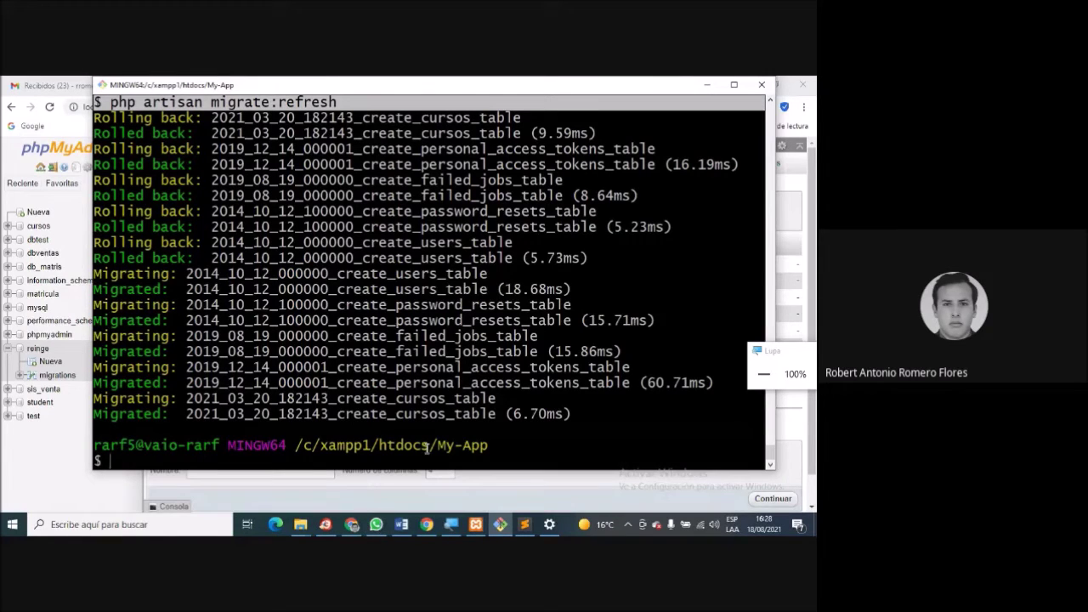
click(500, 527)
click(502, 527)
key(Up)
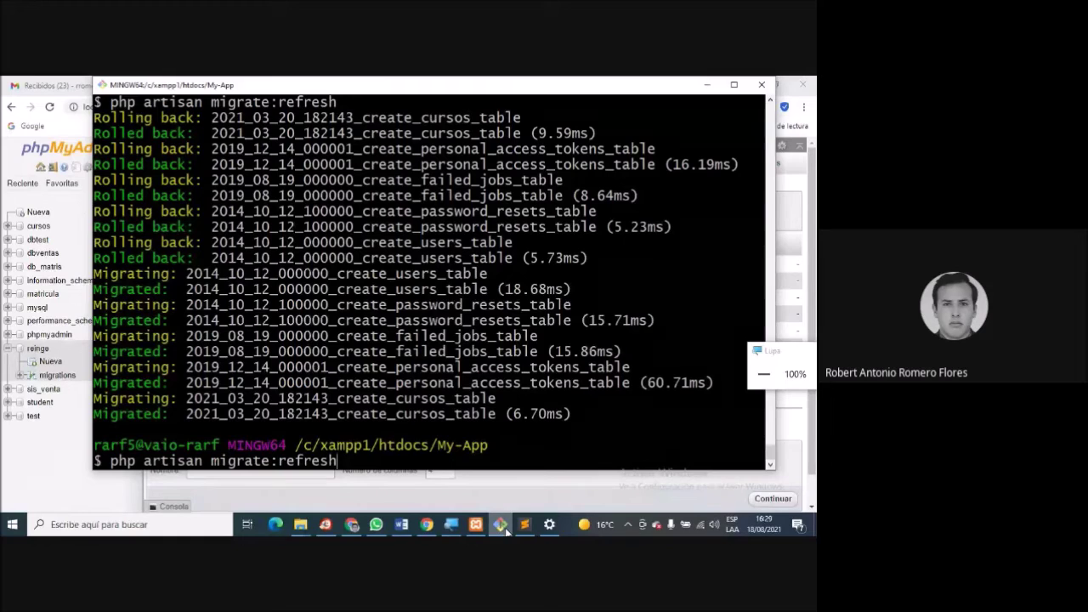
key(Left)
key(Left)
key(Left)
key(Left)
key(Left)
key(Left)
key(Left)
key(Left)
key(Left)
key(Left)
key(Left)
key(Left)
key(Left)
key(Left)
key(Left)
key(Left)
text(make:)
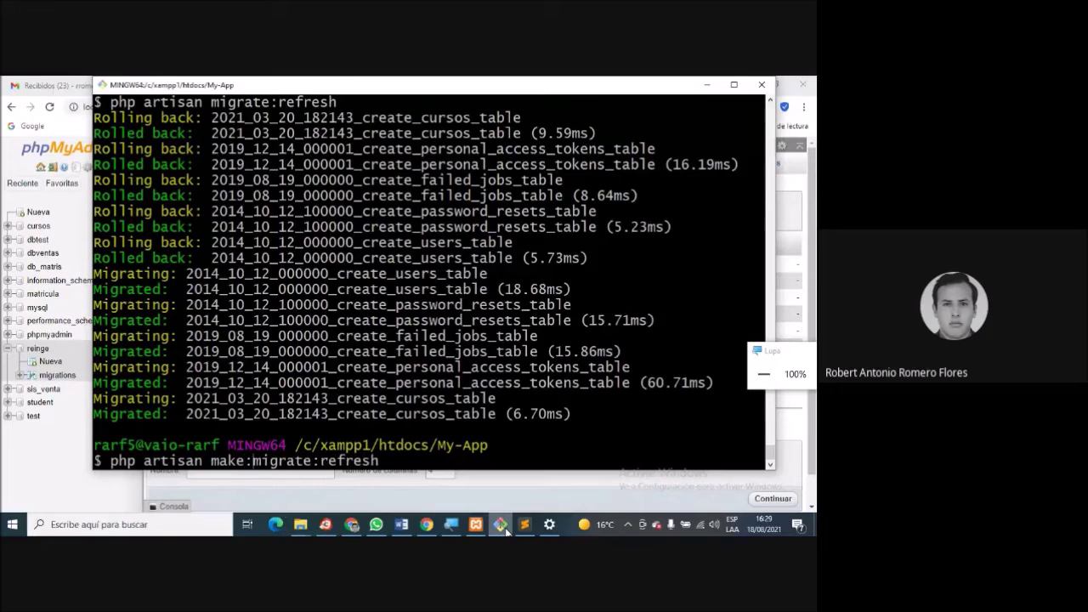
key(BackSpace)
key(BackSpace)
key(BackSpace)
key(BackSpace)
key(BackSpace)
key(BackSpace)
key(BackSpace)
key(BackSpace)
key(BackSpace)
text(ion)
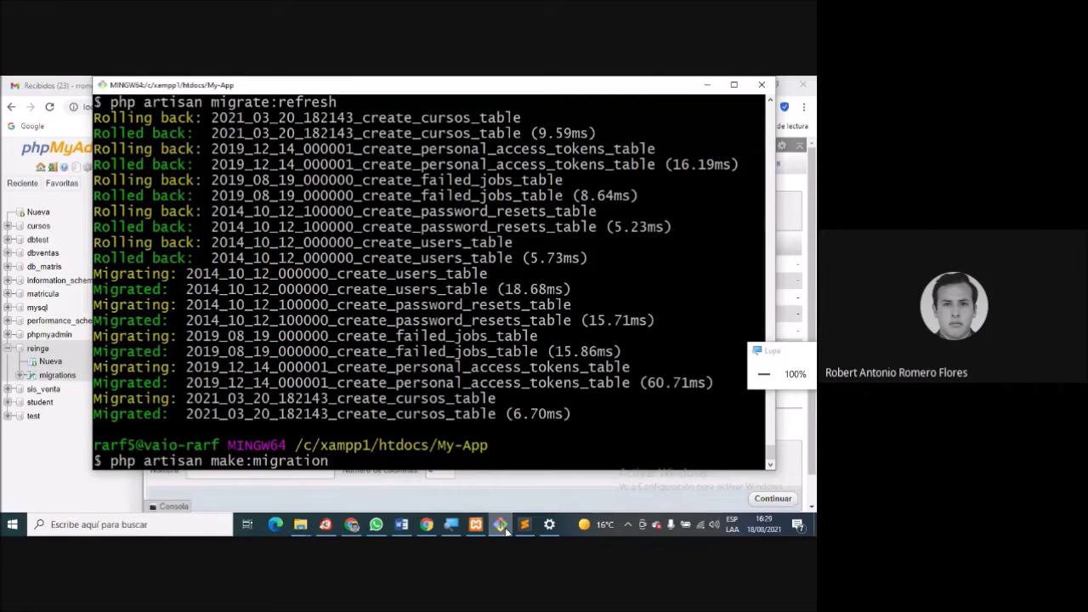
text( create)
text(note)
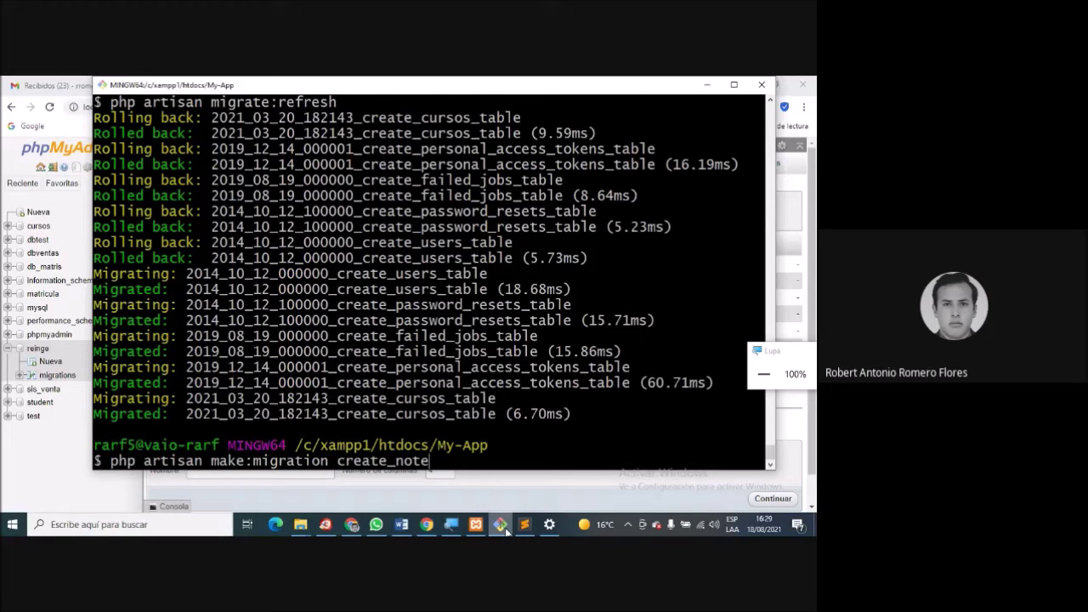
text(s)
text(_)
text(ta)
text(ble)
Replace the drafted migration command with php artisan serve and start the Laravel development server.
key(BackSpace)
key(BackSpace)
key(BackSpace)
key(BackSpace)
key(BackSpace)
key(BackSpace)
key(BackSpace)
key(BackSpace)
key(BackSpace)
key(BackSpace)
key(BackSpace)
key(BackSpace)
key(BackSpace)
key(BackSpace)
key(BackSpace)
key(BackSpace)
key(BackSpace)
key(BackSpace)
key(BackSpace)
key(BackSpace)
key(BackSpace)
key(BackSpace)
text(serve)
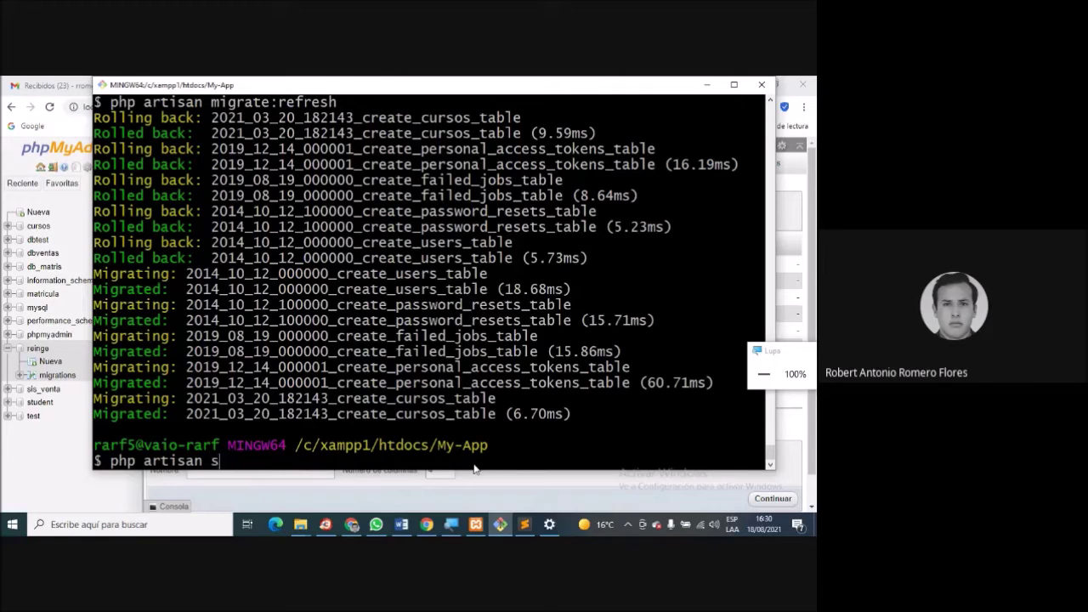
key(Return)
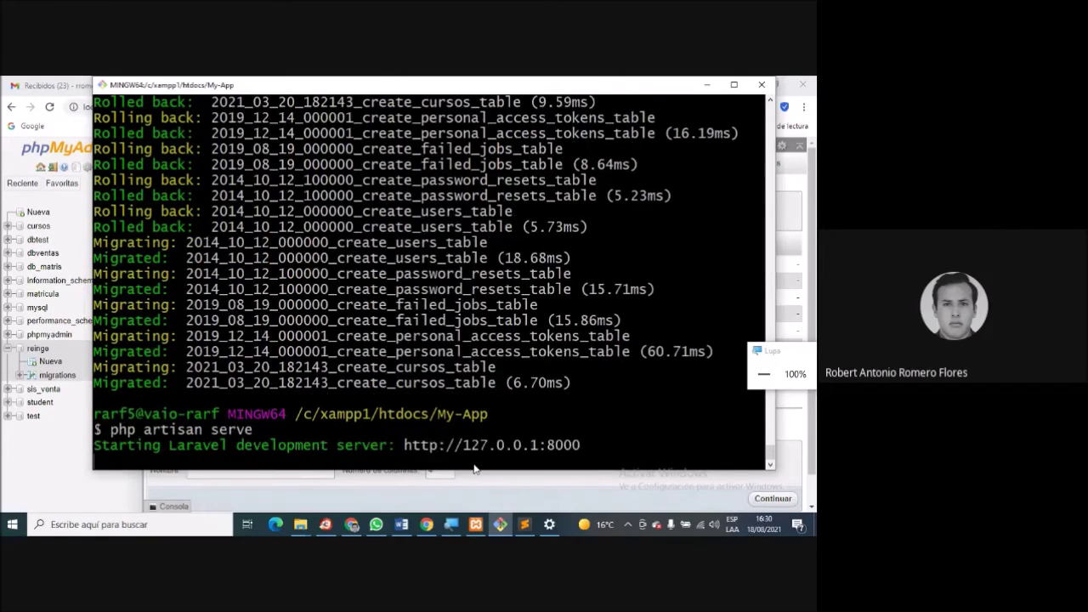
Switch to the browser and load localhost:8000 to test the development server.
click(65, 463)
click(195, 83)
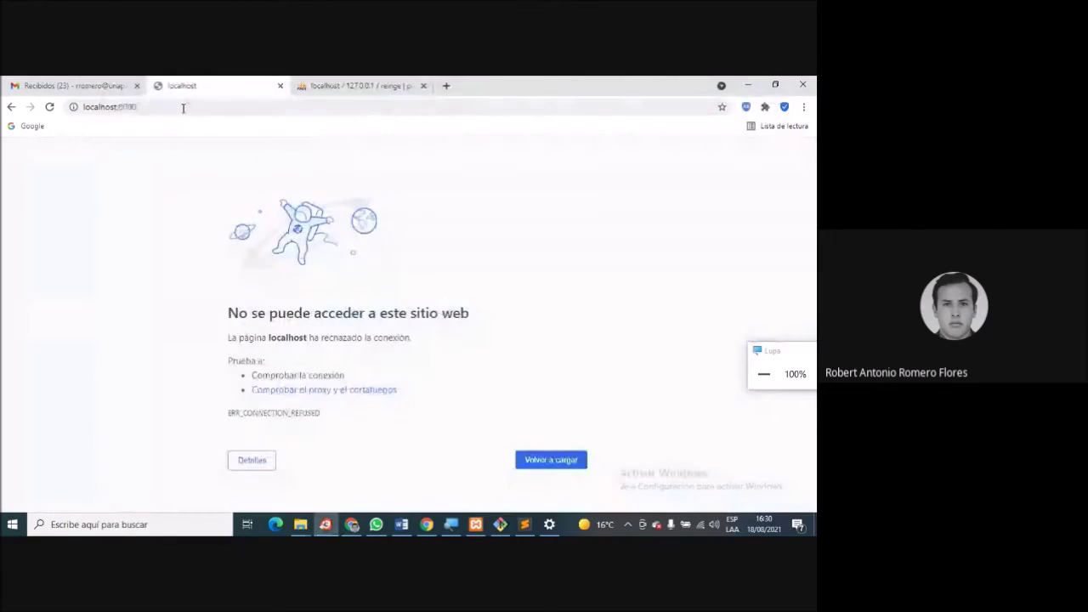
click(182, 107)
key(Return)
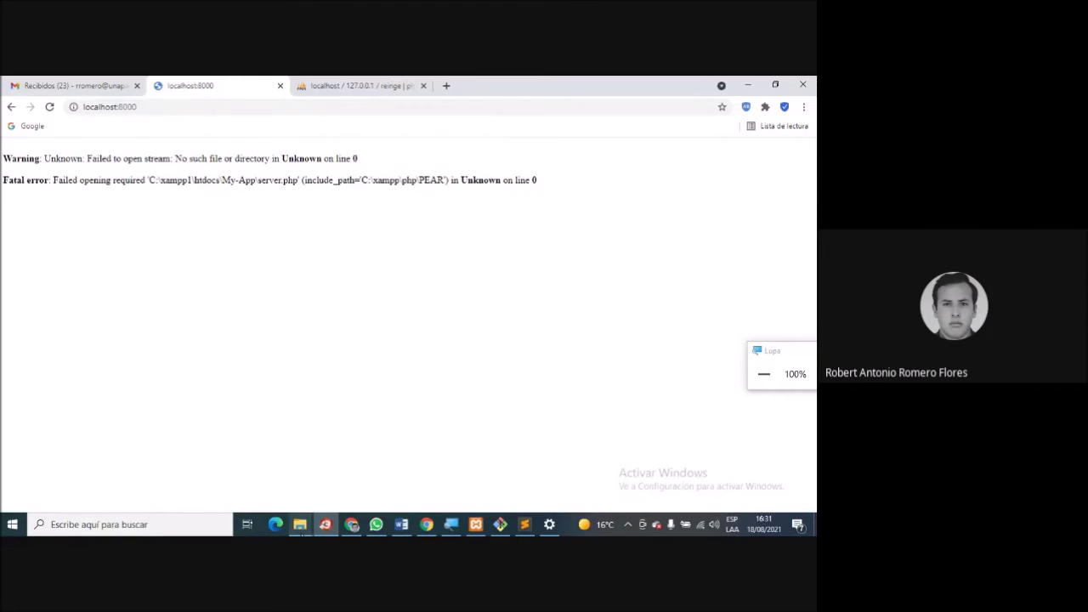
Switch to File Explorer and open the My-App project folder in xampp1\htdocs.
click(300, 522)
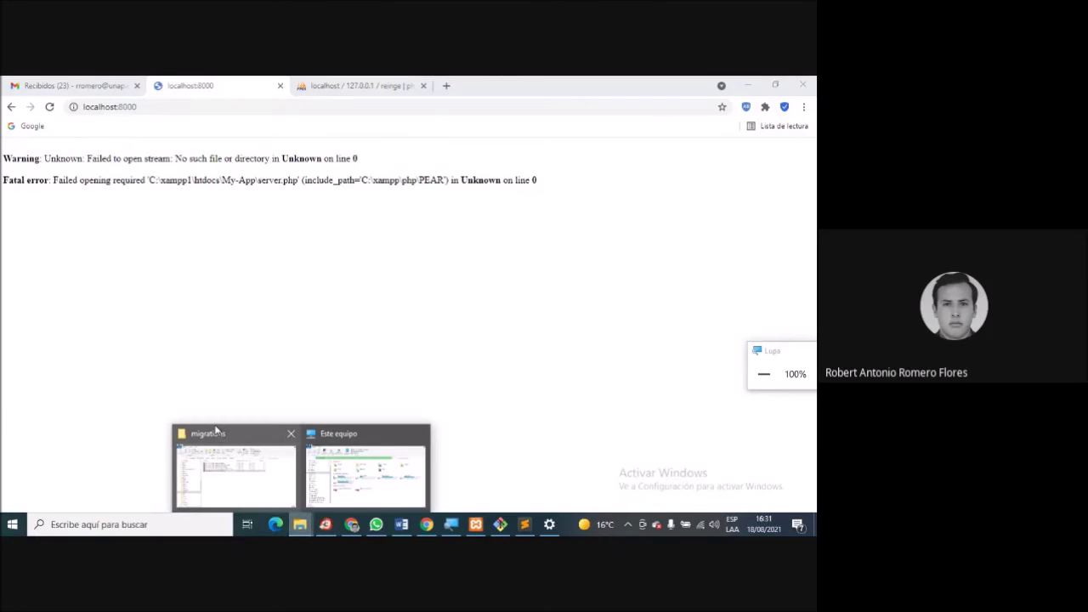
click(216, 432)
click(284, 170)
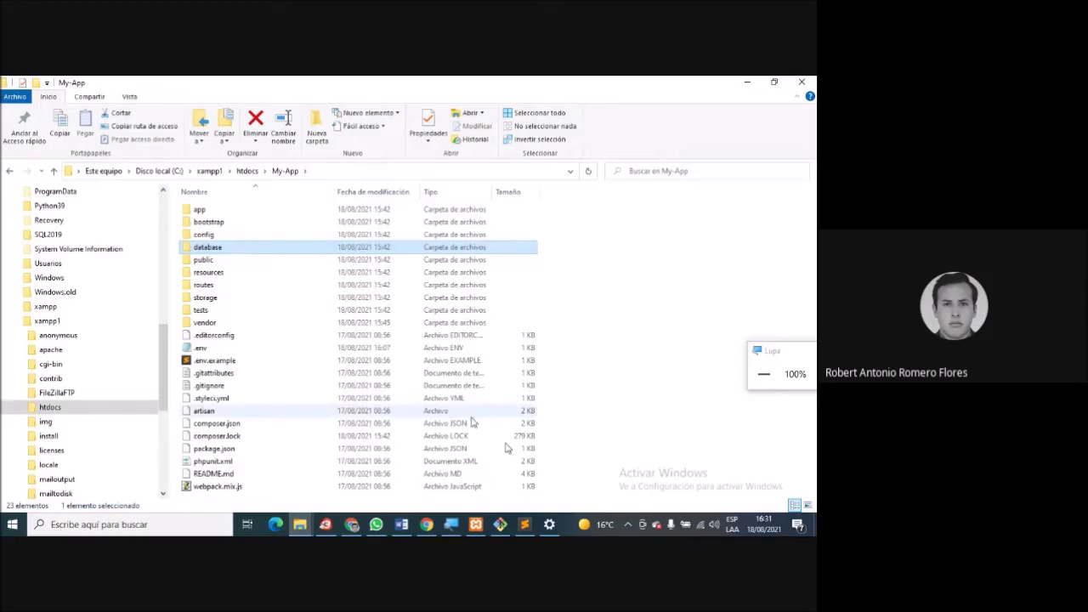
Switch to the other Chrome window, close the Facebook tab, and view the localhost:8000 page.
click(426, 524)
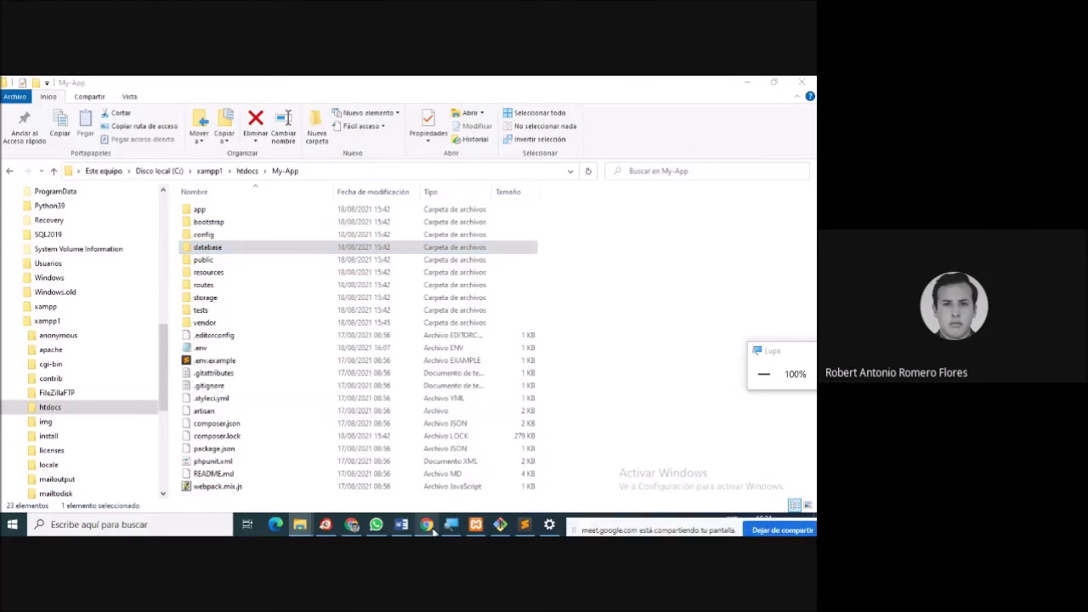
click(352, 525)
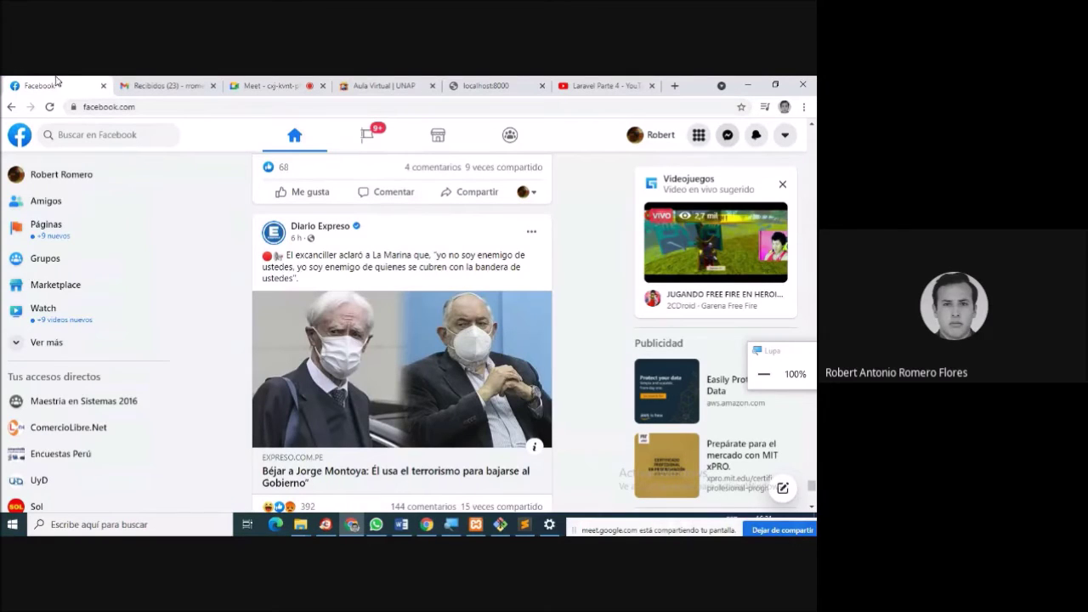
click(104, 86)
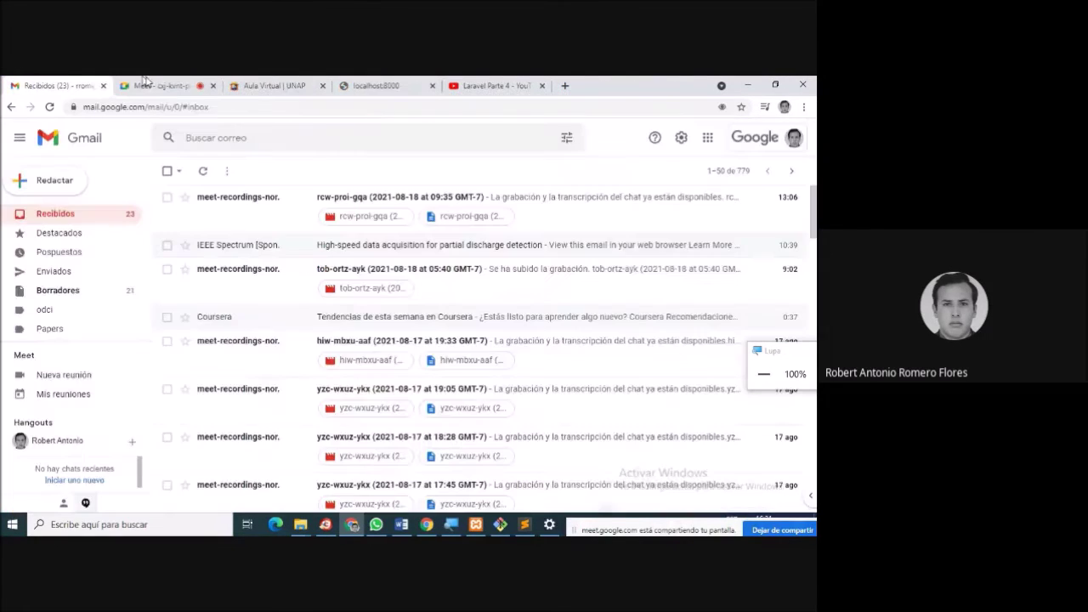
click(315, 83)
click(378, 85)
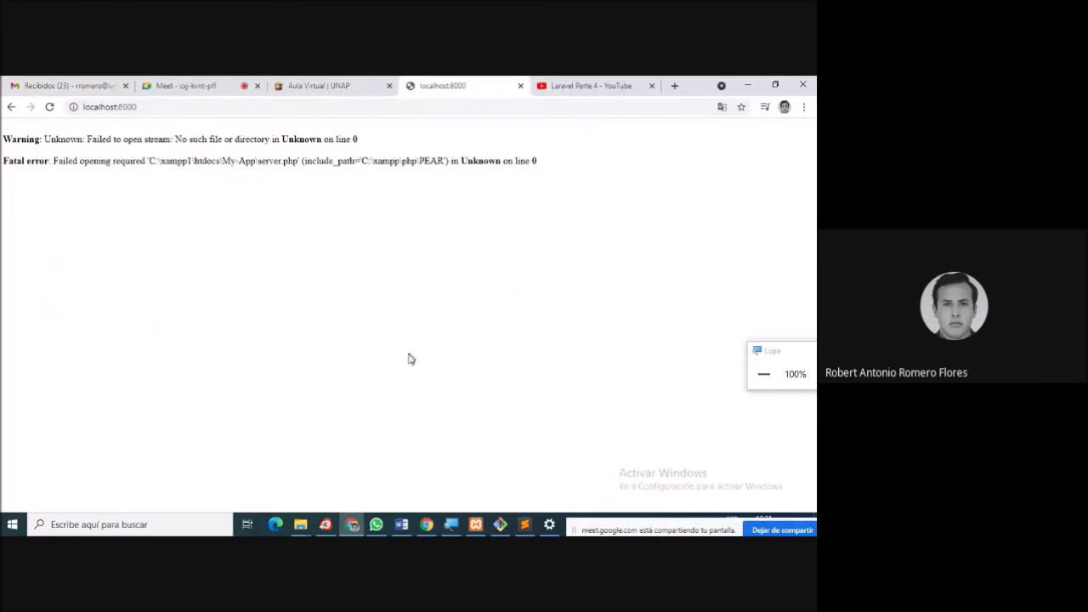
Check the My-App folder in File Explorer against the server.php path named on the localhost:8000 page.
click(302, 526)
click(223, 463)
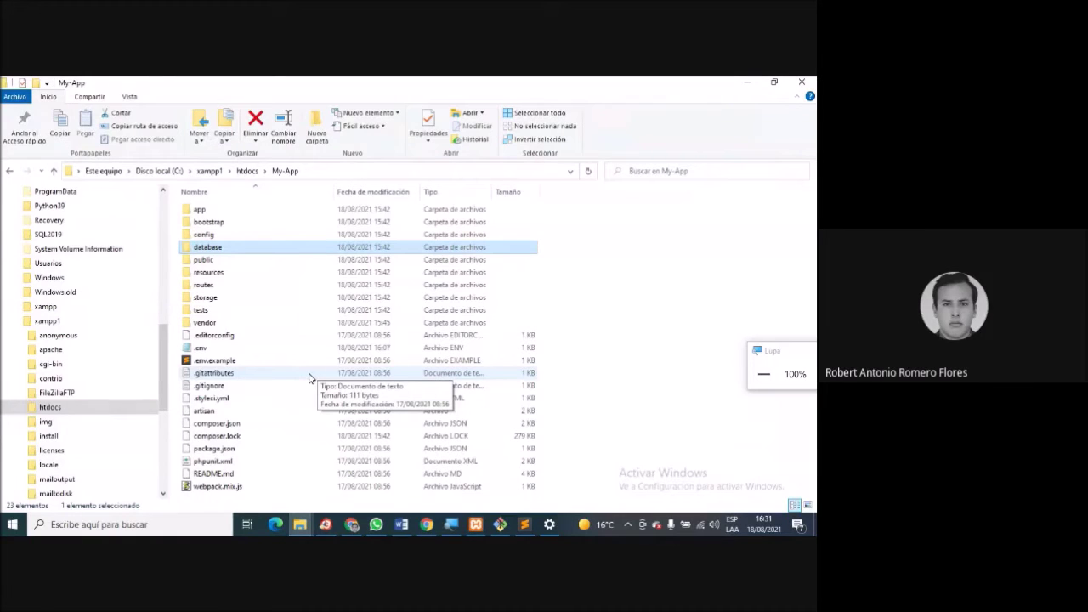
click(564, 378)
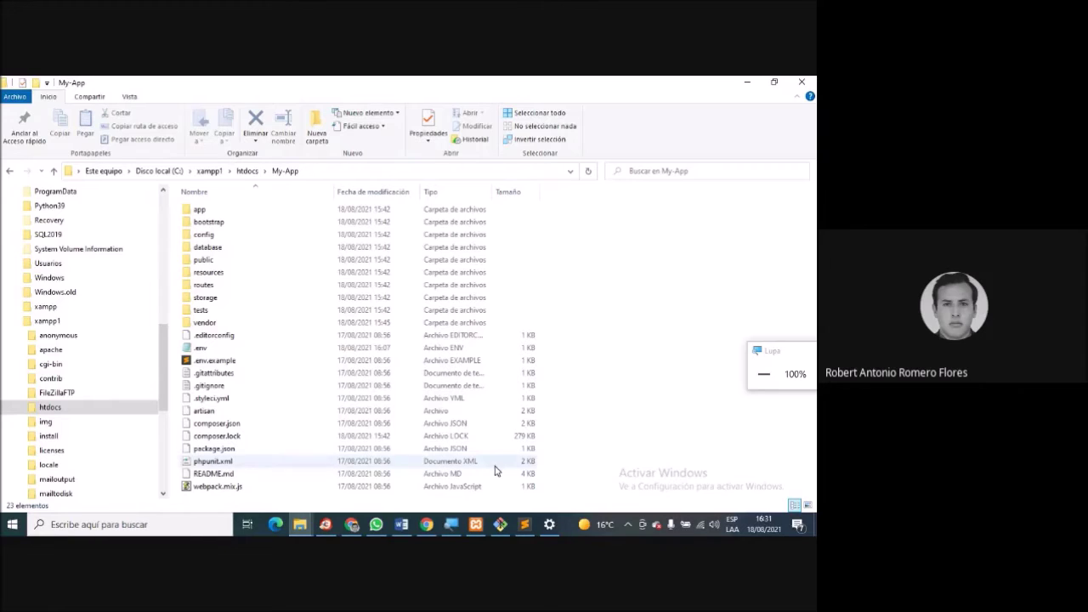
click(352, 525)
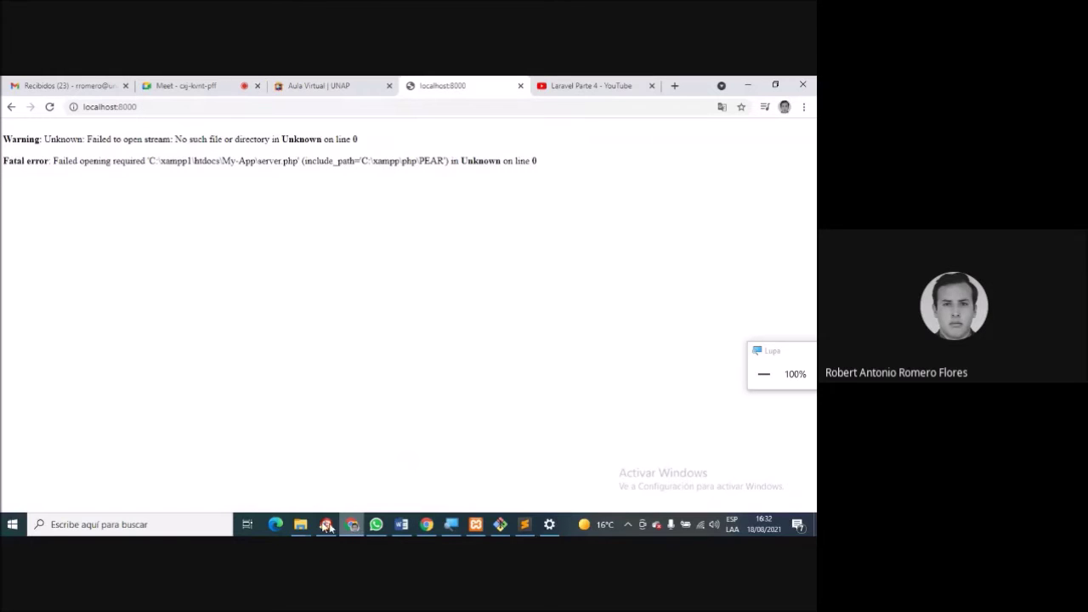
click(300, 524)
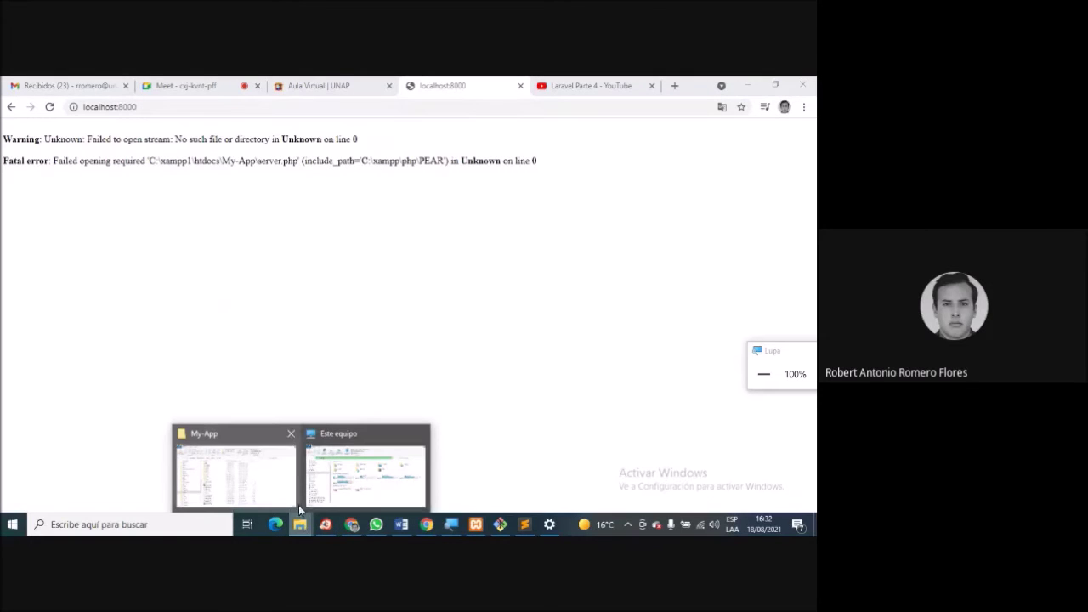
click(246, 439)
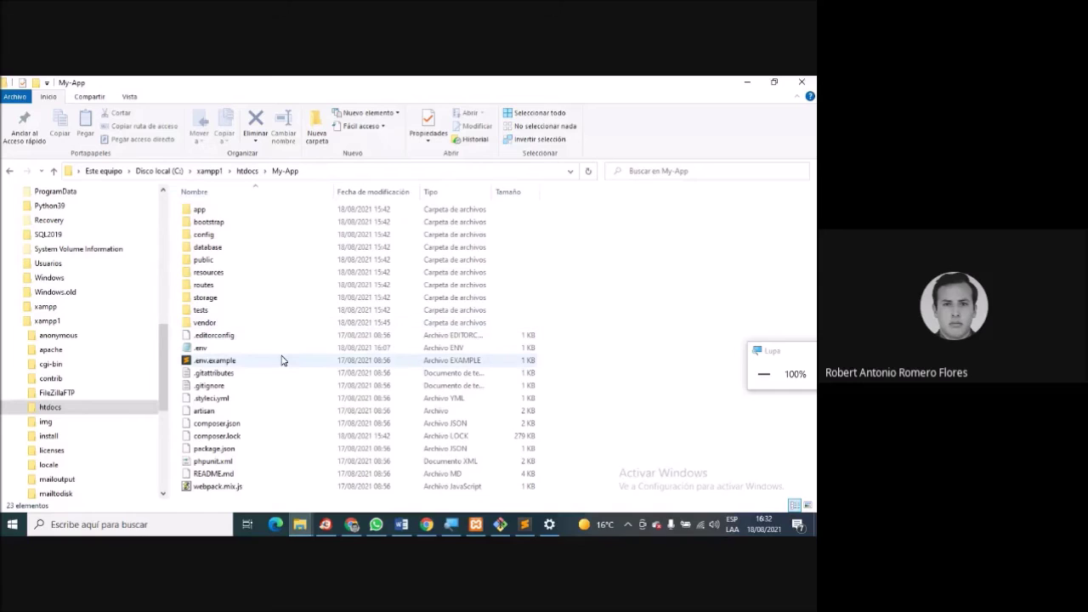
Go through the files and folders of My-App one by one, looking for server.php.
click(208, 347)
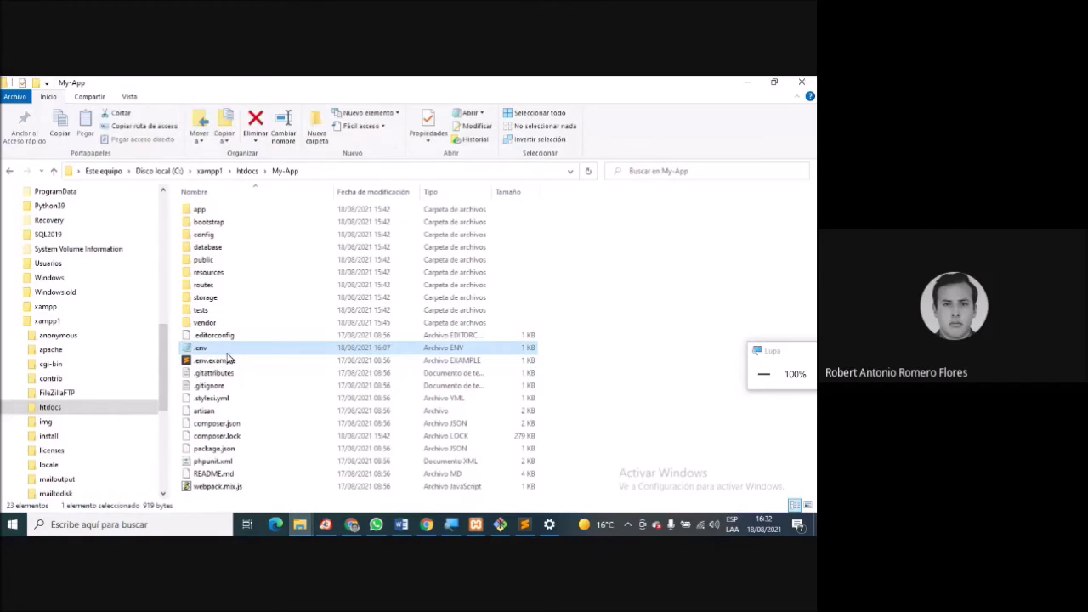
key(Down)
key(Down)
key(Down)
key(Down)
key(Down)
key(Down)
key(Down)
key(Down)
key(Down)
key(Down)
key(Down)
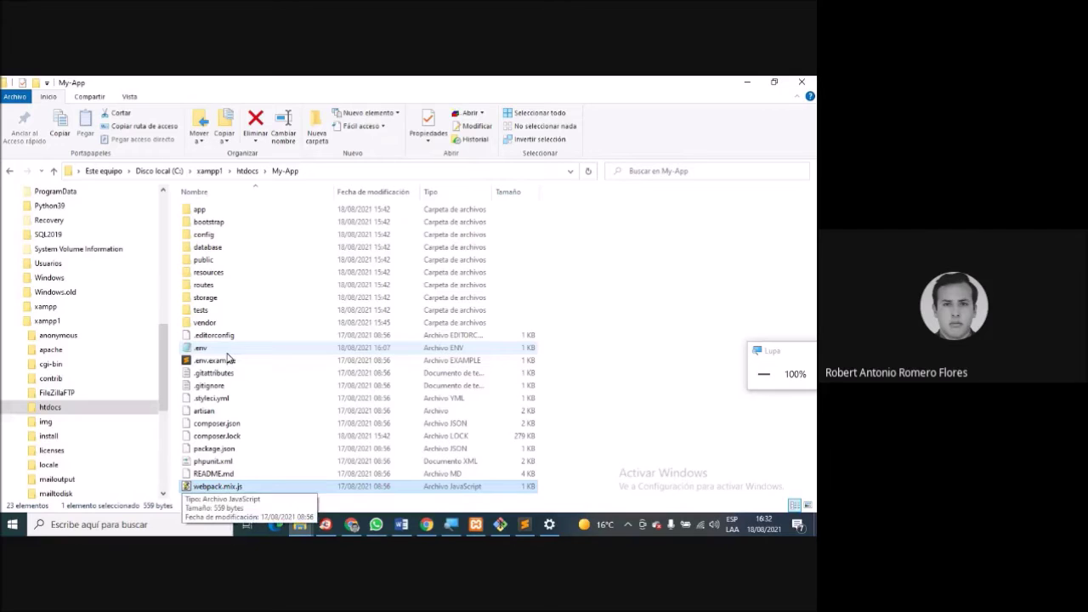
key(Up)
key(Up)
key(Up)
key(Up)
key(Up)
key(Up)
key(Up)
key(Up)
key(Up)
key(Up)
key(Up)
key(Up)
key(Up)
key(Up)
key(Up)
key(Up)
key(Up)
key(Up)
key(Up)
key(Up)
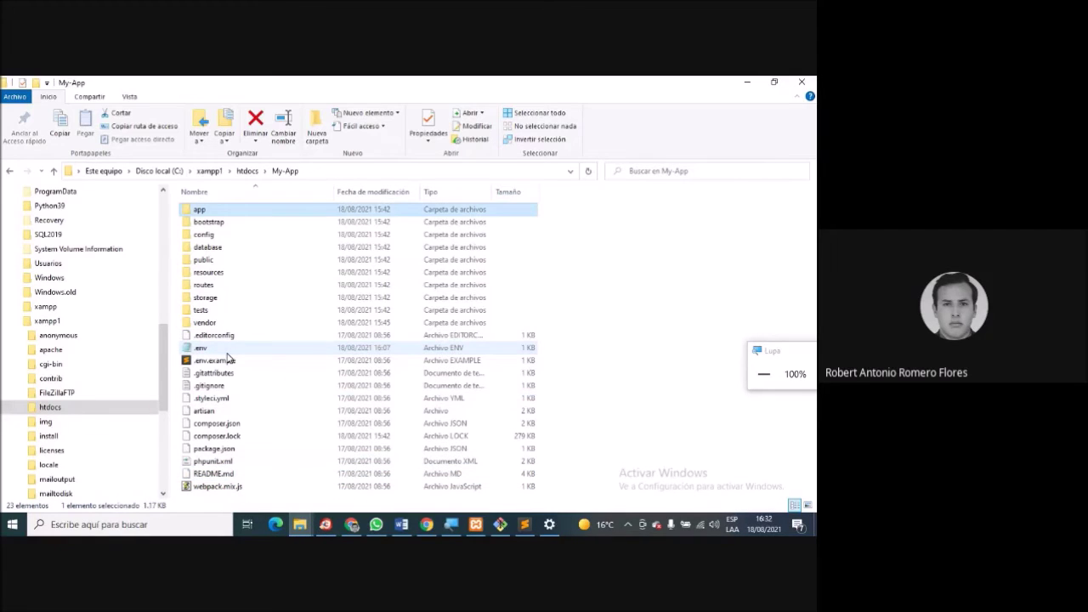
Open the config folder of My-App and look through its PHP files.
key(Down)
key(Down)
key(Return)
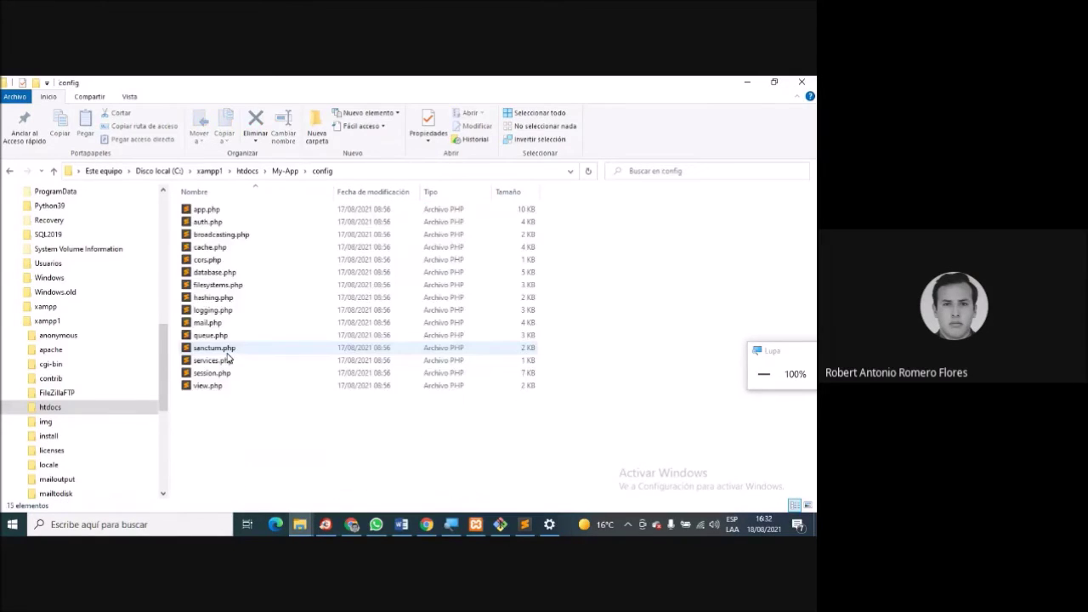
key(Down)
key(Down)
key(Down)
key(Down)
key(Down)
key(Up)
key(Down)
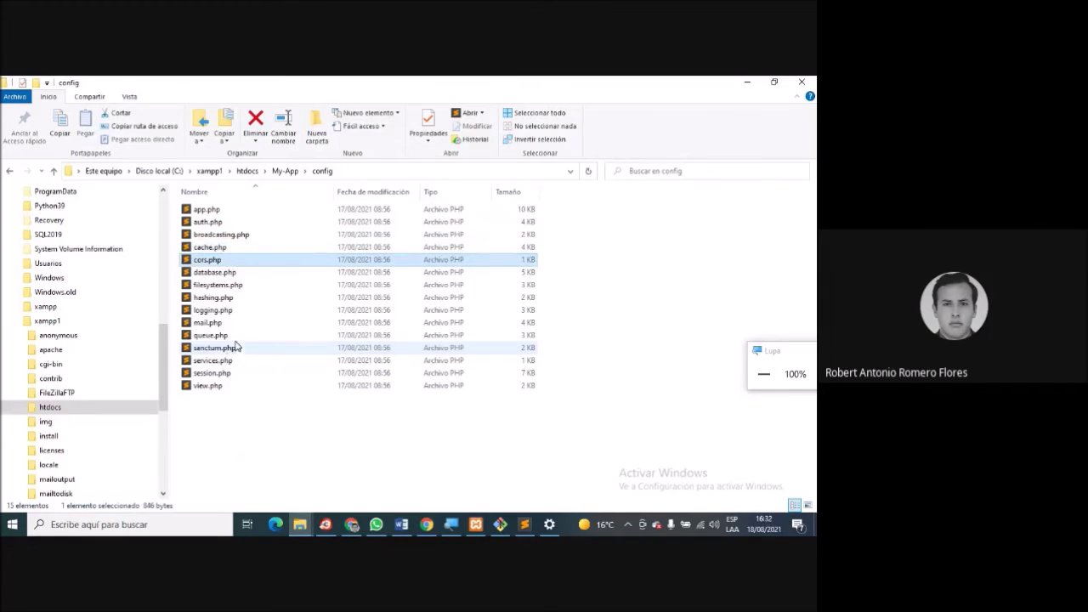
Go back to the My-App folder, search it for serve*, and look through the results.
click(286, 172)
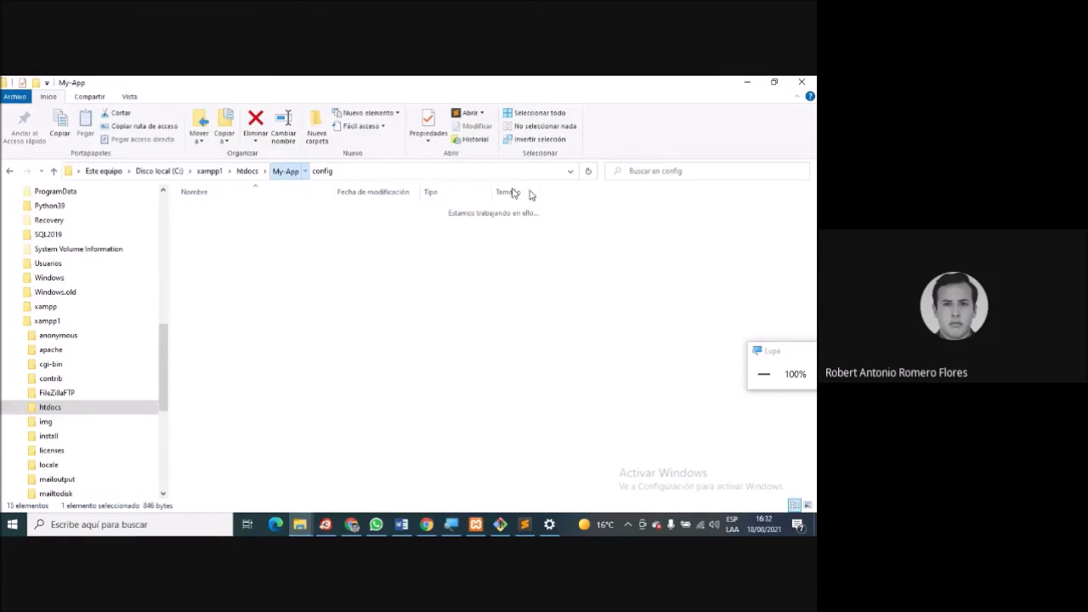
click(669, 173)
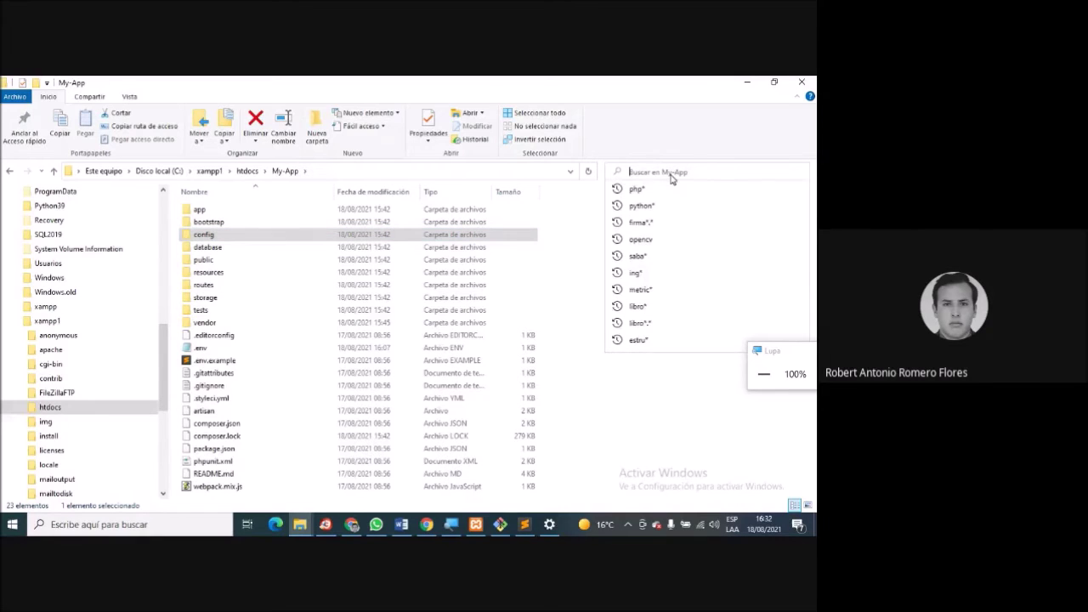
text(serve*)
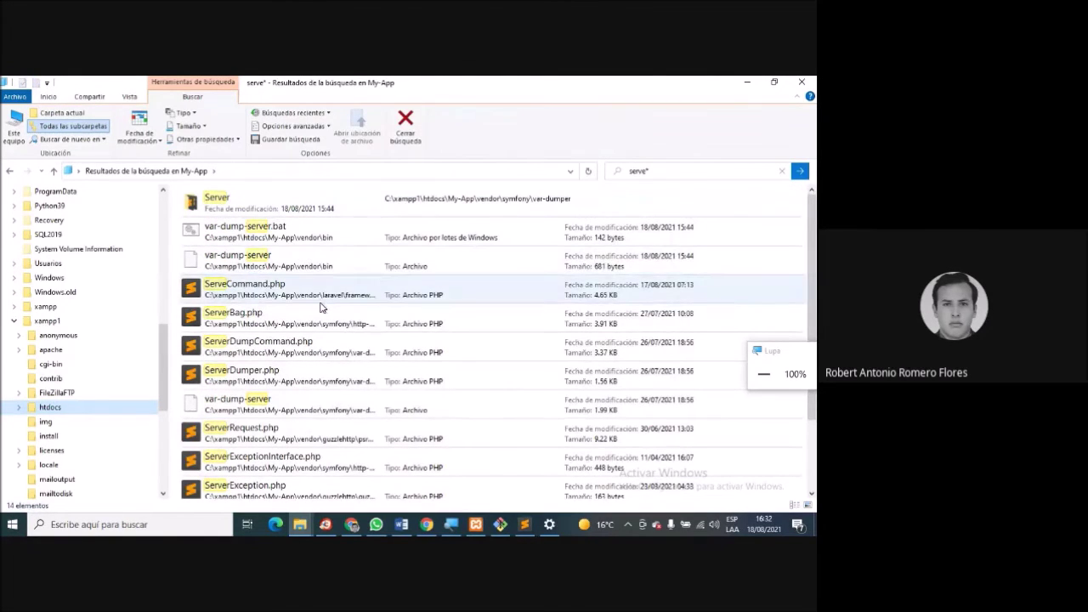
scroll(321, 308, down, 2)
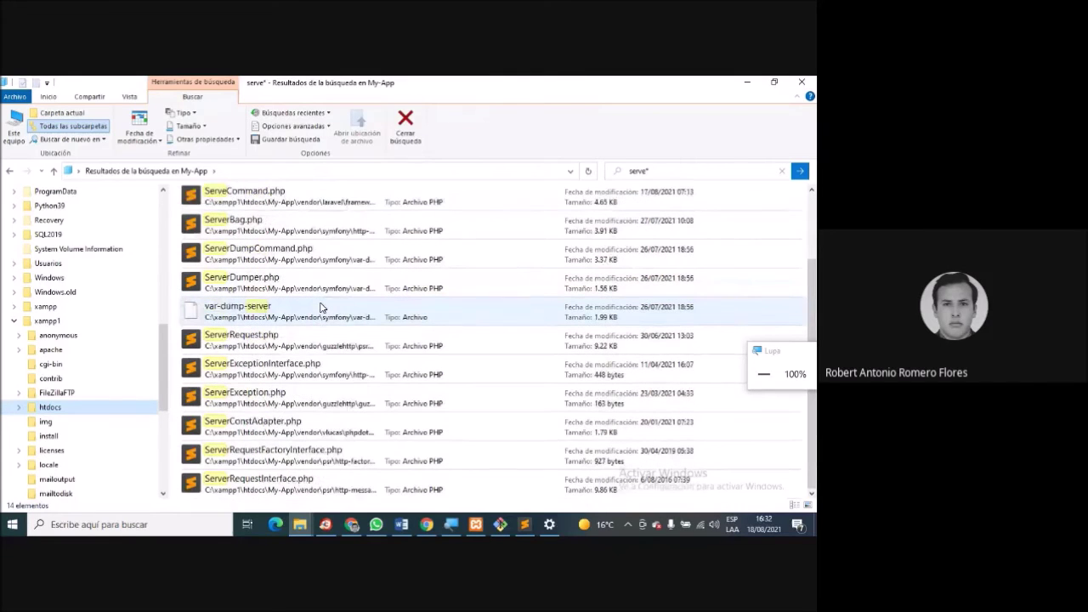
scroll(322, 307, up, 1)
scroll(322, 307, down, 1)
scroll(322, 308, up, 1)
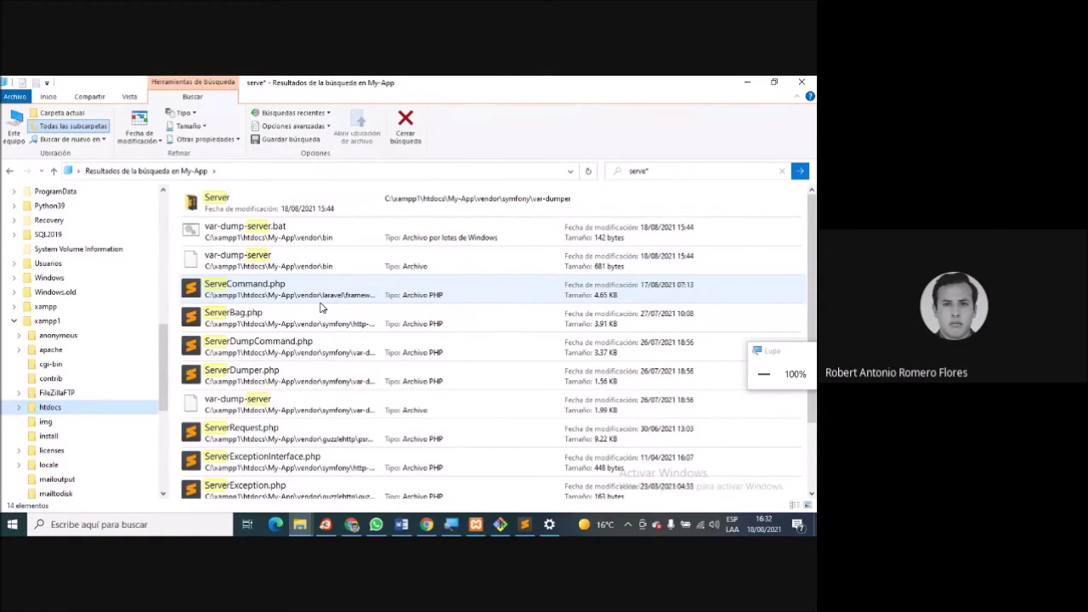
scroll(321, 308, down, 1)
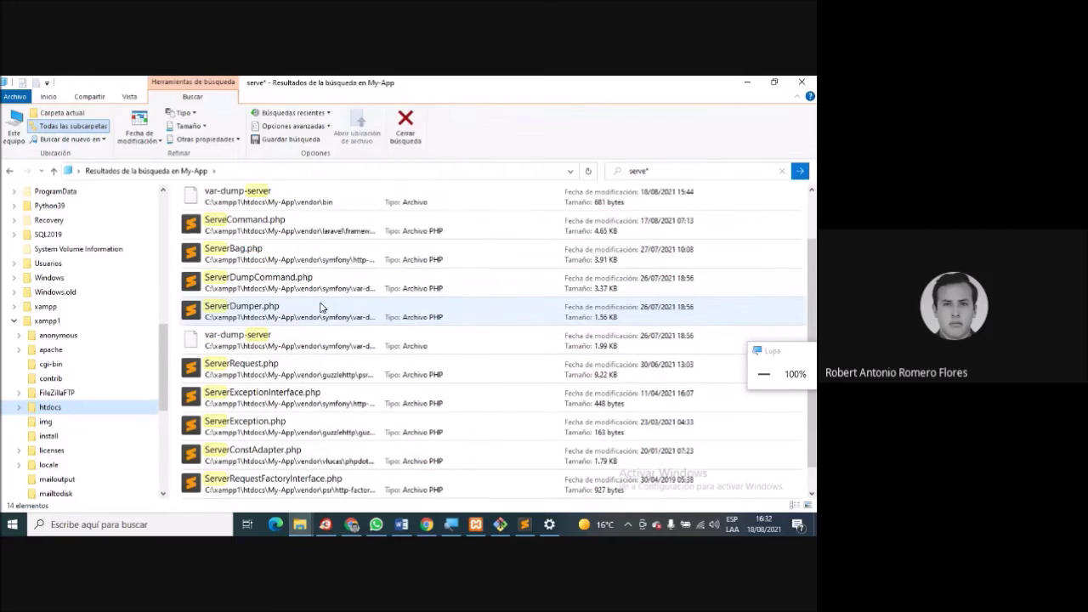
scroll(322, 308, down, 1)
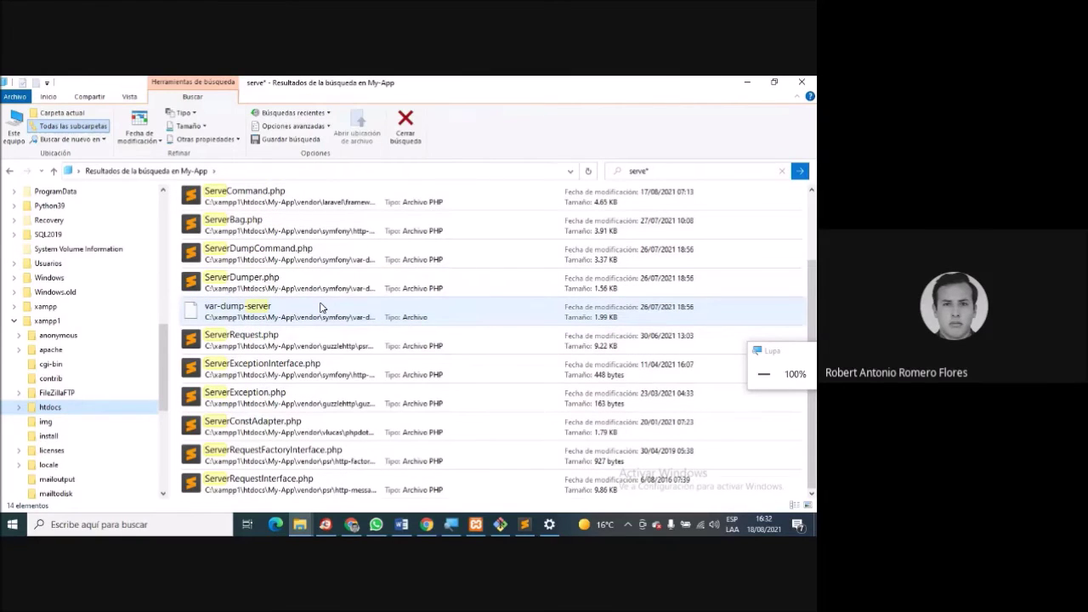
scroll(322, 307, up, 2)
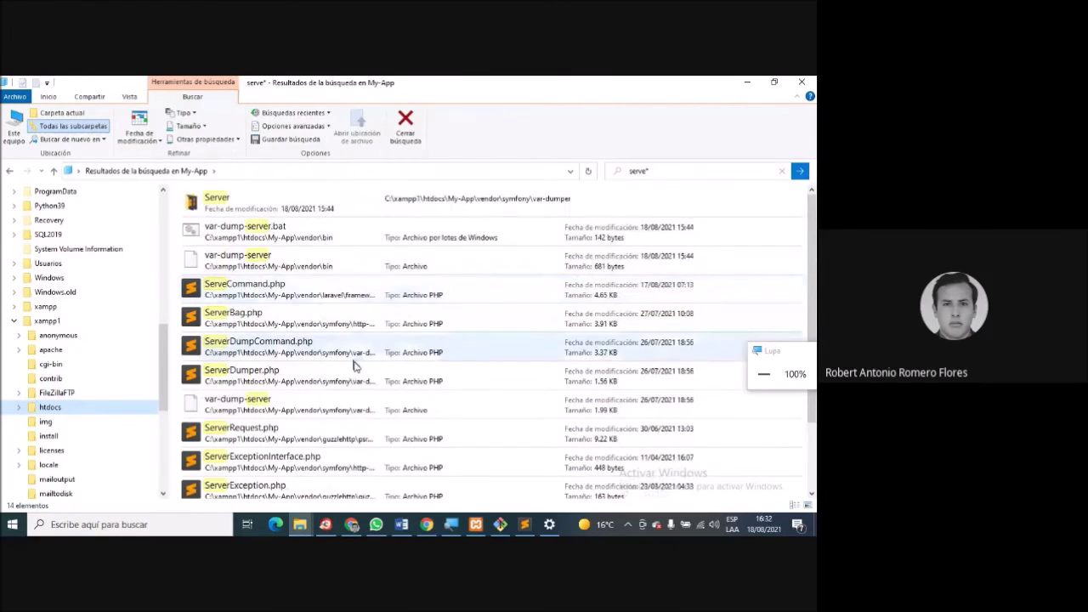
Recheck the error on the localhost:8000 page in Chrome and return to the File Explorer search results.
click(352, 526)
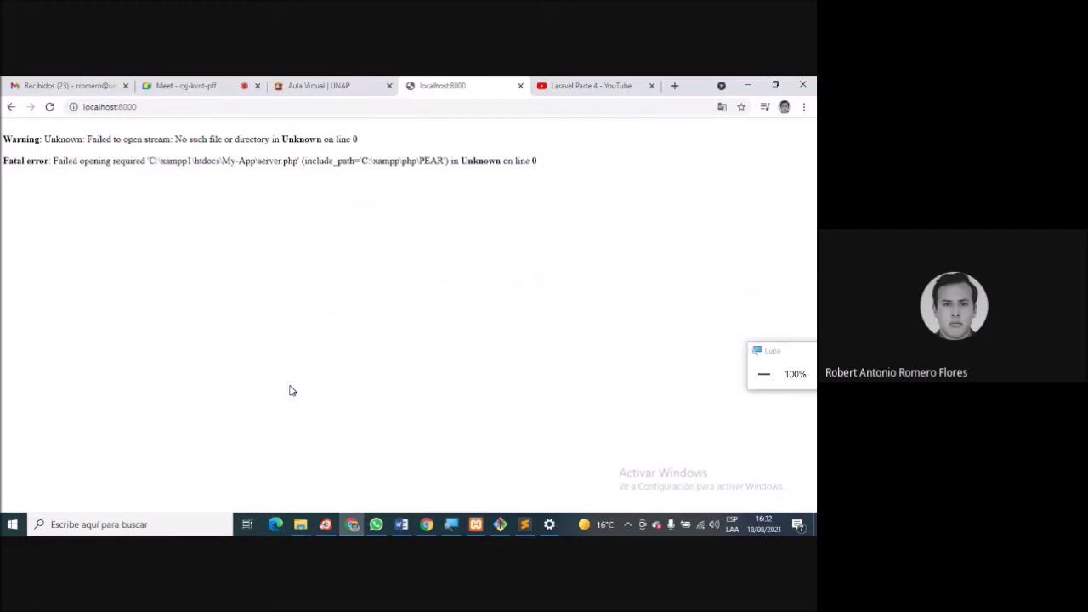
click(300, 525)
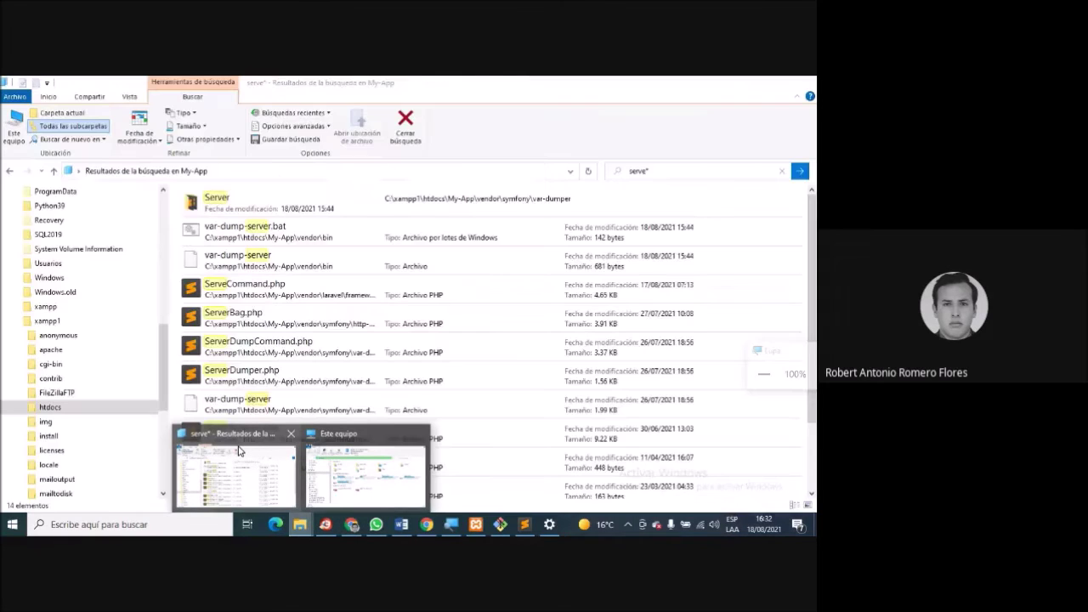
click(239, 450)
Open the my-app2 project in C:\xampp\htdocs and look through its files for server.php.
click(48, 306)
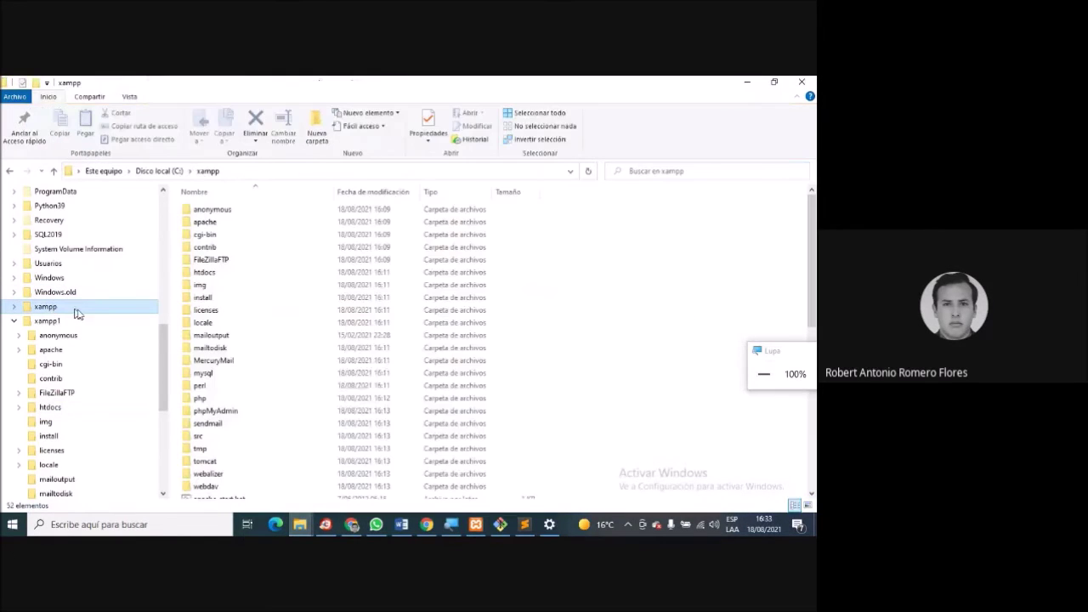
double_click(206, 272)
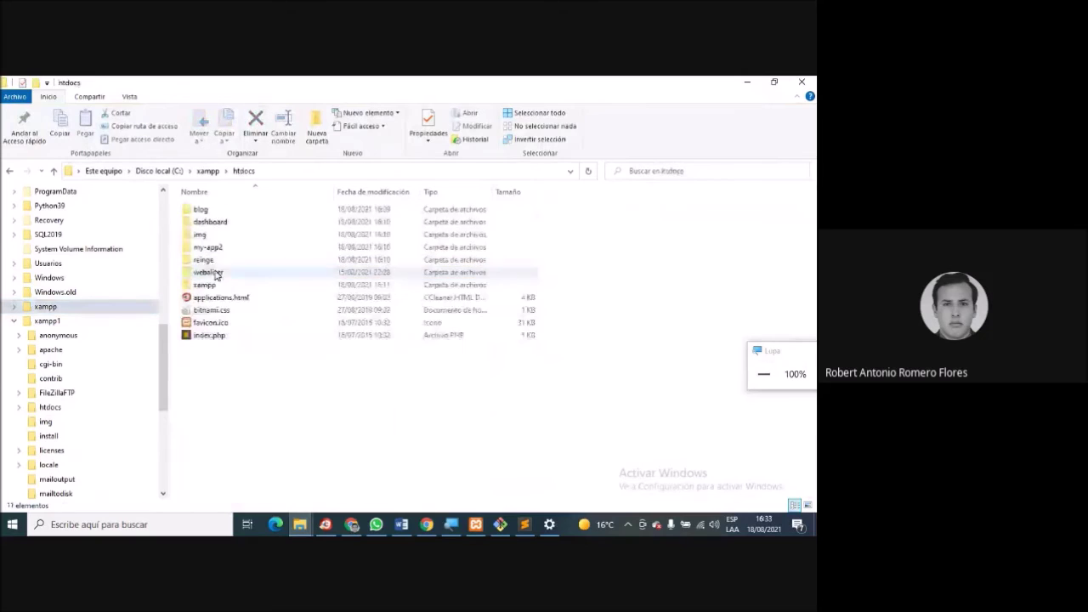
double_click(208, 247)
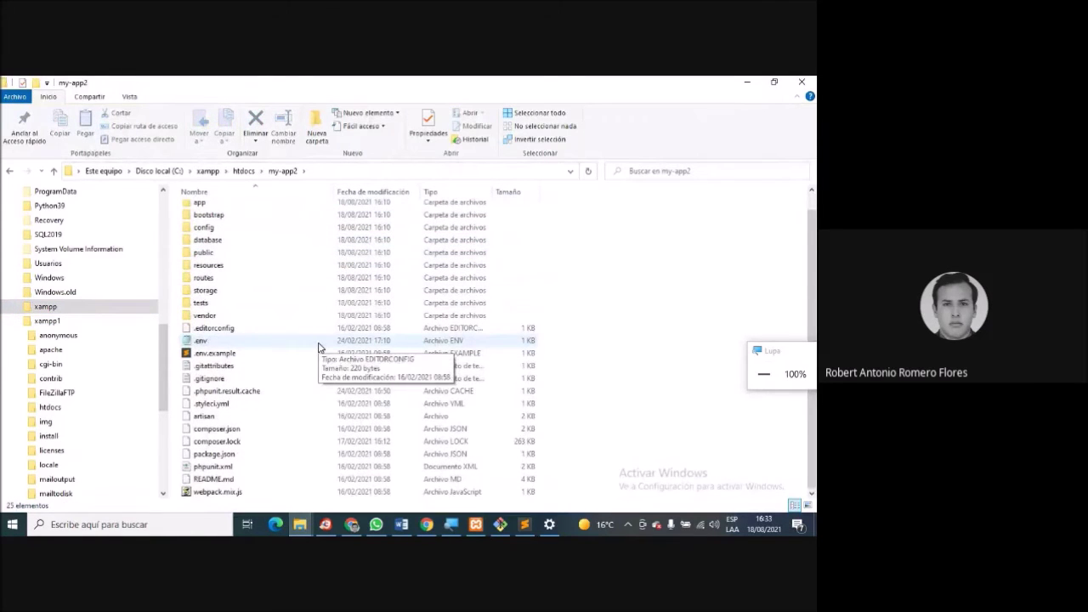
click(275, 356)
key(Down)
key(Down)
key(Down)
key(Down)
key(Down)
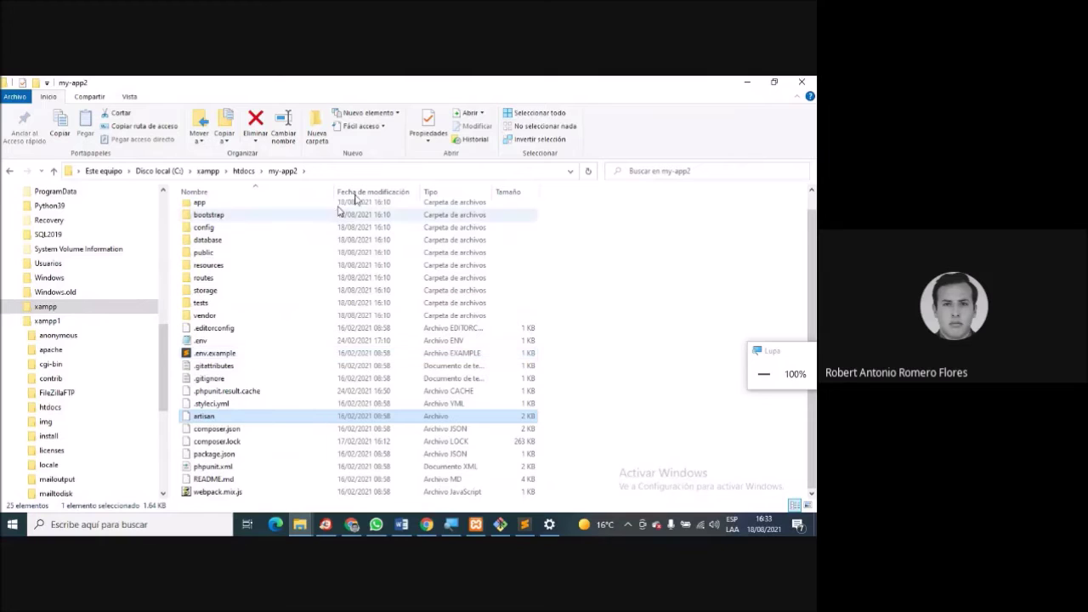
Search the my-app2 folder for serve* and look through the results.
click(685, 174)
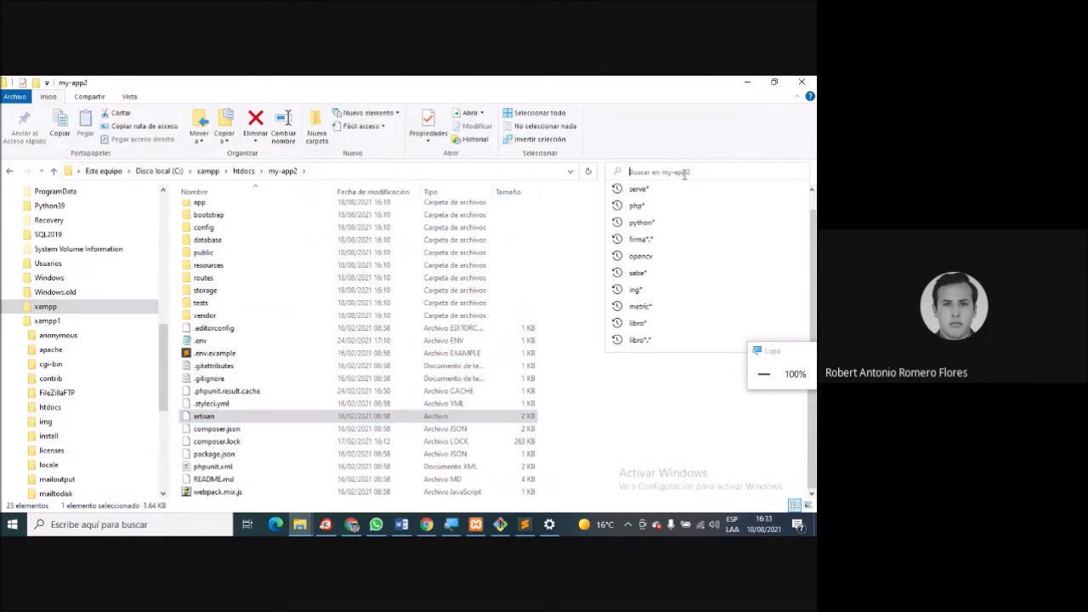
text(serve*)
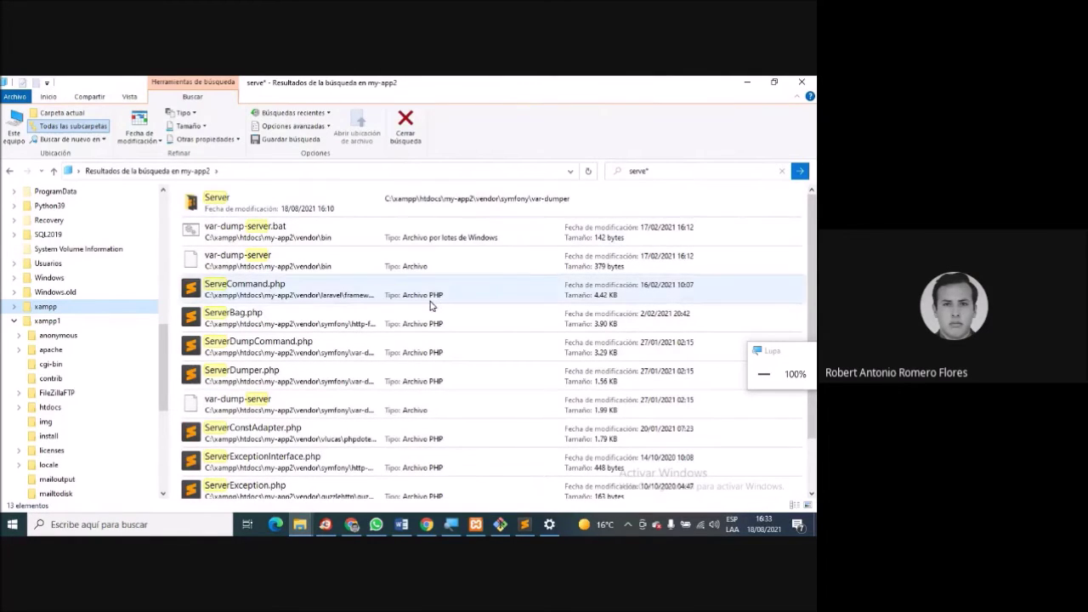
scroll(431, 306, down, 2)
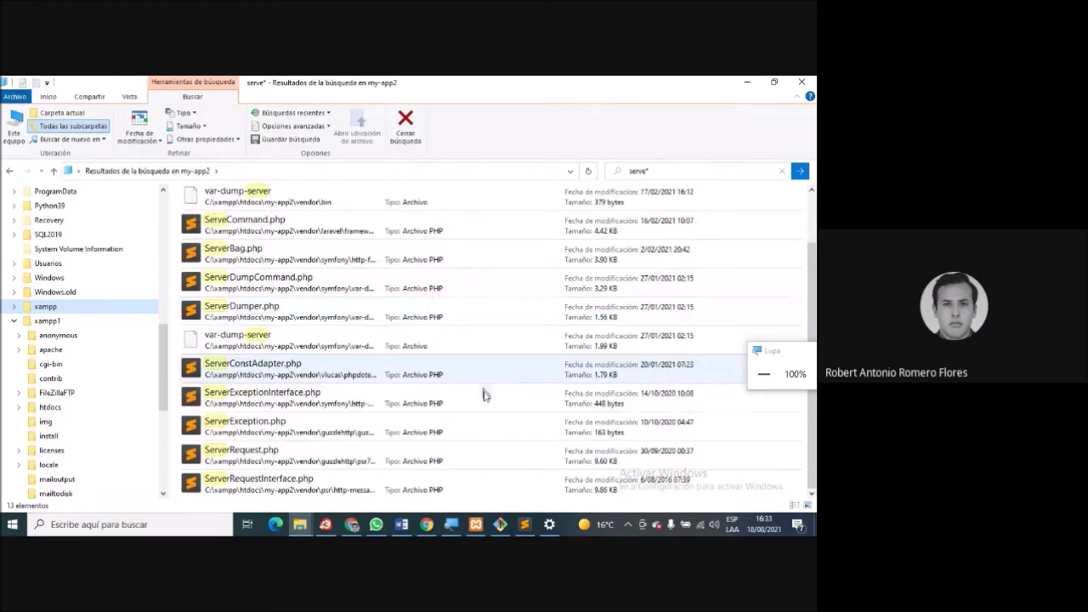
Switch to Git Bash and run php artisan up in the My-App folder.
click(502, 525)
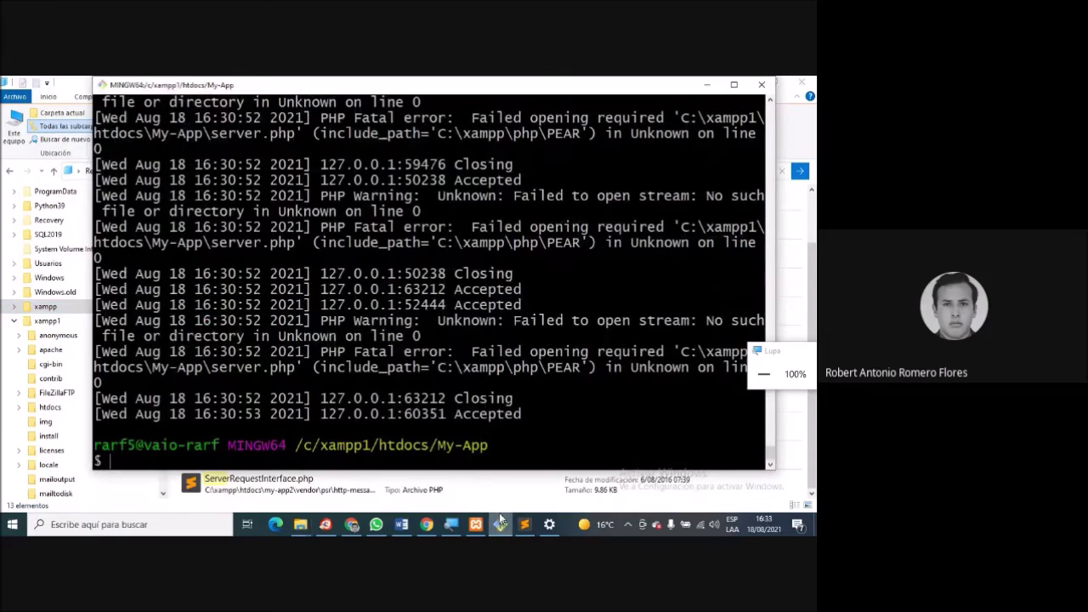
text(php artis)
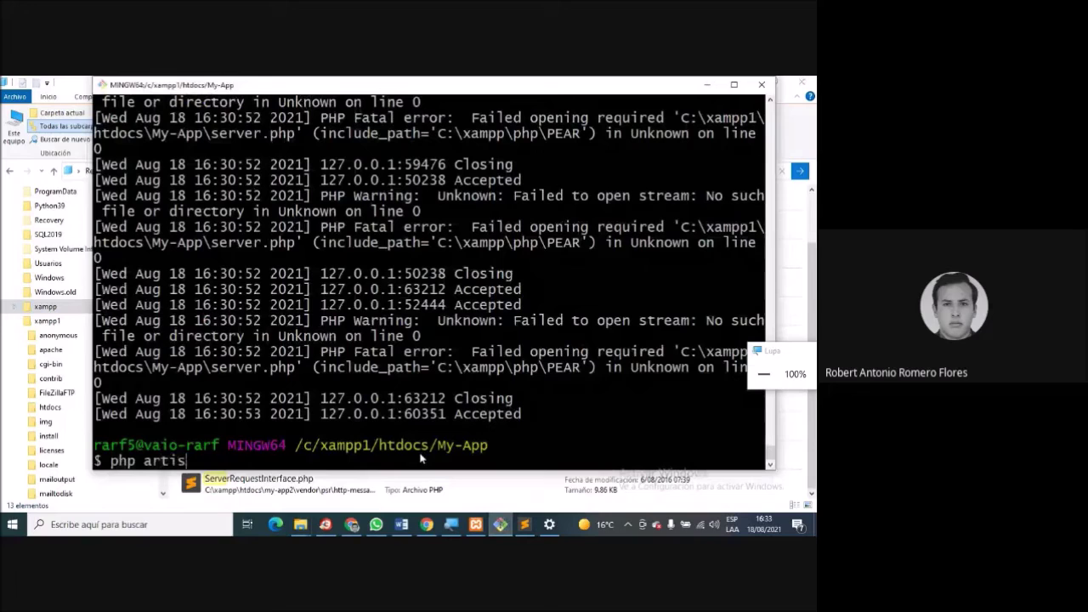
text(an up)
key(Return)
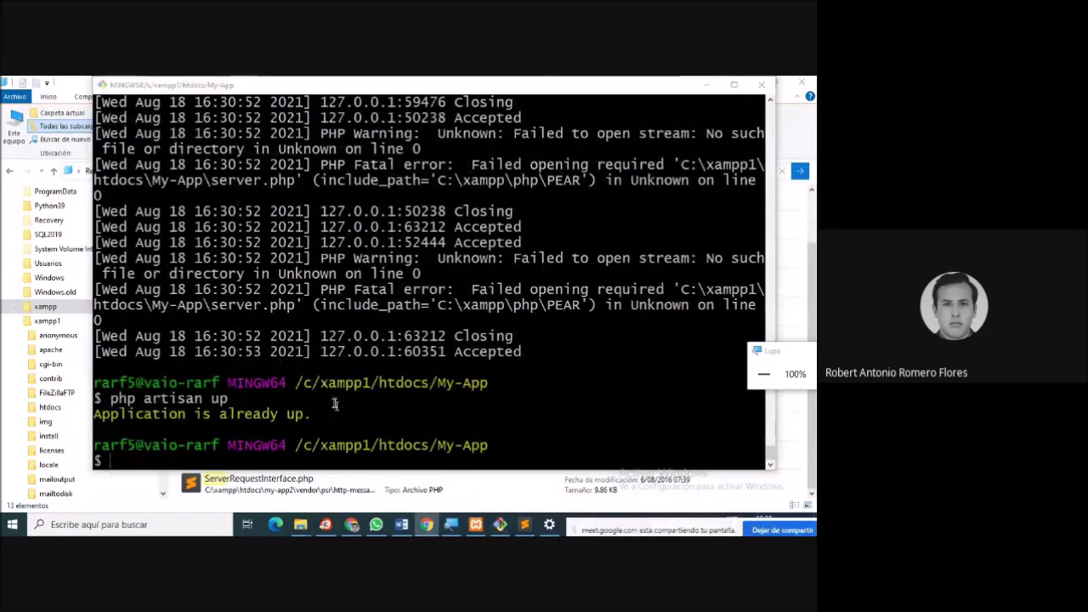
Switch to Chrome and reload localhost:8000 to check whether the application responds.
click(352, 525)
click(151, 103)
key(Return)
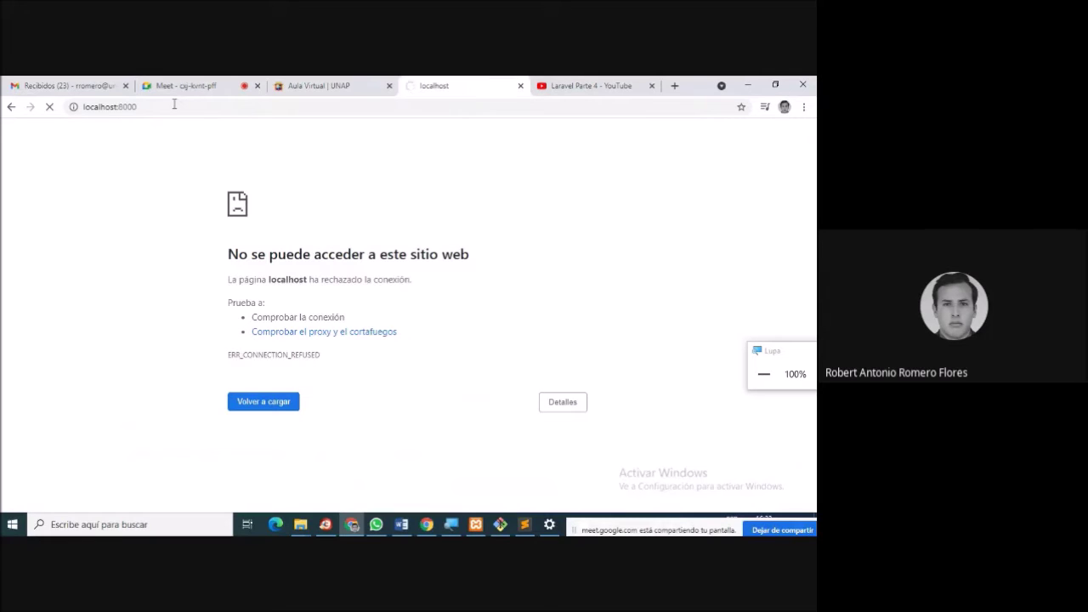
click(175, 104)
key(Return)
key(F5)
Look through the open Chrome tabs and close the localhost:8000 tab.
click(176, 85)
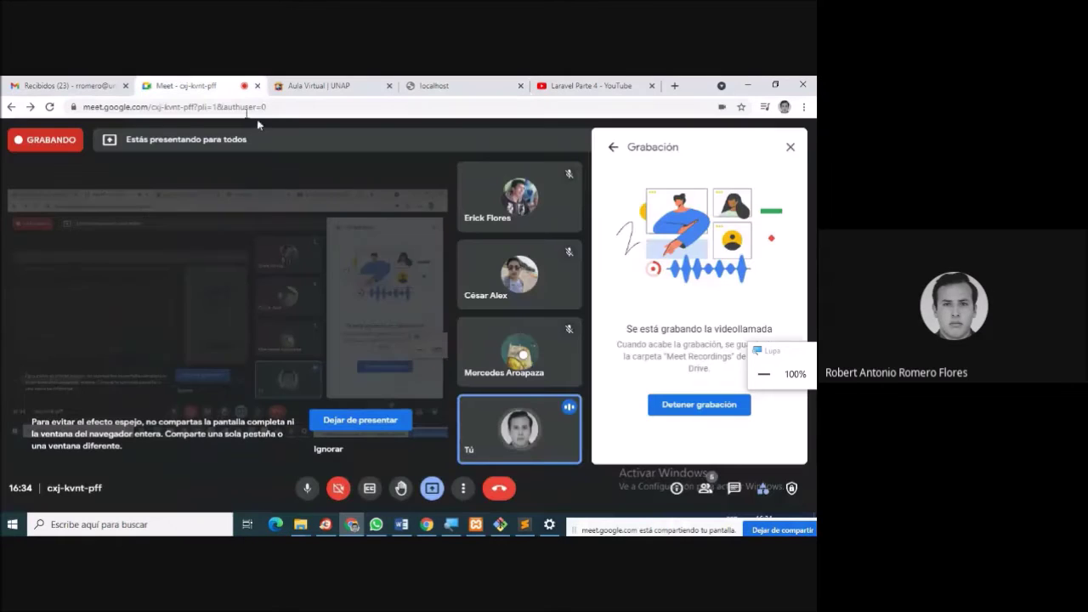
click(326, 85)
click(460, 86)
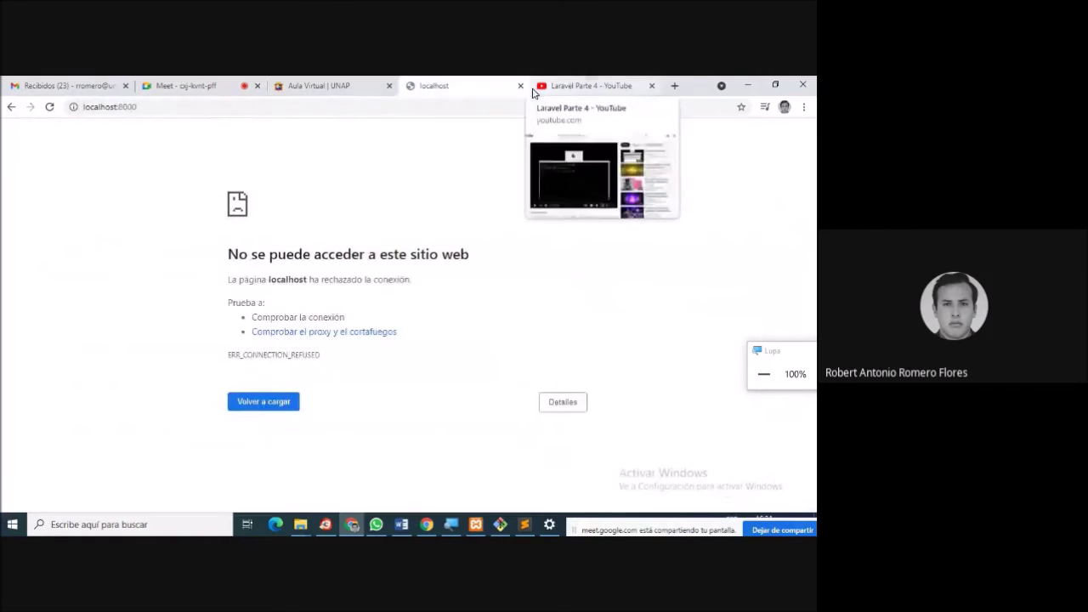
click(520, 86)
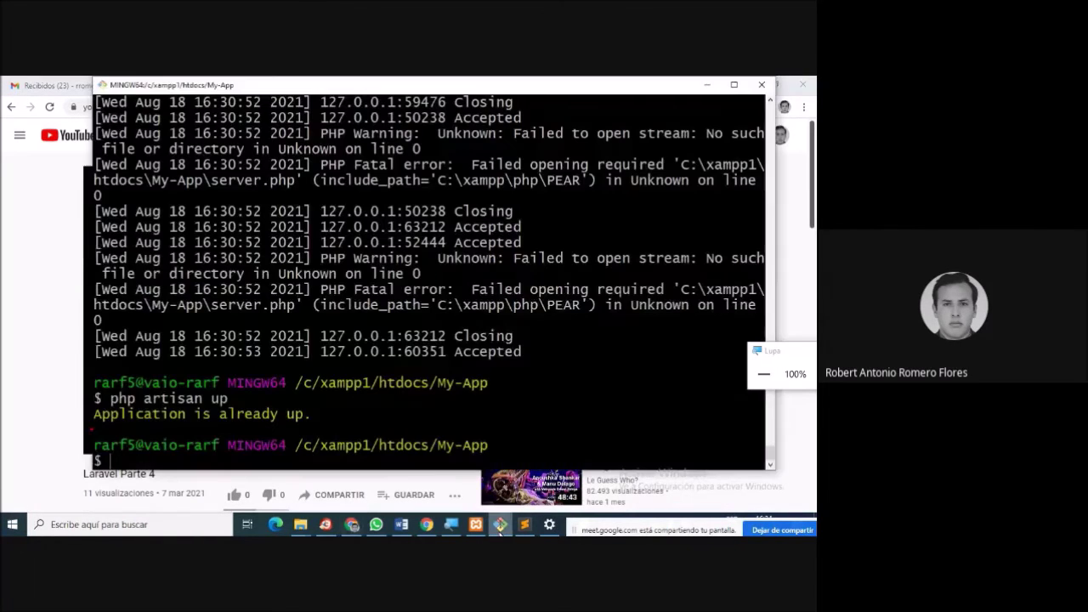
Return to Git Bash and put the application in maintenance mode with php artisan down.
click(500, 525)
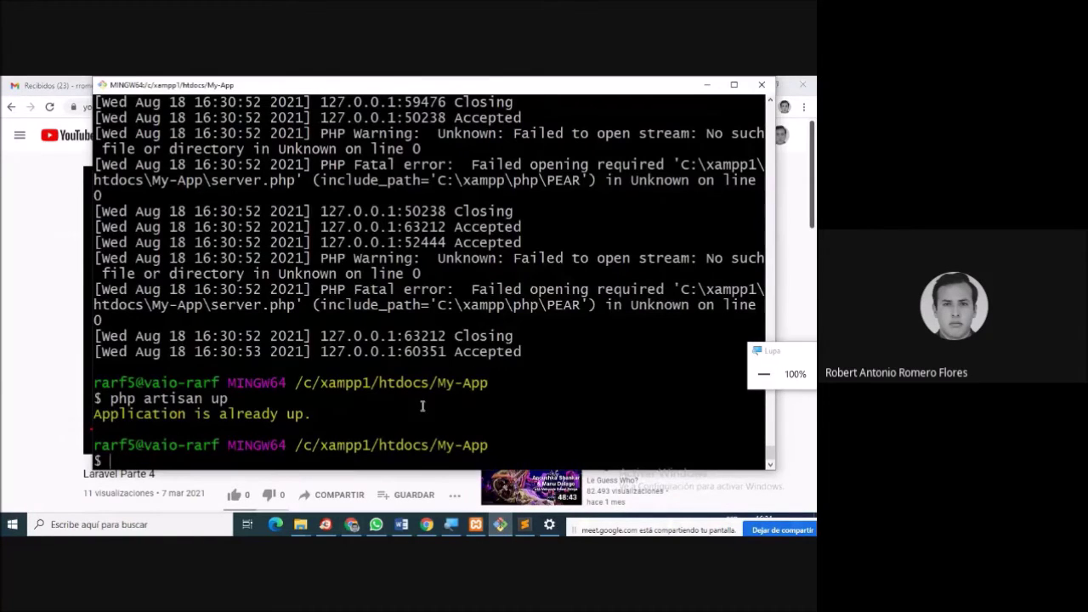
key(Up)
key(BackSpace)
key(BackSpace)
text(down)
key(Return)
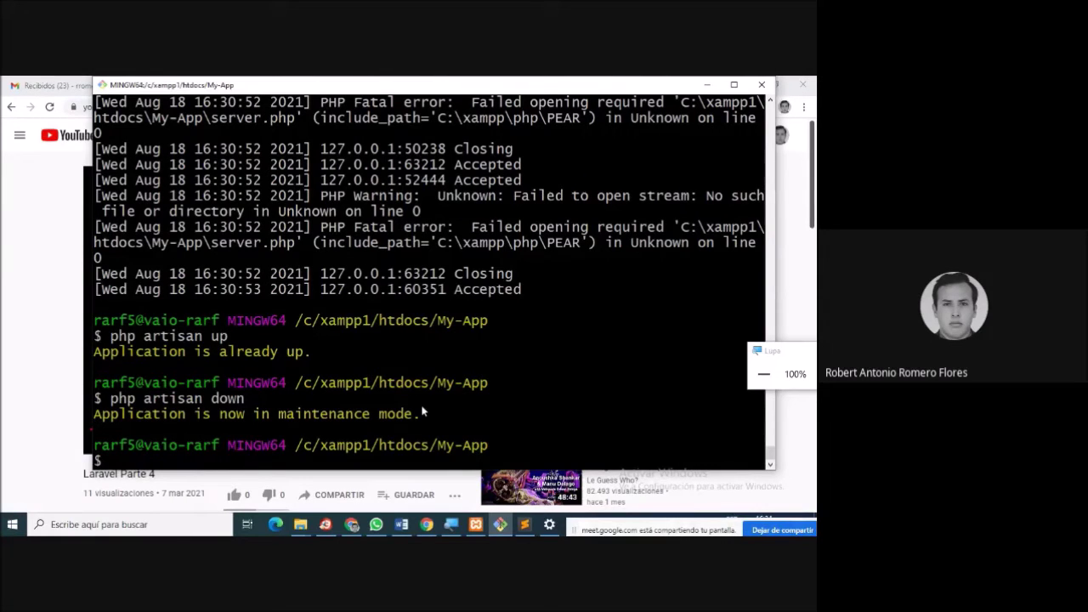
click(68, 270)
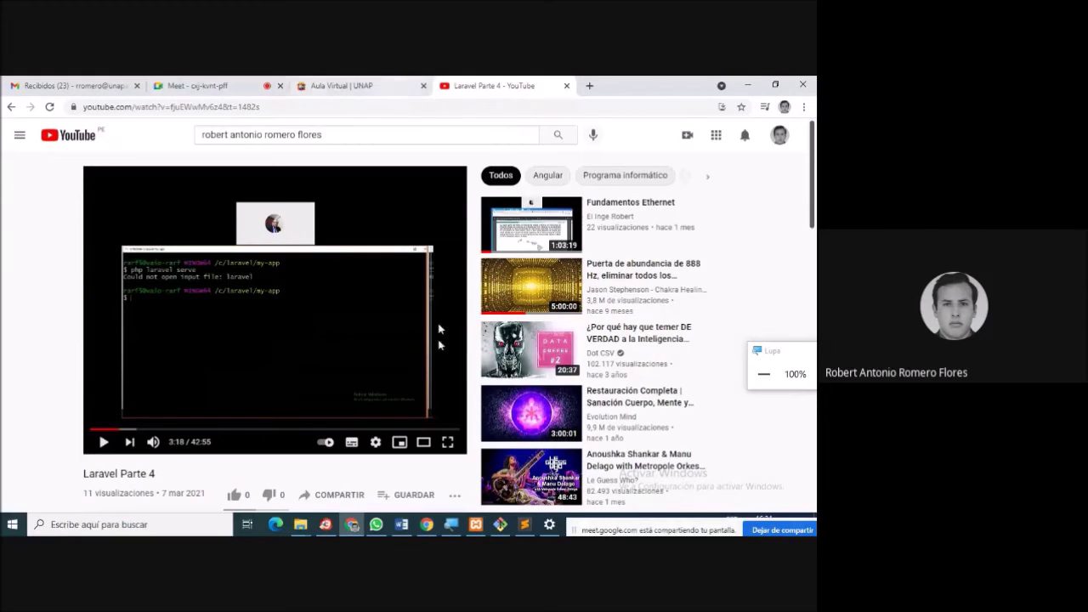
click(93, 85)
click(195, 85)
click(353, 86)
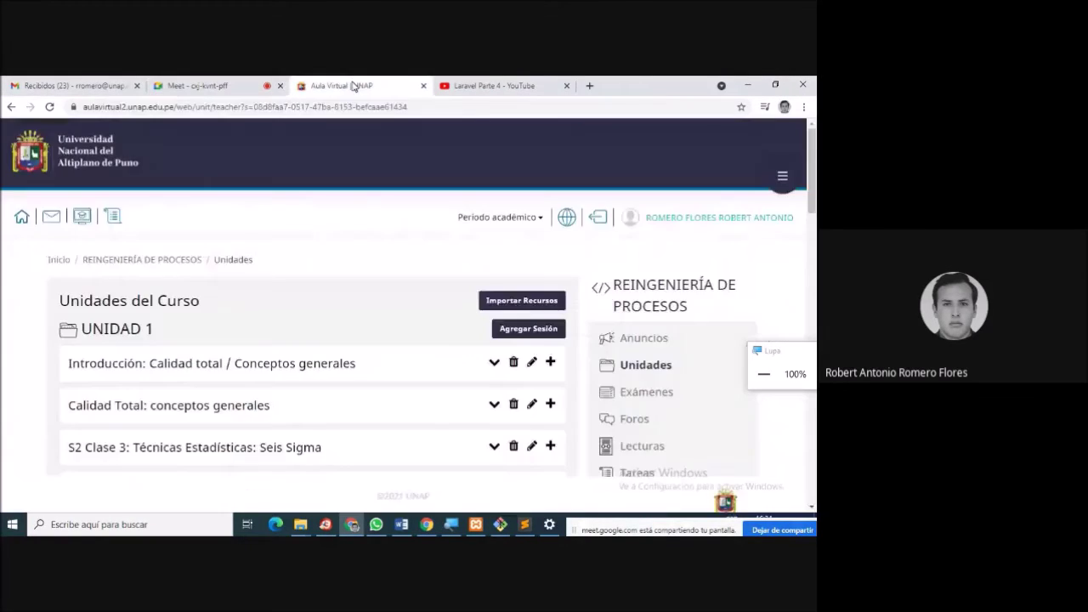
click(498, 86)
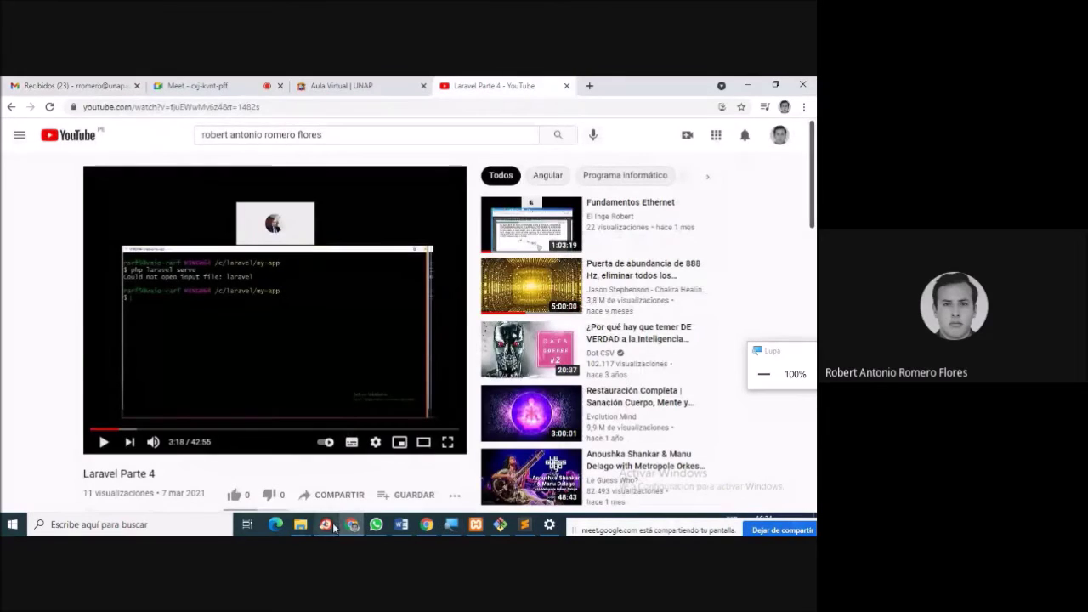
Switch to phpMyAdmin and examine the cursos and users tables in the reinge database.
click(352, 527)
click(395, 85)
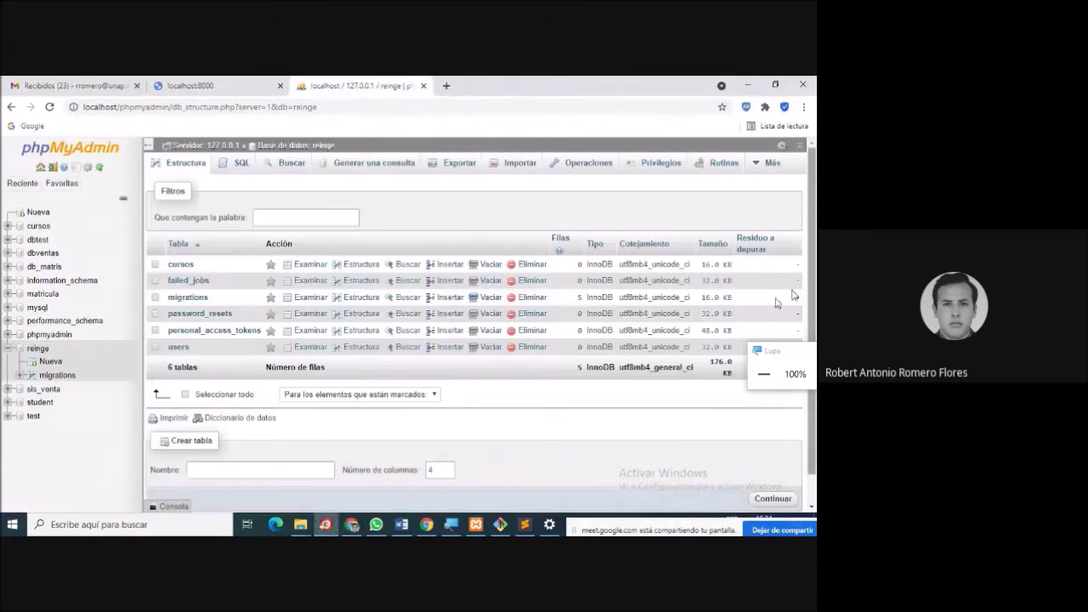
click(31, 350)
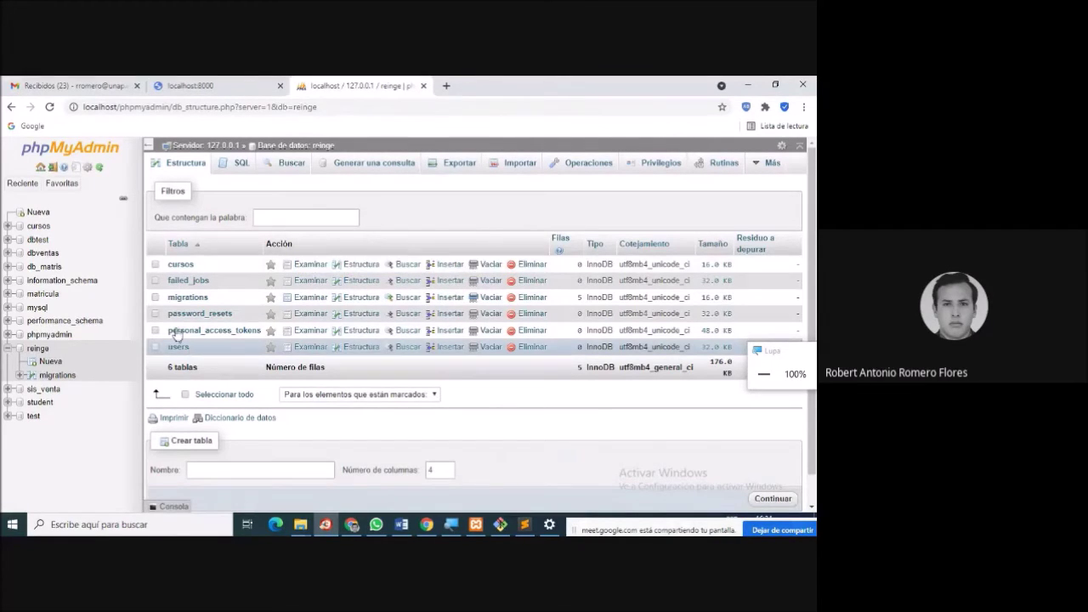
click(179, 265)
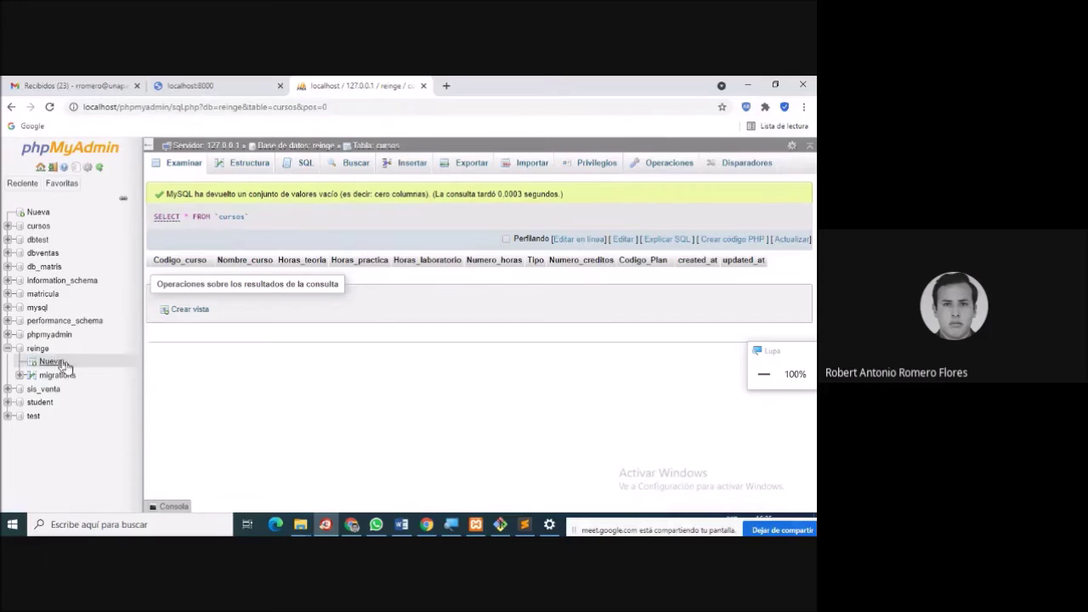
click(39, 350)
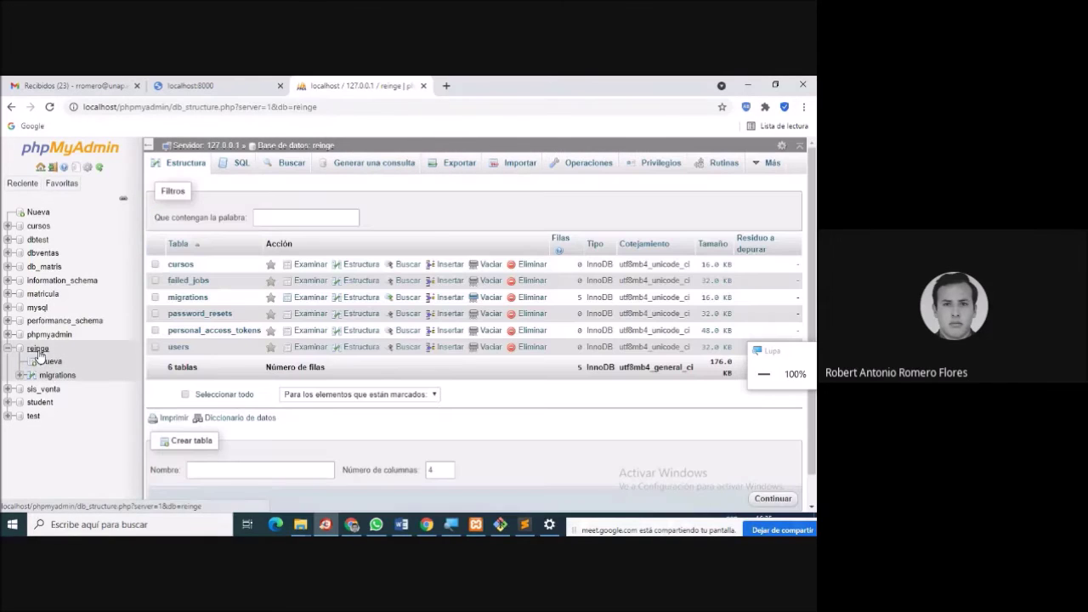
click(177, 347)
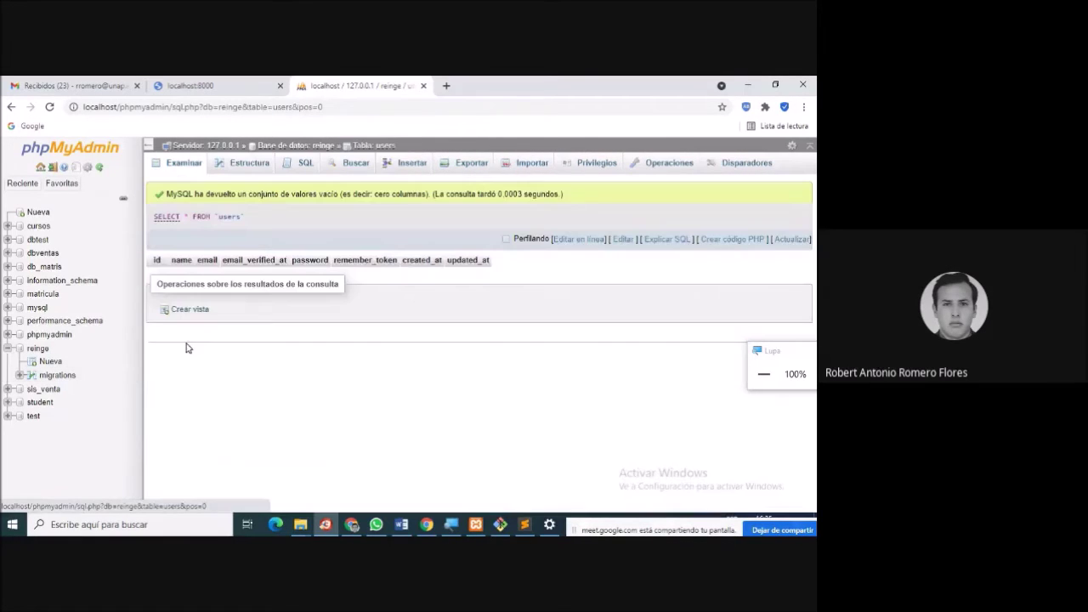
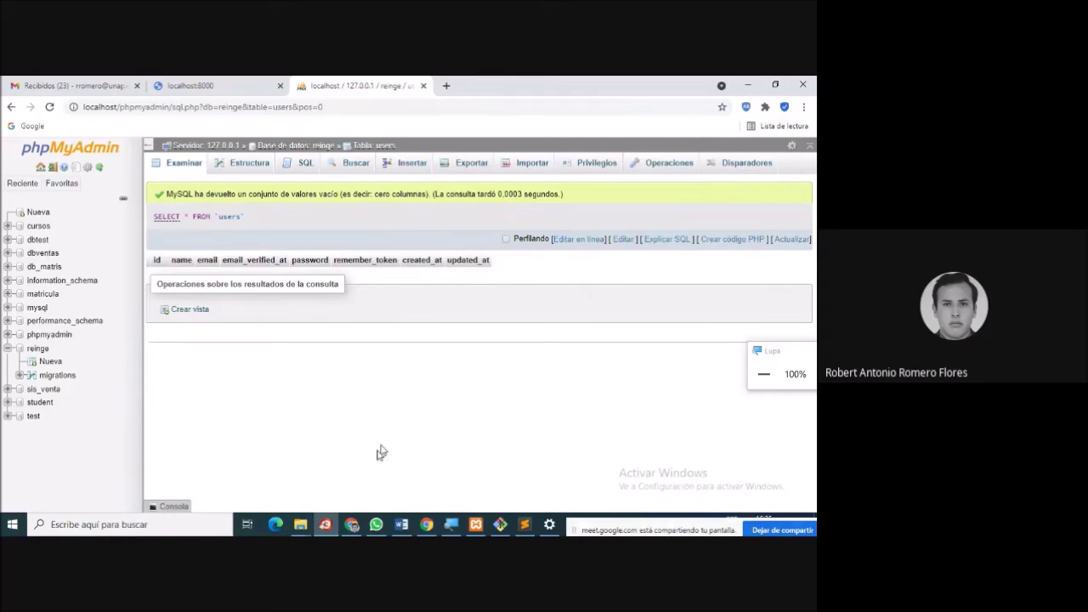
Switch to Git Bash and create a seeder with php artisan make:seeder Userseeder.
click(503, 527)
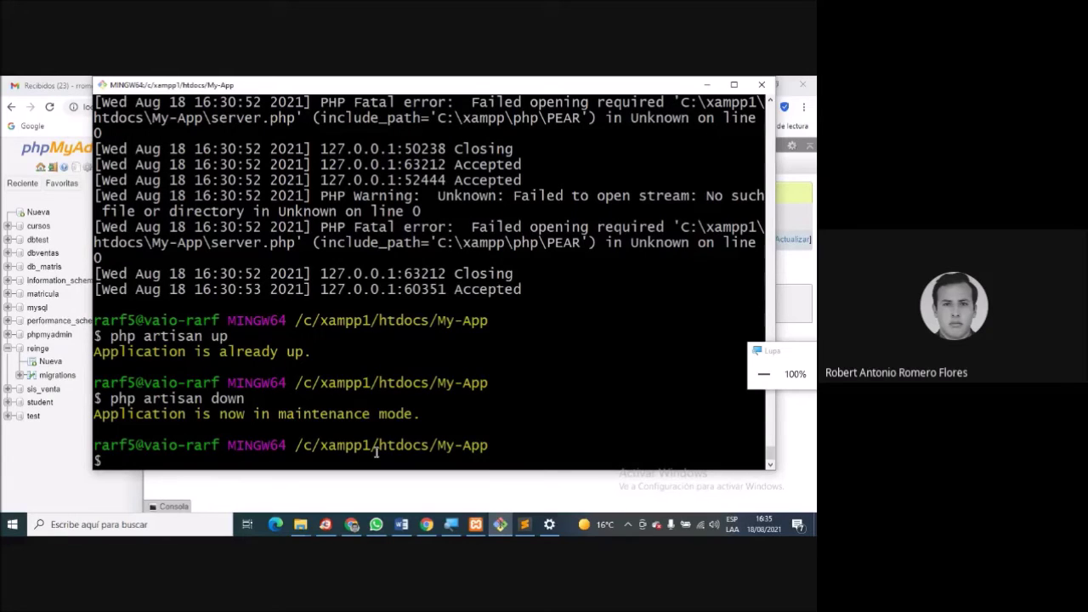
text(php artisan)
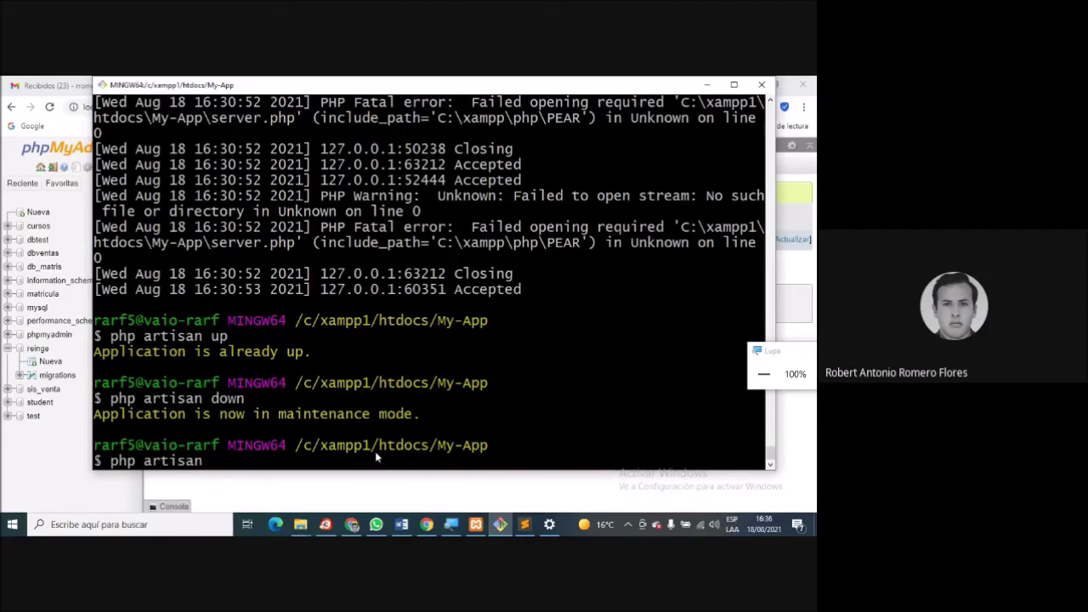
text(make:seeder)
text(User)
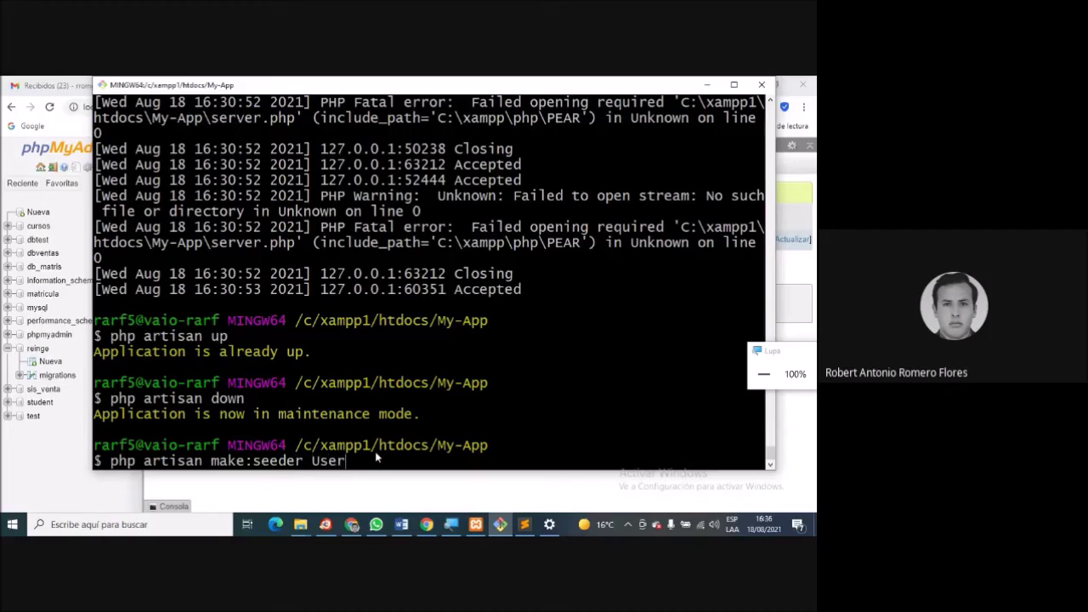
text(seeder)
key(Return)
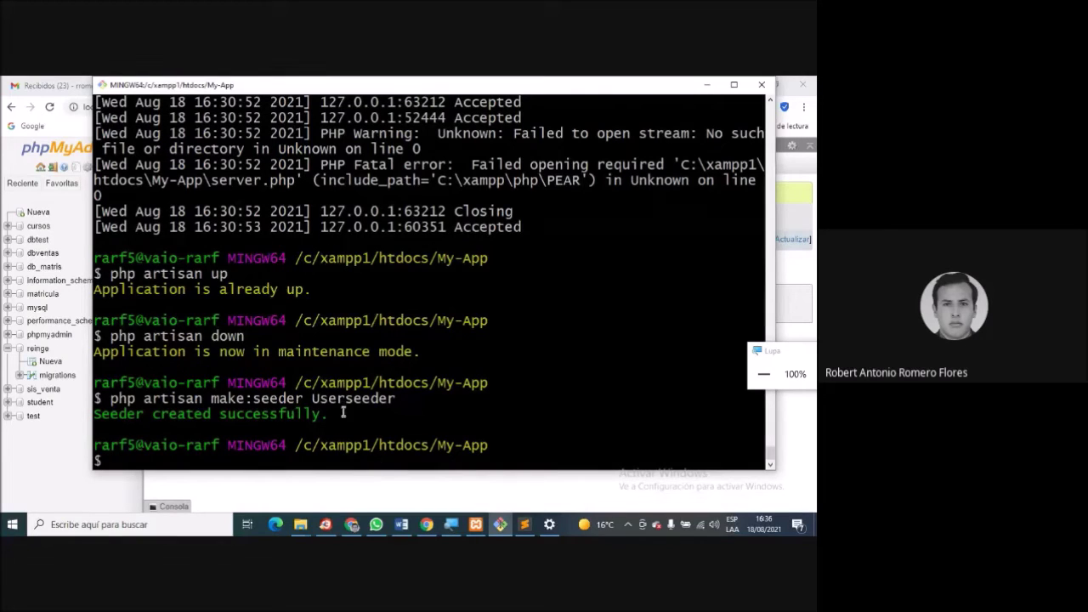
Open C:\xampp1\htdocs\My-App\database\seeders in File Explorer and select Userseeder.php, magnifying the screen to 200%.
click(300, 524)
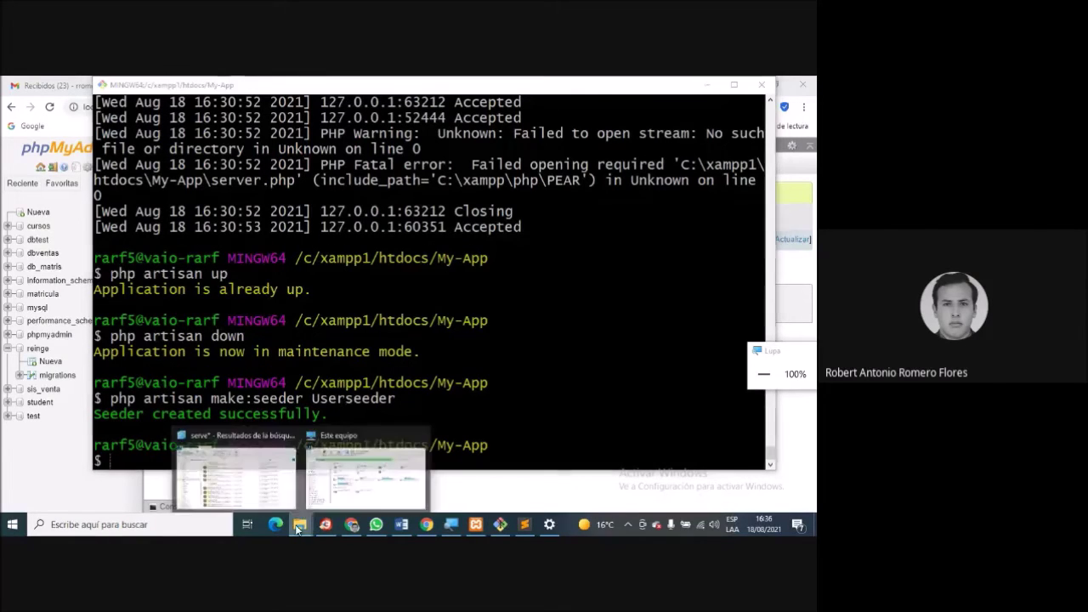
click(240, 446)
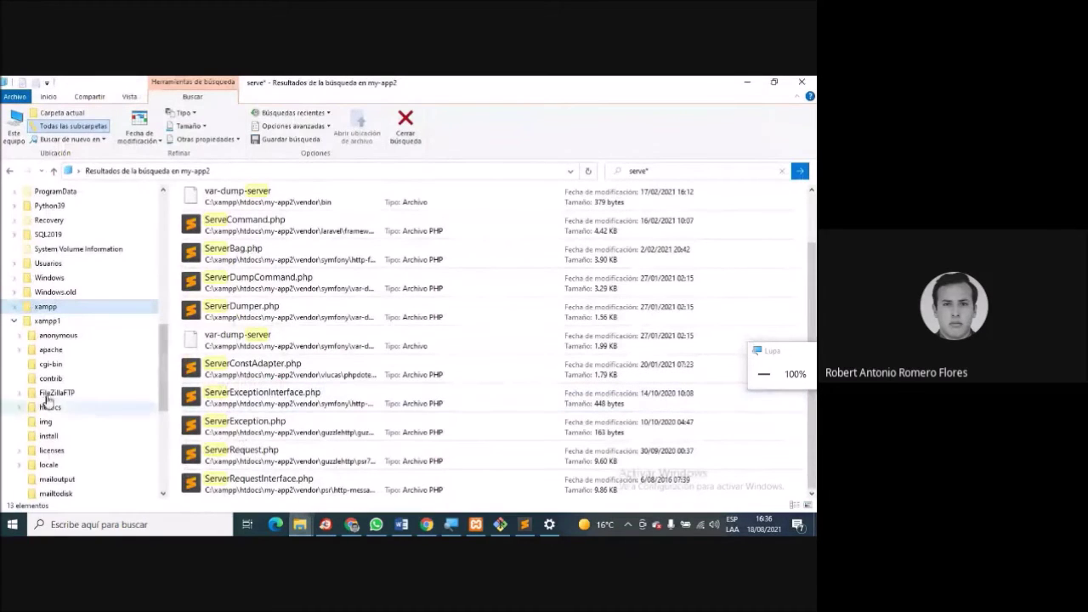
click(47, 321)
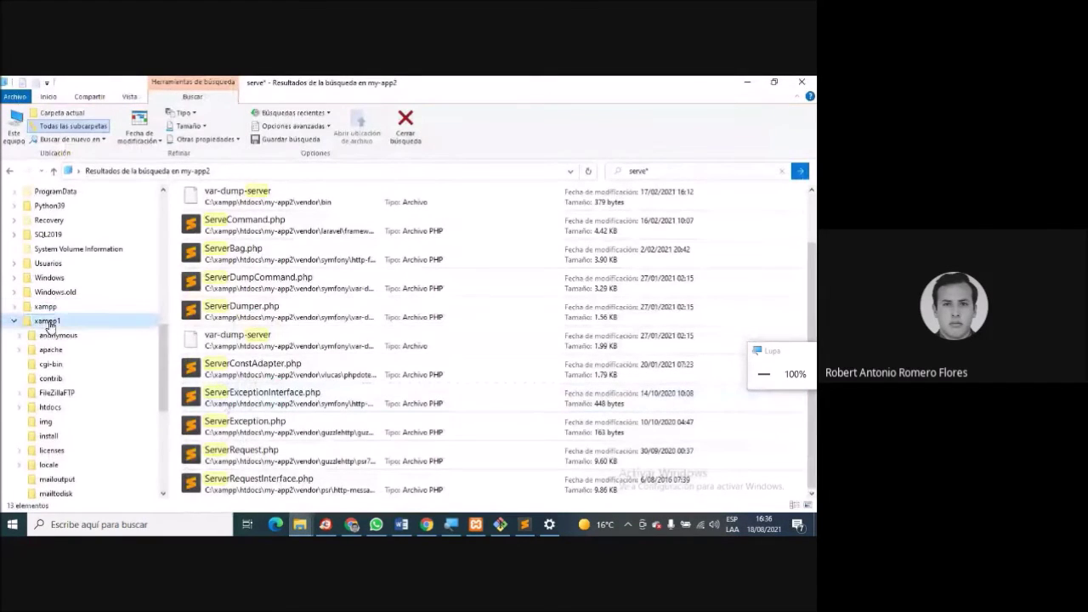
click(49, 407)
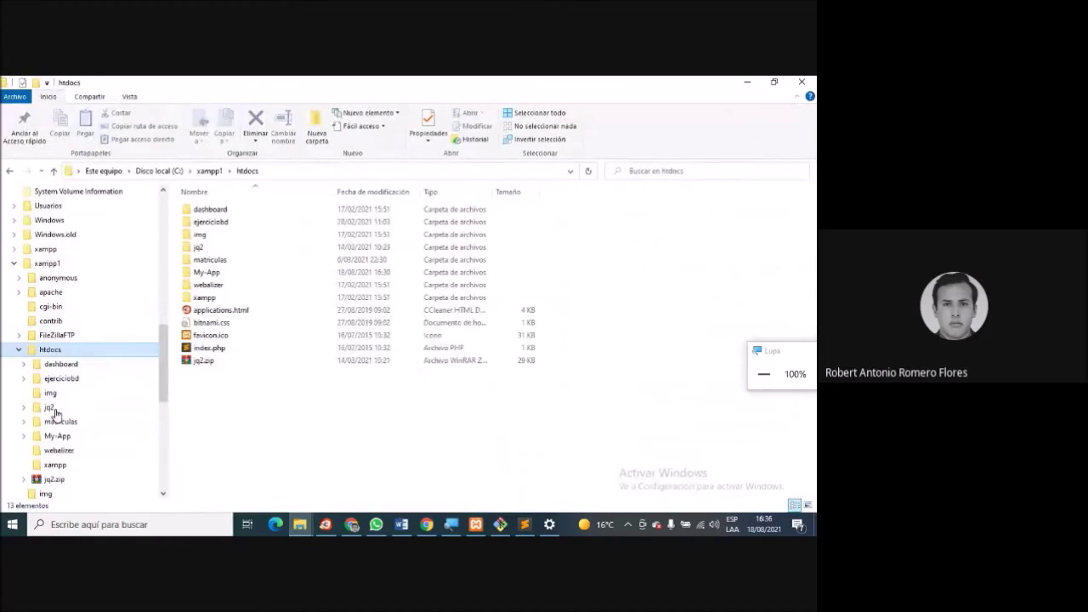
click(75, 437)
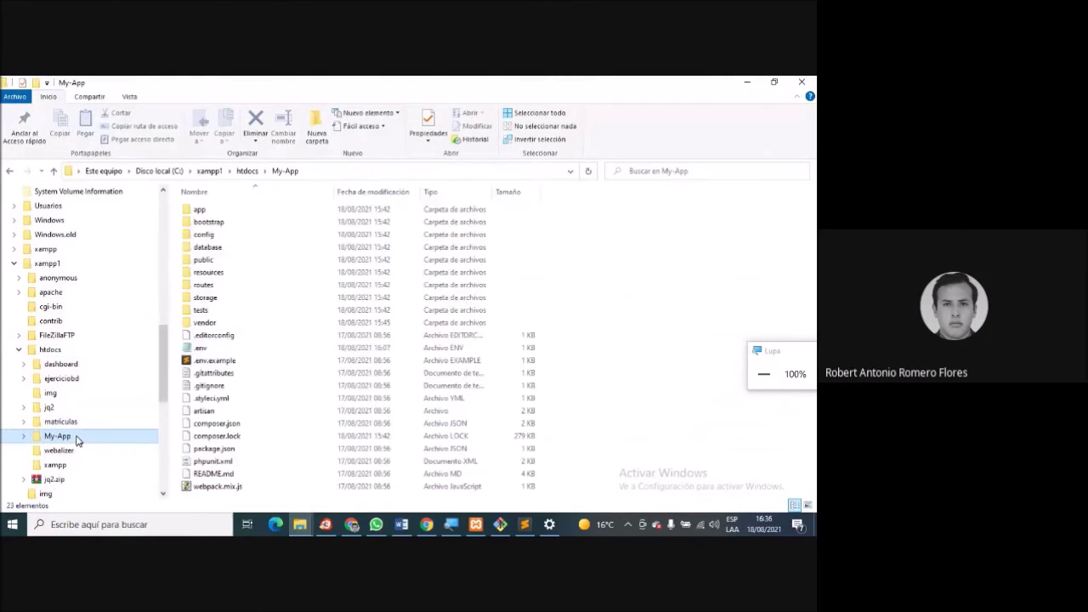
double_click(233, 248)
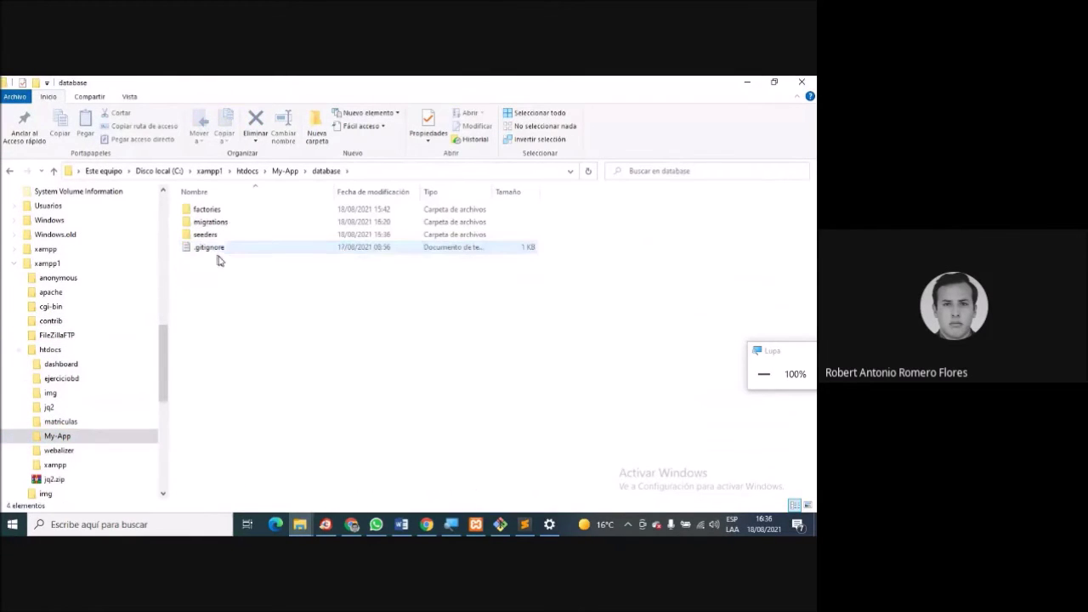
double_click(207, 234)
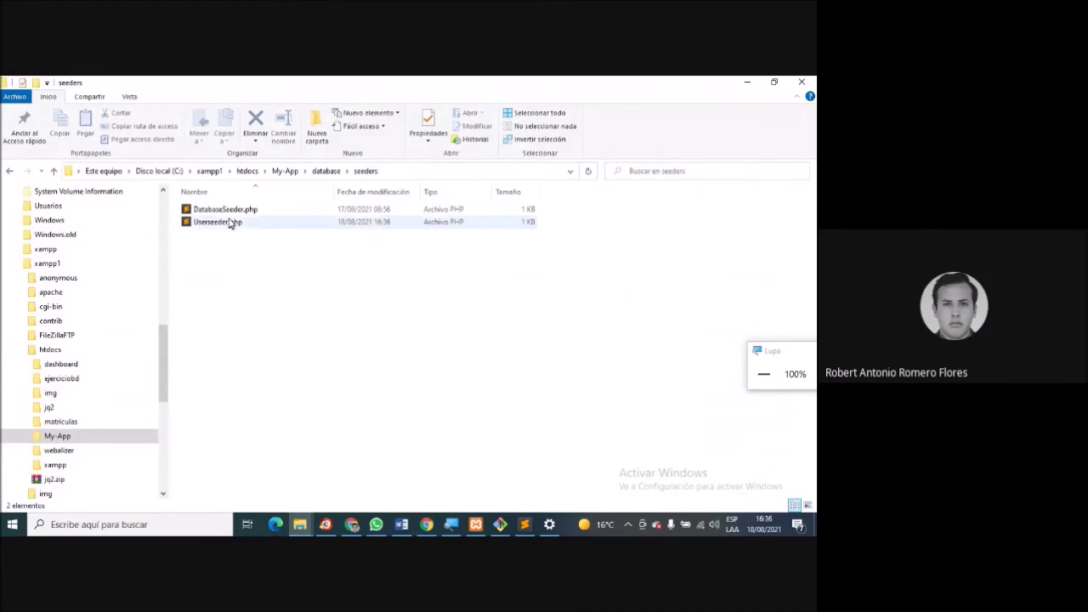
click(232, 223)
key(super+plus)
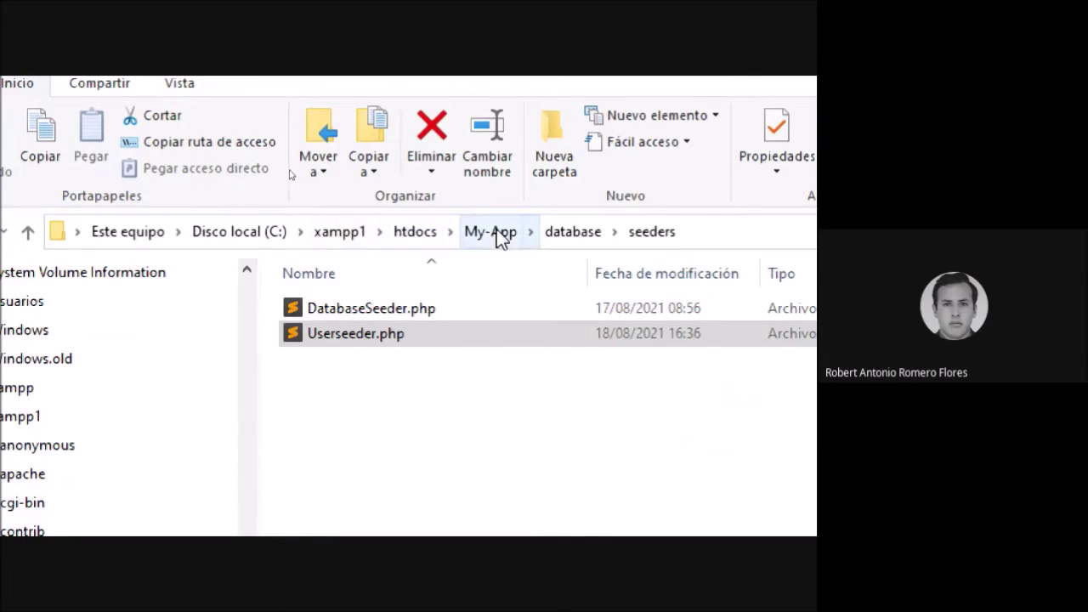
click(405, 343)
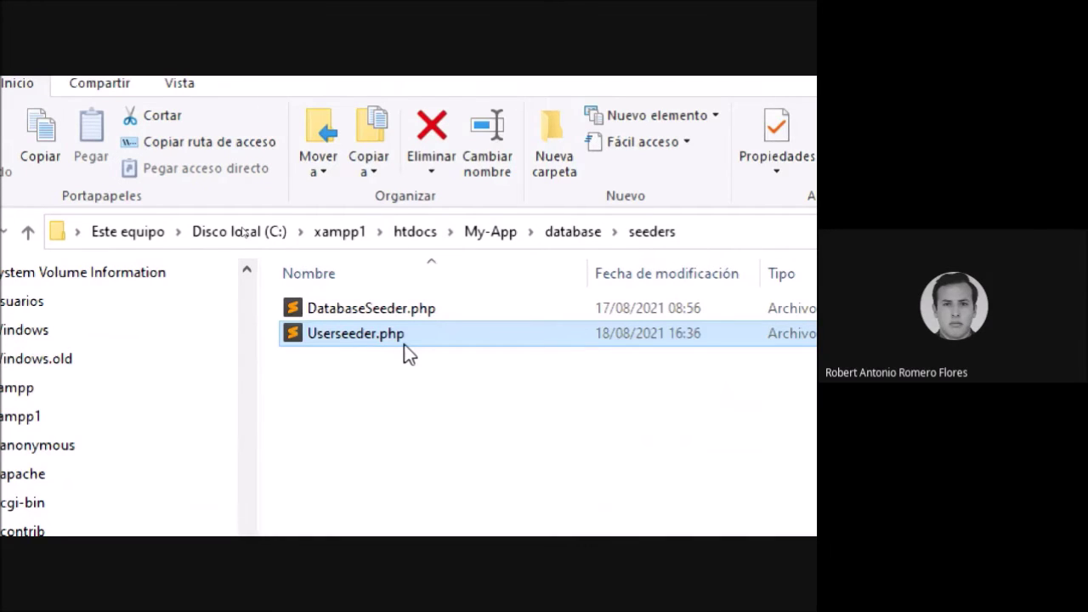
Look through the open windows and switch back to Git Bash to review the make:seeder command.
key(alt+Tab)
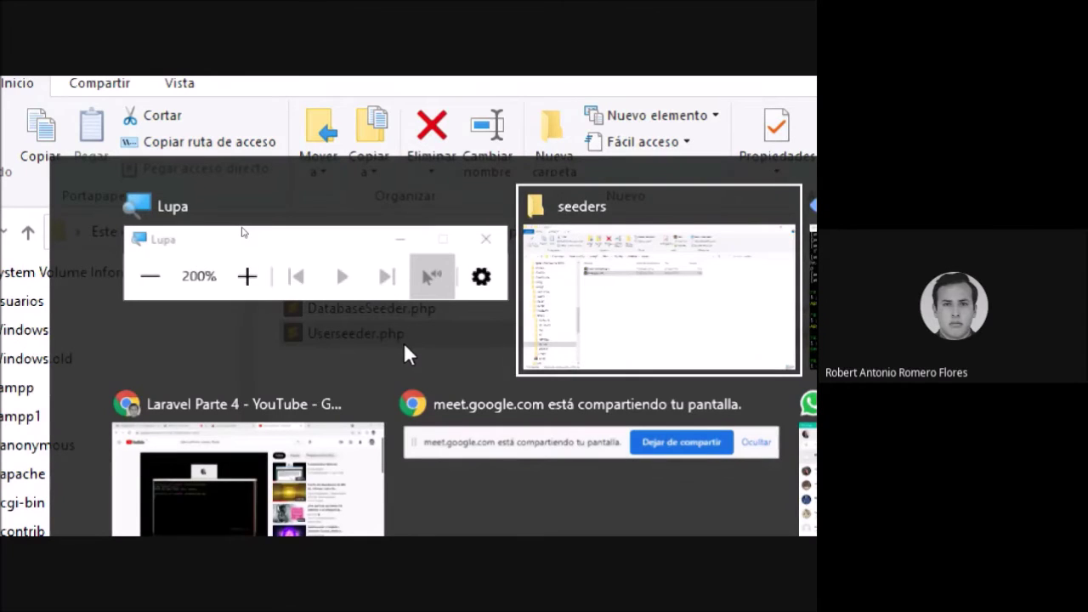
key(alt+Tab)
key(alt+Tab)
key(alt+Tab)
key(alt+Tab)
key(alt+Tab)
key(alt+Tab)
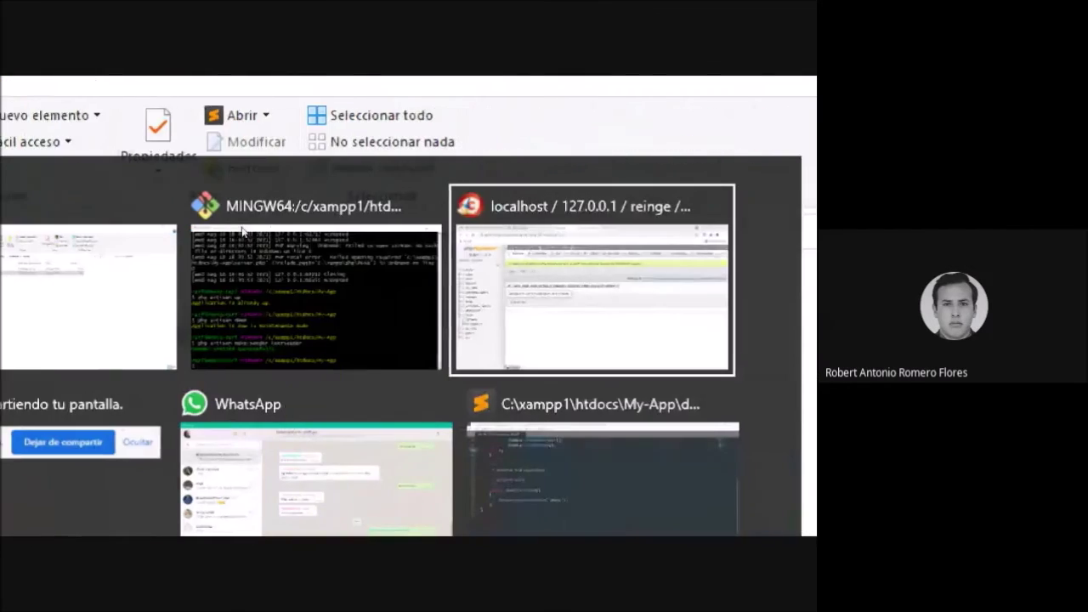
key(alt+Tab)
key(alt+Tab)
key(alt+Tab)
key(alt+Tab)
key(alt+Tab)
key(alt+Tab)
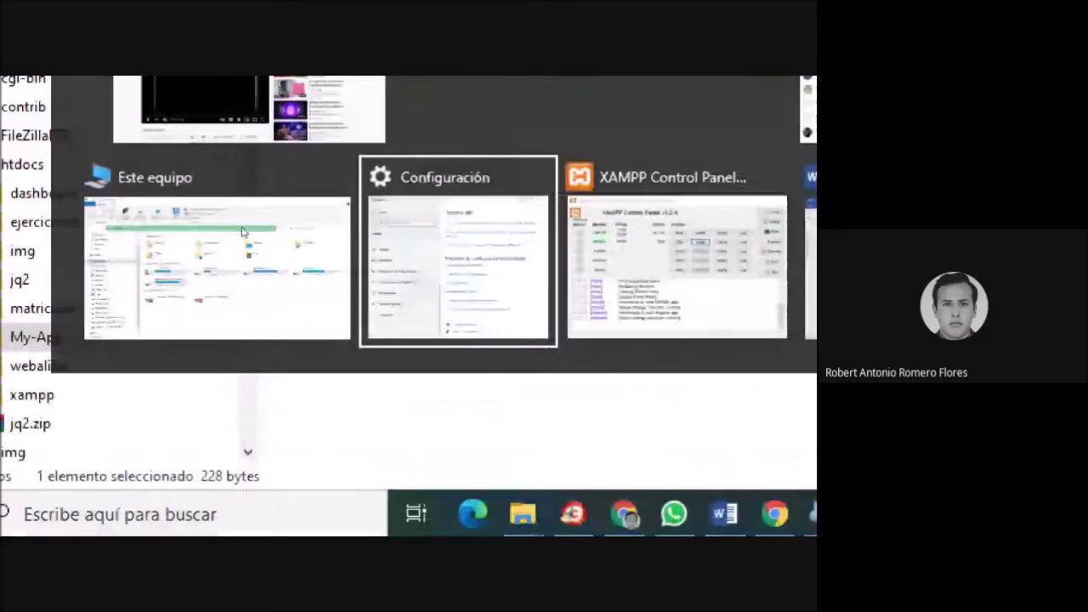
key(alt+Tab)
key(alt+Tab)
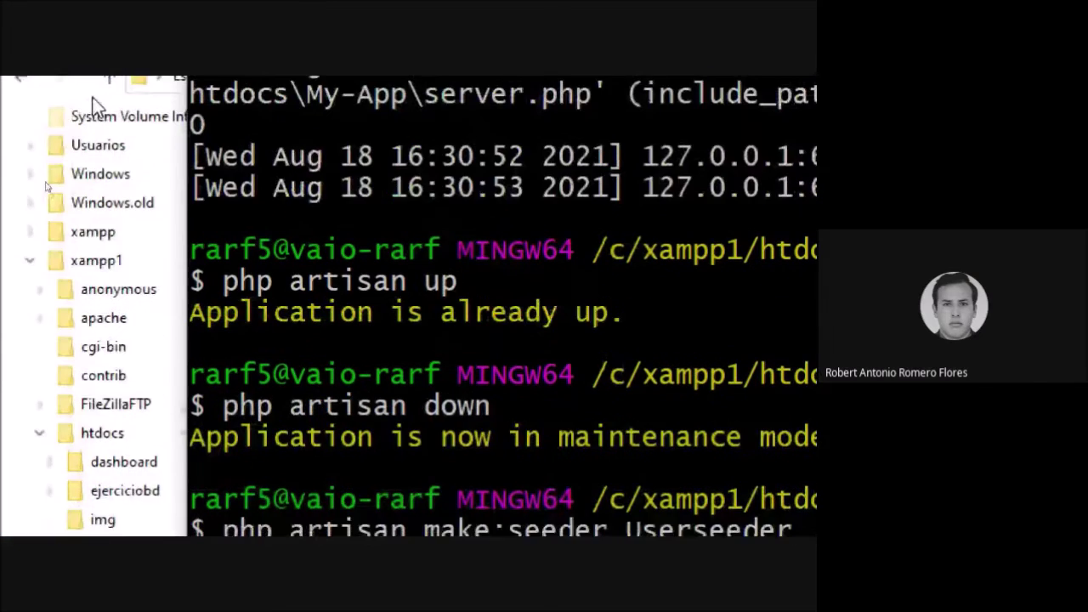
Switch to File Explorer and open Userseeder.php from the seeders folder in Sublime Text.
click(97, 138)
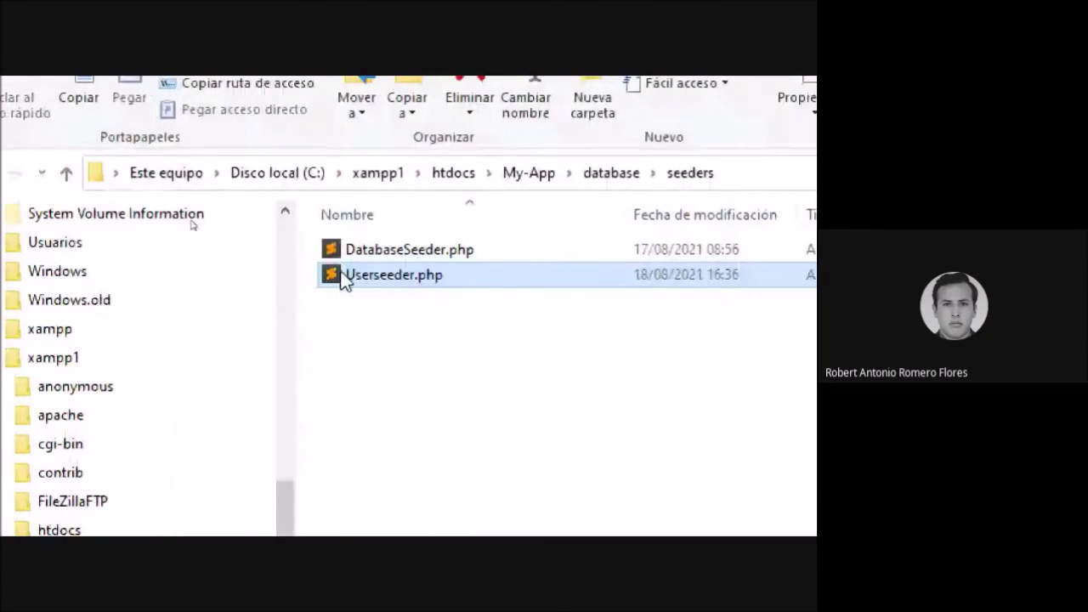
double_click(406, 283)
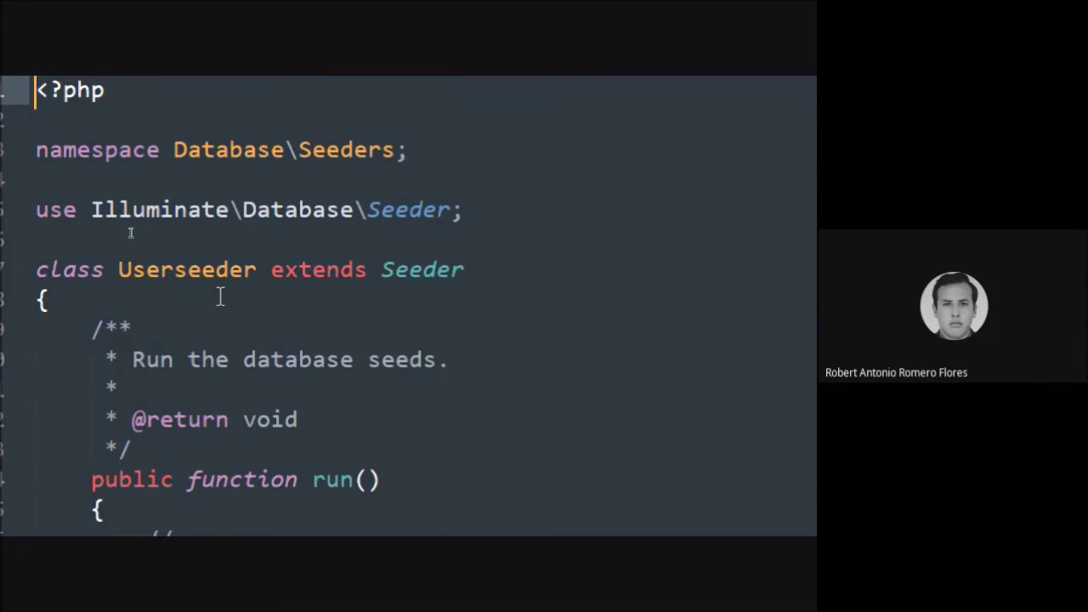
key(Down)
key(Up)
key(Down)
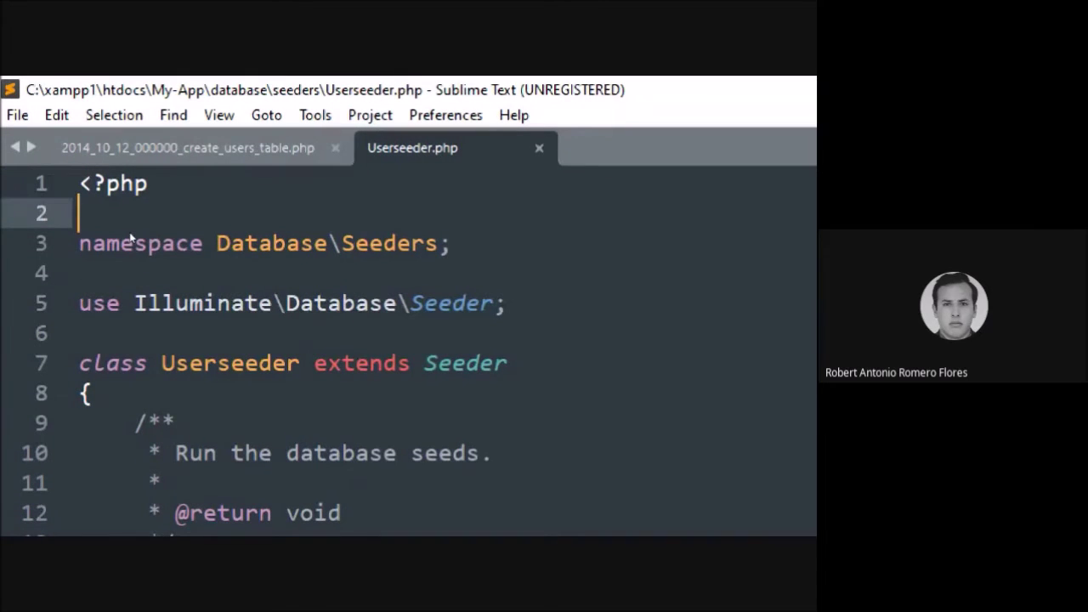
Examine the namespace, the Seeder import and the class declaration in Userseeder.php.
key(Down)
key(Down)
key(Down)
key(Down)
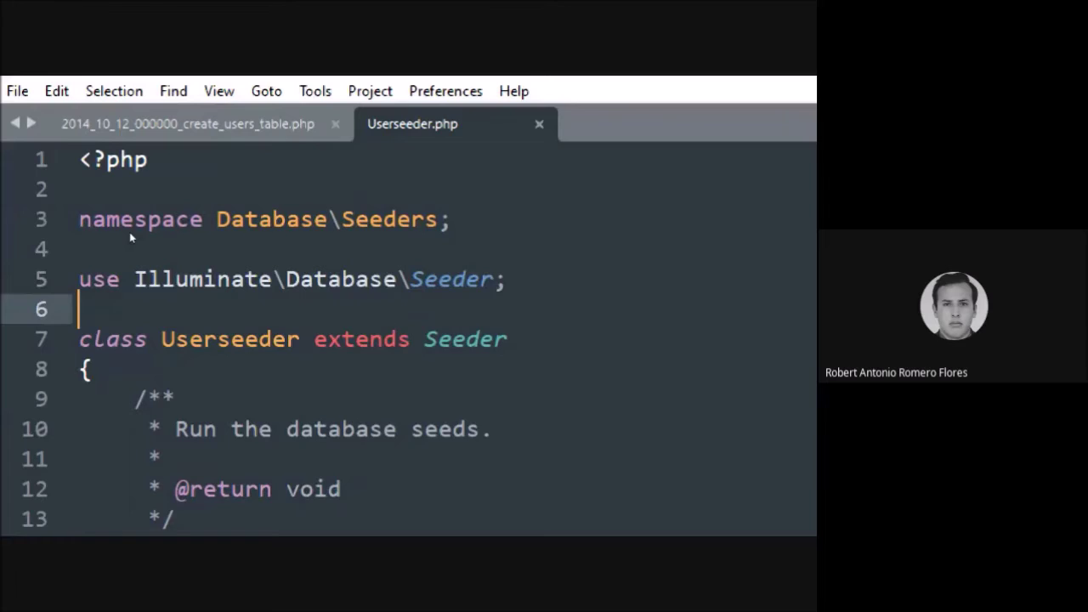
key(Up)
key(Up)
key(Up)
key(Up)
key(Up)
key(Down)
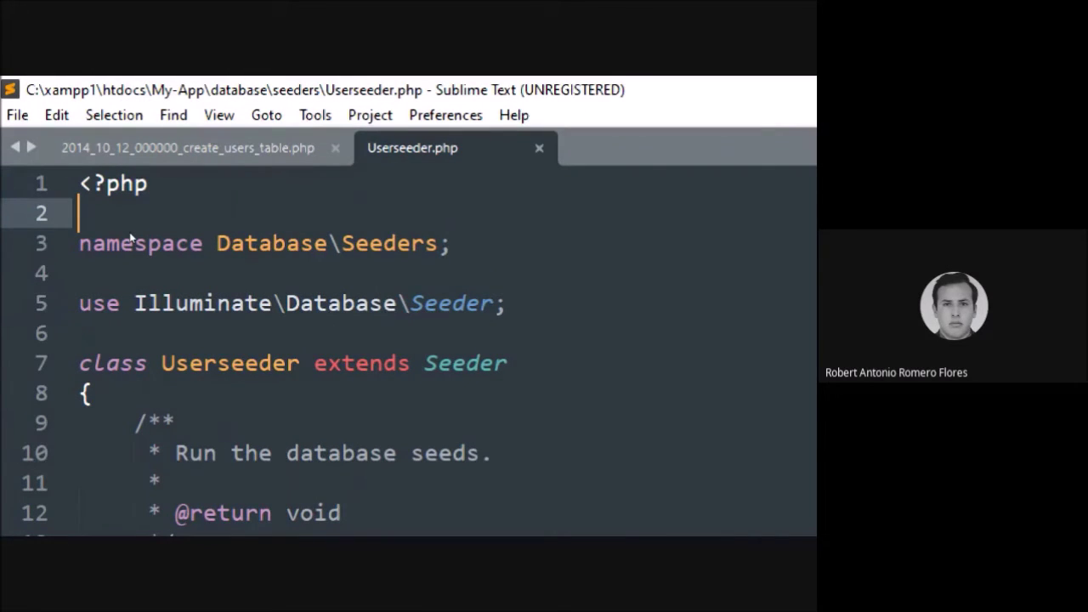
key(Down)
key(Down)
key(Down)
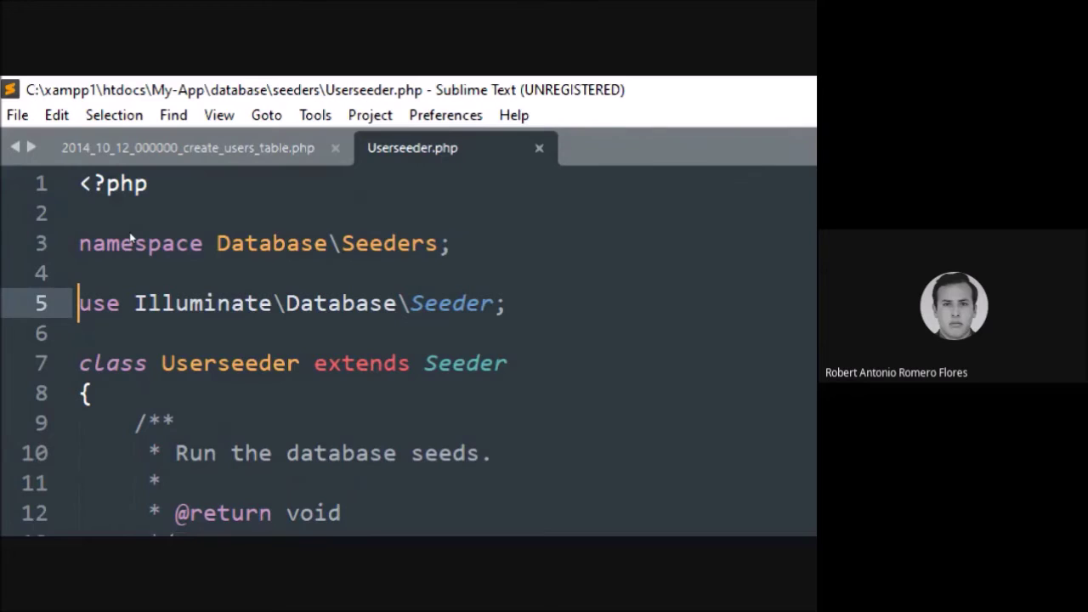
Add the import "use Illuminate\Support\Facades\DB;" on line 6, directly below the Seeder import.
key(Down)
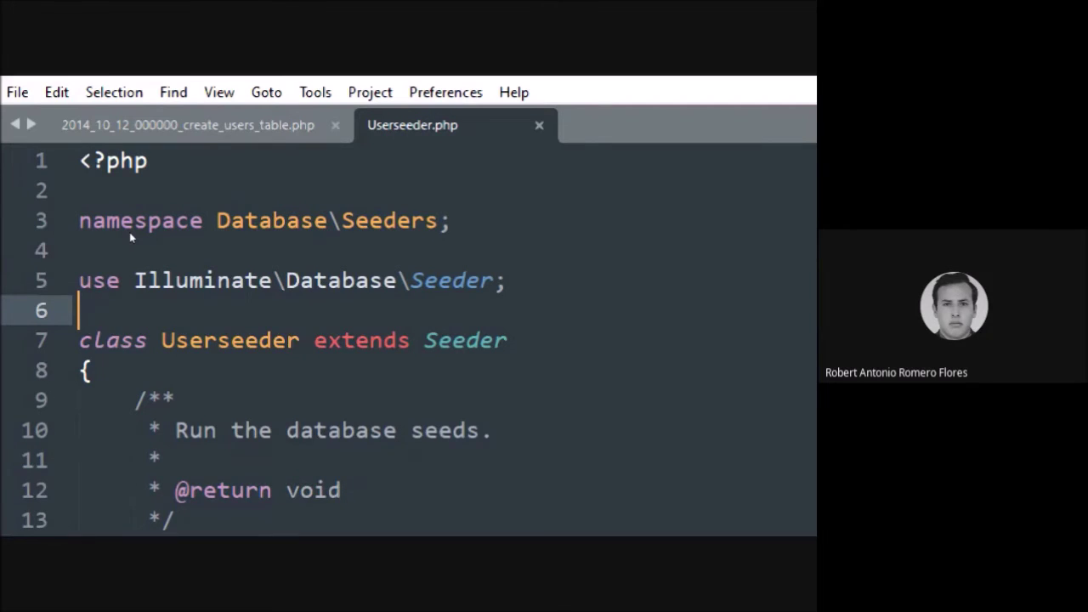
text(use)
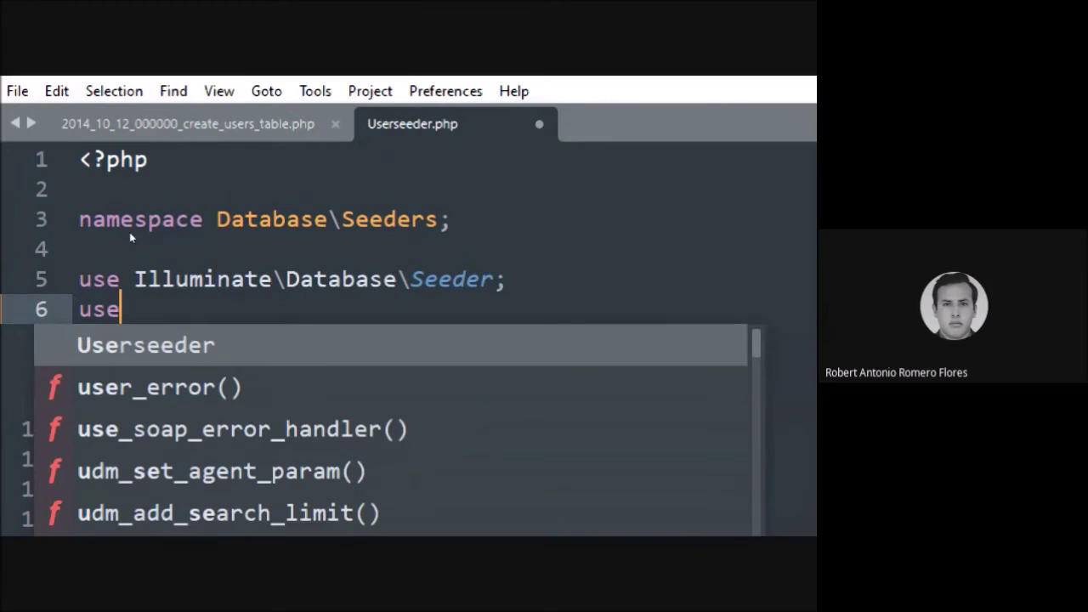
key(alt+space)
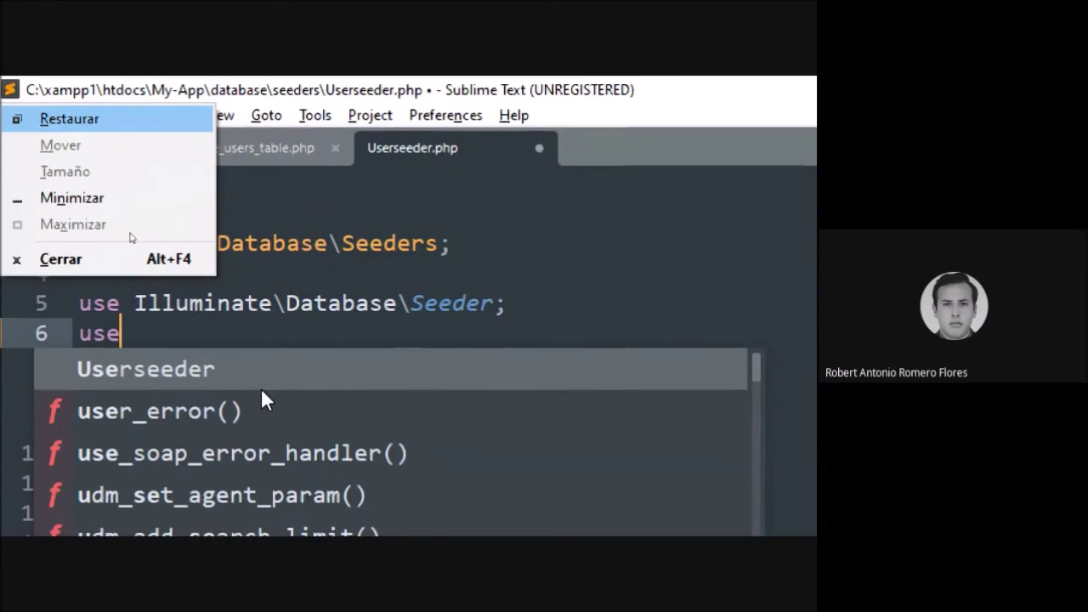
key(Escape)
key(alt+space)
key(Escape)
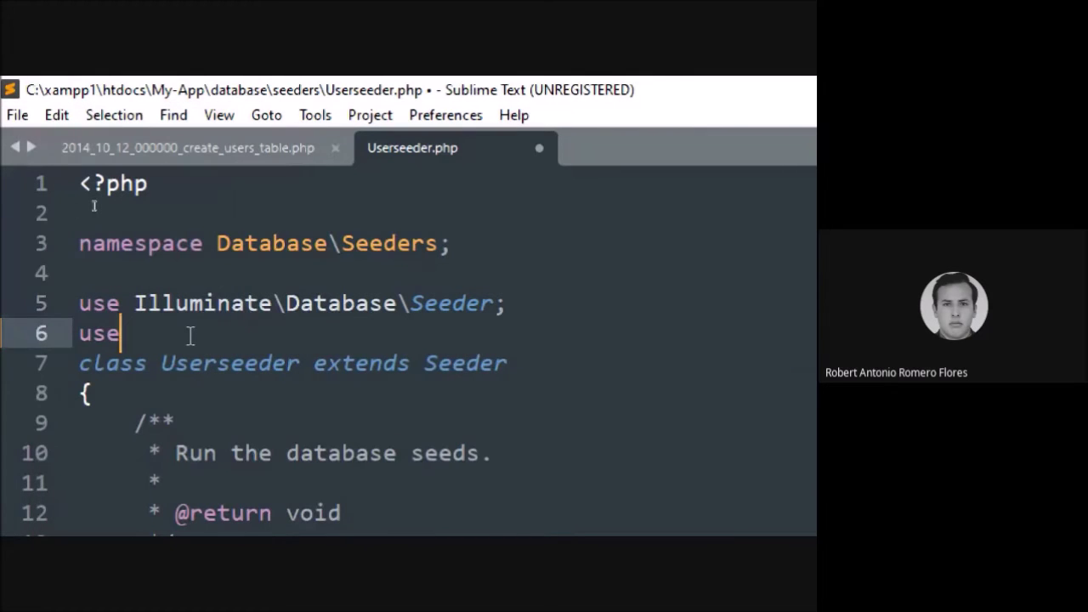
text(Ill)
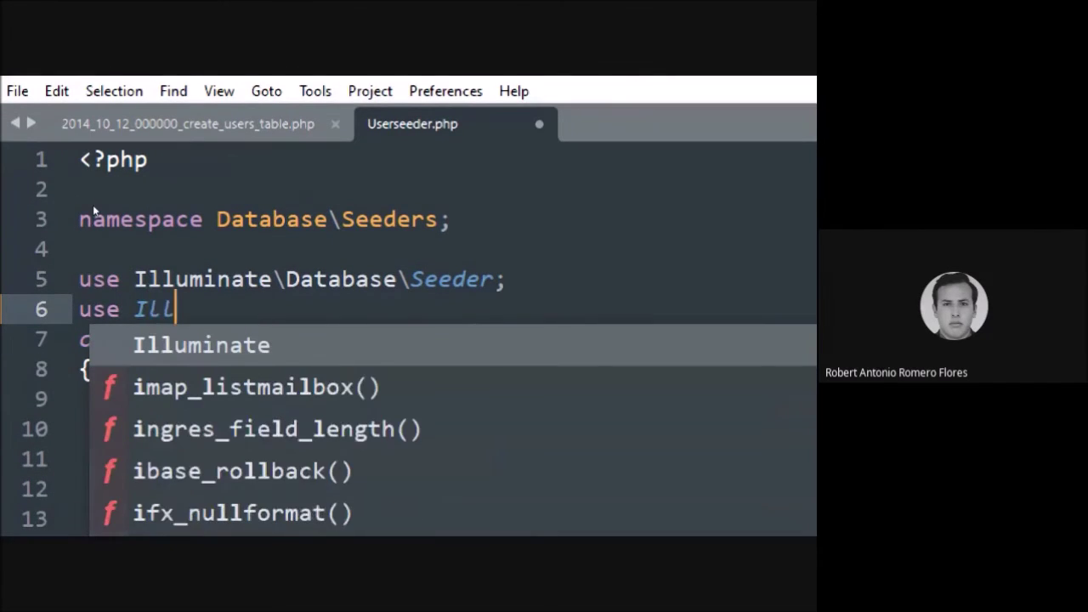
key(Return)
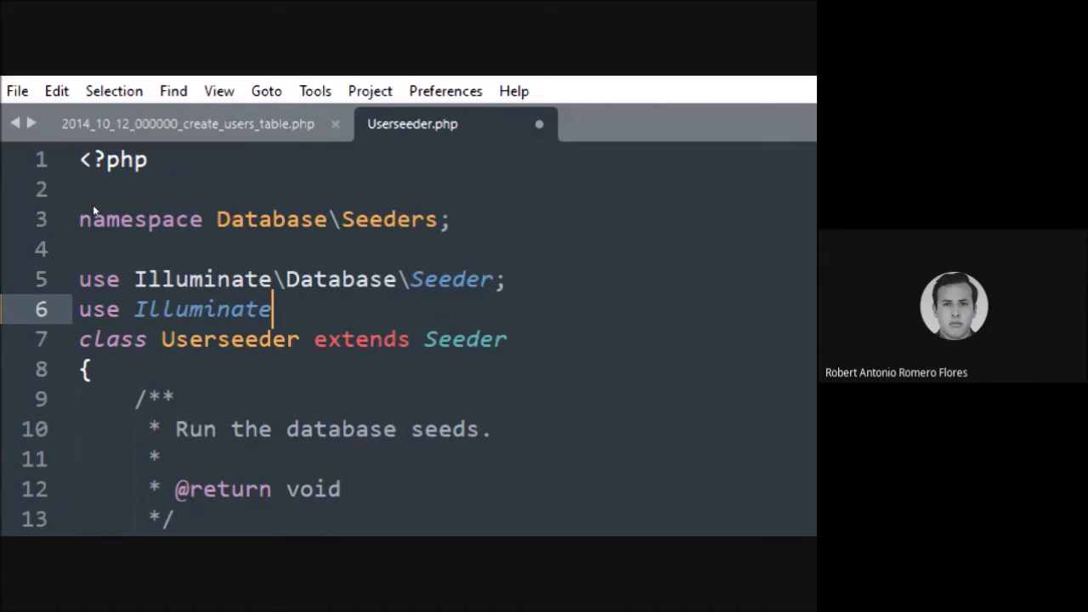
text(\)
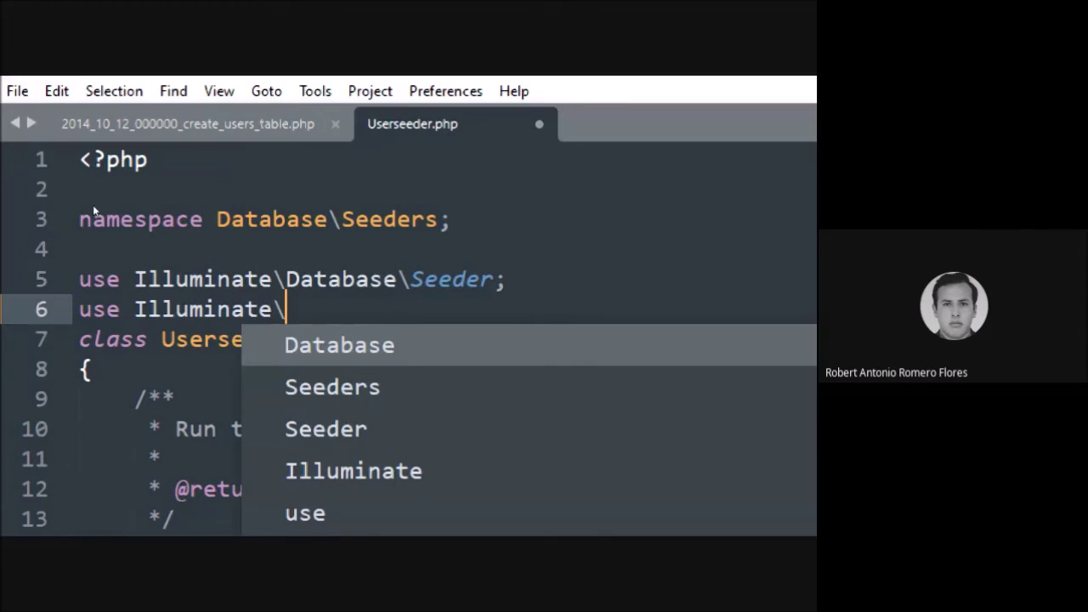
text(Support)
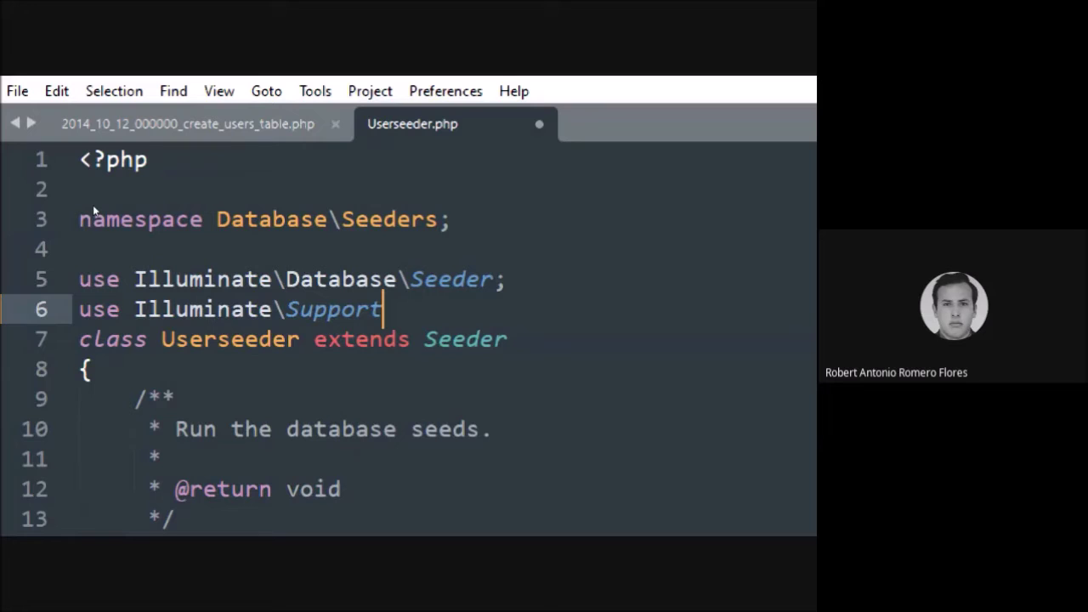
text(\)
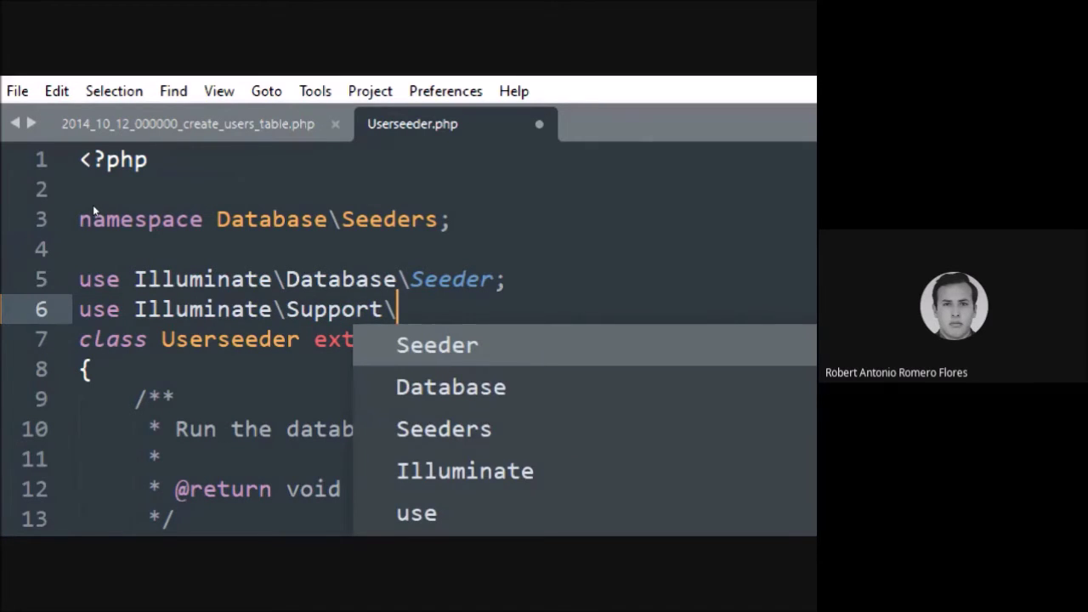
text(Facade)
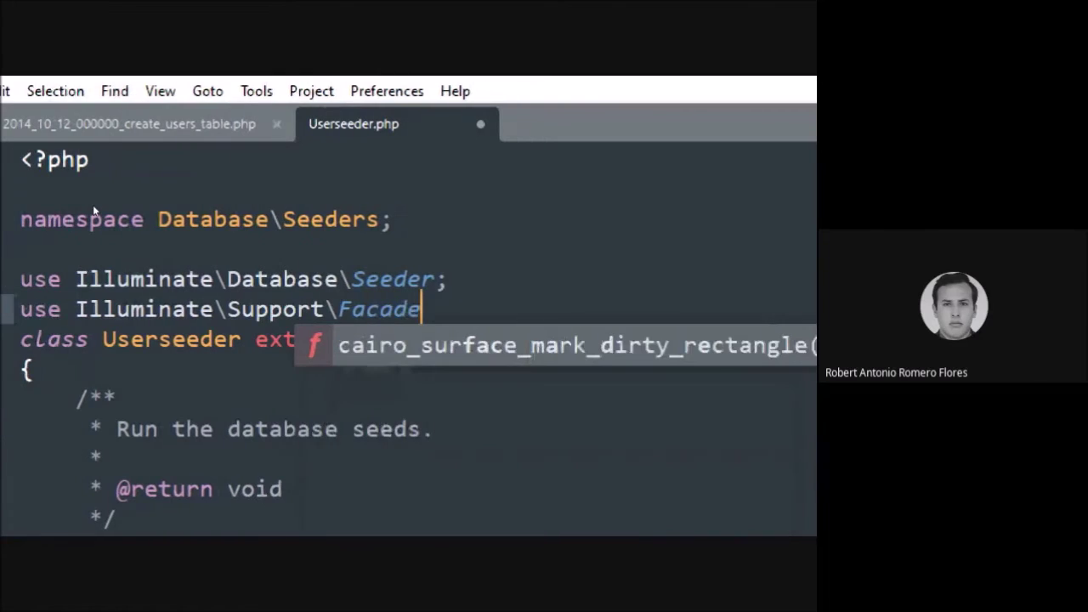
text(\DB)
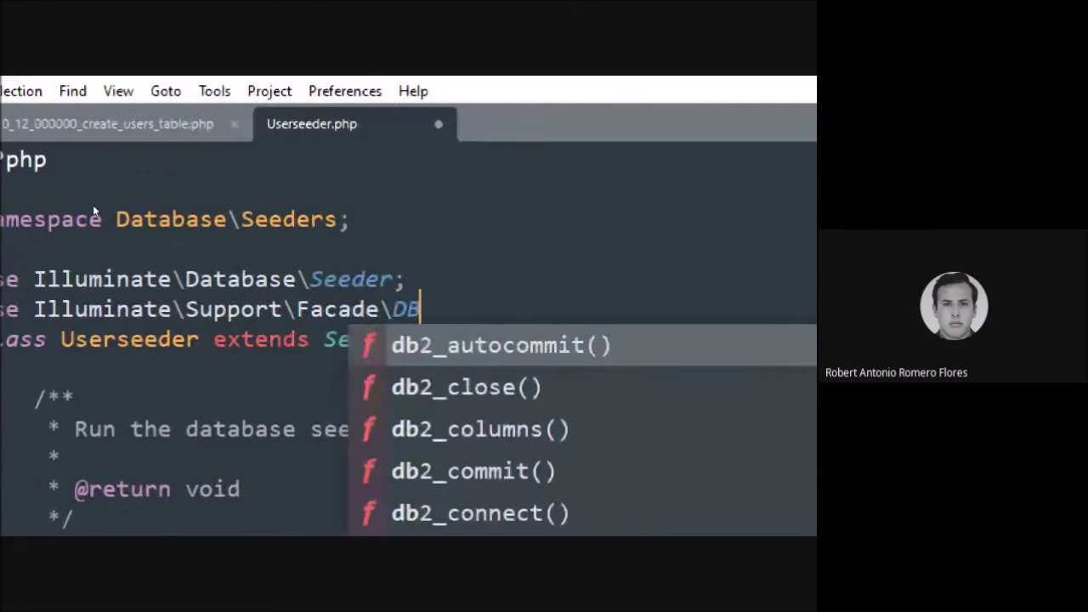
text(;)
key(Return)
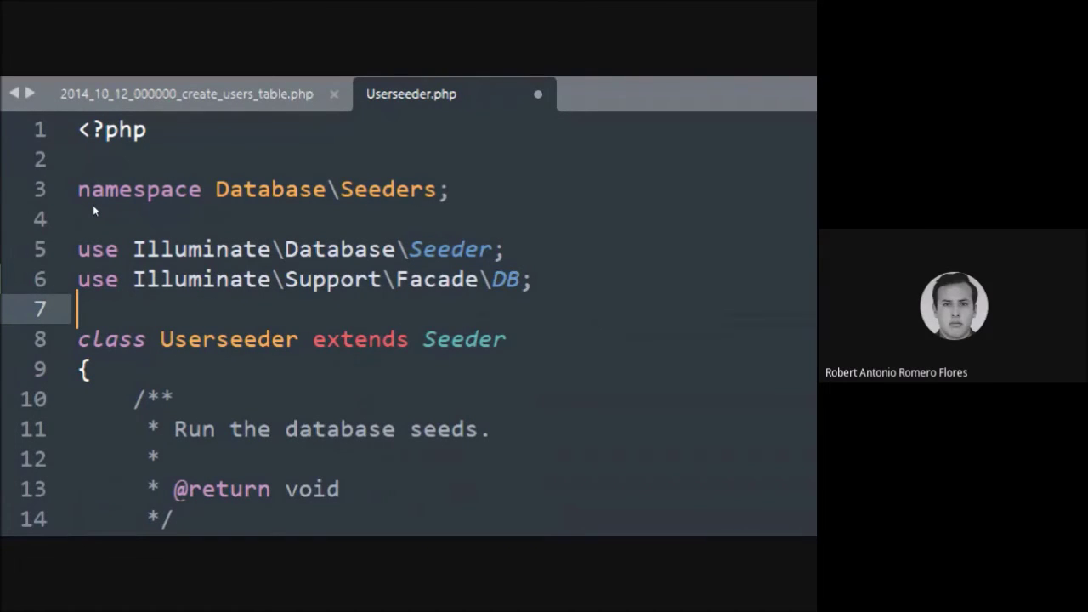
click(481, 274)
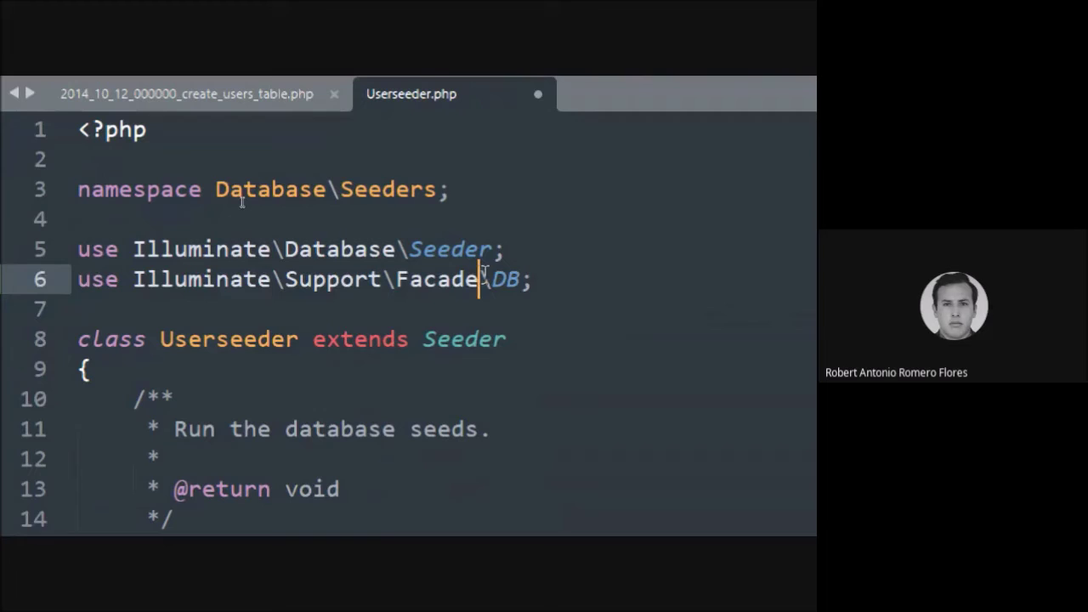
text(s)
Duplicate the DB facade import onto line 7 and change the copy to "use Illuminate\Support\Facades\Hash;".
key(Home)
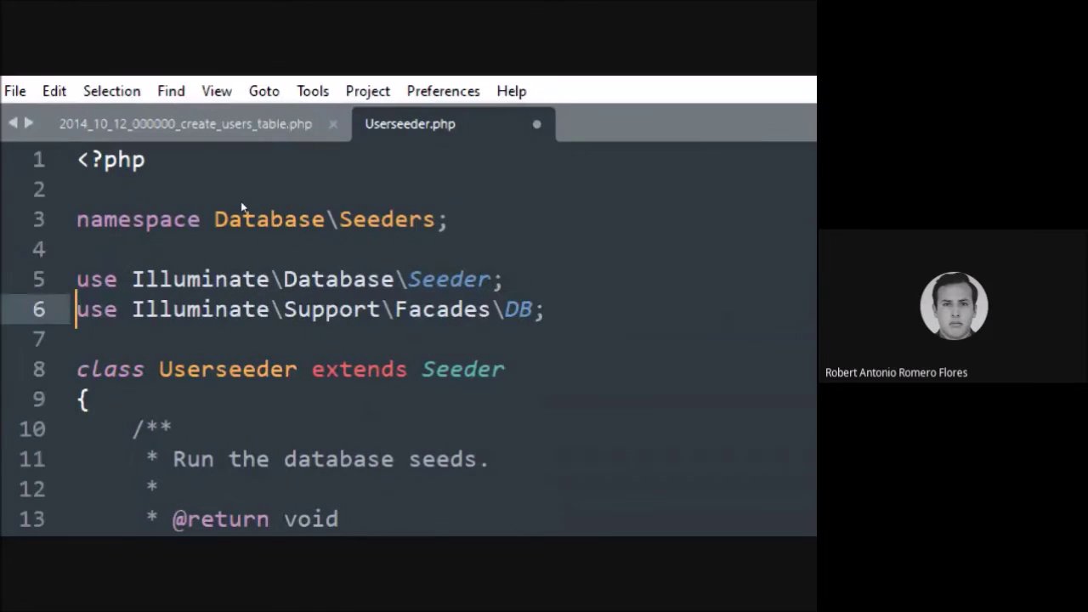
key(shift+End)
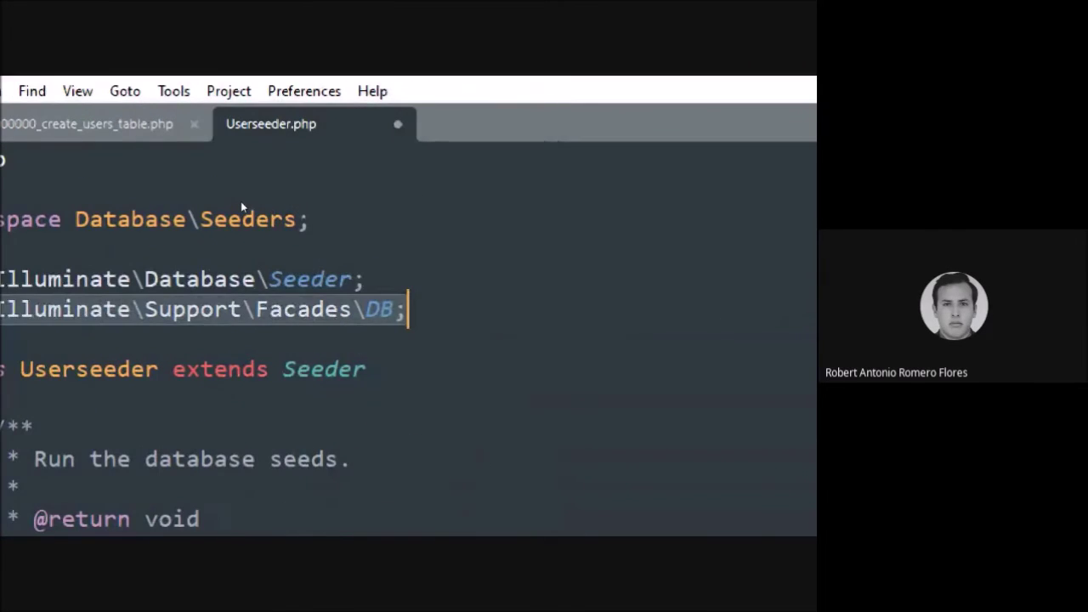
key(ctrl+c)
key(Down)
key(ctrl+v)
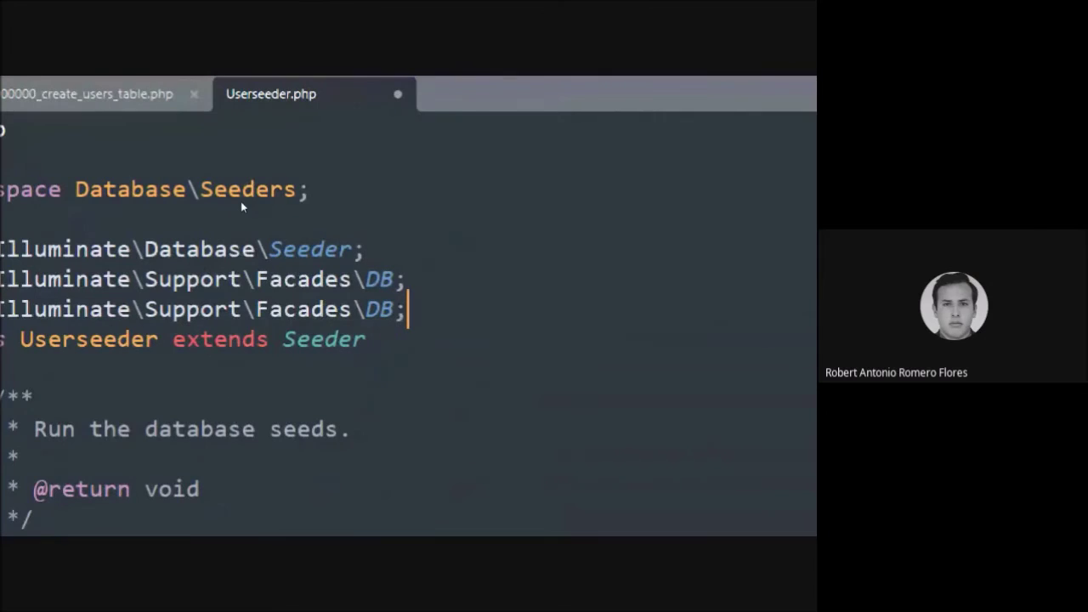
key(Left)
key(BackSpace)
key(BackSpace)
text(Has)
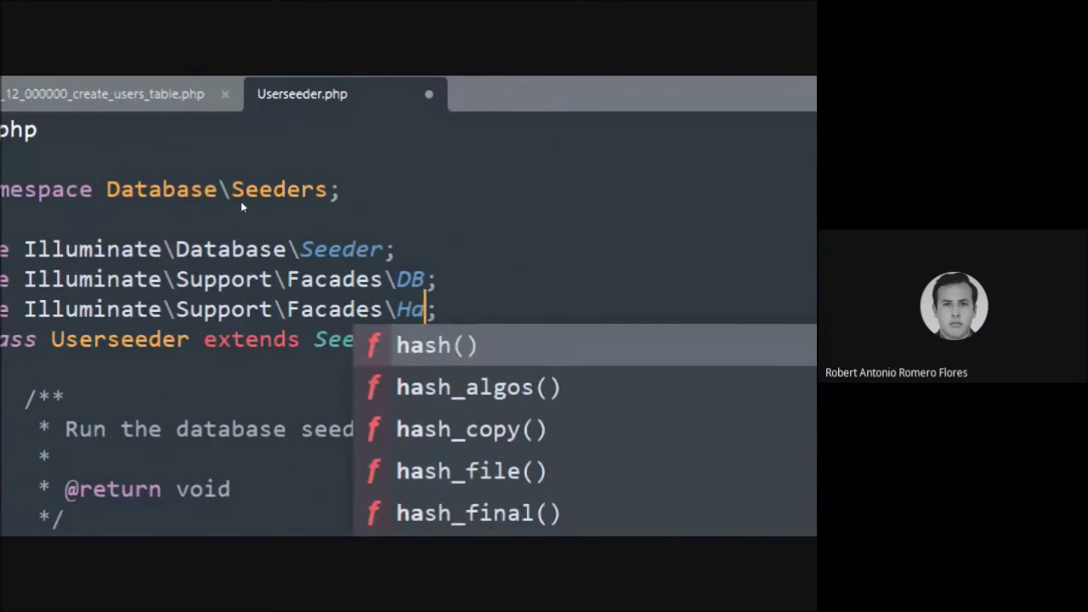
text(h)
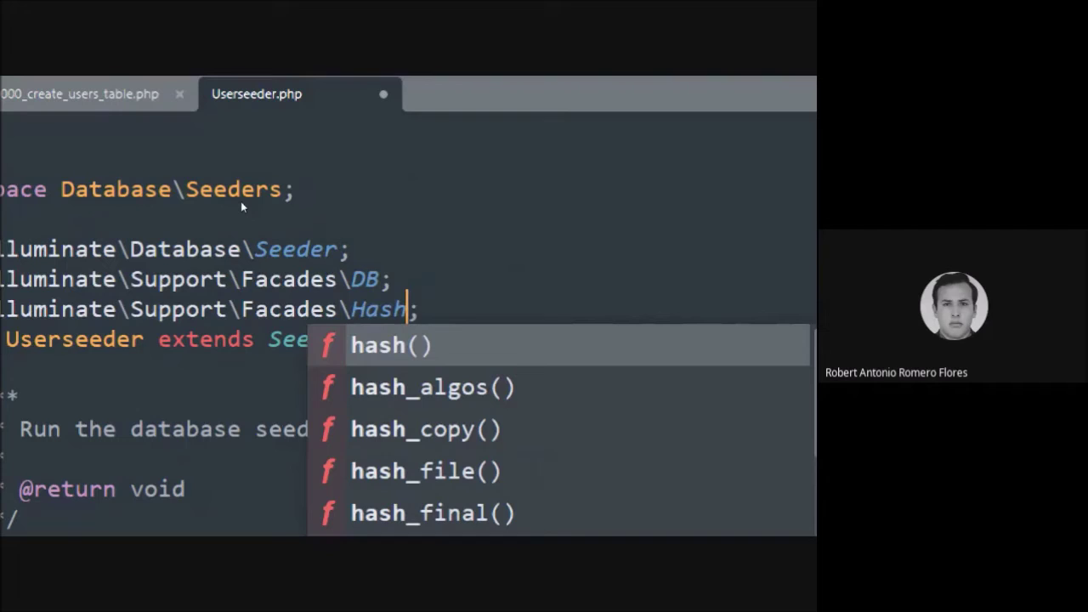
key(Home)
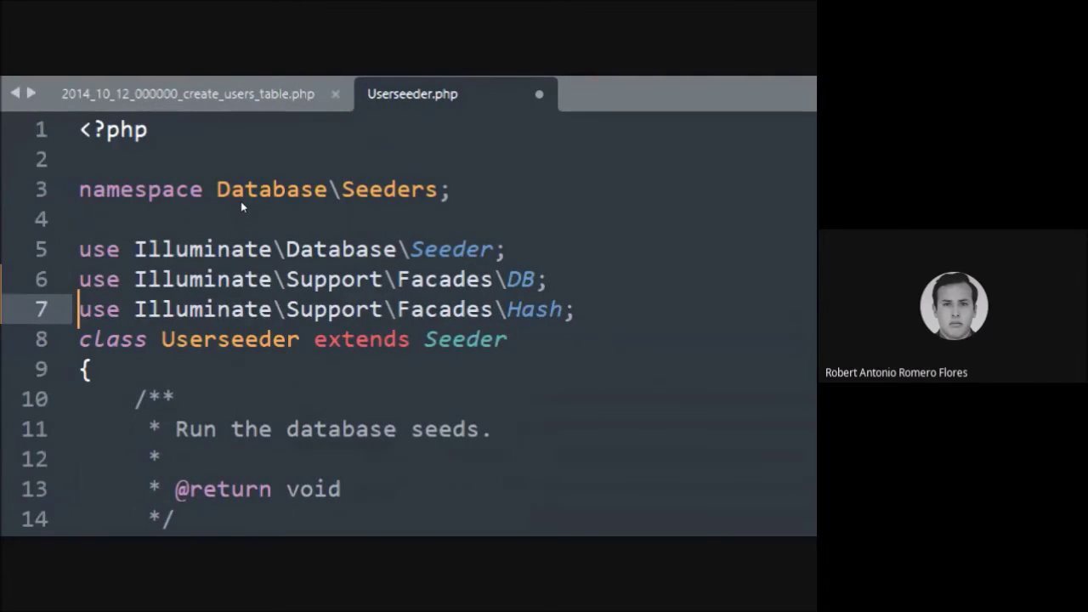